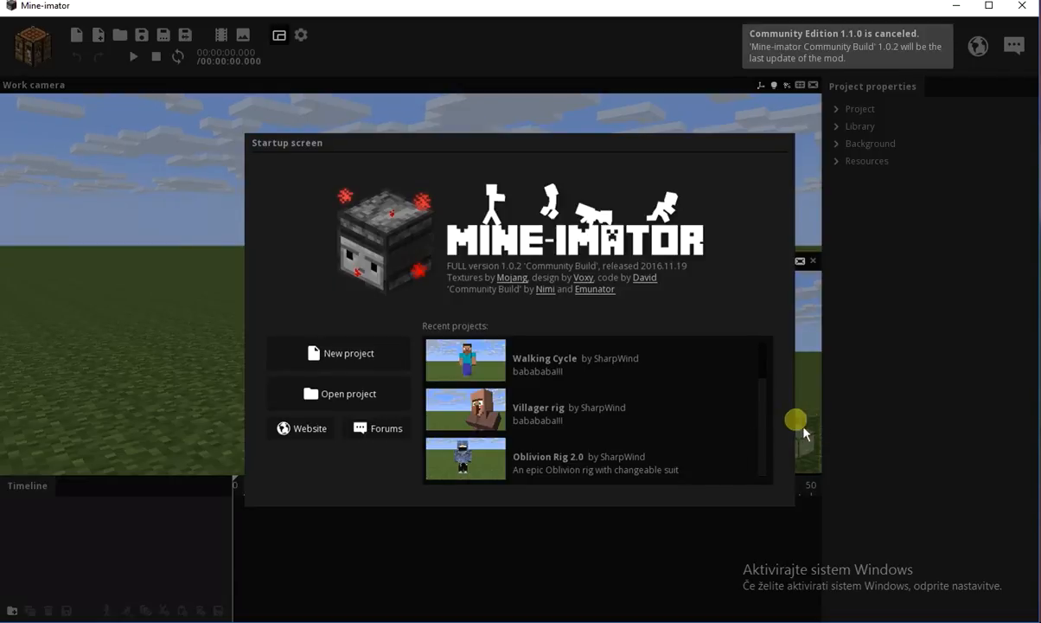
Open the Jumping project and collapse Steve's body parts in the timeline.
{"action": "left_click", "coordinate": [380, 391]}
{"action": "double_click", "coordinate": [196, 177]}
{"action": "double_click", "coordinate": [165, 100]}
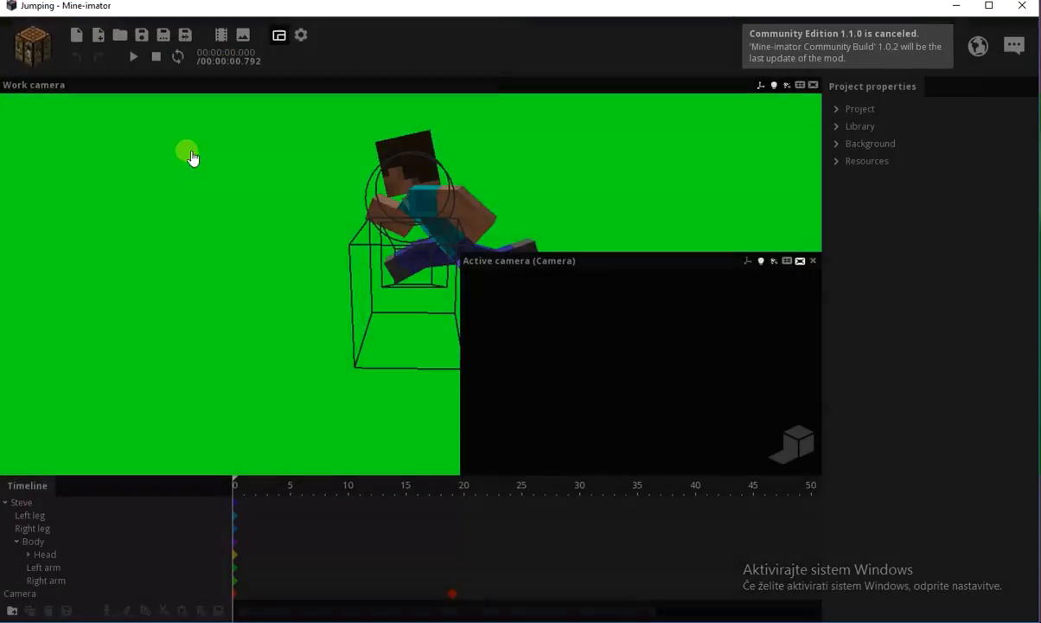
{"action": "left_click", "coordinate": [448, 516]}
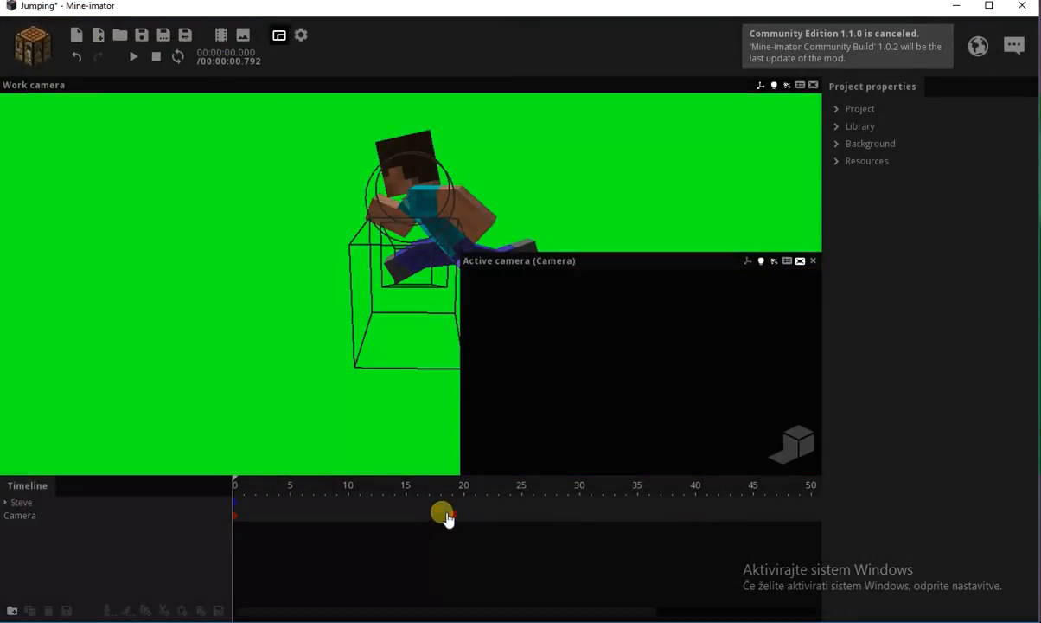
Reset the background's sky color to the default blue and show the clouds, the ground and the fog.
{"action": "left_click", "coordinate": [865, 144]}
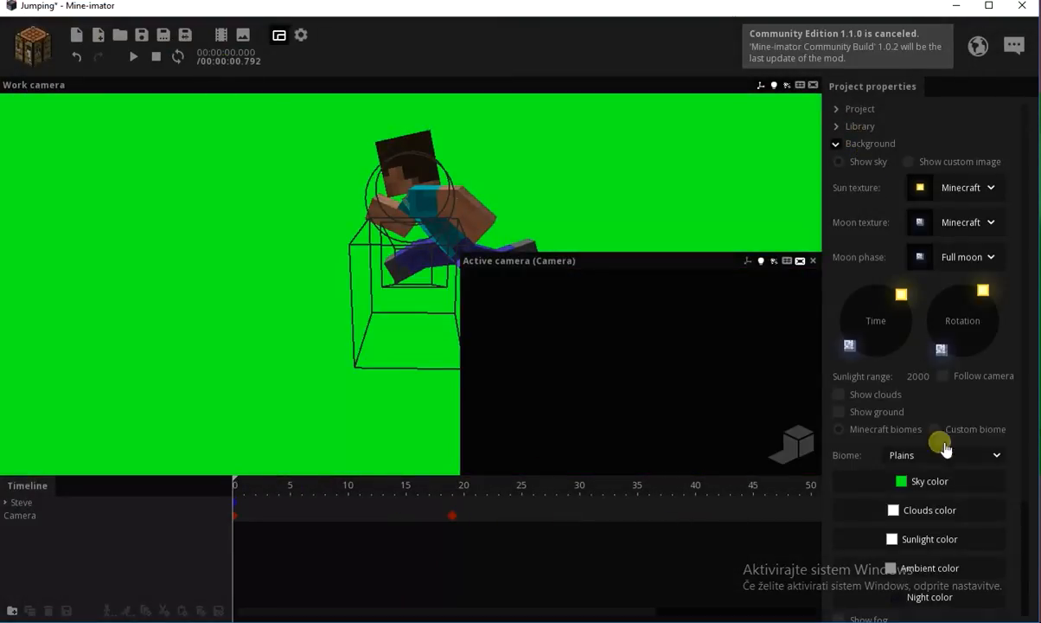
{"action": "left_click", "coordinate": [939, 477]}
{"action": "left_click", "coordinate": [605, 361]}
{"action": "left_click", "coordinate": [838, 394]}
{"action": "right_click_drag", "start_coordinate": [538, 183], "coordinate": [538, 183]}
{"action": "left_click", "coordinate": [859, 412]}
{"action": "left_click", "coordinate": [863, 539]}
{"action": "left_click_drag", "start_coordinate": [1025, 339], "coordinate": [1028, 535]}
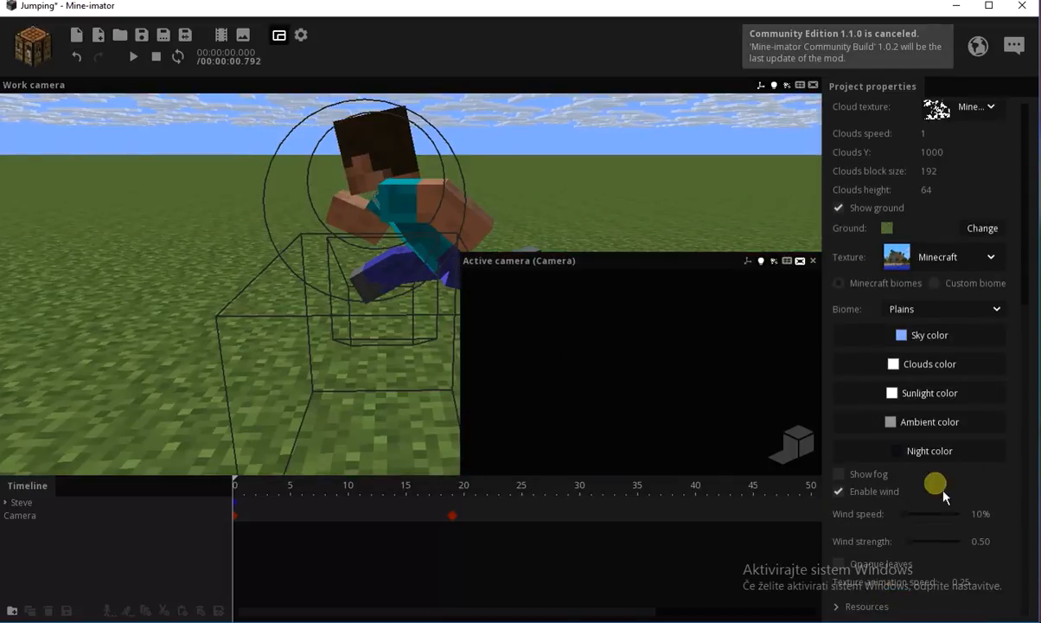
{"action": "left_click", "coordinate": [860, 473]}
{"action": "right_click_drag", "start_coordinate": [618, 216], "coordinate": [618, 216]}
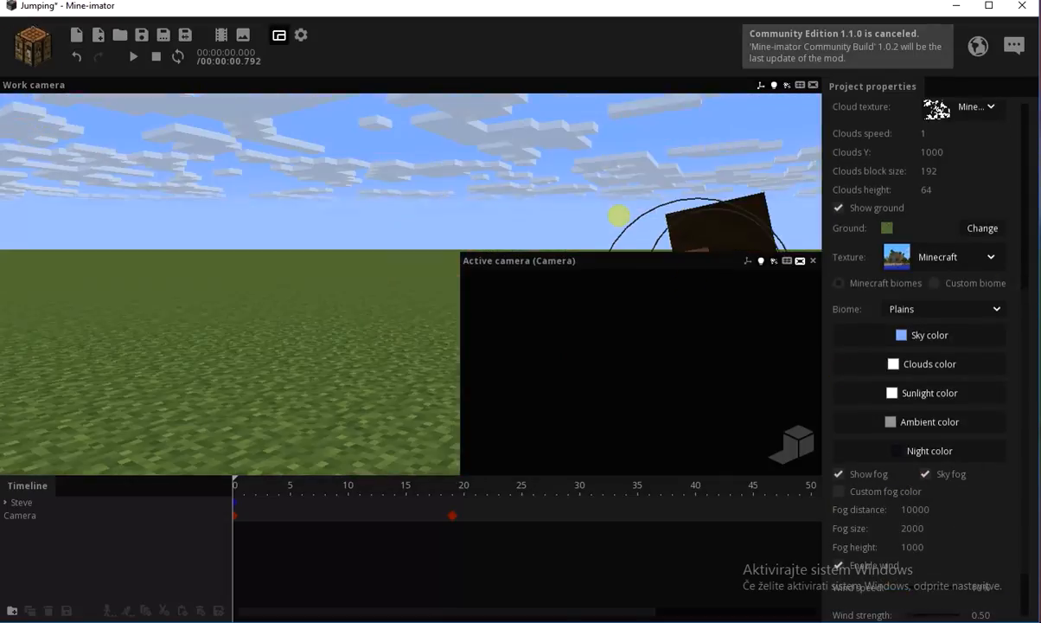
Close the background settings and delete the existing camera and the existing Steve from the timeline.
{"action": "scroll", "coordinate": [862, 146], "scroll_direction": "up", "scroll_amount": 8}
{"action": "left_click", "coordinate": [863, 145]}
{"action": "left_click", "coordinate": [49, 610]}
{"action": "left_click", "coordinate": [22, 502]}
{"action": "left_click", "coordinate": [49, 609]}
Bring the Steve and Oblivion character rigs into the scene so that they stand facing each other.
{"action": "left_click", "coordinate": [859, 126]}
{"action": "left_click_drag", "start_coordinate": [530, 133], "coordinate": [378, 163]}
{"action": "key", "text": "ctrl+s"}
{"action": "right_click_drag", "start_coordinate": [420, 208], "coordinate": [420, 209]}
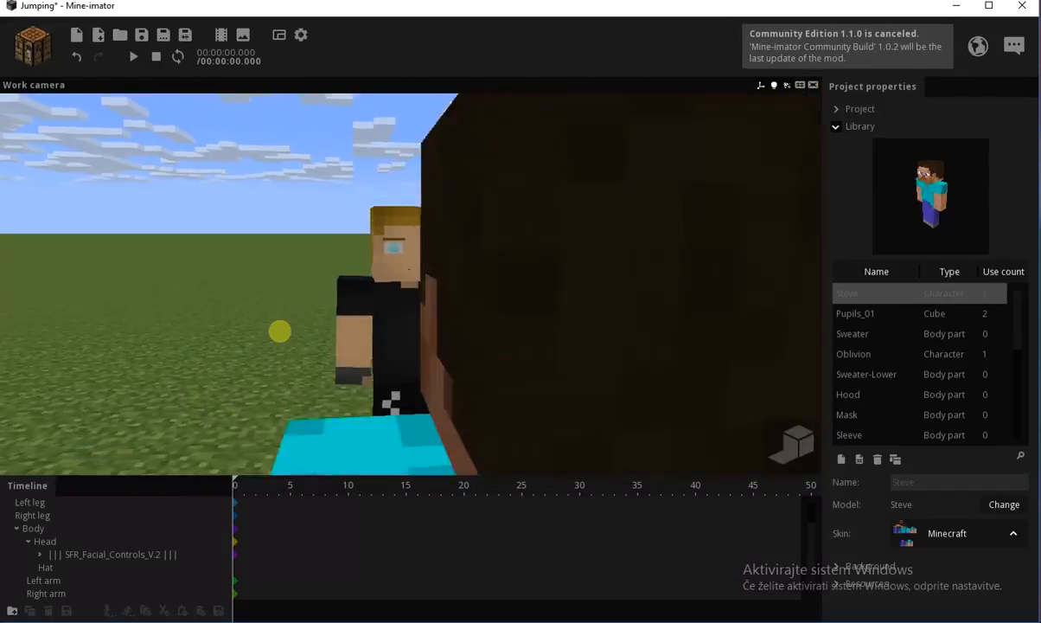
{"action": "right_click_drag", "start_coordinate": [279, 328], "coordinate": [279, 332]}
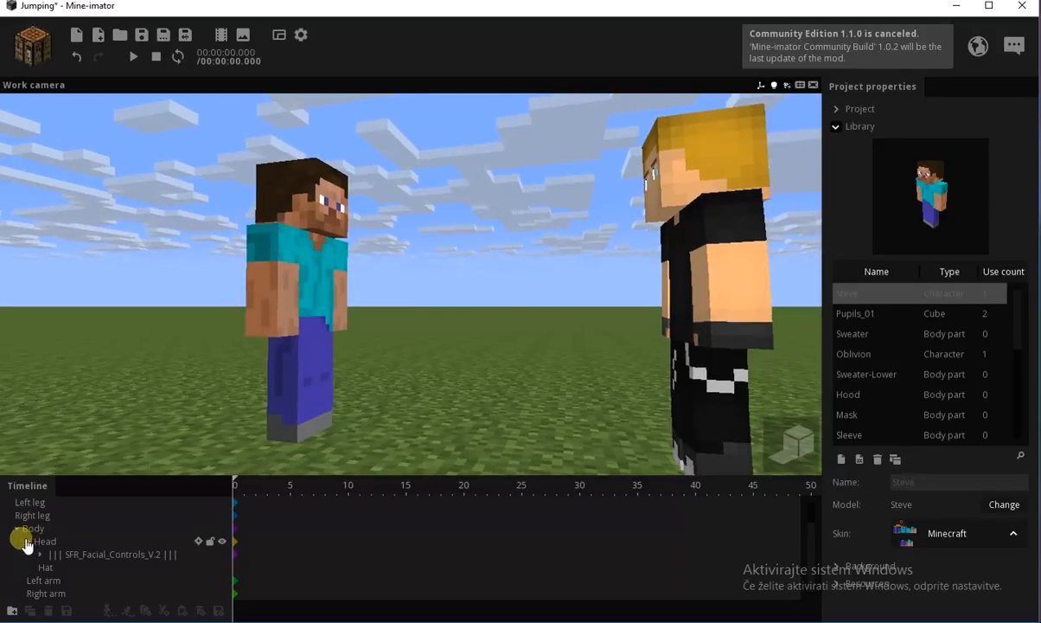
Collapse the characters' body parts in the timeline and save the project.
{"action": "left_click", "coordinate": [26, 541]}
{"action": "left_click", "coordinate": [8, 516]}
{"action": "right_click_drag", "start_coordinate": [328, 375], "coordinate": [307, 365]}
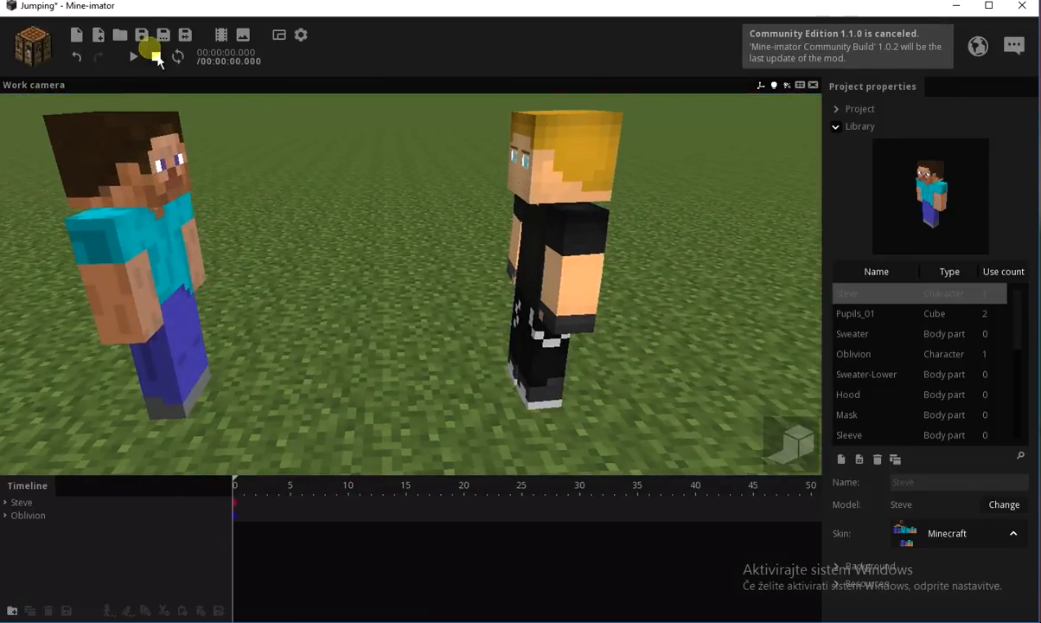
{"action": "left_click", "coordinate": [142, 34]}
Pose Steve's legs at frame 0, rotating the left to Y 1.24°, Z 1.03° and the right to X -0.80°, Y -2.64°, Z -0.37°.
{"action": "right_click_drag", "start_coordinate": [270, 270], "coordinate": [272, 275]}
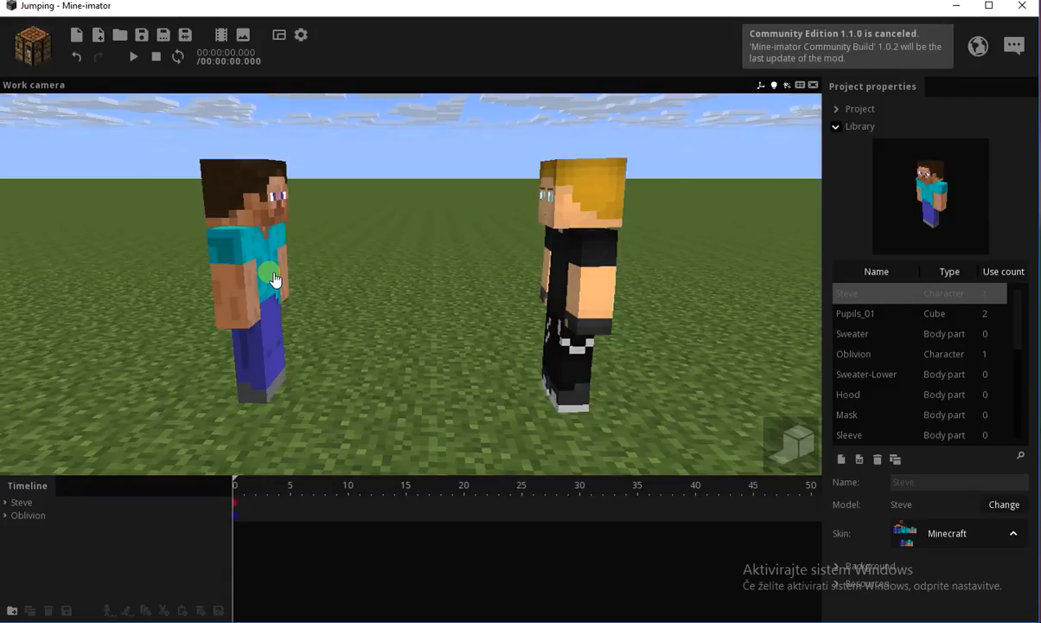
{"action": "right_click_drag", "start_coordinate": [502, 227], "coordinate": [549, 224]}
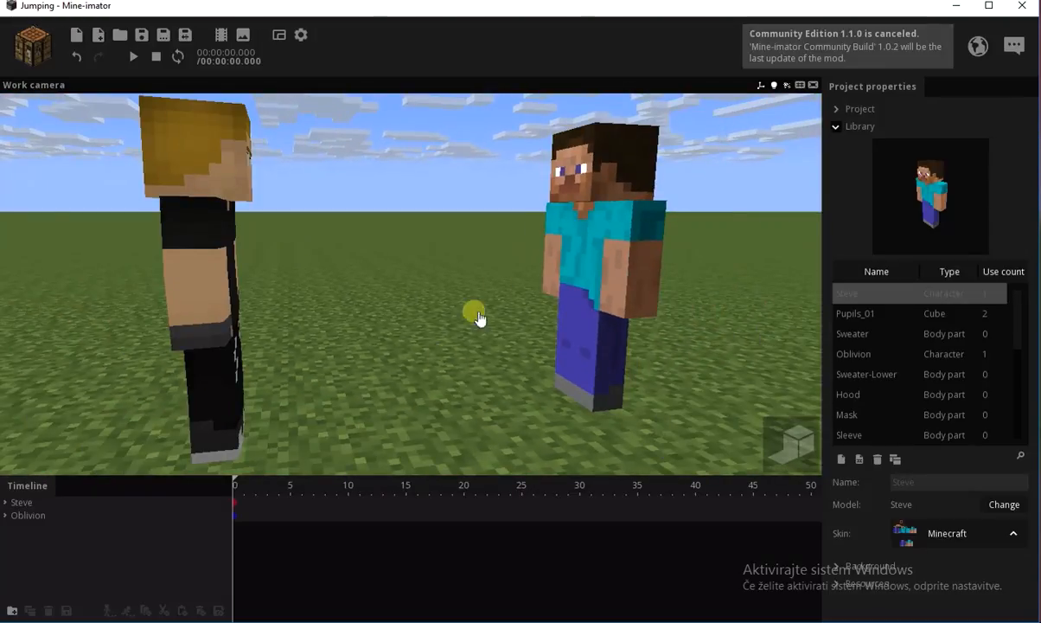
{"action": "left_click", "coordinate": [240, 509]}
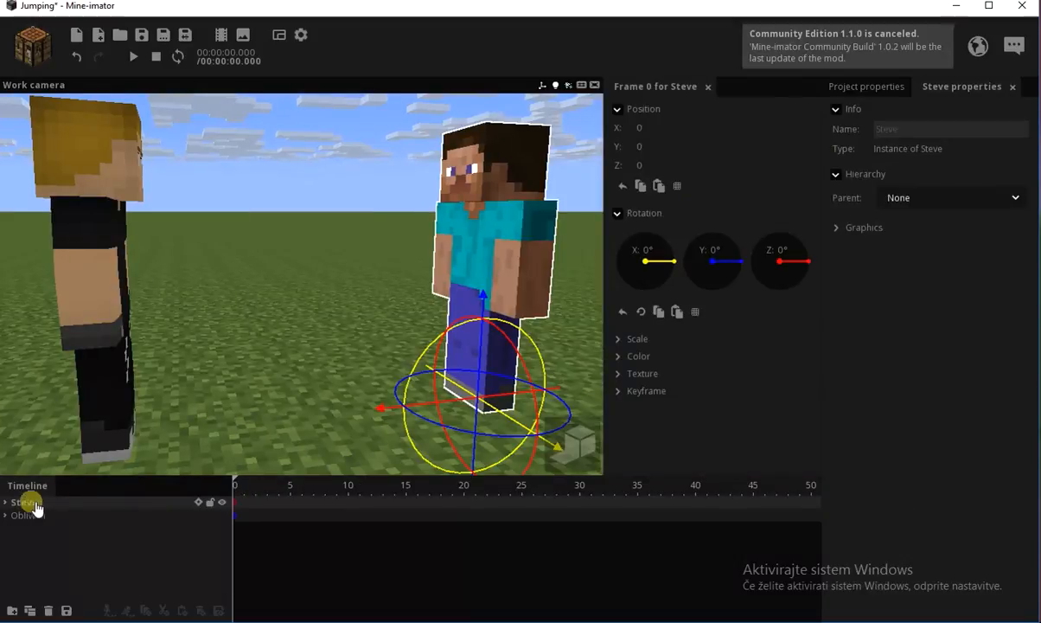
{"action": "left_click", "coordinate": [6, 502]}
{"action": "left_click", "coordinate": [17, 541]}
{"action": "double_click", "coordinate": [237, 516]}
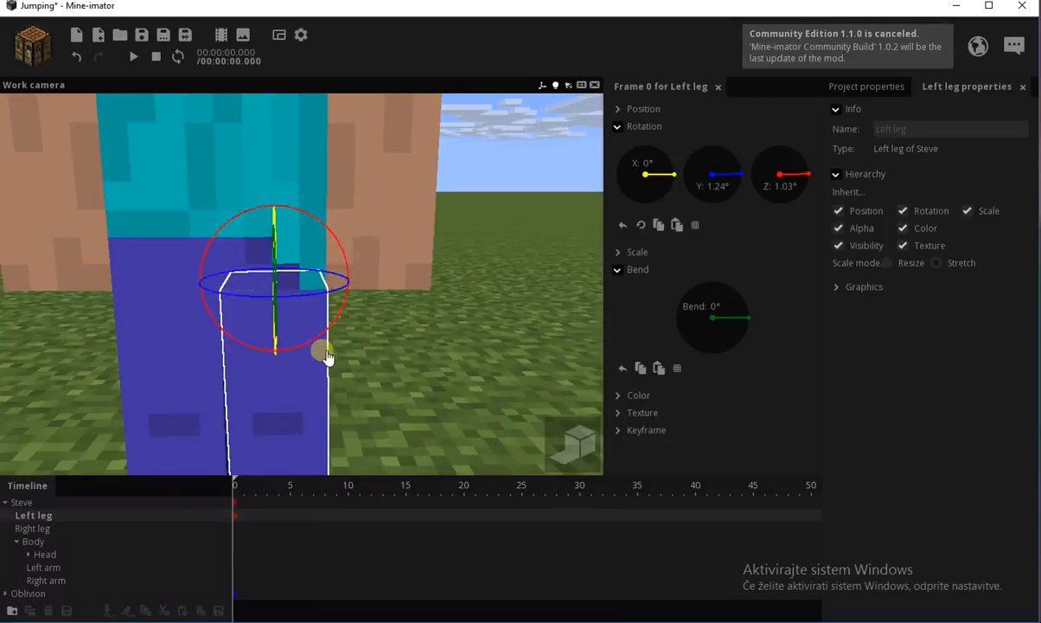
{"action": "left_click", "coordinate": [302, 269]}
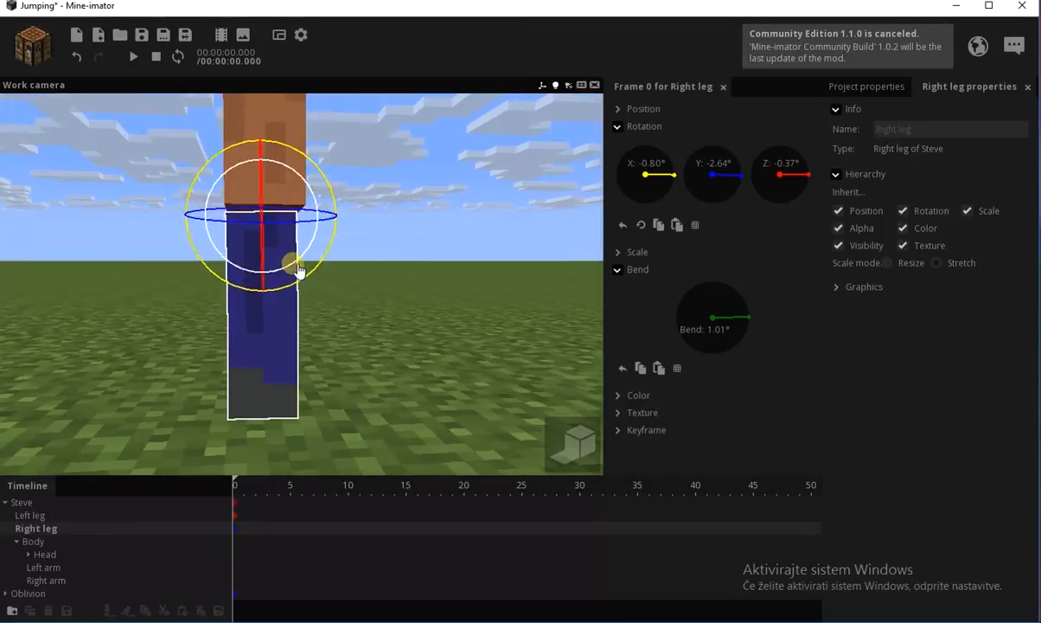
{"action": "left_click", "coordinate": [297, 270]}
Slightly pose Steve's upper body at frame 0, rotating the left arm to Y 1.33° and the right arm to Y -2.33°, Z -0.45°, and save.
{"action": "left_click", "coordinate": [324, 216]}
{"action": "left_click", "coordinate": [391, 312]}
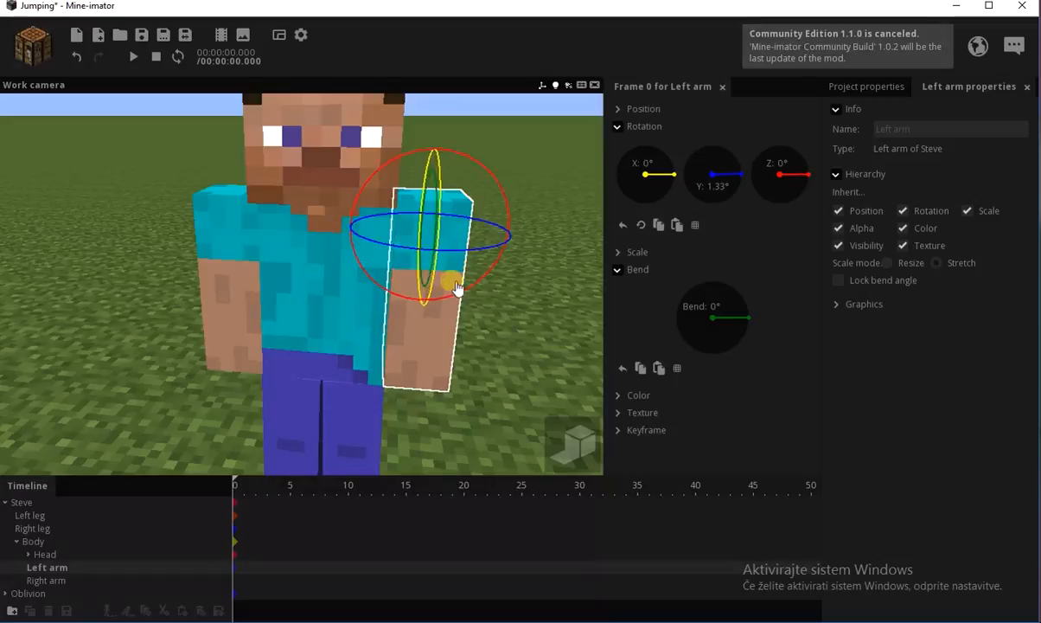
{"action": "left_click", "coordinate": [285, 257]}
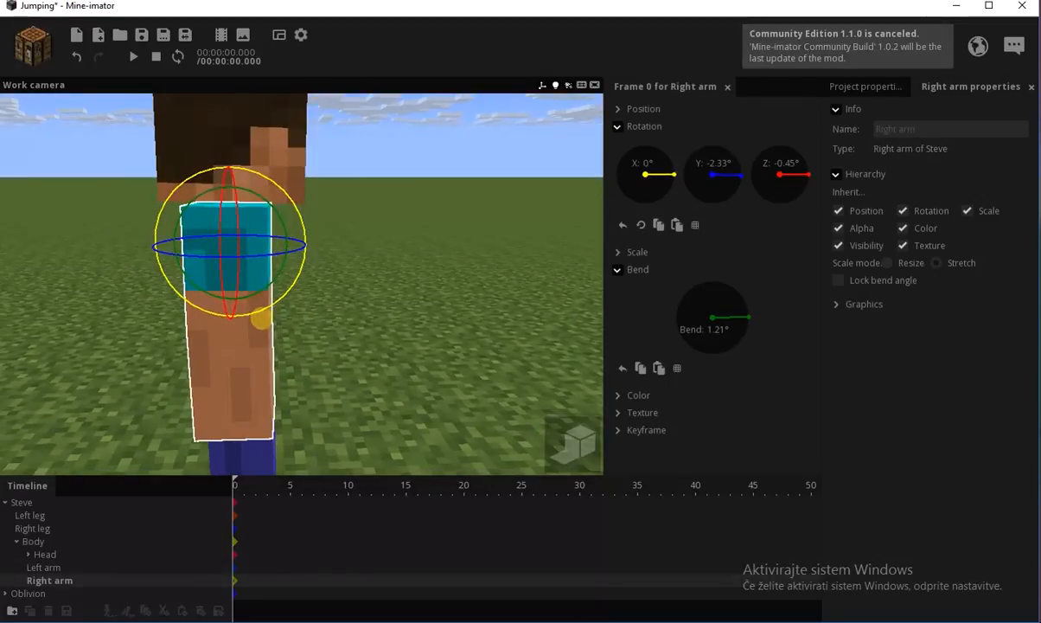
{"action": "left_click", "coordinate": [413, 286]}
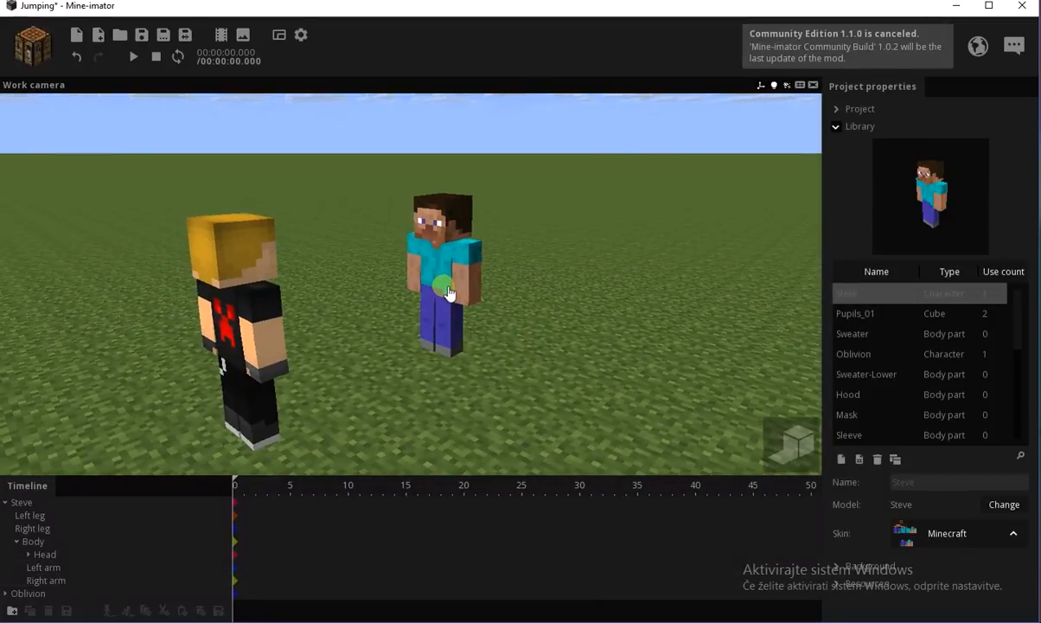
{"action": "right_click_drag", "start_coordinate": [516, 342], "coordinate": [441, 305]}
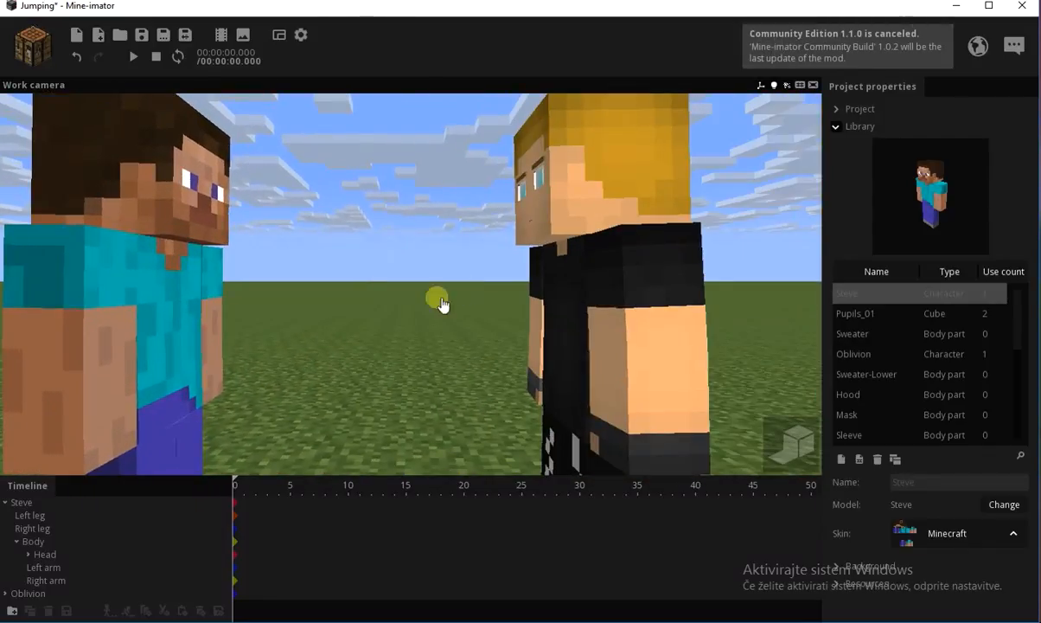
Collapse Steve, expand Oblivion's body parts in the timeline, and set the playhead to frame 12.
{"action": "left_click", "coordinate": [7, 501]}
{"action": "left_click", "coordinate": [7, 516]}
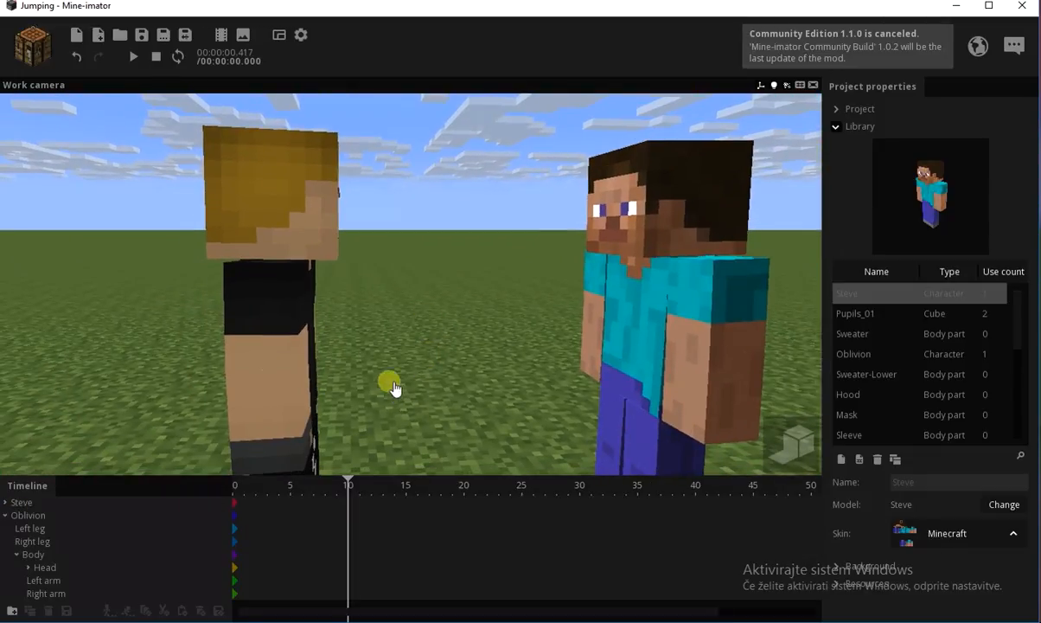
{"action": "left_click_drag", "start_coordinate": [347, 502], "coordinate": [235, 493]}
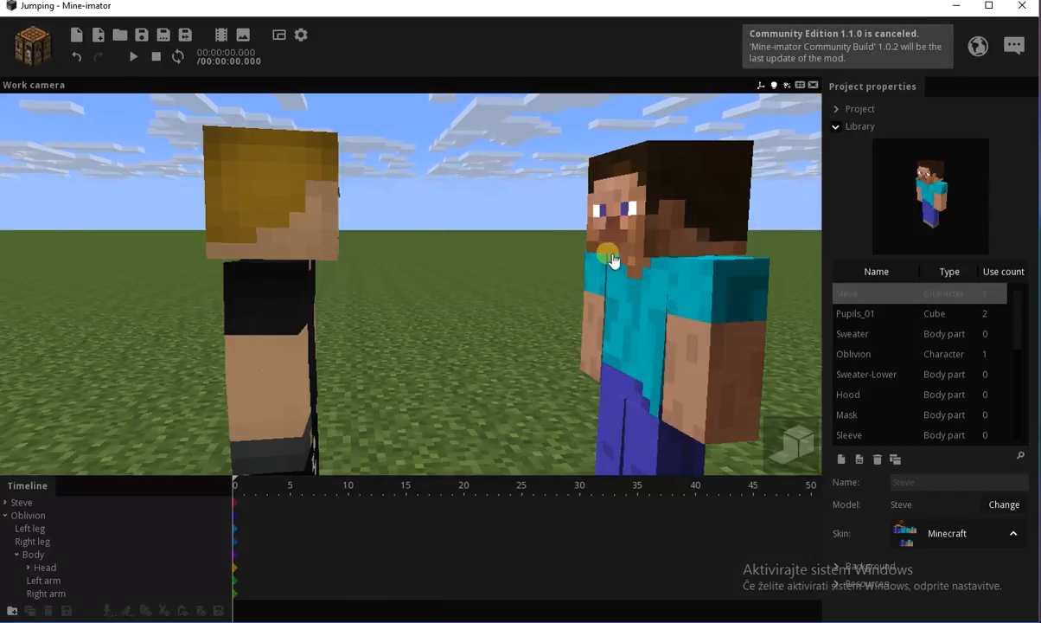
{"action": "left_click_drag", "start_coordinate": [240, 496], "coordinate": [257, 482]}
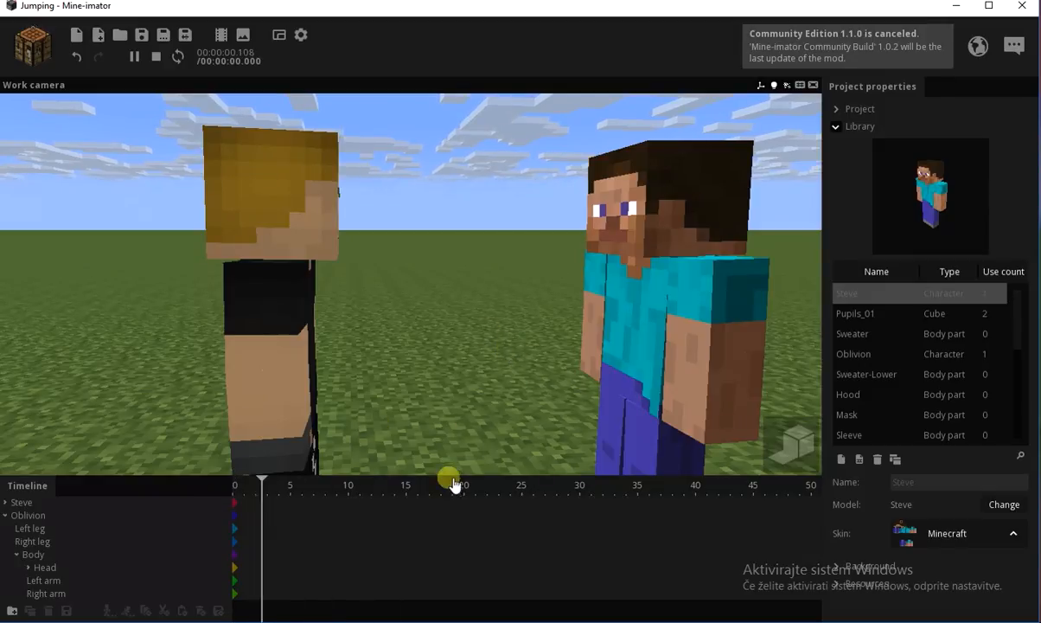
{"action": "left_click", "coordinate": [373, 498]}
{"action": "right_click_drag", "start_coordinate": [463, 378], "coordinate": [462, 368]}
{"action": "right_click_drag", "start_coordinate": [489, 325], "coordinate": [480, 315]}
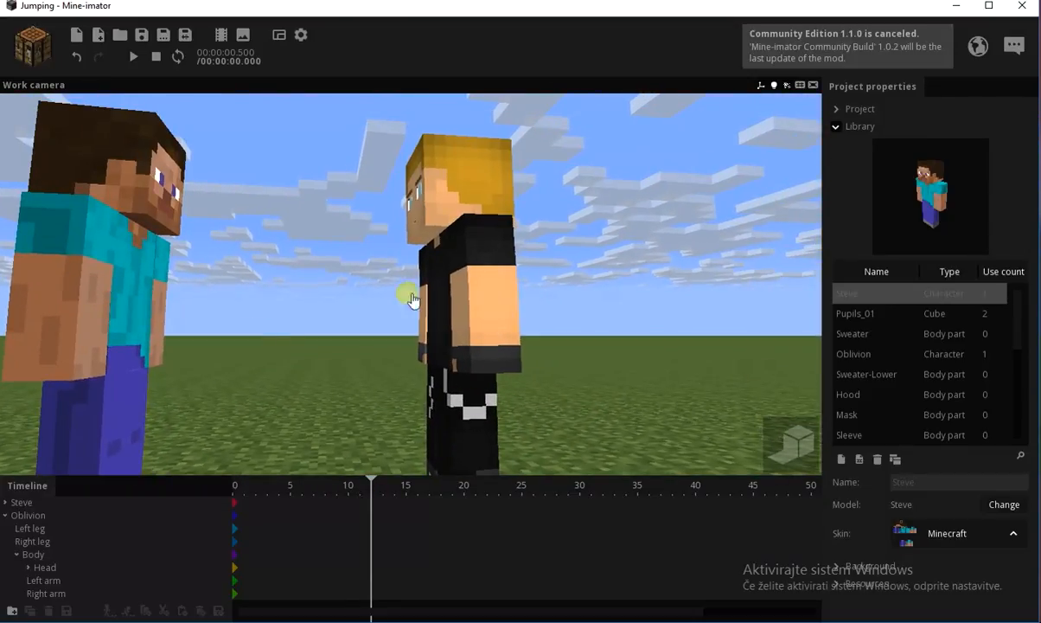
Pose Oblivion's stride at frame 12, left leg back to about X 45° and right leg forward with a bent knee, and play it back.
{"action": "left_click", "coordinate": [375, 530]}
{"action": "right_click_drag", "start_coordinate": [214, 353], "coordinate": [219, 358]}
{"action": "left_click_drag", "start_coordinate": [297, 332], "coordinate": [339, 303]}
{"action": "left_click", "coordinate": [372, 541]}
{"action": "left_click_drag", "start_coordinate": [243, 330], "coordinate": [321, 289]}
{"action": "left_click", "coordinate": [371, 527]}
{"action": "right_click_drag", "start_coordinate": [441, 356], "coordinate": [441, 356]}
{"action": "left_click", "coordinate": [310, 512]}
{"action": "key", "text": "space"}
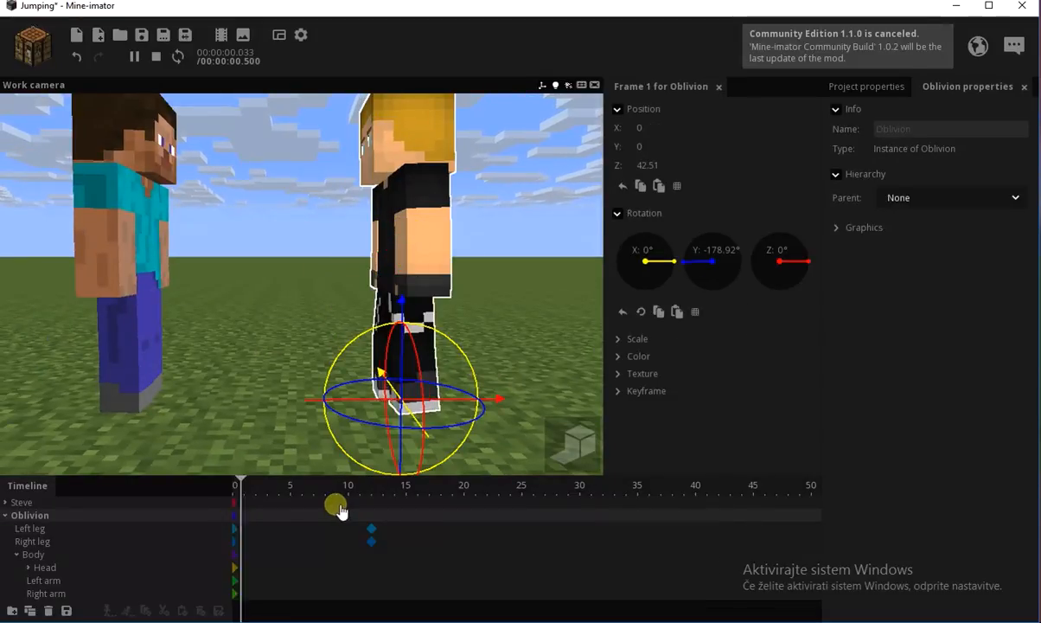
{"action": "key", "text": "space"}
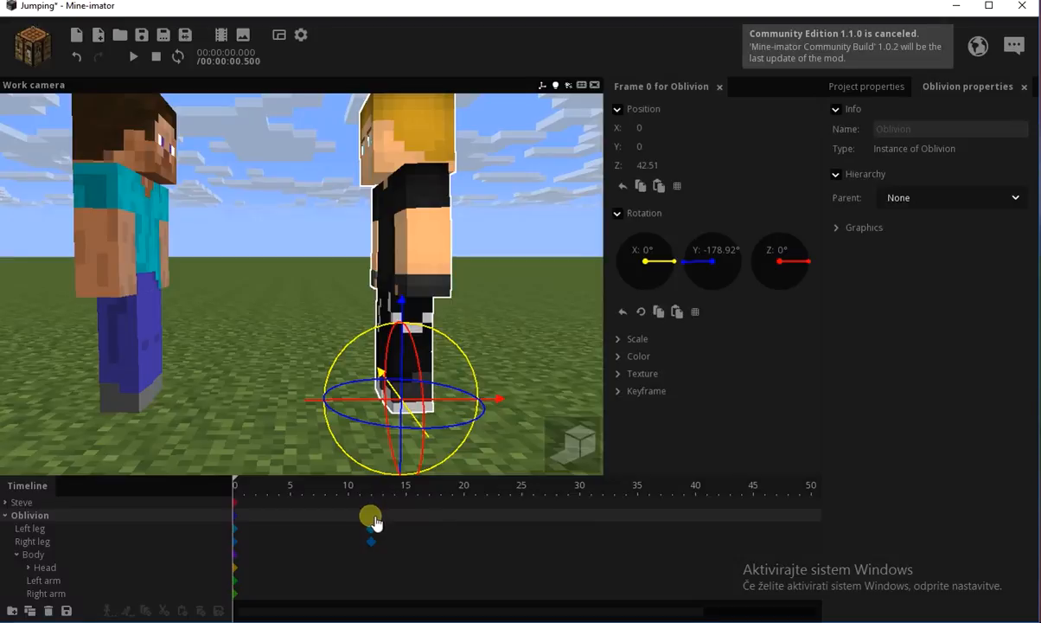
Move Oblivion forward and down at frame 12 to Y -3.45, Z 34.23.
{"action": "right_click_drag", "start_coordinate": [216, 395], "coordinate": [217, 397]}
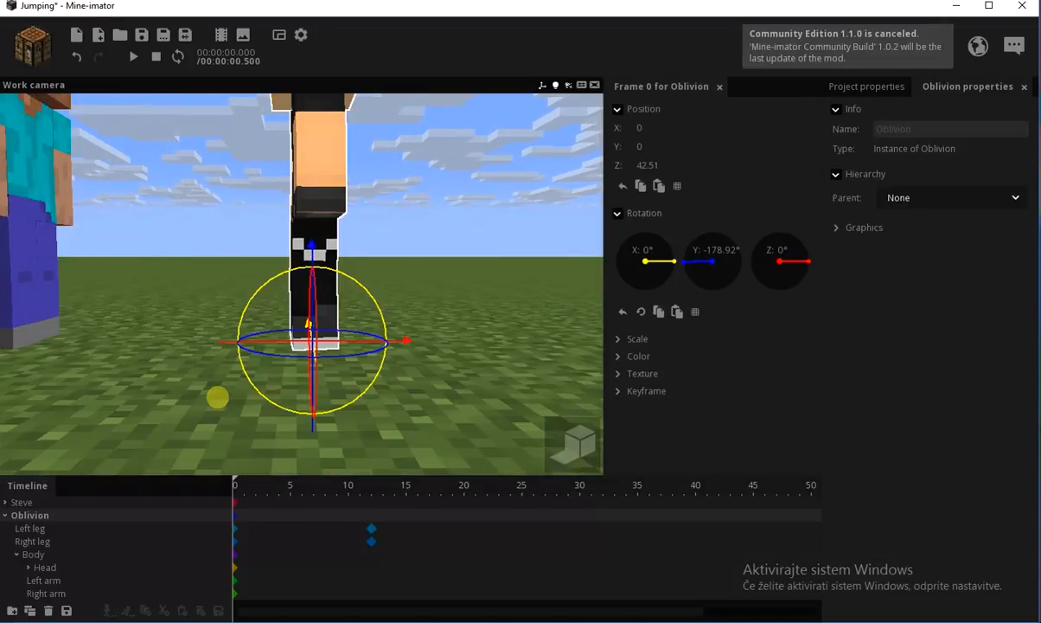
{"action": "left_click", "coordinate": [372, 517]}
{"action": "left_click_drag", "start_coordinate": [408, 345], "coordinate": [230, 292]}
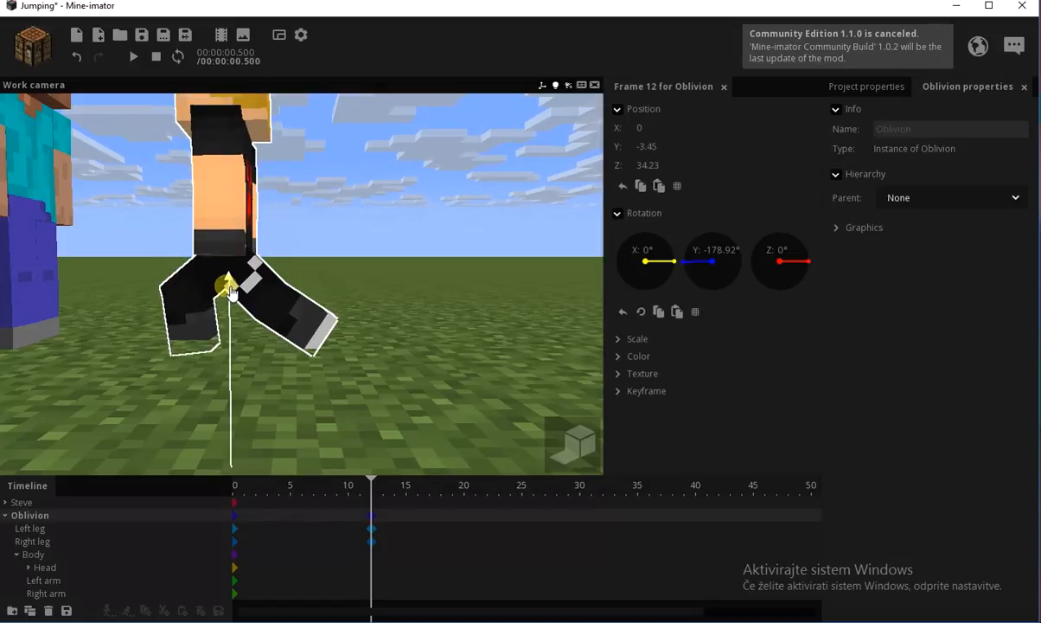
Adjust Oblivion's right leg at frame 12 to an X rotation of -64.35° with a bend of 64.80°.
{"action": "left_click", "coordinate": [372, 527]}
{"action": "left_click", "coordinate": [373, 542]}
{"action": "left_click_drag", "start_coordinate": [279, 349], "coordinate": [254, 322]}
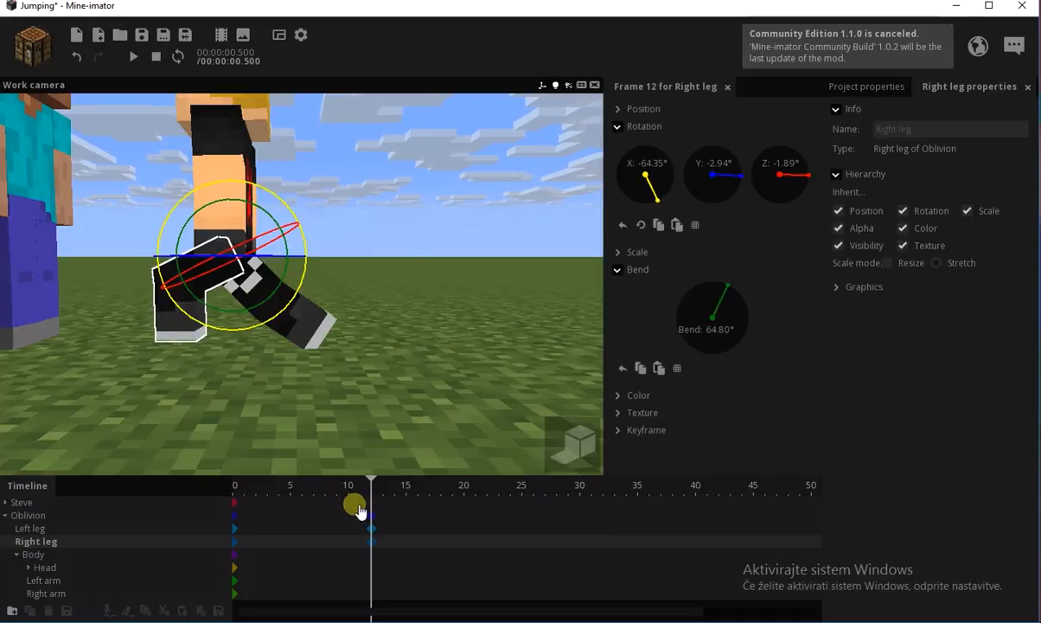
Fine-tune Oblivion's position at frame 12 to Y -3.01, Z 32.55, compare it with frame 0, and play back the step.
{"action": "left_click", "coordinate": [326, 518]}
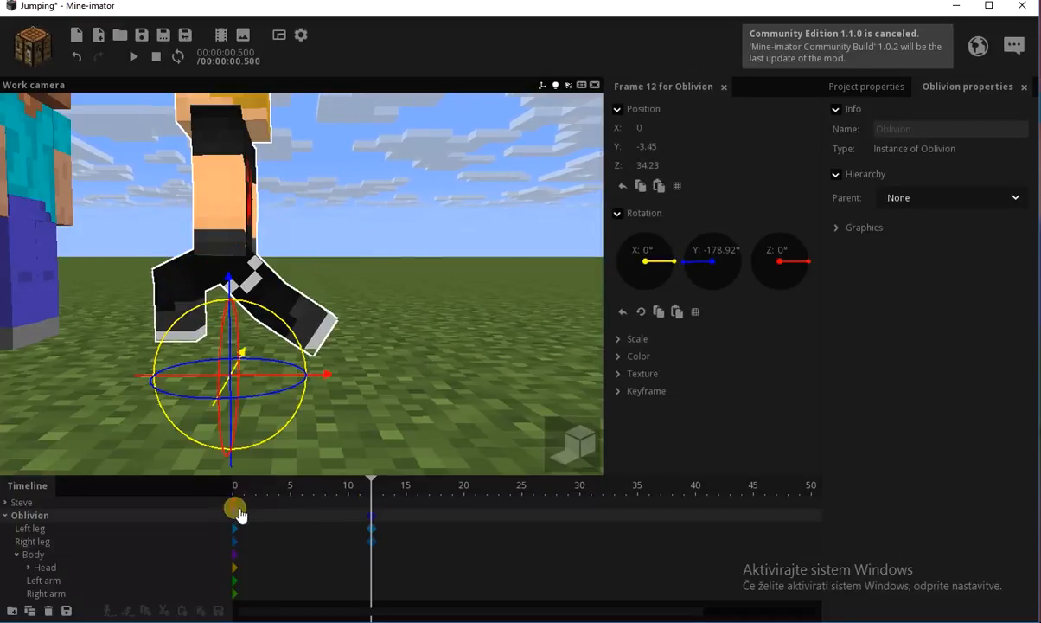
{"action": "left_click", "coordinate": [241, 515]}
{"action": "left_click", "coordinate": [380, 532]}
{"action": "left_click_drag", "start_coordinate": [320, 381], "coordinate": [309, 377]}
{"action": "left_click", "coordinate": [240, 519]}
{"action": "left_click", "coordinate": [371, 517]}
{"action": "left_click_drag", "start_coordinate": [218, 337], "coordinate": [223, 340]}
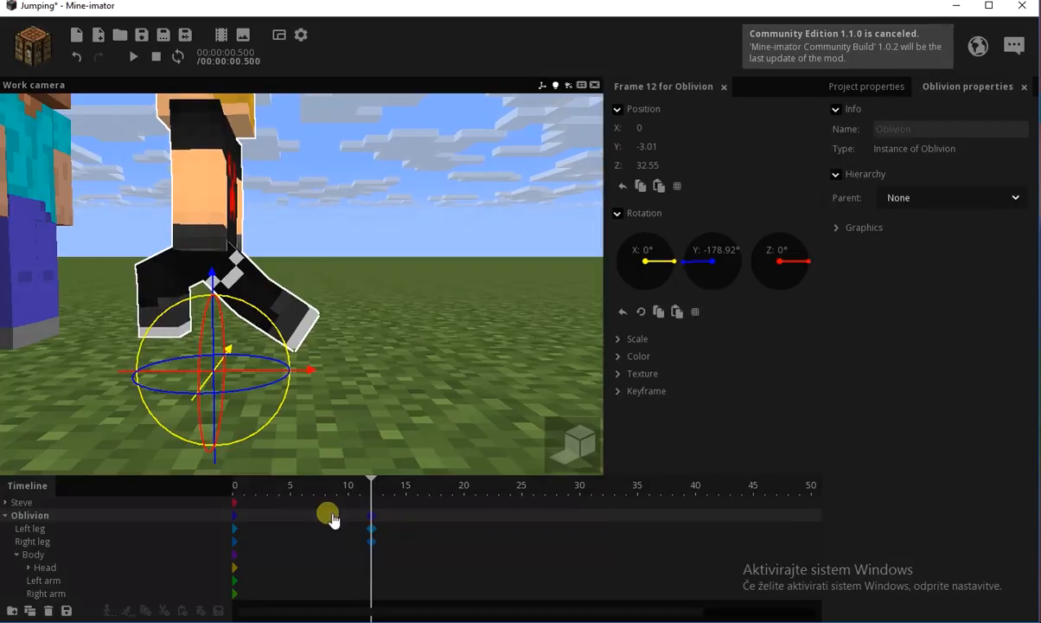
{"action": "left_click", "coordinate": [239, 519]}
{"action": "key", "text": "space"}
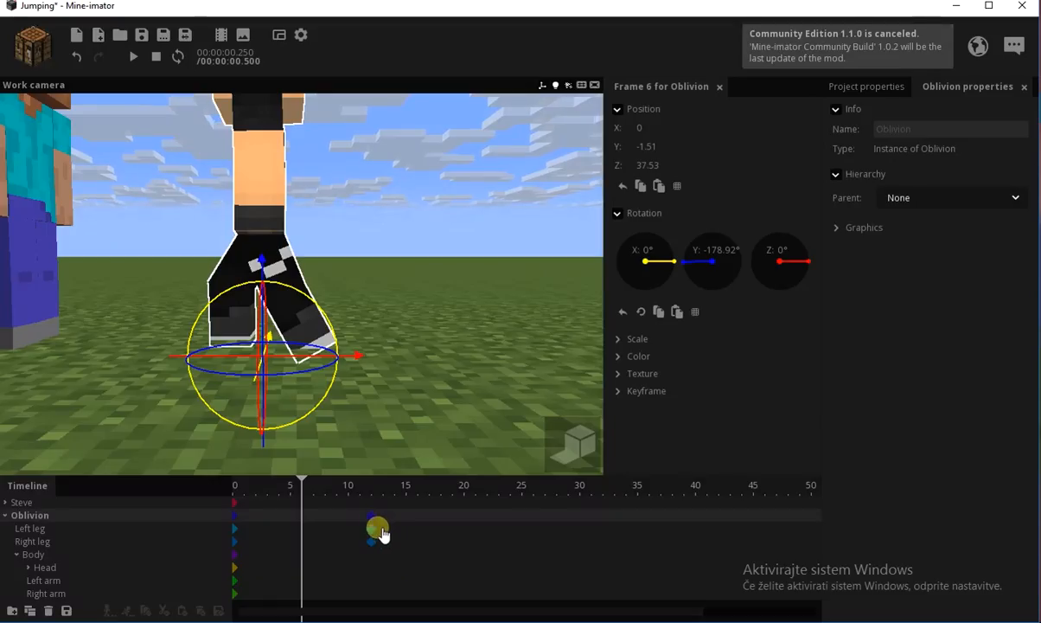
Add an in-between keyframe at frame 7 for Oblivion's right leg by adjusting its pose, and scrub through the motion.
{"action": "left_click", "coordinate": [377, 529]}
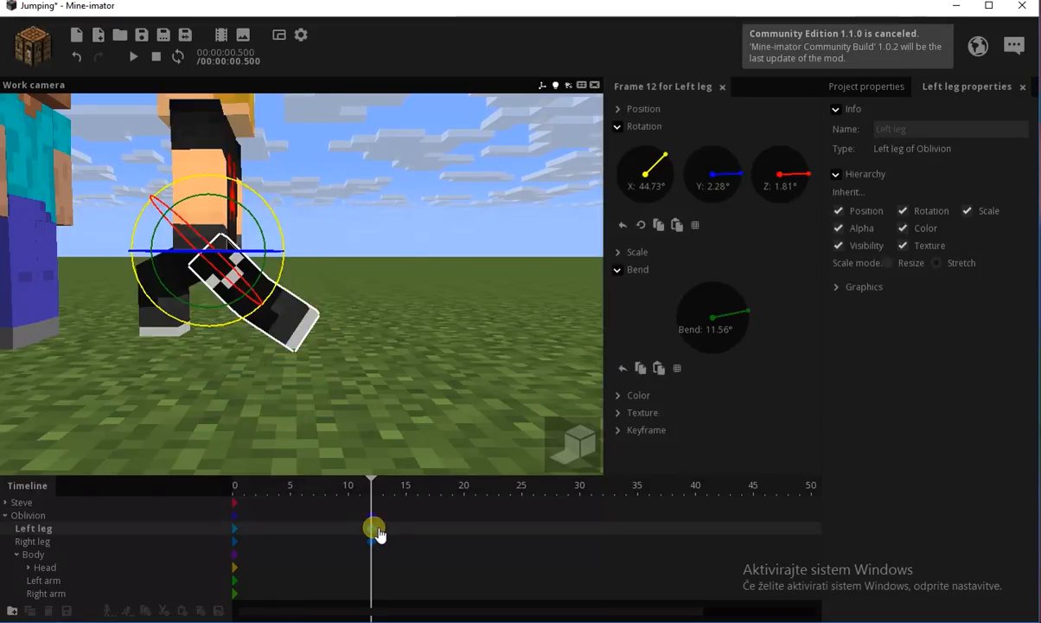
{"action": "left_click", "coordinate": [306, 541]}
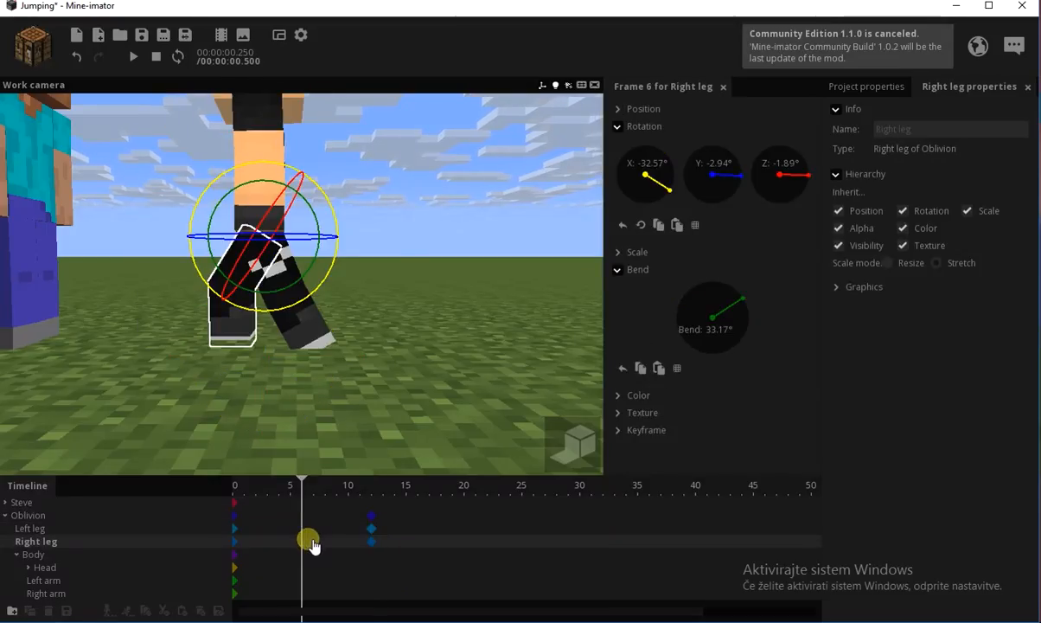
{"action": "left_click", "coordinate": [313, 540]}
{"action": "mouse_move", "coordinate": [279, 313]}
{"action": "left_mouse_down"}
{"action": "mouse_move", "coordinate": [249, 307]}
{"action": "mouse_move", "coordinate": [282, 289]}
{"action": "mouse_move", "coordinate": [284, 308]}
{"action": "left_mouse_up"}
{"action": "left_click_drag", "start_coordinate": [322, 497], "coordinate": [383, 497]}
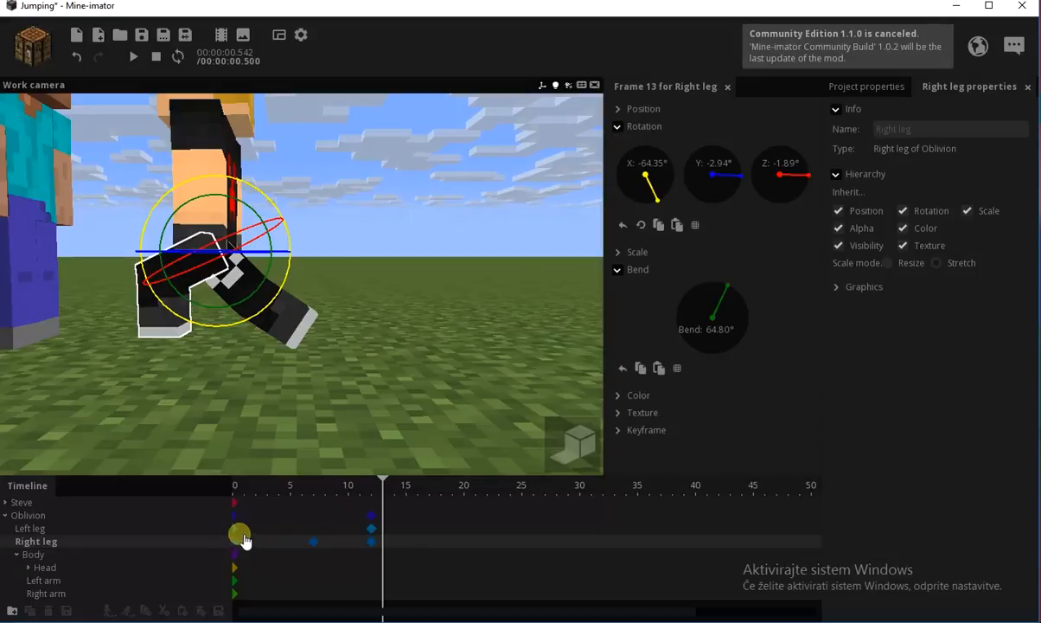
Set the transition of the frame 0 keyframes for Oblivion and the left leg to Ease in (cubic) and play back the step.
{"action": "left_click_drag", "start_coordinate": [241, 532], "coordinate": [236, 495]}
{"action": "left_click", "coordinate": [234, 489]}
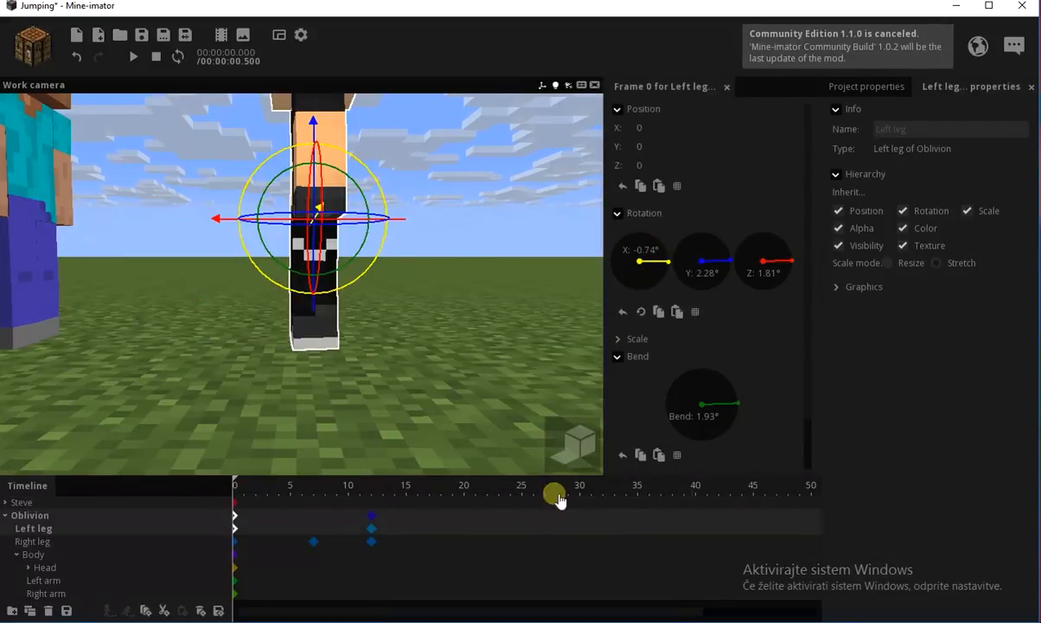
{"action": "scroll", "coordinate": [808, 461], "scroll_direction": "down", "scroll_amount": 2}
{"action": "scroll", "coordinate": [774, 474], "scroll_direction": "down", "scroll_amount": 2}
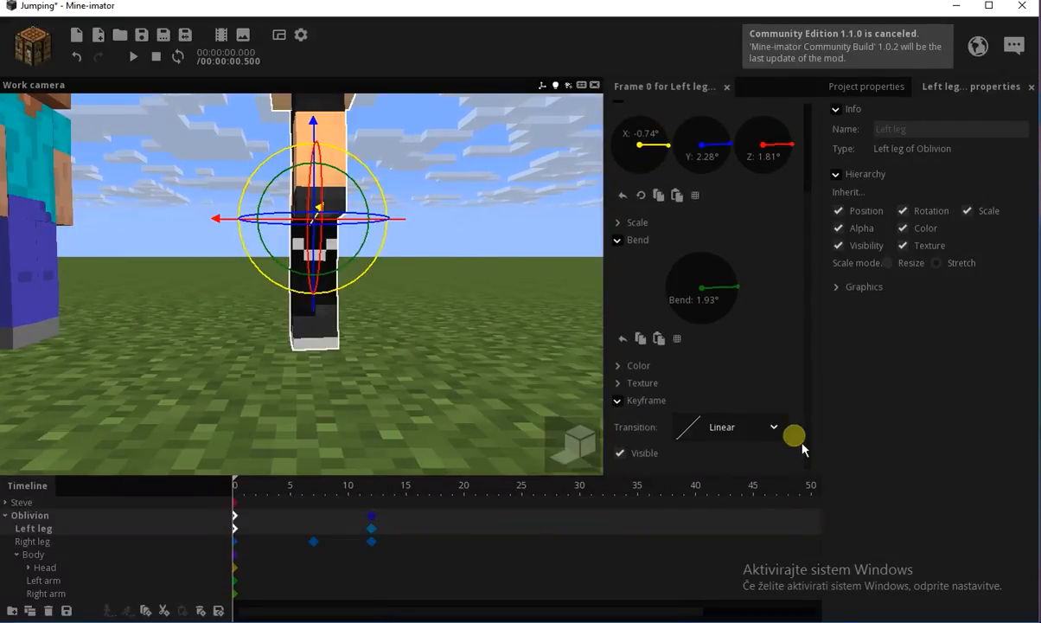
{"action": "left_click", "coordinate": [778, 432]}
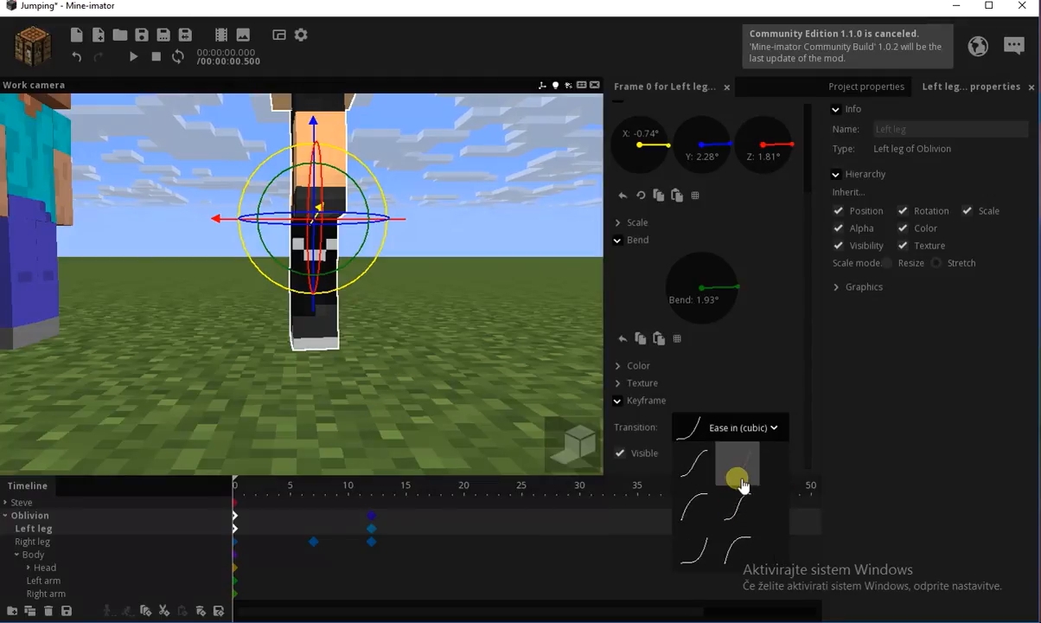
{"action": "left_click", "coordinate": [737, 477]}
{"action": "key", "text": "space"}
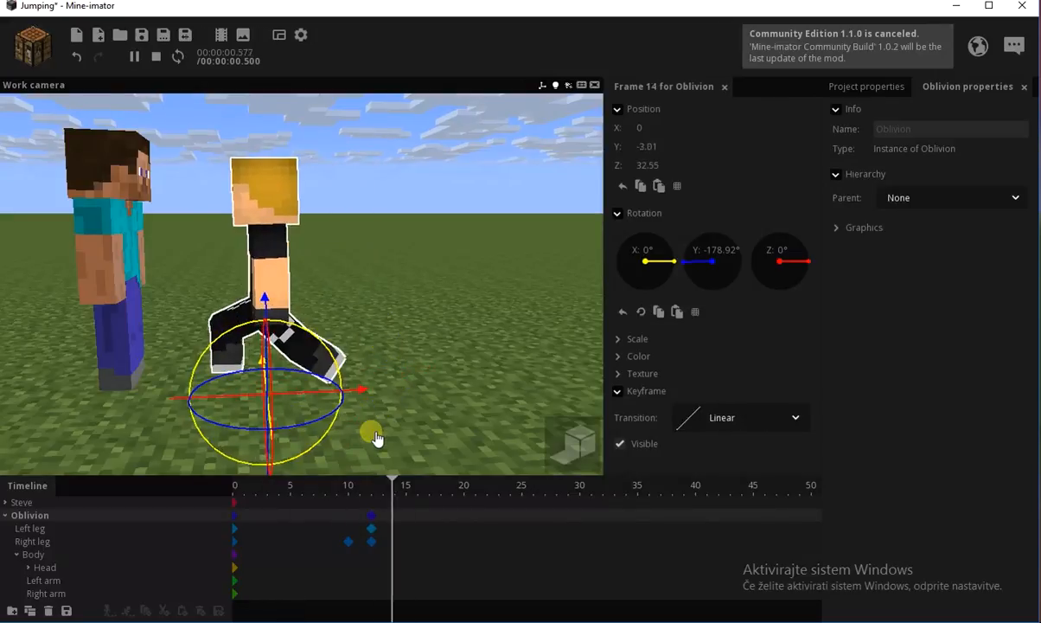
Scrub the motion to frame 12 with nothing selected and save the project.
{"action": "left_click", "coordinate": [427, 437]}
{"action": "left_click_drag", "start_coordinate": [294, 486], "coordinate": [377, 509]}
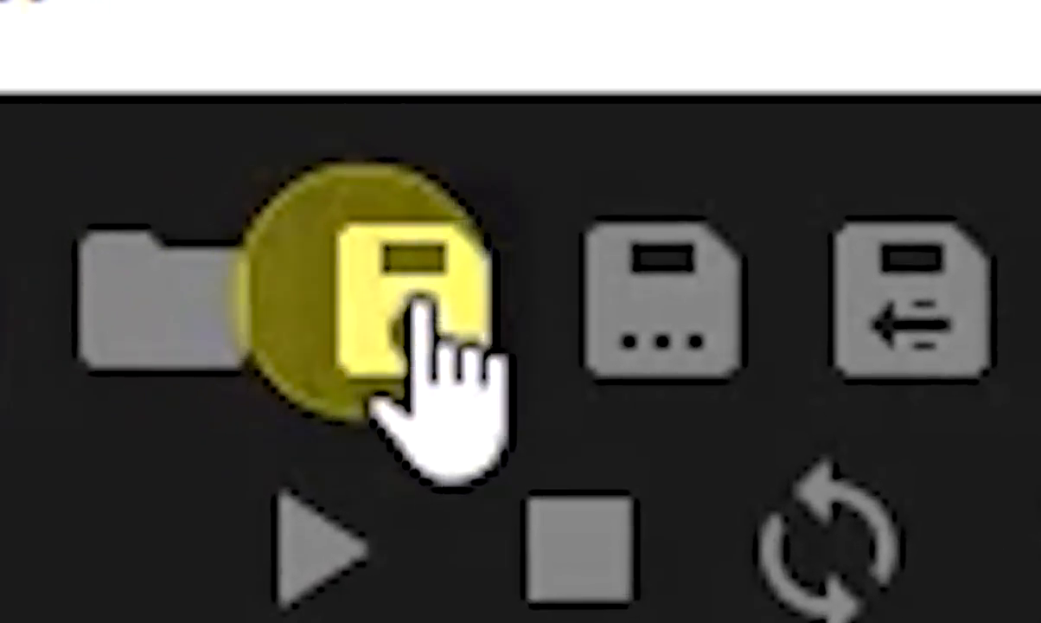
{"action": "left_click", "coordinate": [418, 307]}
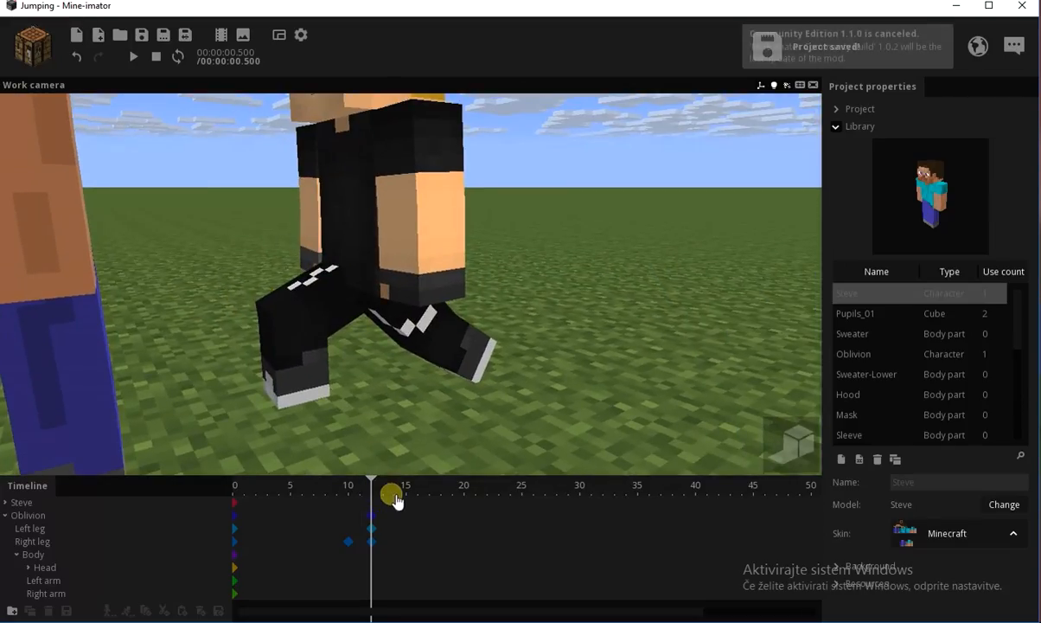
Add keyframes at frame 14 for Oblivion, the left leg and the right leg, and scrub between frames 12 and 14.
{"action": "left_click", "coordinate": [395, 518]}
{"action": "left_click", "coordinate": [396, 529]}
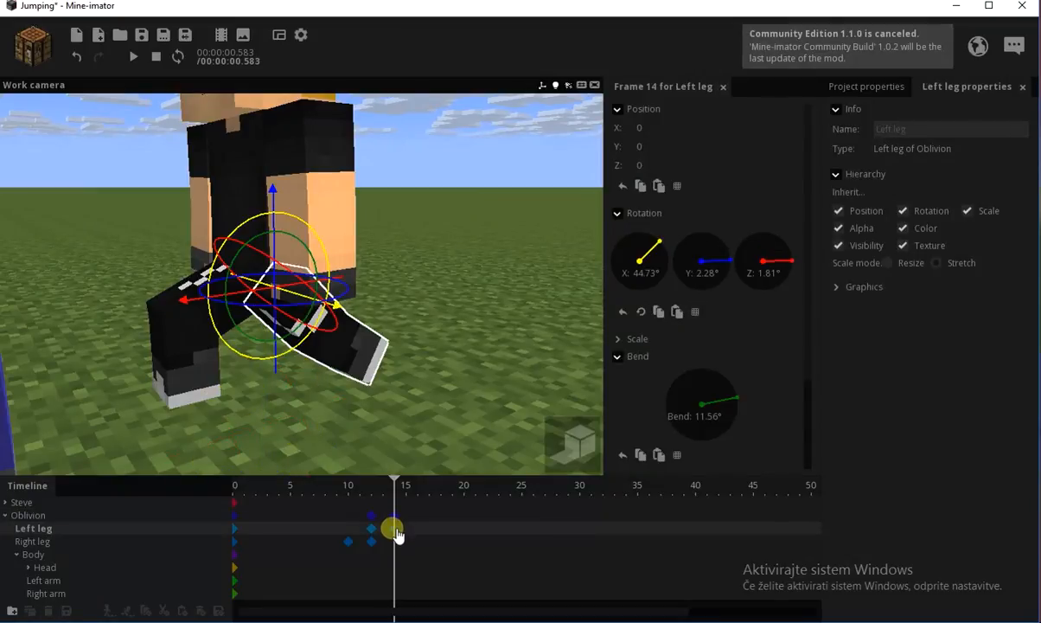
{"action": "left_click", "coordinate": [396, 542]}
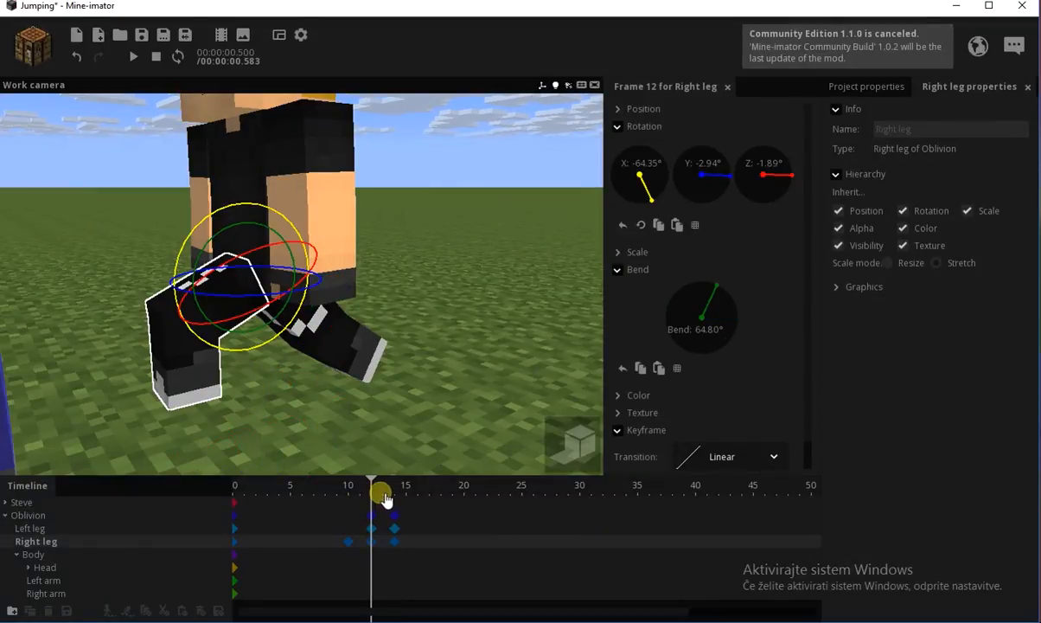
{"action": "left_click_drag", "start_coordinate": [386, 497], "coordinate": [381, 502]}
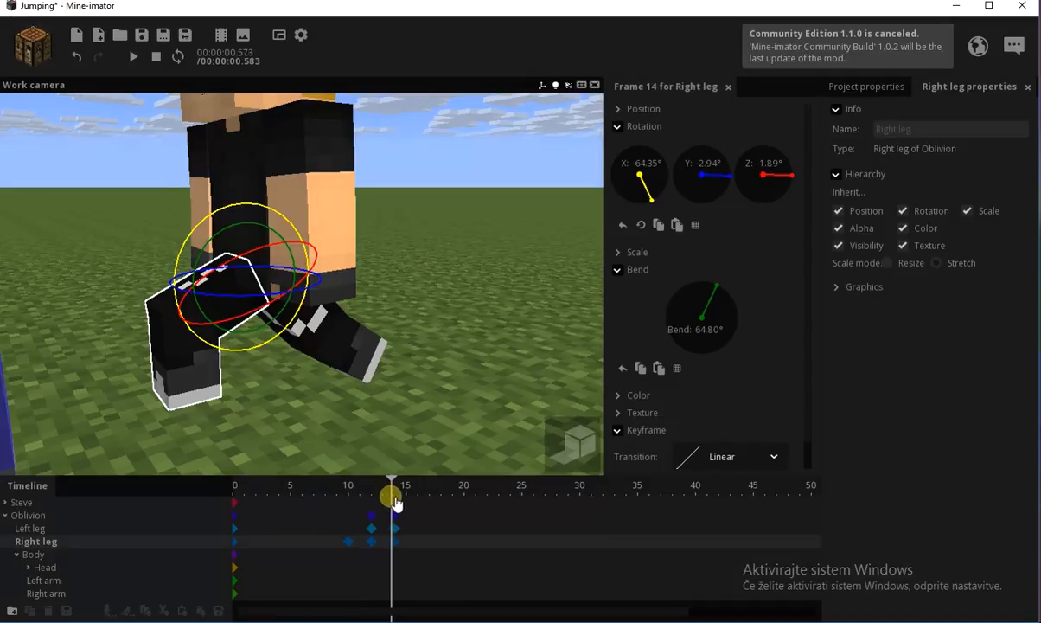
Add in-between keyframes at frame 13 for Oblivion, the left leg and the right leg, adjusting Oblivion's placement.
{"action": "left_click", "coordinate": [373, 515]}
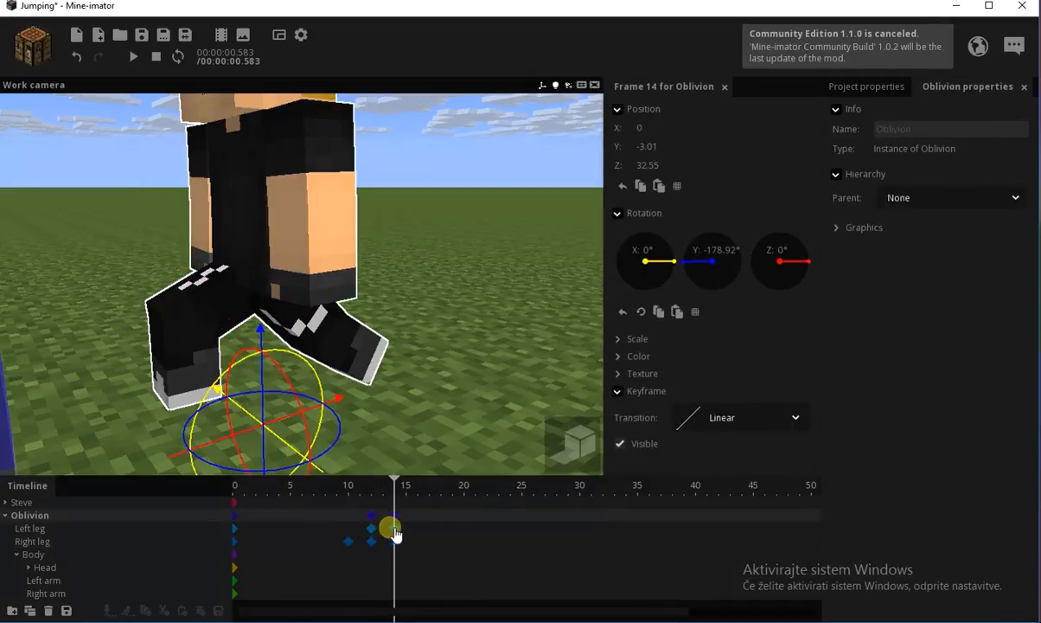
{"action": "left_click", "coordinate": [386, 528]}
{"action": "middle_click_drag", "start_coordinate": [398, 443], "coordinate": [374, 525]}
{"action": "left_click", "coordinate": [386, 520]}
{"action": "left_click_drag", "start_coordinate": [361, 435], "coordinate": [279, 332]}
{"action": "left_click", "coordinate": [380, 528]}
{"action": "left_click", "coordinate": [403, 541]}
{"action": "mouse_move", "coordinate": [385, 486]}
{"action": "left_mouse_down"}
{"action": "mouse_move", "coordinate": [365, 490]}
{"action": "mouse_move", "coordinate": [395, 488]}
{"action": "mouse_move", "coordinate": [346, 488]}
{"action": "mouse_move", "coordinate": [400, 493]}
{"action": "mouse_move", "coordinate": [381, 493]}
{"action": "left_mouse_up"}
Play back the step from different viewing angles and save the project.
{"action": "left_click", "coordinate": [427, 395]}
{"action": "key", "text": "space"}
{"action": "key", "text": "space"}
{"action": "right_click_drag", "start_coordinate": [523, 423], "coordinate": [523, 425]}
{"action": "key", "text": "space"}
{"action": "key", "text": "space"}
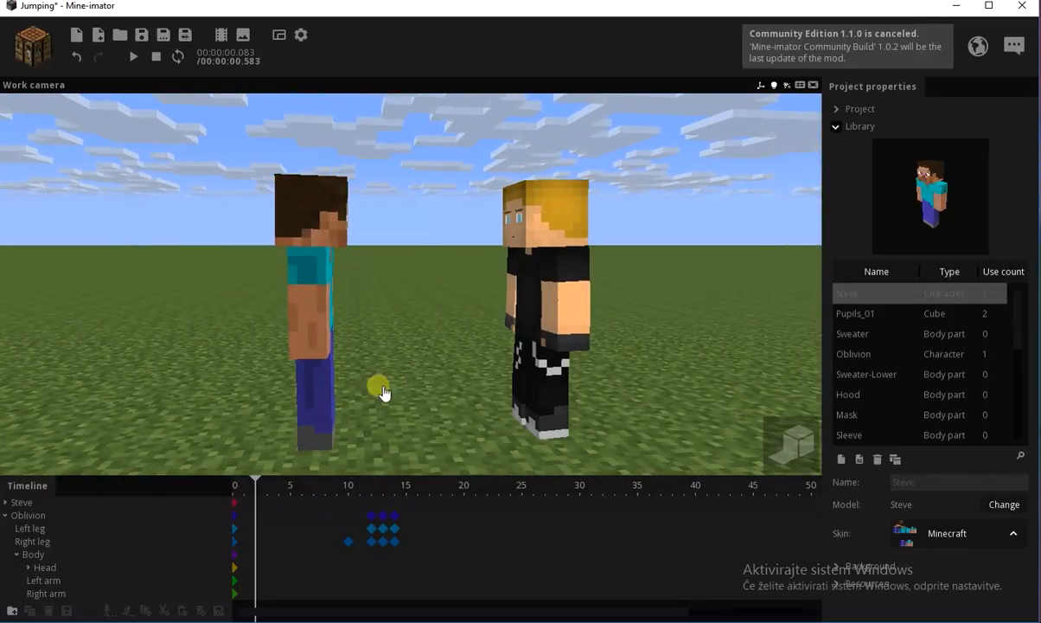
{"action": "scroll", "coordinate": [421, 341], "scroll_direction": "up", "scroll_amount": 1}
{"action": "left_click", "coordinate": [141, 36]}
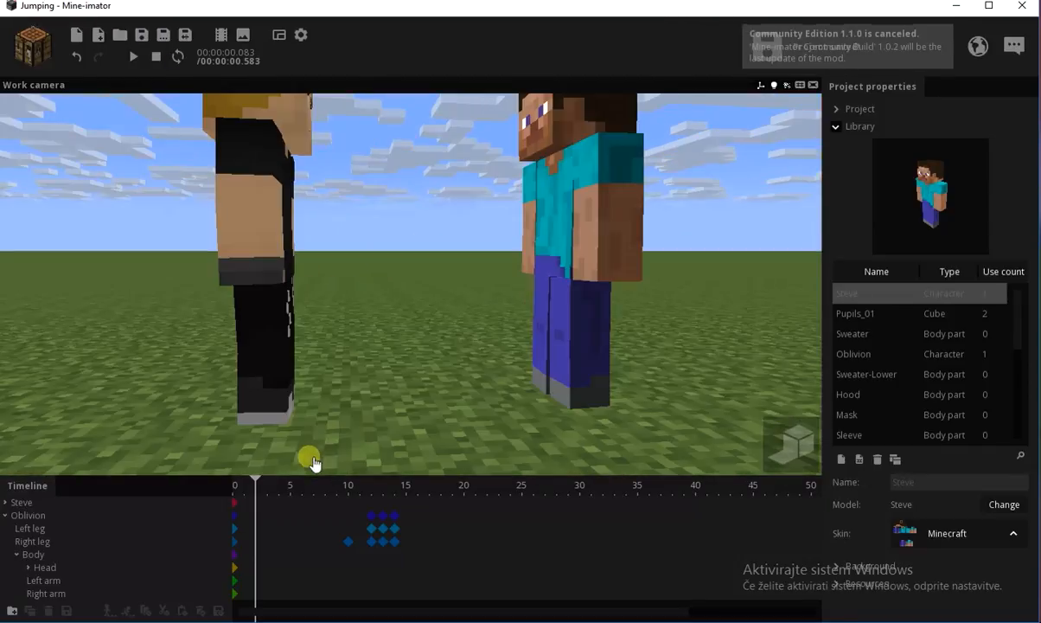
Pose Oblivion's body at frame 14 with an X rotation of 2.20°, a Y rotation of 25.27° and a bend of 33.34°.
{"action": "left_click_drag", "start_coordinate": [257, 491], "coordinate": [208, 476]}
{"action": "key", "text": "space"}
{"action": "left_click_drag", "start_coordinate": [313, 501], "coordinate": [394, 495]}
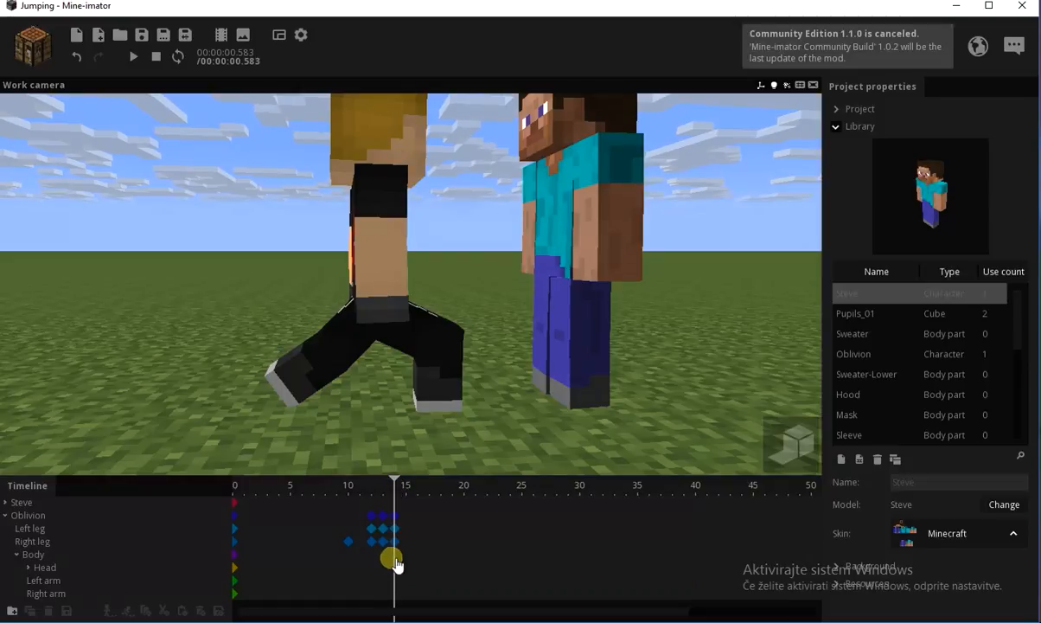
{"action": "left_click", "coordinate": [391, 558]}
{"action": "mouse_move", "coordinate": [396, 406]}
{"action": "right_mouse_down"}
{"action": "mouse_move", "coordinate": [395, 390]}
{"action": "mouse_move", "coordinate": [407, 400]}
{"action": "right_mouse_up"}
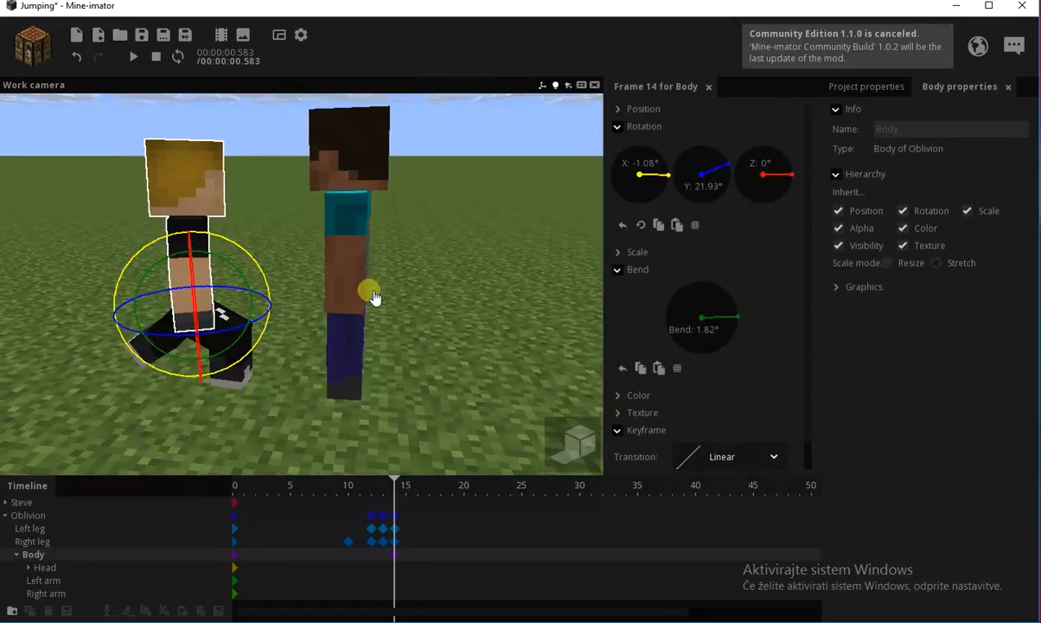
{"action": "left_click_drag", "start_coordinate": [240, 335], "coordinate": [244, 332]}
{"action": "scroll", "coordinate": [303, 312], "scroll_direction": "up", "scroll_amount": 5}
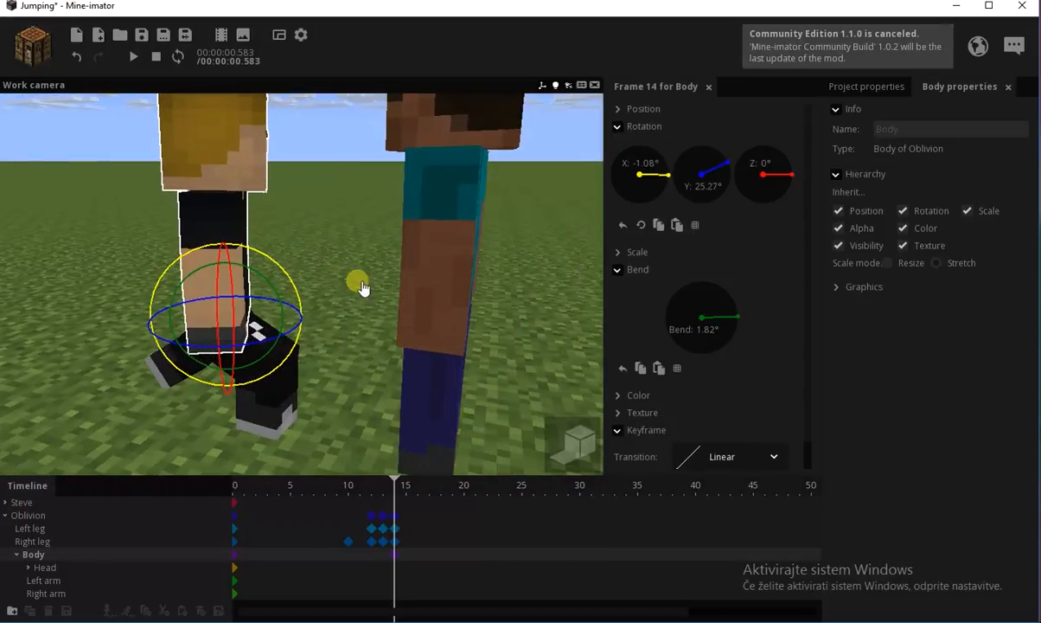
{"action": "mouse_move", "coordinate": [307, 298]}
{"action": "left_mouse_down"}
{"action": "mouse_move", "coordinate": [298, 288]}
{"action": "mouse_move", "coordinate": [327, 298]}
{"action": "left_mouse_up"}
{"action": "left_click_drag", "start_coordinate": [404, 478], "coordinate": [395, 506]}
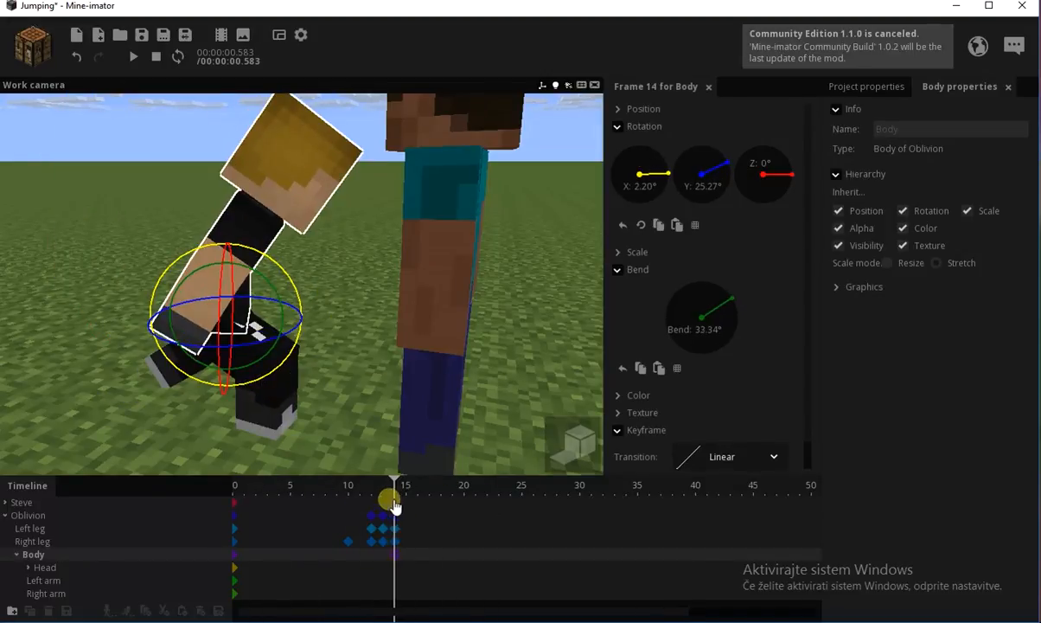
Rotate Oblivion's head at frame 14 to face Steve despite the turned body, and play back the animation from the start.
{"action": "left_click", "coordinate": [399, 568]}
{"action": "left_click_drag", "start_coordinate": [385, 360], "coordinate": [299, 360]}
{"action": "left_click_drag", "start_coordinate": [261, 256], "coordinate": [237, 260]}
{"action": "left_click_drag", "start_coordinate": [378, 208], "coordinate": [378, 216]}
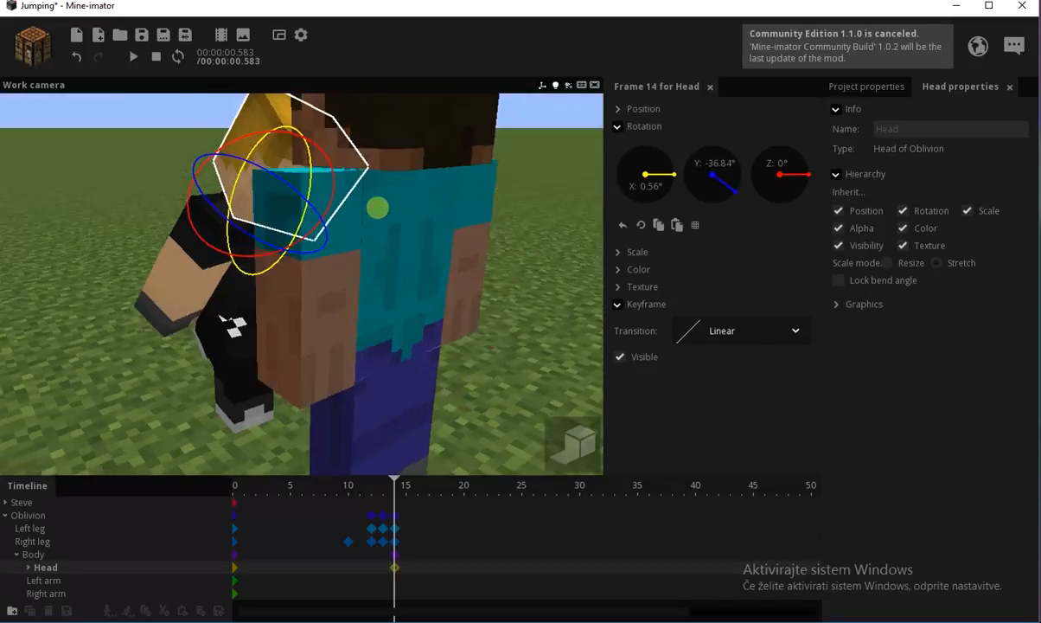
{"action": "middle_click_drag", "start_coordinate": [378, 208], "coordinate": [325, 197]}
{"action": "left_click_drag", "start_coordinate": [326, 197], "coordinate": [330, 171]}
{"action": "middle_click_drag", "start_coordinate": [432, 204], "coordinate": [409, 210]}
{"action": "mouse_move", "coordinate": [333, 173]}
{"action": "left_mouse_down"}
{"action": "mouse_move", "coordinate": [324, 153]}
{"action": "mouse_move", "coordinate": [331, 180]}
{"action": "mouse_move", "coordinate": [320, 177]}
{"action": "left_mouse_up"}
{"action": "right_click_drag", "start_coordinate": [394, 170], "coordinate": [447, 298]}
{"action": "left_click_drag", "start_coordinate": [390, 486], "coordinate": [212, 488]}
{"action": "key", "text": "space"}
Set the transition of Oblivion's body and head keyframes at frame 0 to Ease in (quart) and play back the result.
{"action": "left_click_drag", "start_coordinate": [253, 571], "coordinate": [227, 548]}
{"action": "scroll", "coordinate": [791, 450], "scroll_direction": "down", "scroll_amount": 1}
{"action": "left_click", "coordinate": [774, 427]}
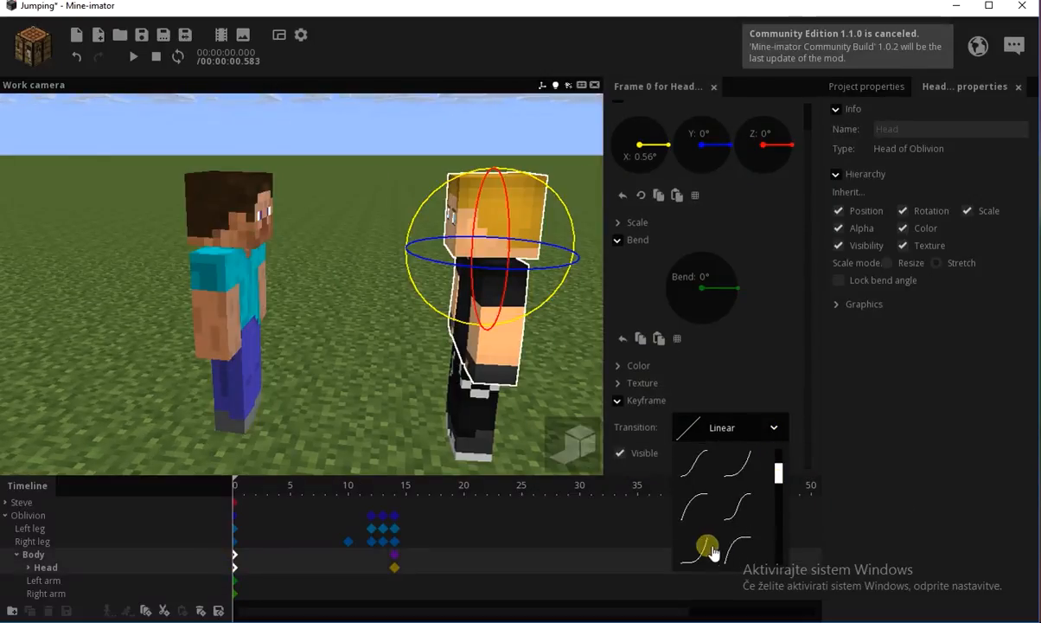
{"action": "left_click", "coordinate": [709, 551]}
{"action": "key", "text": "space"}
{"action": "left_click", "coordinate": [532, 437]}
Raise Oblivion's right arm at frame 14 to an X rotation of -126.25° and straighten its bend to -0.01°.
{"action": "left_click", "coordinate": [395, 580]}
{"action": "left_click", "coordinate": [395, 593]}
{"action": "right_click_drag", "start_coordinate": [259, 417], "coordinate": [345, 298]}
{"action": "left_click_drag", "start_coordinate": [311, 325], "coordinate": [201, 298]}
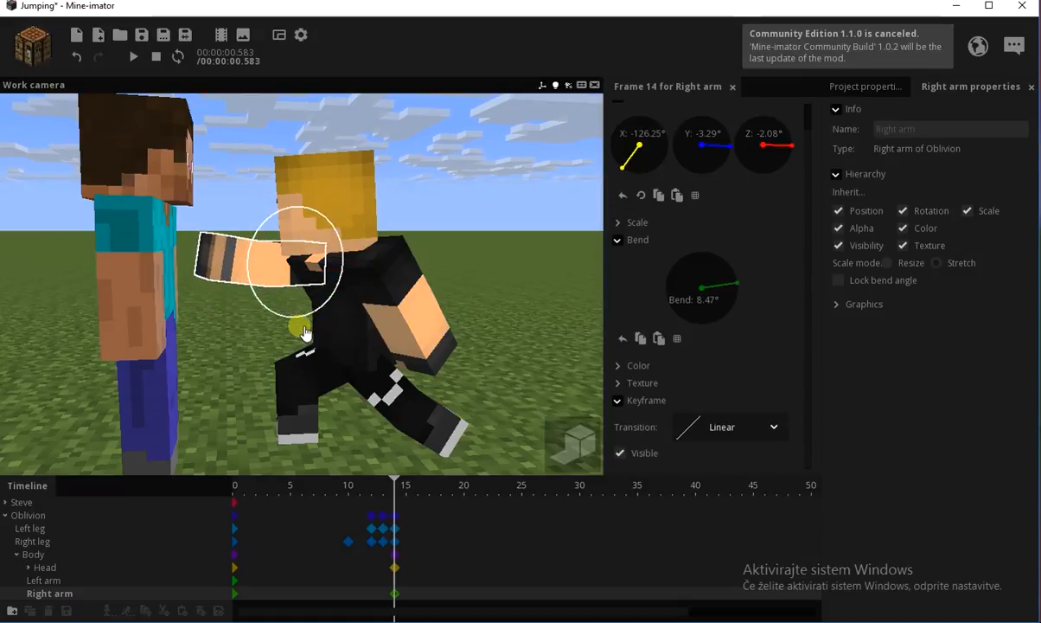
{"action": "mouse_move", "coordinate": [394, 538]}
{"action": "left_mouse_down"}
{"action": "mouse_move", "coordinate": [290, 495]}
{"action": "mouse_move", "coordinate": [446, 506]}
{"action": "mouse_move", "coordinate": [240, 522]}
{"action": "mouse_move", "coordinate": [392, 538]}
{"action": "left_mouse_up"}
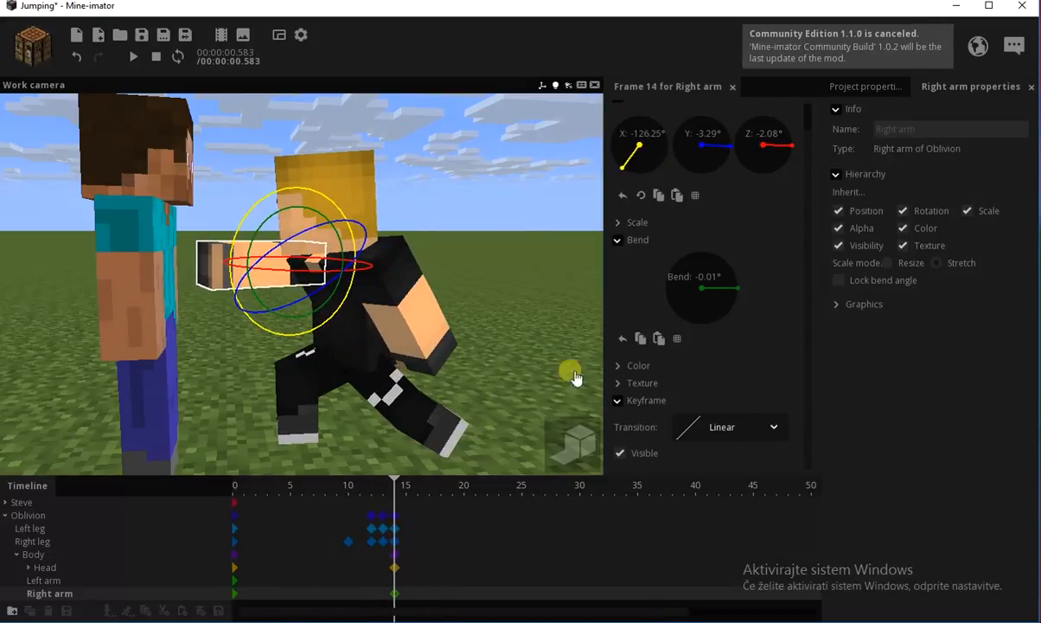
Reset the right arm's X rotation at frame 14, aim the punch with Y 85.30°, Z -126.69° and bend 4.33°, and play it back.
{"action": "right_click", "coordinate": [634, 173]}
{"action": "left_click_drag", "start_coordinate": [441, 353], "coordinate": [502, 338]}
{"action": "left_click_drag", "start_coordinate": [409, 335], "coordinate": [351, 311]}
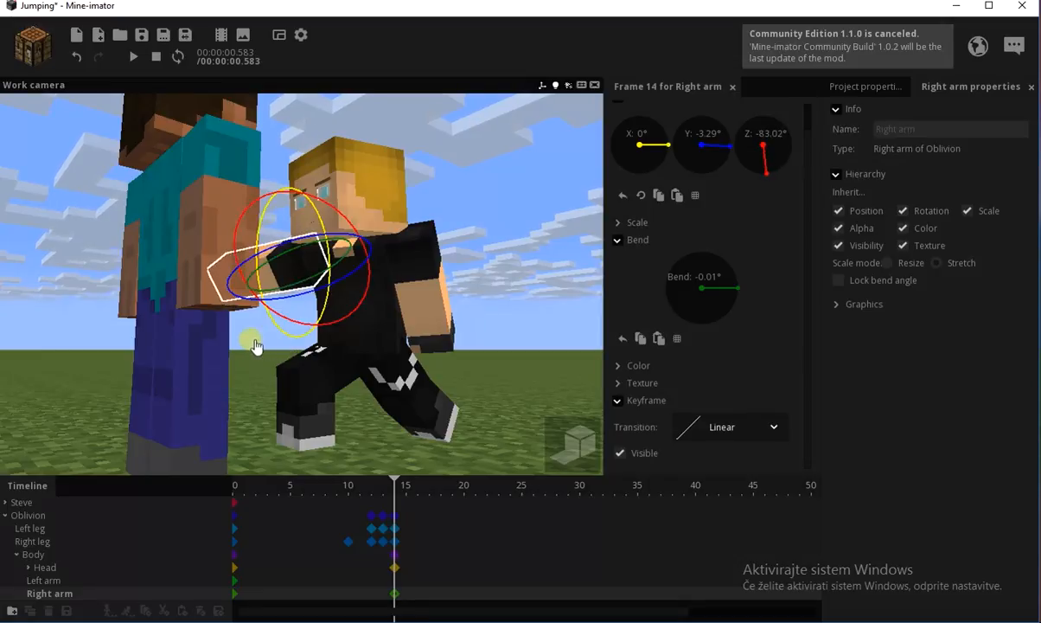
{"action": "left_click_drag", "start_coordinate": [255, 346], "coordinate": [404, 339]}
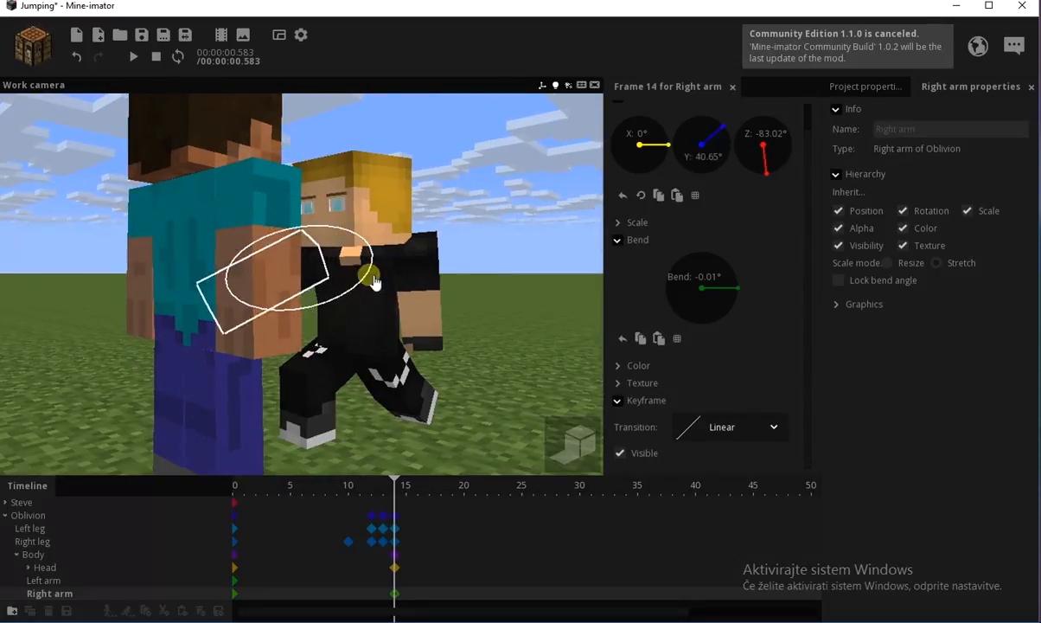
{"action": "left_click_drag", "start_coordinate": [445, 367], "coordinate": [399, 377]}
{"action": "left_click_drag", "start_coordinate": [341, 297], "coordinate": [342, 287]}
{"action": "left_click_drag", "start_coordinate": [411, 335], "coordinate": [247, 346]}
{"action": "left_click_drag", "start_coordinate": [407, 504], "coordinate": [228, 486]}
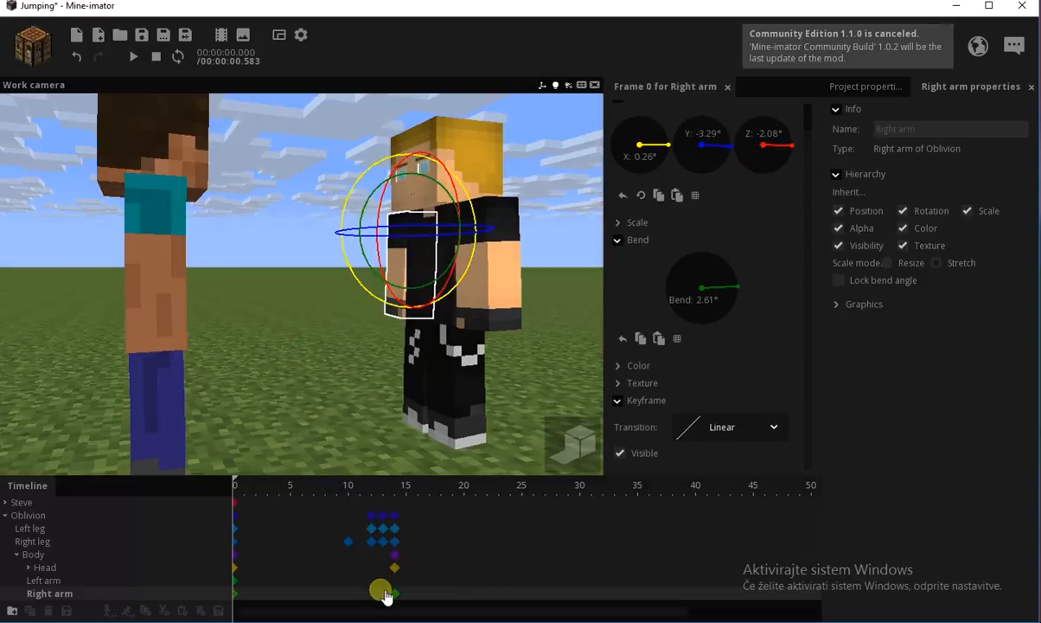
{"action": "key", "text": "space"}
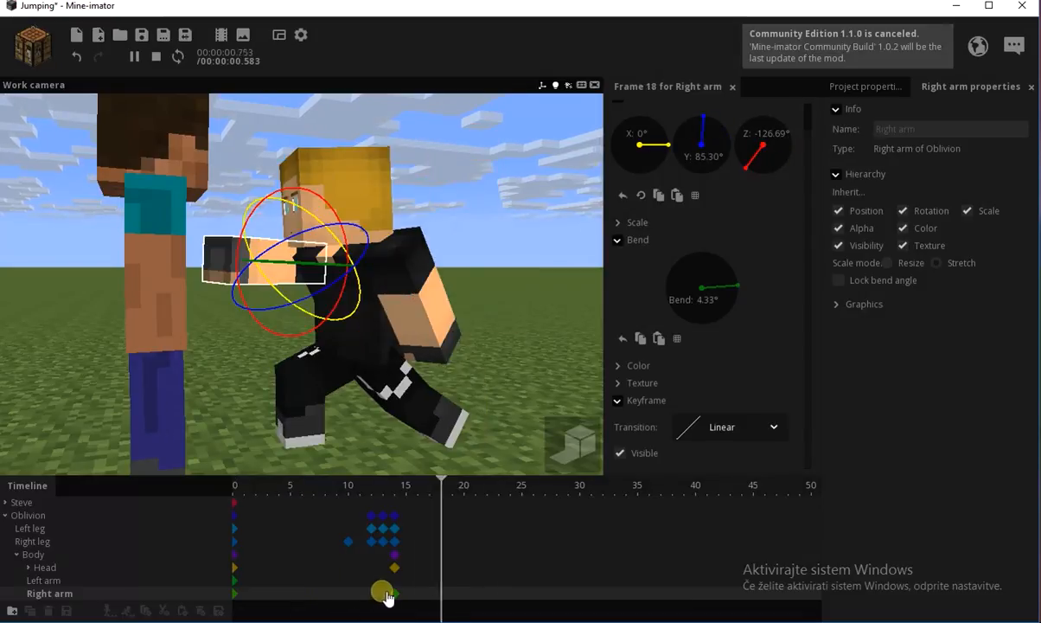
At frame 8, rotate Oblivion's body to Y -20.55° and re-aim the right arm for the punch's wind-up.
{"action": "left_click", "coordinate": [330, 559]}
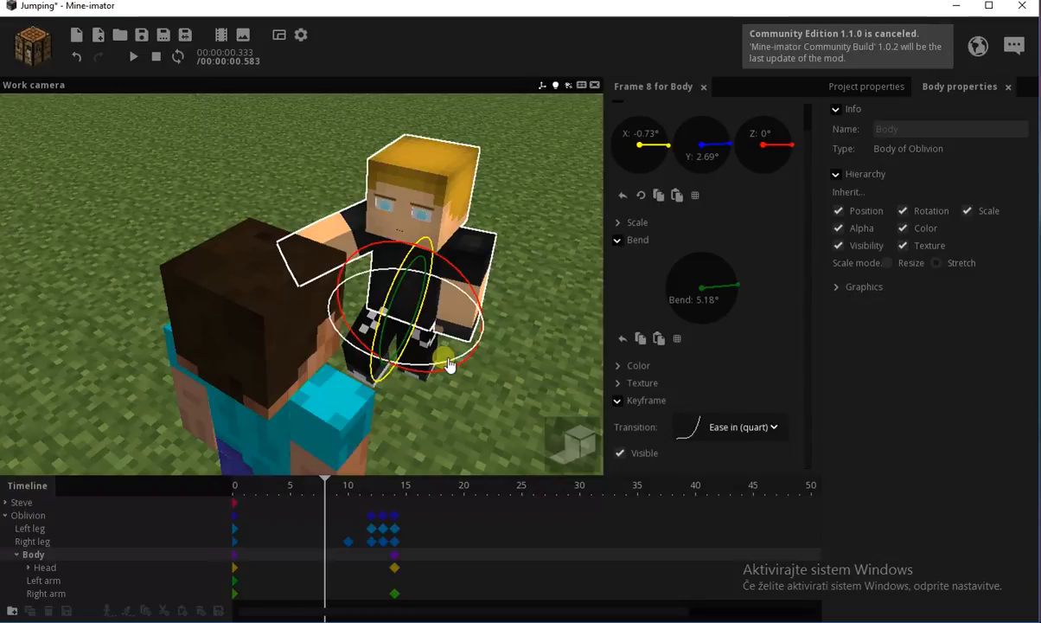
{"action": "left_click_drag", "start_coordinate": [445, 364], "coordinate": [413, 401]}
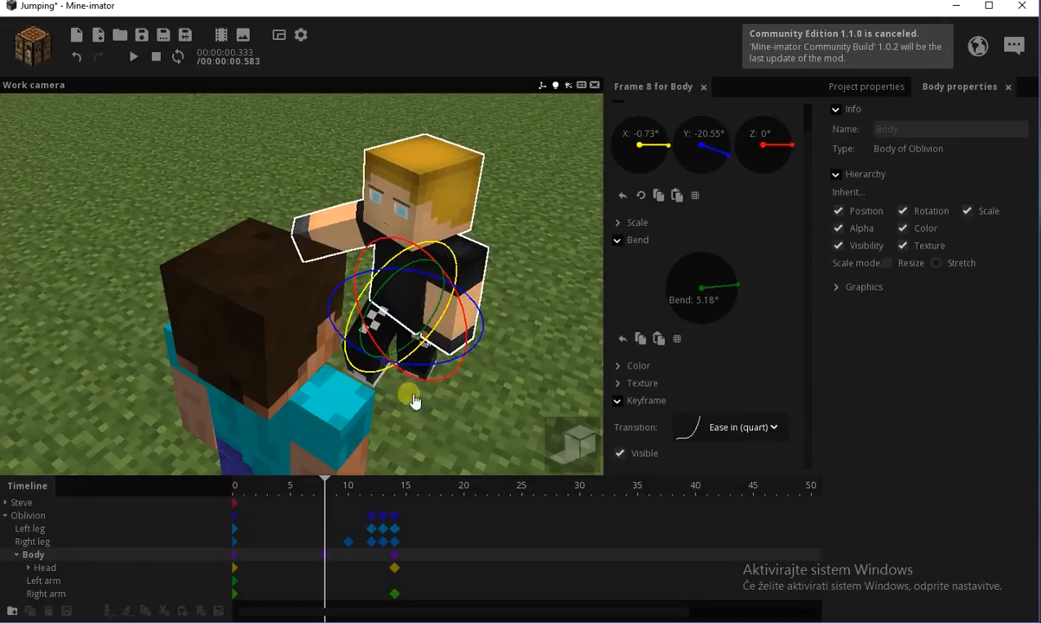
{"action": "left_click", "coordinate": [331, 593]}
{"action": "left_click_drag", "start_coordinate": [388, 465], "coordinate": [439, 280]}
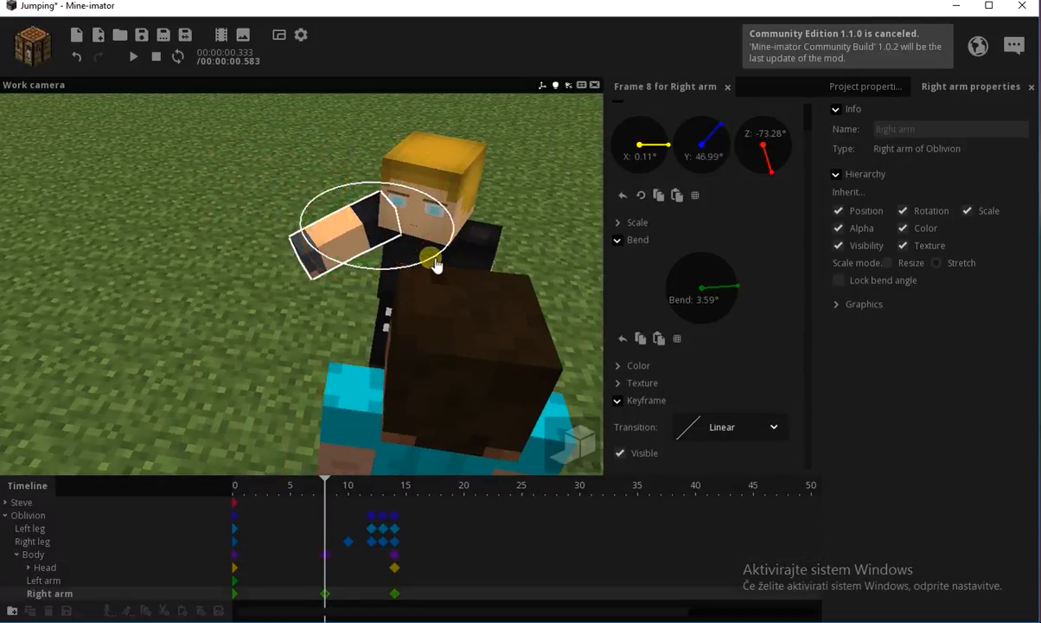
{"action": "left_click_drag", "start_coordinate": [474, 201], "coordinate": [445, 165]}
{"action": "left_click_drag", "start_coordinate": [519, 249], "coordinate": [522, 250]}
Rotate Oblivion's head at frame 8 to about X 2.88°, Y 15.46°, Z -1.10°.
{"action": "left_click", "coordinate": [325, 566]}
{"action": "left_click_drag", "start_coordinate": [367, 297], "coordinate": [369, 249]}
{"action": "left_click_drag", "start_coordinate": [392, 169], "coordinate": [399, 173]}
{"action": "mouse_move", "coordinate": [439, 171]}
{"action": "left_mouse_down"}
{"action": "mouse_move", "coordinate": [462, 177]}
{"action": "mouse_move", "coordinate": [424, 176]}
{"action": "left_mouse_up"}
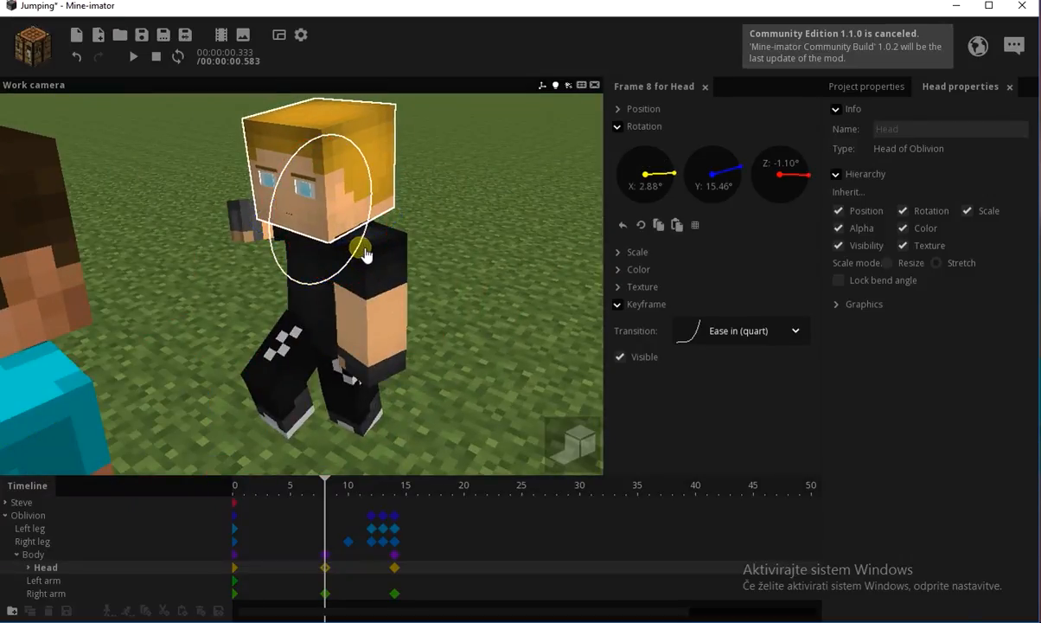
Play back the punch animation from frame 0 and review it with nothing selected.
{"action": "left_click_drag", "start_coordinate": [318, 486], "coordinate": [215, 500]}
{"action": "key", "text": "space"}
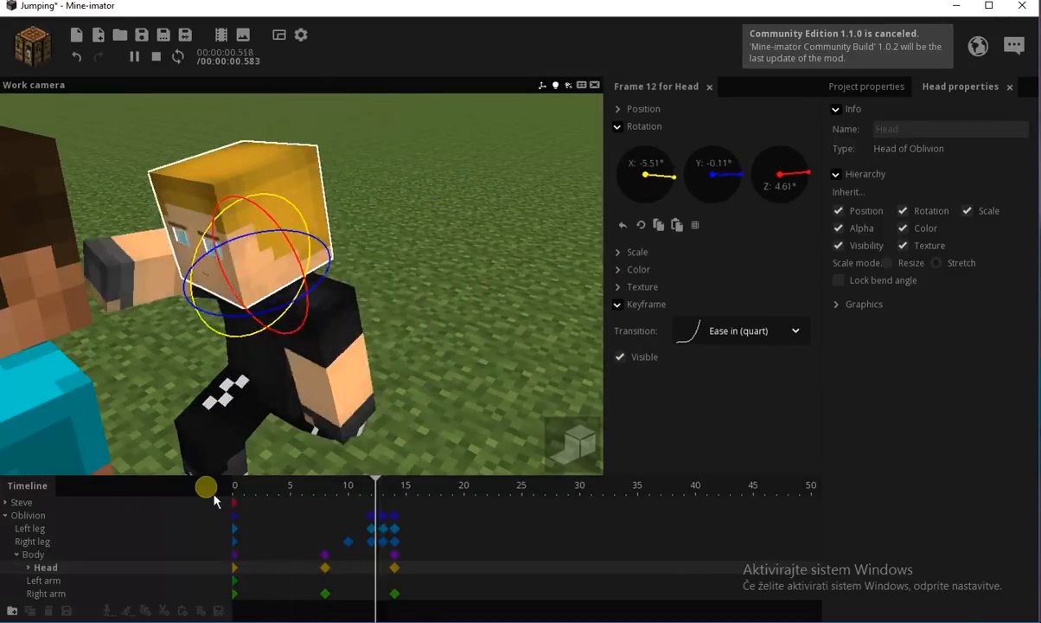
{"action": "left_click", "coordinate": [507, 349]}
{"action": "key", "text": "space"}
{"action": "key", "text": "space"}
{"action": "key", "text": "space"}
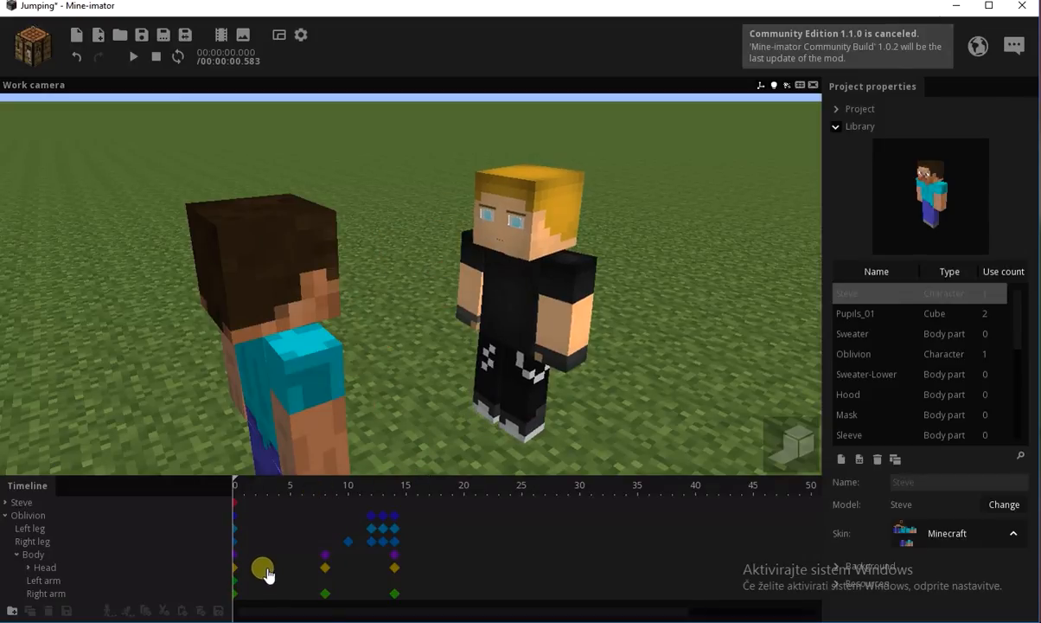
Review the Ease in (quart) timing of the body and head keyframes at frame 0 and choose a different easing curve for them.
{"action": "left_click", "coordinate": [237, 567]}
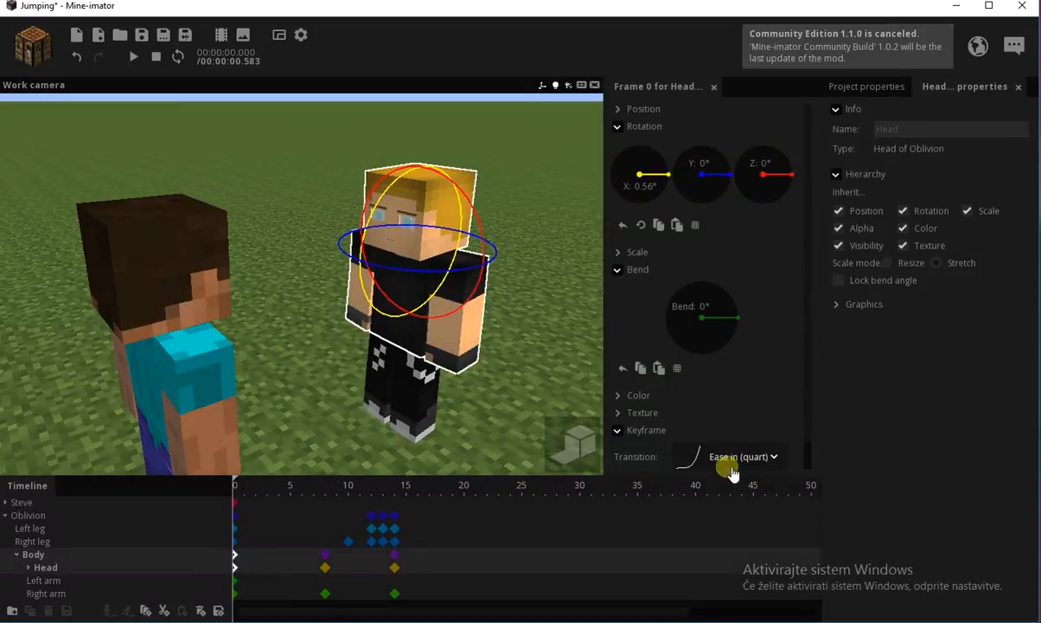
{"action": "scroll", "coordinate": [806, 460], "scroll_direction": "down", "scroll_amount": 1}
{"action": "left_click", "coordinate": [767, 430]}
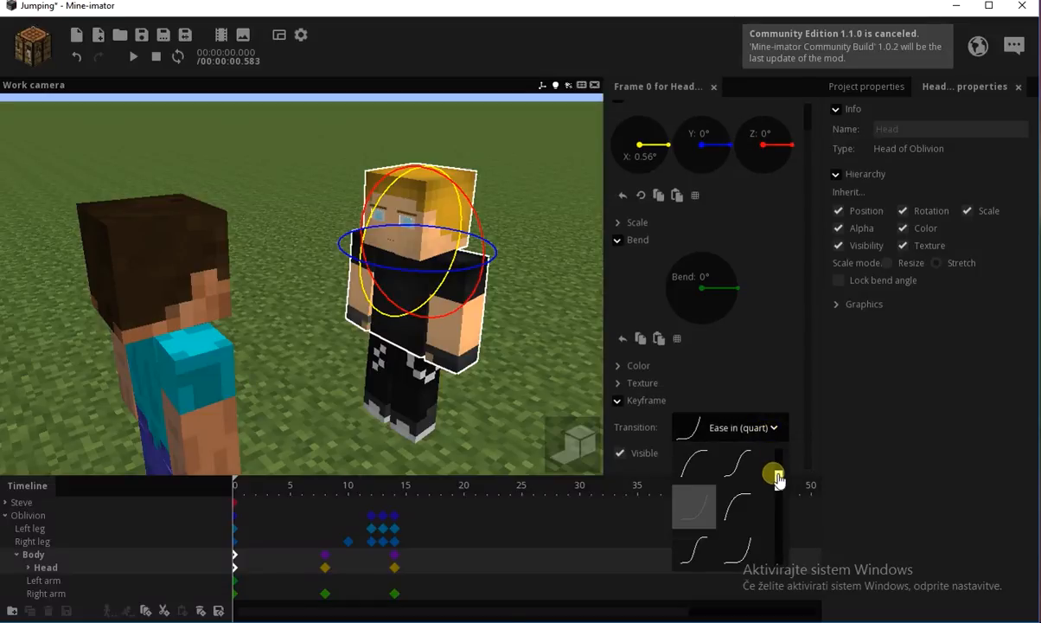
{"action": "left_click", "coordinate": [283, 499]}
{"action": "key", "text": "space"}
{"action": "key", "text": "space"}
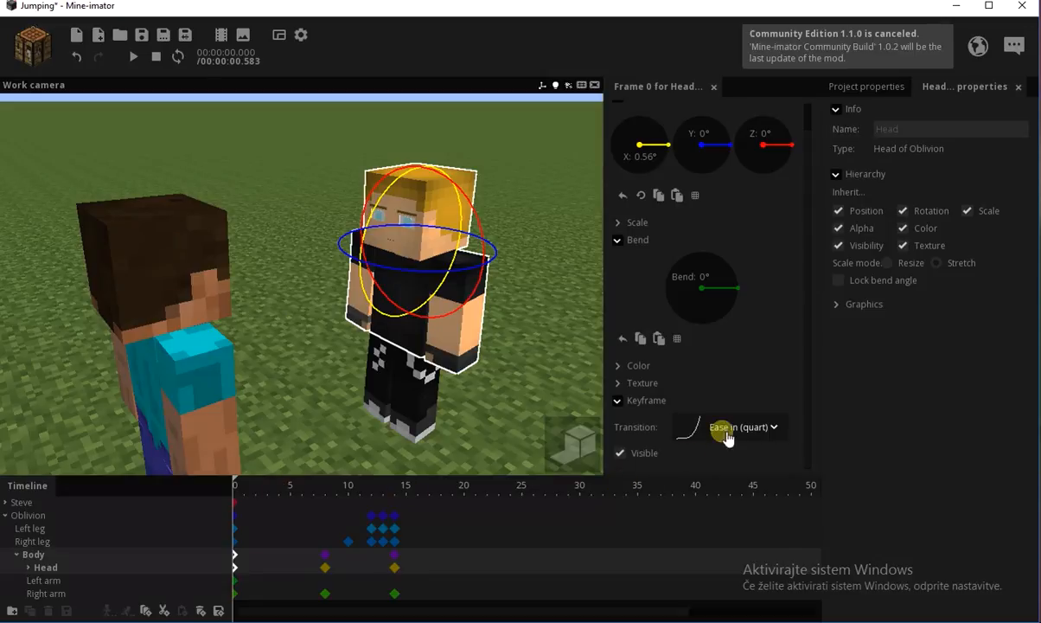
{"action": "left_click", "coordinate": [726, 429]}
{"action": "scroll", "coordinate": [775, 480], "scroll_direction": "down", "scroll_amount": 1}
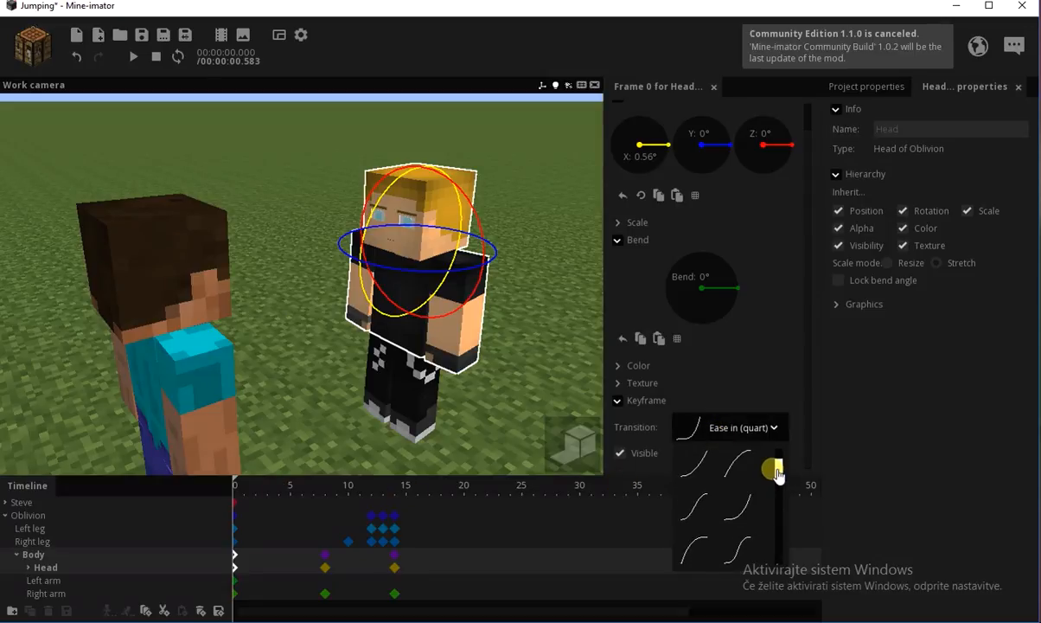
{"action": "left_click", "coordinate": [697, 499]}
Choose a transition for the right arm's keyframe at frame 0 and play back the punch from the start.
{"action": "left_click", "coordinate": [237, 596]}
{"action": "left_click", "coordinate": [725, 429]}
{"action": "left_click", "coordinate": [660, 503]}
{"action": "left_click_drag", "start_coordinate": [243, 497], "coordinate": [265, 509]}
{"action": "key", "text": "space"}
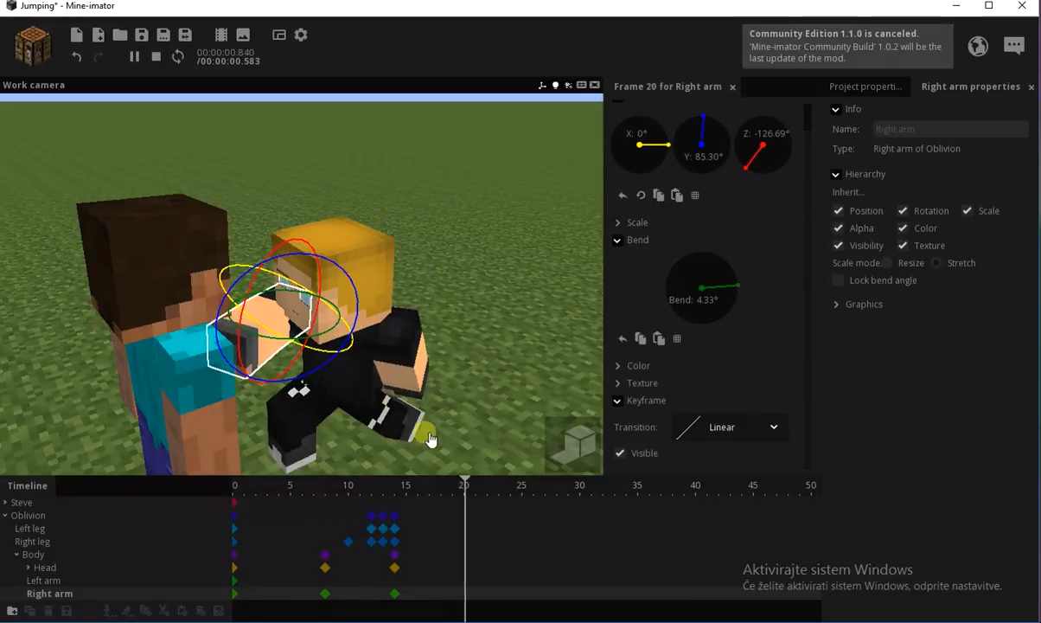
Shift Oblivion's final group of root, leg, body, head and right arm keyframes three frames earlier, ending at frame 11.
{"action": "left_click", "coordinate": [425, 430]}
{"action": "key", "text": "space"}
{"action": "left_click_drag", "start_coordinate": [427, 430], "coordinate": [426, 431]}
{"action": "key", "text": "space"}
{"action": "mouse_move", "coordinate": [346, 495]}
{"action": "left_mouse_down"}
{"action": "mouse_move", "coordinate": [400, 497]}
{"action": "mouse_move", "coordinate": [326, 497]}
{"action": "left_mouse_up"}
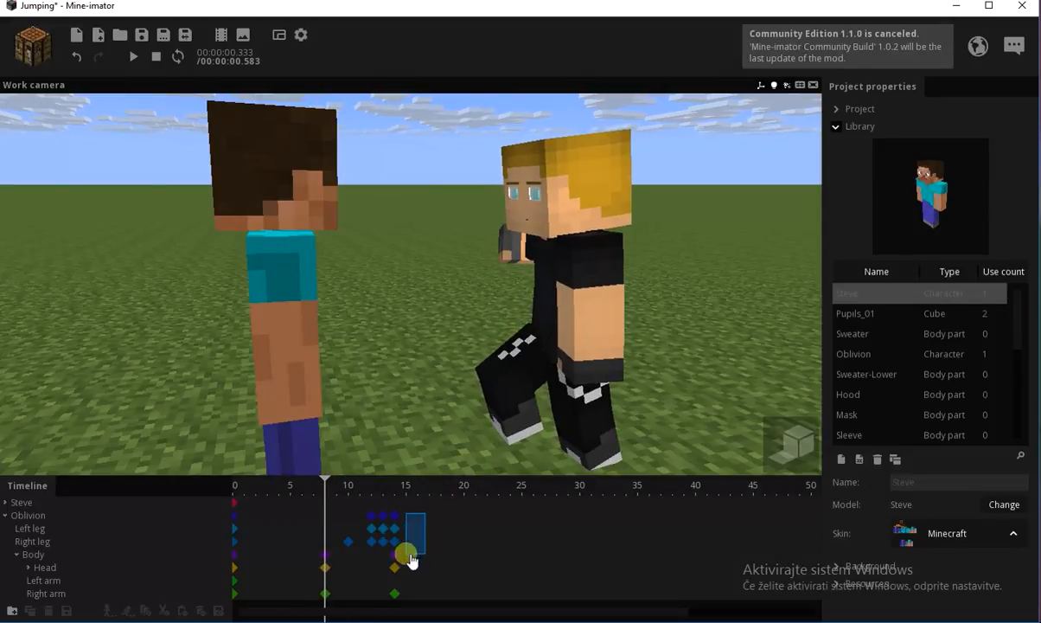
{"action": "left_click_drag", "start_coordinate": [412, 561], "coordinate": [362, 594]}
{"action": "left_click_drag", "start_coordinate": [432, 509], "coordinate": [344, 595]}
{"action": "left_click_drag", "start_coordinate": [394, 518], "coordinate": [220, 499]}
{"action": "left_click_drag", "start_coordinate": [410, 530], "coordinate": [359, 522]}
{"action": "key", "text": "space"}
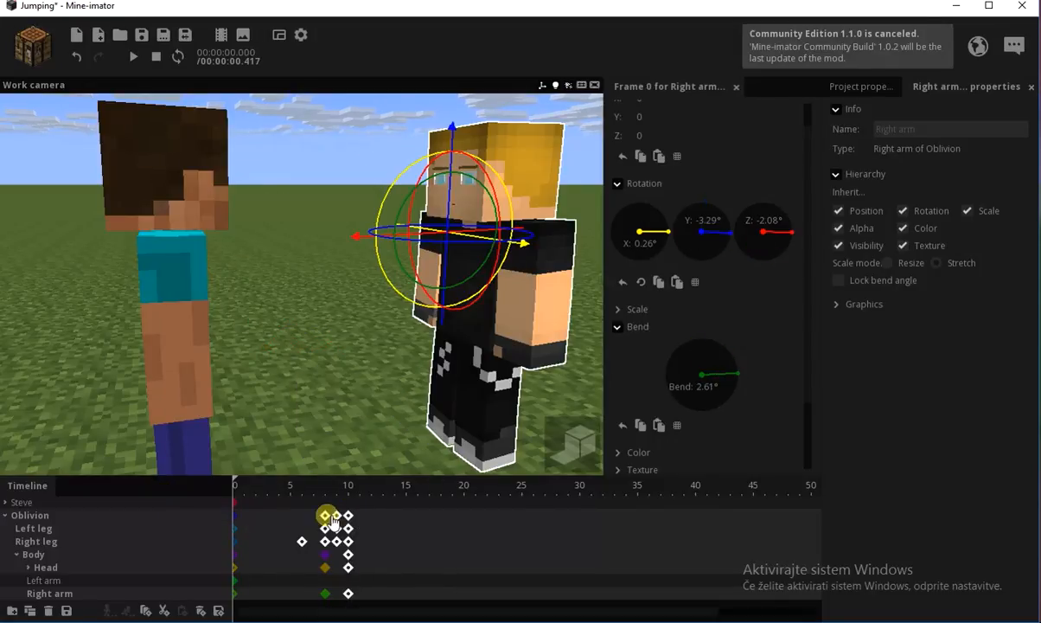
{"action": "left_click_drag", "start_coordinate": [347, 516], "coordinate": [370, 525]}
{"action": "key", "text": "space"}
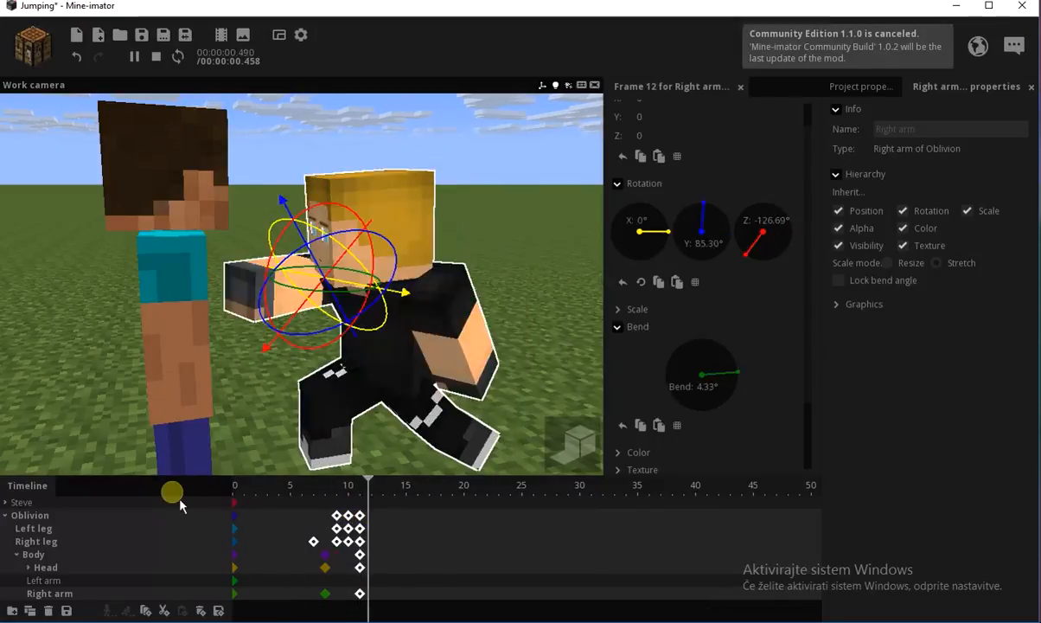
Deselect the keyframes, stop the playback and save the project.
{"action": "left_click", "coordinate": [324, 501]}
{"action": "key", "text": "space"}
{"action": "right_click_drag", "start_coordinate": [360, 447], "coordinate": [194, 152]}
{"action": "left_click", "coordinate": [146, 39]}
{"action": "right_click_drag", "start_coordinate": [262, 233], "coordinate": [279, 409]}
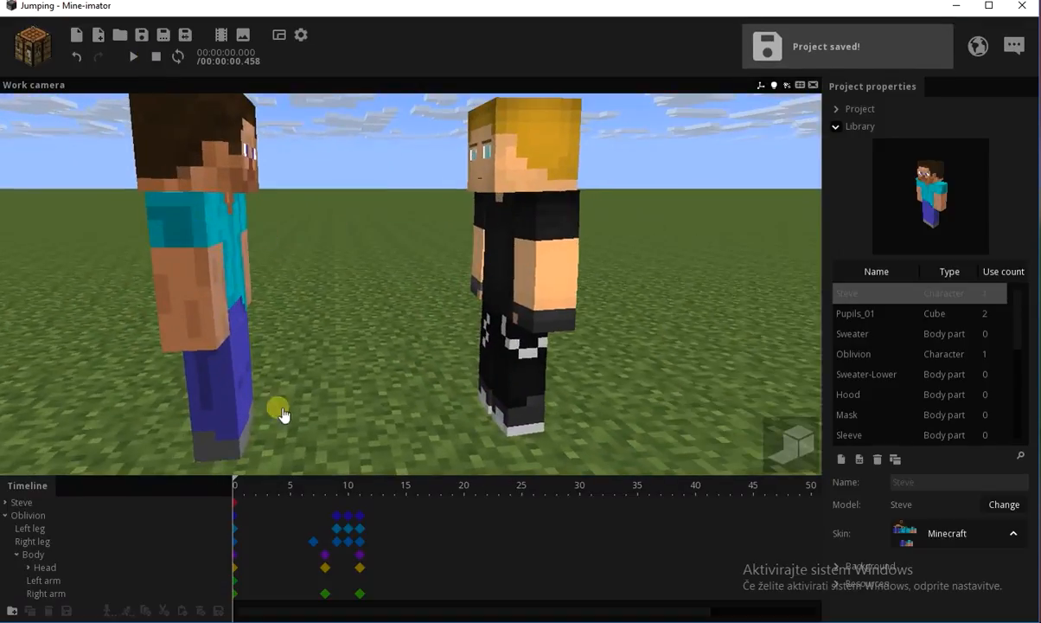
Pose Oblivion's left arm at frame 8 with rotation about X 1.30°, Y -70.25°, Z 63.19° and a bend of about 49.85°.
{"action": "mouse_move", "coordinate": [314, 506]}
{"action": "left_mouse_down"}
{"action": "mouse_move", "coordinate": [332, 497]}
{"action": "mouse_move", "coordinate": [239, 488]}
{"action": "mouse_move", "coordinate": [265, 516]}
{"action": "mouse_move", "coordinate": [320, 512]}
{"action": "left_mouse_up"}
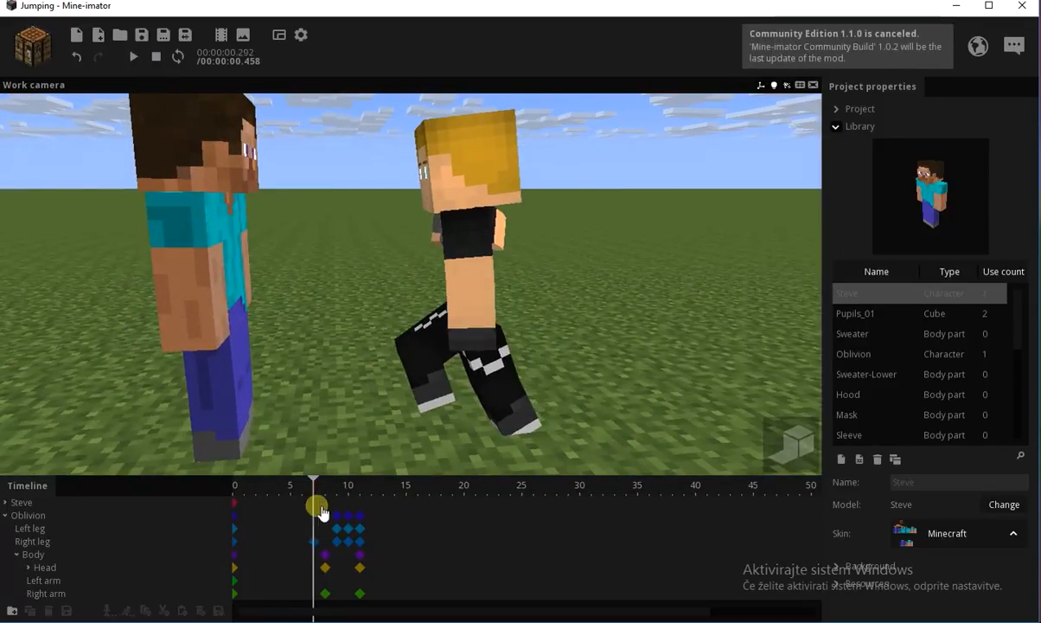
{"action": "left_click", "coordinate": [325, 580]}
{"action": "right_click_drag", "start_coordinate": [241, 451], "coordinate": [330, 448]}
{"action": "left_click_drag", "start_coordinate": [360, 309], "coordinate": [457, 301]}
{"action": "left_click_drag", "start_coordinate": [370, 265], "coordinate": [263, 309]}
{"action": "right_click_drag", "start_coordinate": [362, 444], "coordinate": [352, 340]}
{"action": "mouse_move", "coordinate": [353, 329]}
{"action": "left_mouse_down"}
{"action": "mouse_move", "coordinate": [356, 314]}
{"action": "mouse_move", "coordinate": [344, 322]}
{"action": "left_mouse_up"}
Choose an easing transition for the left arm's keyframe at frame 0.
{"action": "left_click", "coordinate": [239, 579]}
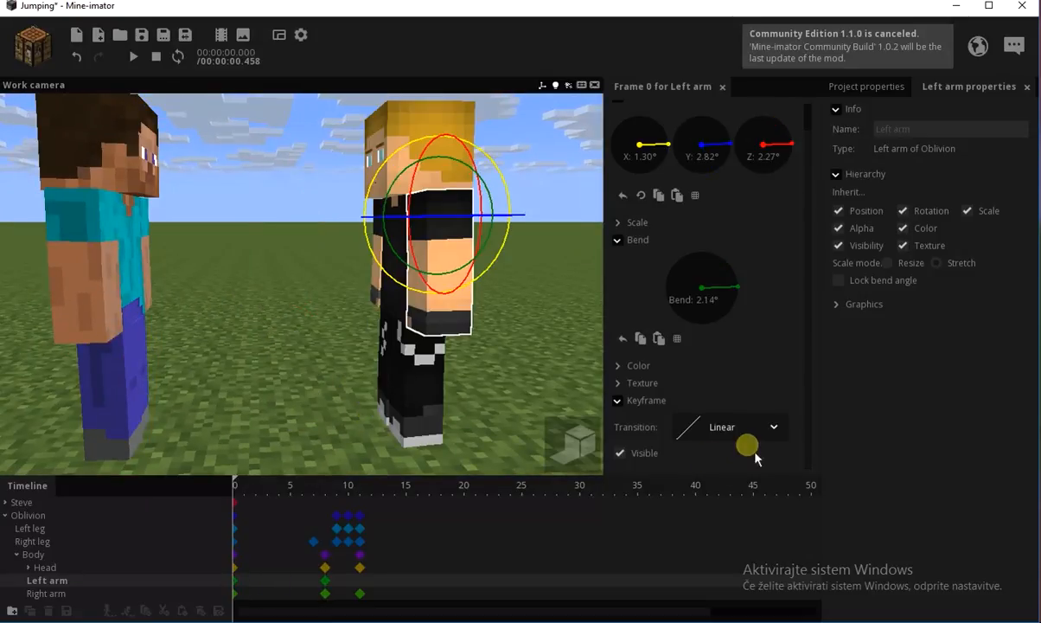
{"action": "left_click", "coordinate": [732, 427]}
{"action": "left_click", "coordinate": [687, 553]}
At frame 11, reset the left arm's rotation and swing it back to about Y 48.98°, Z 50.86° with a 57.64° bend.
{"action": "left_click_drag", "start_coordinate": [325, 486], "coordinate": [375, 490]}
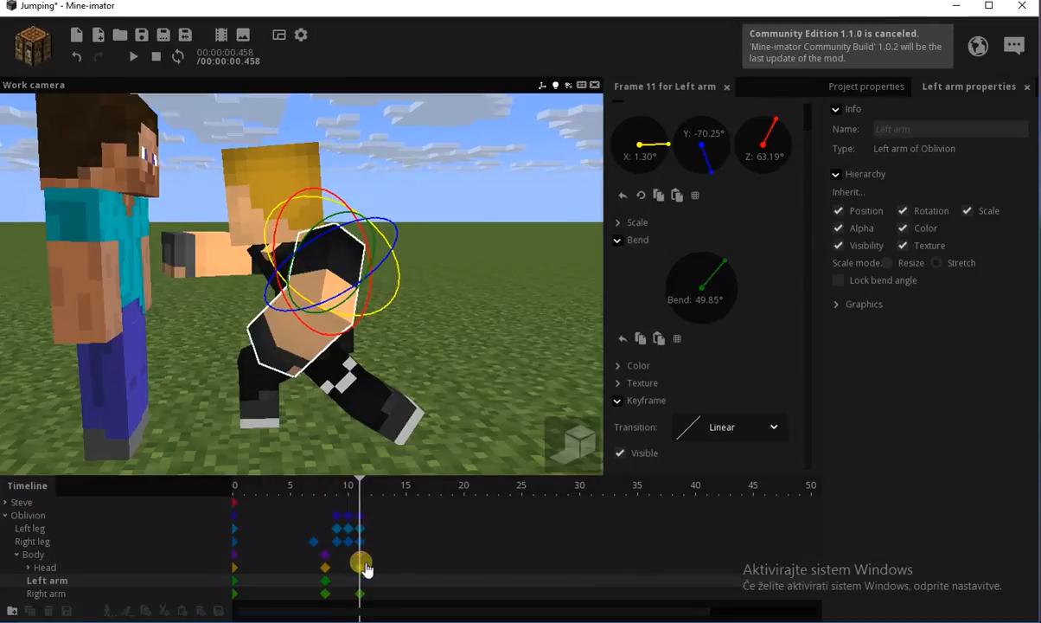
{"action": "right_click_drag", "start_coordinate": [377, 341], "coordinate": [378, 337]}
{"action": "left_click", "coordinate": [623, 198]}
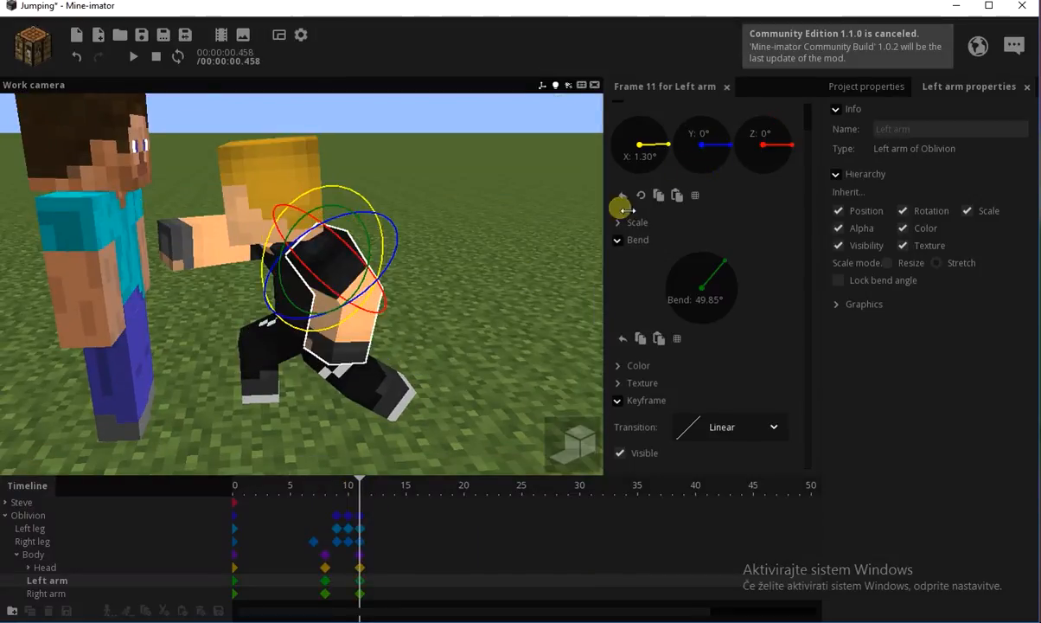
{"action": "left_click_drag", "start_coordinate": [706, 288], "coordinate": [640, 298]}
{"action": "left_click_drag", "start_coordinate": [543, 309], "coordinate": [450, 247]}
{"action": "right_click_drag", "start_coordinate": [451, 252], "coordinate": [410, 306]}
{"action": "left_click_drag", "start_coordinate": [400, 274], "coordinate": [373, 300]}
{"action": "right_click_drag", "start_coordinate": [372, 299], "coordinate": [353, 300]}
{"action": "mouse_move", "coordinate": [353, 299]}
{"action": "left_mouse_down"}
{"action": "mouse_move", "coordinate": [339, 314]}
{"action": "mouse_move", "coordinate": [353, 303]}
{"action": "left_mouse_up"}
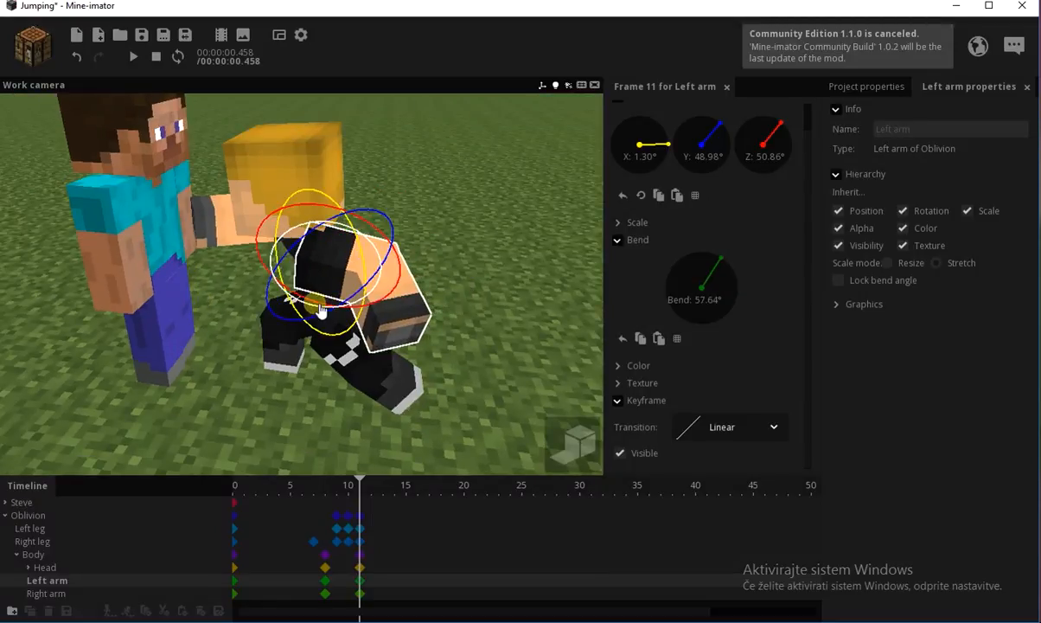
{"action": "left_click", "coordinate": [488, 310]}
{"action": "left_click_drag", "start_coordinate": [489, 310], "coordinate": [489, 317]}
Choose an easing transition for the left arm's keyframe at frame 8.
{"action": "left_click_drag", "start_coordinate": [362, 493], "coordinate": [229, 485]}
{"action": "left_click", "coordinate": [325, 580]}
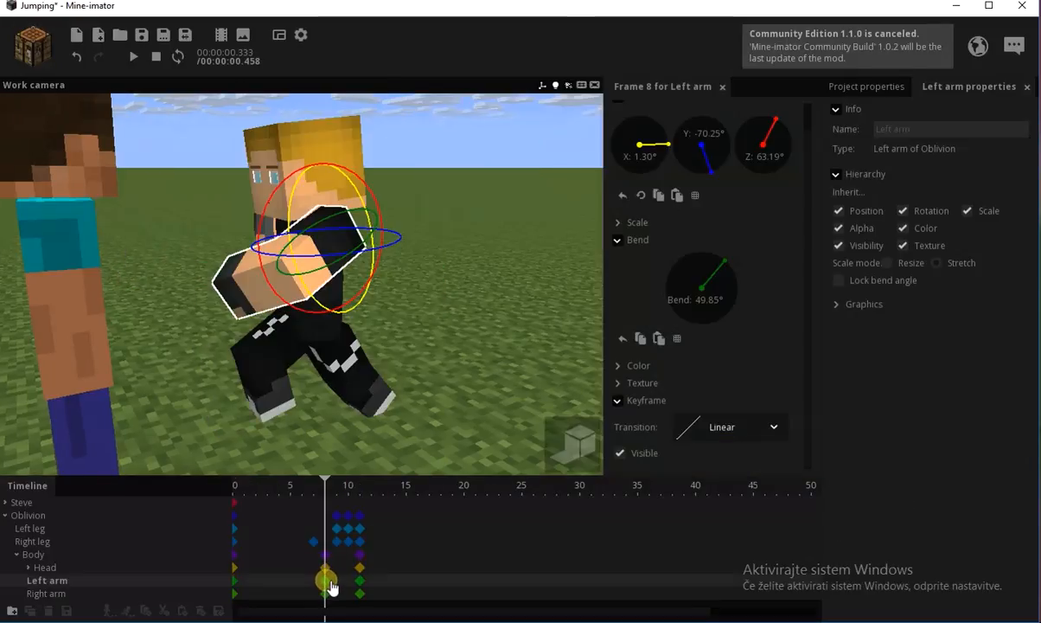
{"action": "left_click", "coordinate": [740, 443]}
{"action": "left_click_drag", "start_coordinate": [782, 467], "coordinate": [784, 486]}
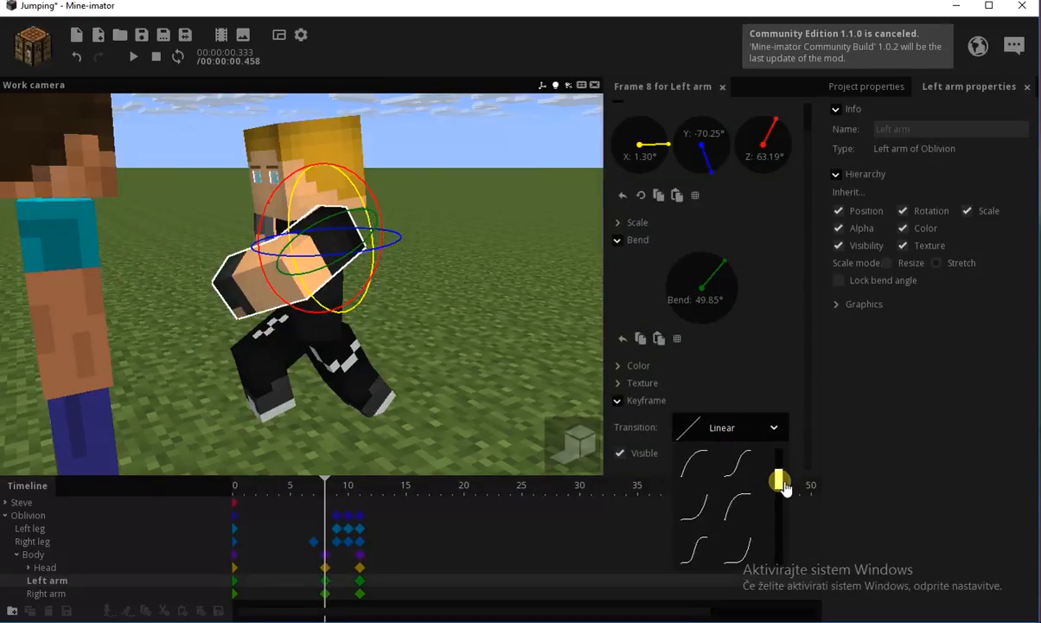
{"action": "left_click", "coordinate": [325, 567]}
{"action": "left_click", "coordinate": [326, 567]}
{"action": "left_click", "coordinate": [325, 581]}
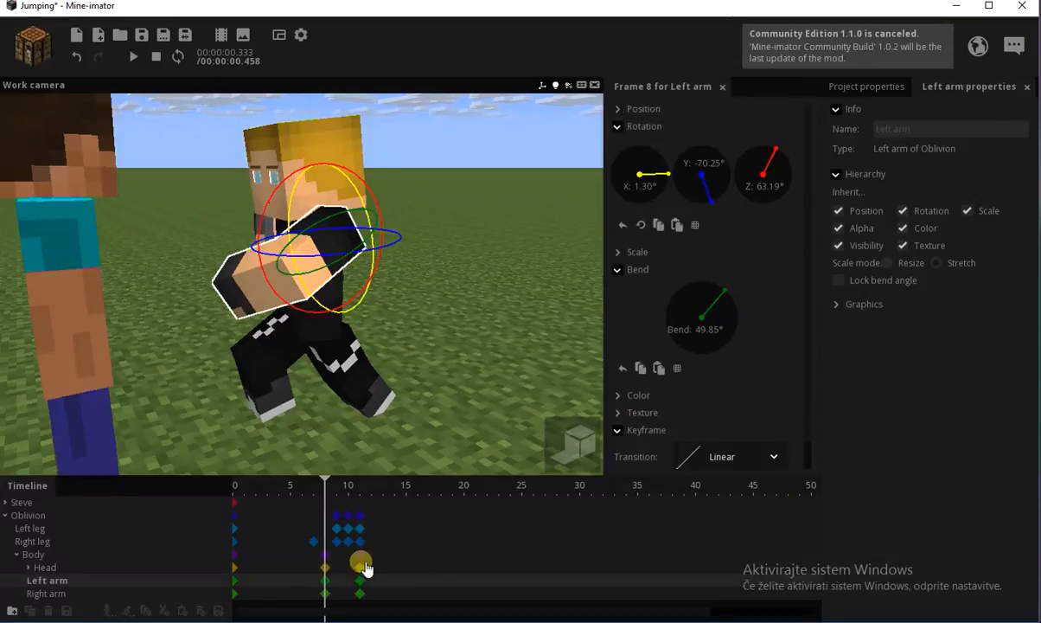
{"action": "left_click", "coordinate": [739, 456]}
{"action": "left_click_drag", "start_coordinate": [783, 493], "coordinate": [785, 502]}
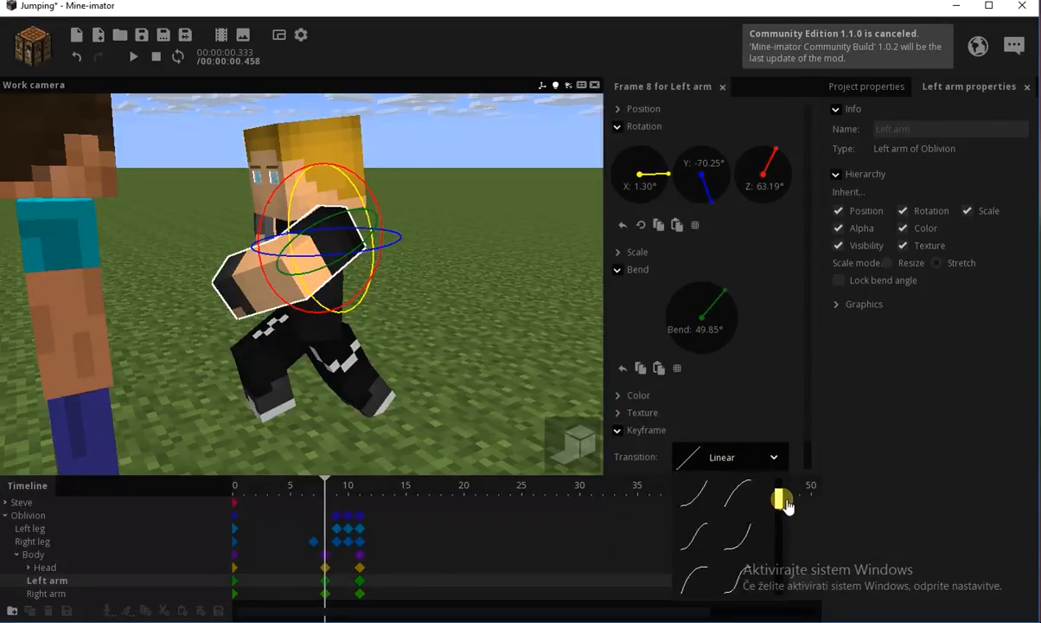
{"action": "left_click", "coordinate": [703, 506]}
Play back the punch from frame 0 and review the left arm's swing from the side.
{"action": "left_click", "coordinate": [507, 284]}
{"action": "key", "text": "space"}
{"action": "key", "text": "space"}
{"action": "left_click_drag", "start_coordinate": [493, 253], "coordinate": [472, 320]}
{"action": "scroll", "coordinate": [471, 320], "scroll_direction": "down", "scroll_amount": 3}
{"action": "left_click_drag", "start_coordinate": [321, 484], "coordinate": [218, 461]}
{"action": "key", "text": "space"}
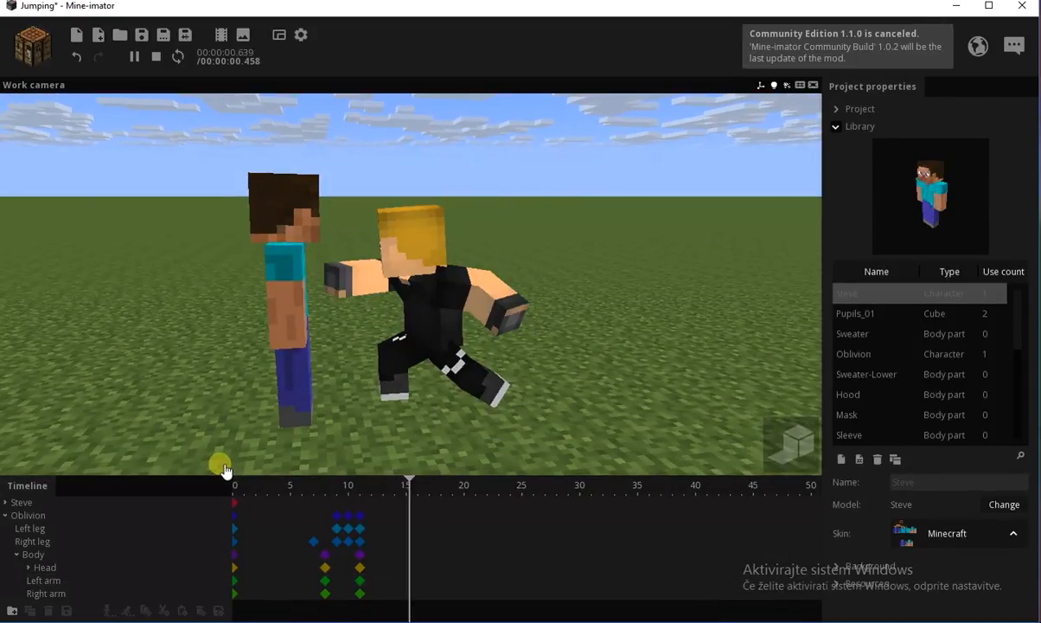
{"action": "key", "text": "space"}
{"action": "left_click", "coordinate": [510, 372]}
{"action": "left_click", "coordinate": [493, 353]}
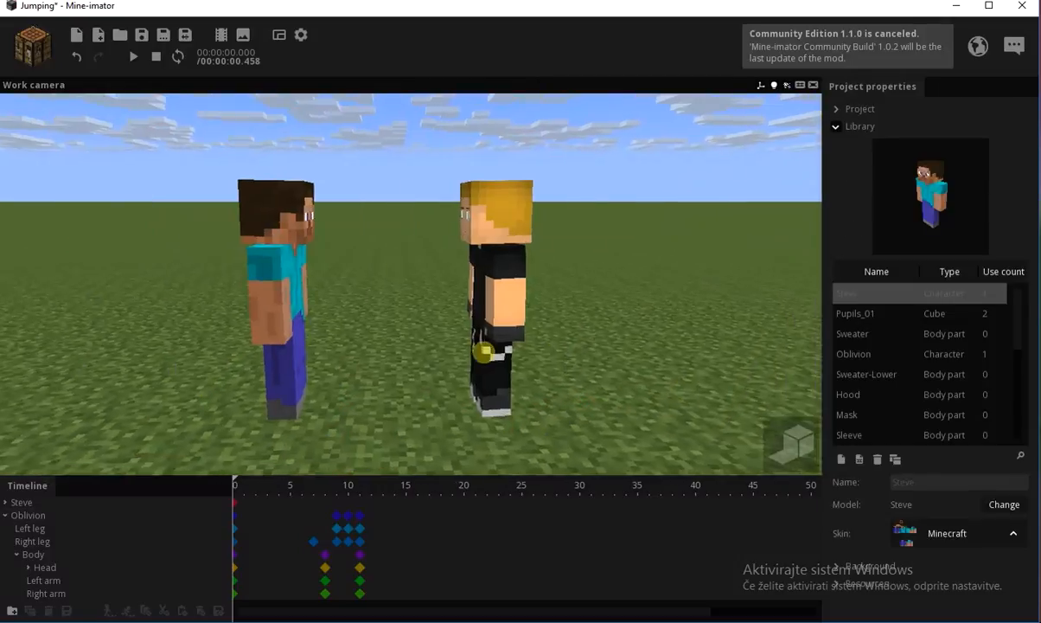
Save the project with the finished left arm animation.
{"action": "scroll", "coordinate": [458, 331], "scroll_direction": "up", "scroll_amount": 3}
{"action": "left_click", "coordinate": [142, 34]}
{"action": "scroll", "coordinate": [209, 146], "scroll_direction": "down", "scroll_amount": 3}
{"action": "left_click_drag", "start_coordinate": [209, 146], "coordinate": [378, 324]}
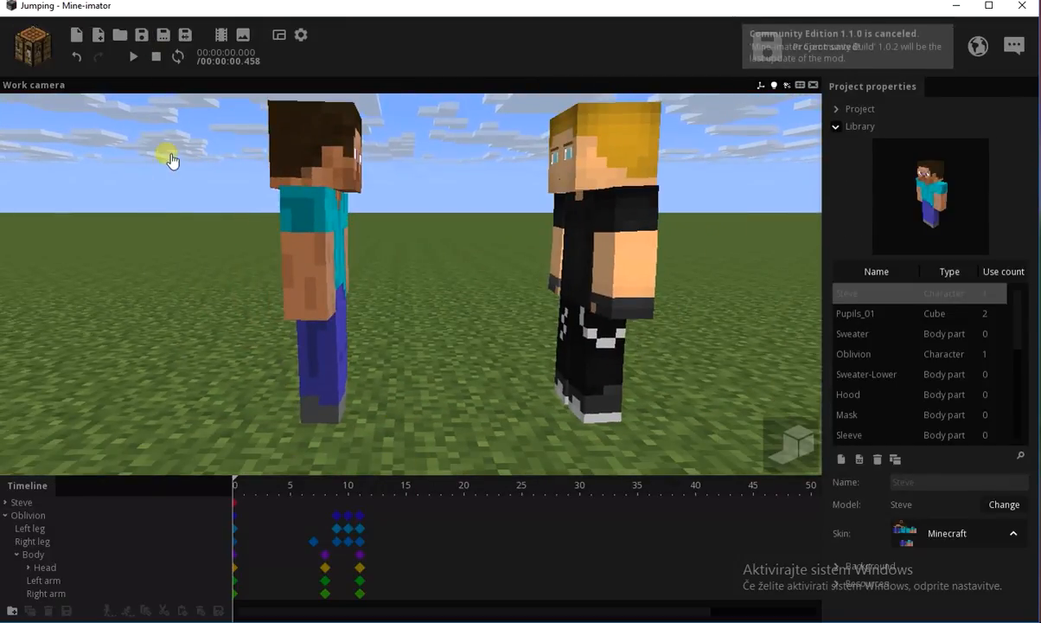
Move Steve toward Oblivion to about Z 21.07 so the punch reaches him at frame 11.
{"action": "left_click", "coordinate": [358, 498]}
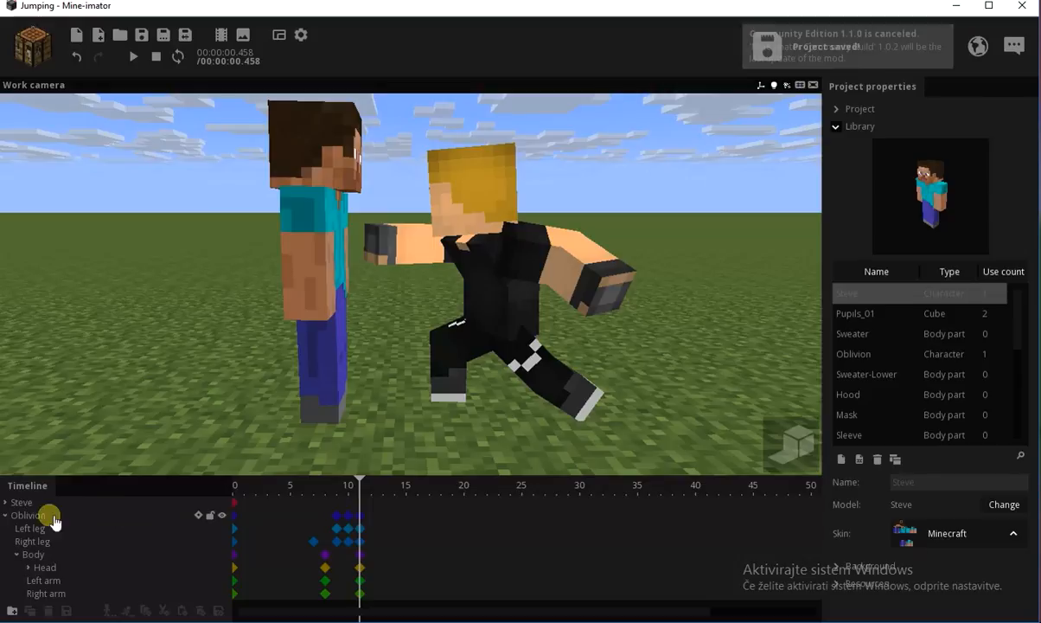
{"action": "left_click", "coordinate": [362, 502]}
{"action": "left_click_drag", "start_coordinate": [269, 416], "coordinate": [315, 416]}
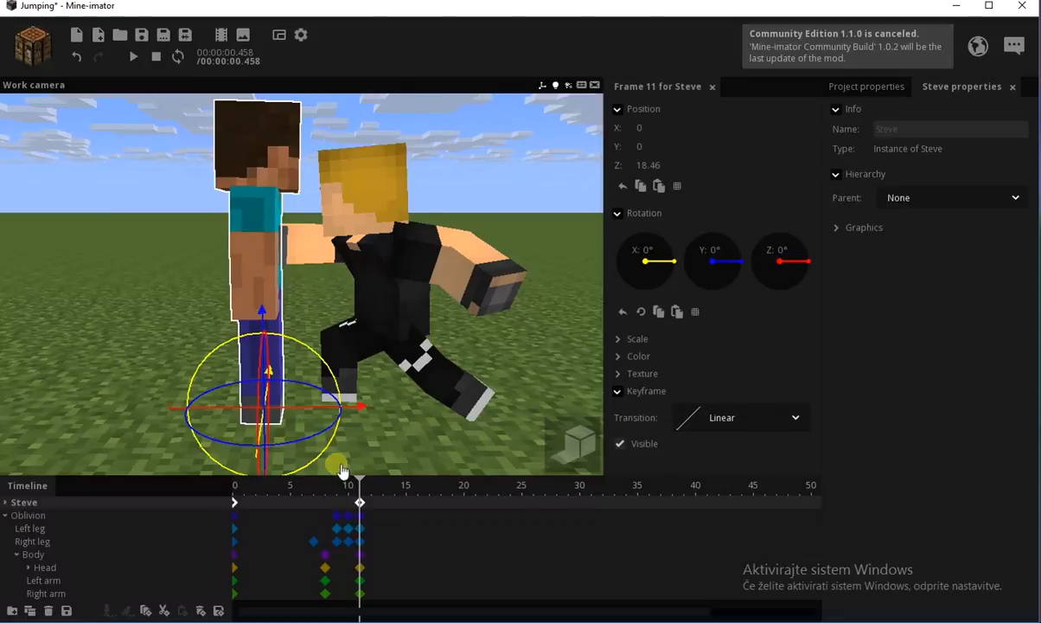
{"action": "mouse_move", "coordinate": [359, 498]}
{"action": "left_mouse_down"}
{"action": "mouse_move", "coordinate": [350, 494]}
{"action": "mouse_move", "coordinate": [364, 497]}
{"action": "left_mouse_up"}
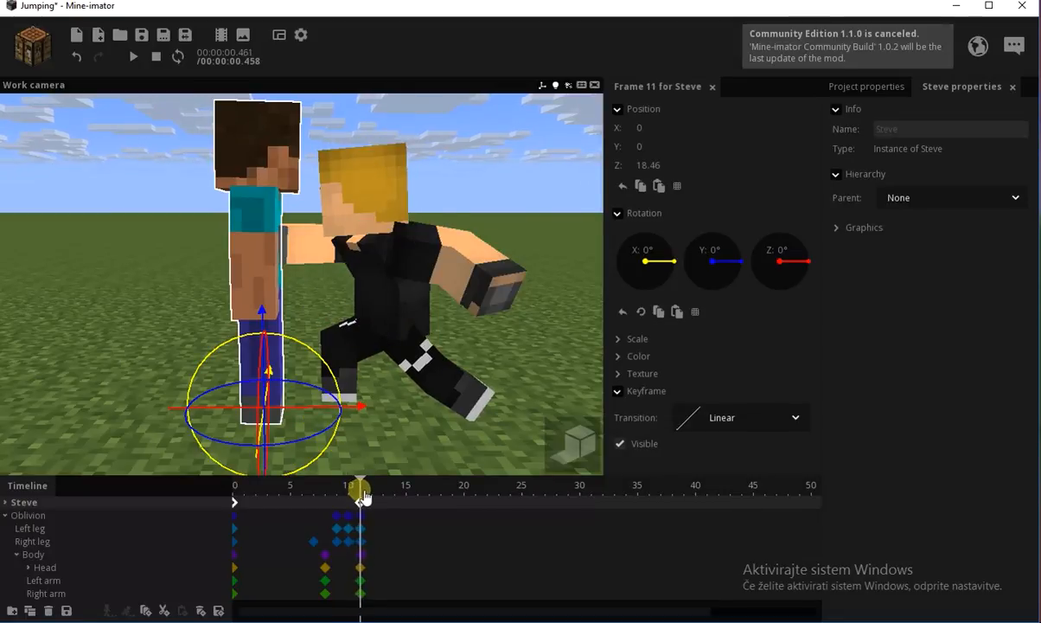
{"action": "left_click_drag", "start_coordinate": [317, 415], "coordinate": [325, 409]}
{"action": "mouse_move", "coordinate": [355, 491]}
{"action": "left_mouse_down"}
{"action": "mouse_move", "coordinate": [237, 497]}
{"action": "mouse_move", "coordinate": [360, 497]}
{"action": "left_mouse_up"}
{"action": "left_click_drag", "start_coordinate": [318, 419], "coordinate": [329, 413]}
{"action": "left_click", "coordinate": [467, 223]}
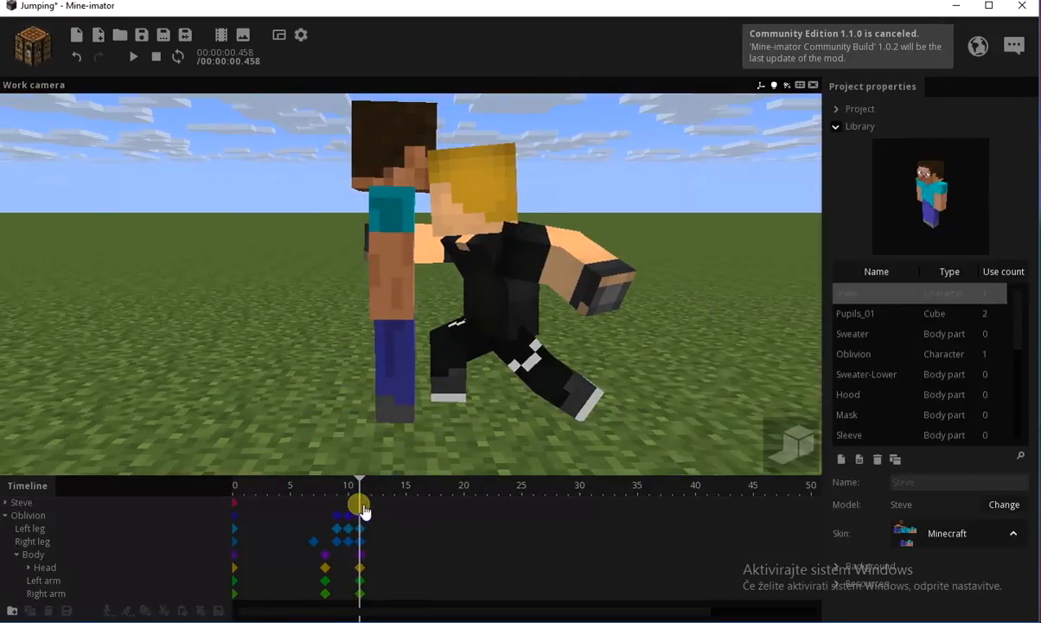
Play back the punch with Steve's new position and save the project.
{"action": "left_click_drag", "start_coordinate": [360, 504], "coordinate": [233, 502]}
{"action": "key", "text": "space"}
{"action": "key", "text": "space"}
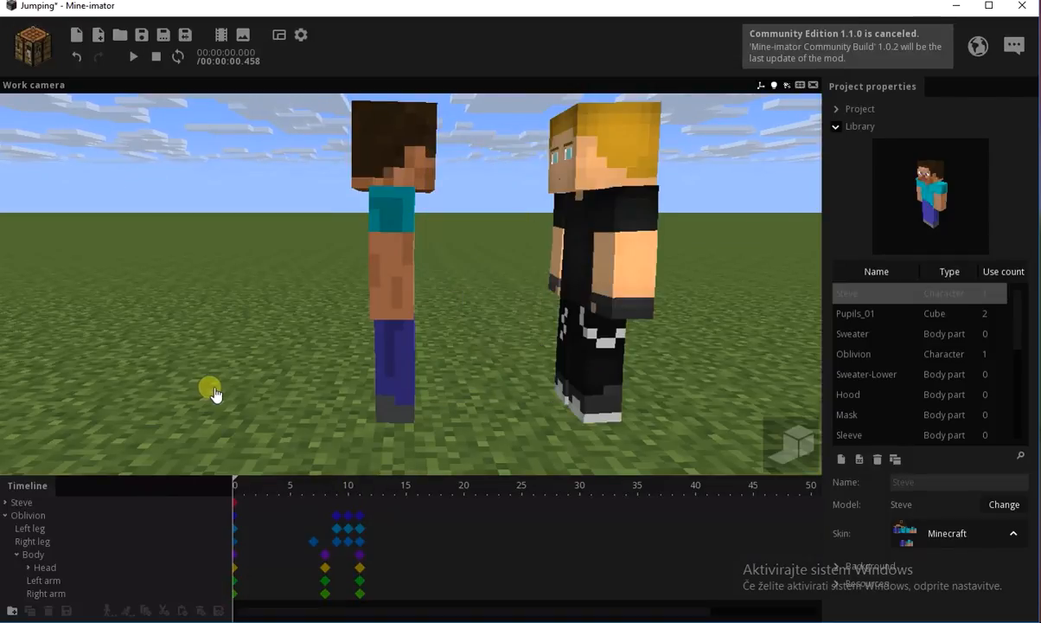
{"action": "left_click", "coordinate": [144, 36]}
{"action": "left_click_drag", "start_coordinate": [153, 109], "coordinate": [155, 115]}
{"action": "key", "text": "space"}
{"action": "key", "text": "space"}
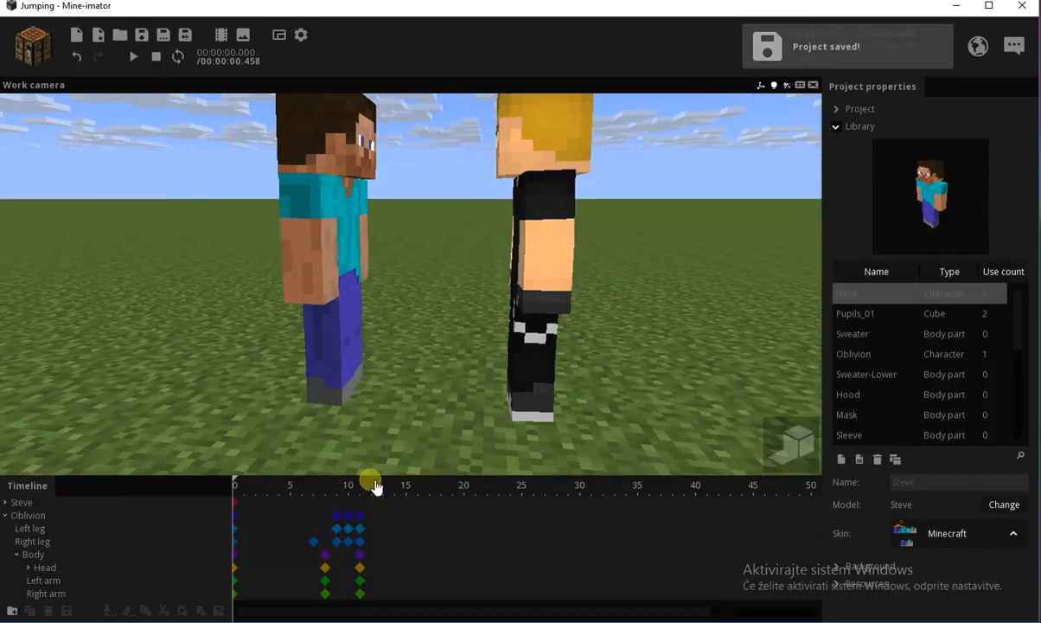
At frame 8, rotate Steve's left leg to about X 4.35° and his right leg to about X -2.35°.
{"action": "left_click_drag", "start_coordinate": [332, 496], "coordinate": [381, 499]}
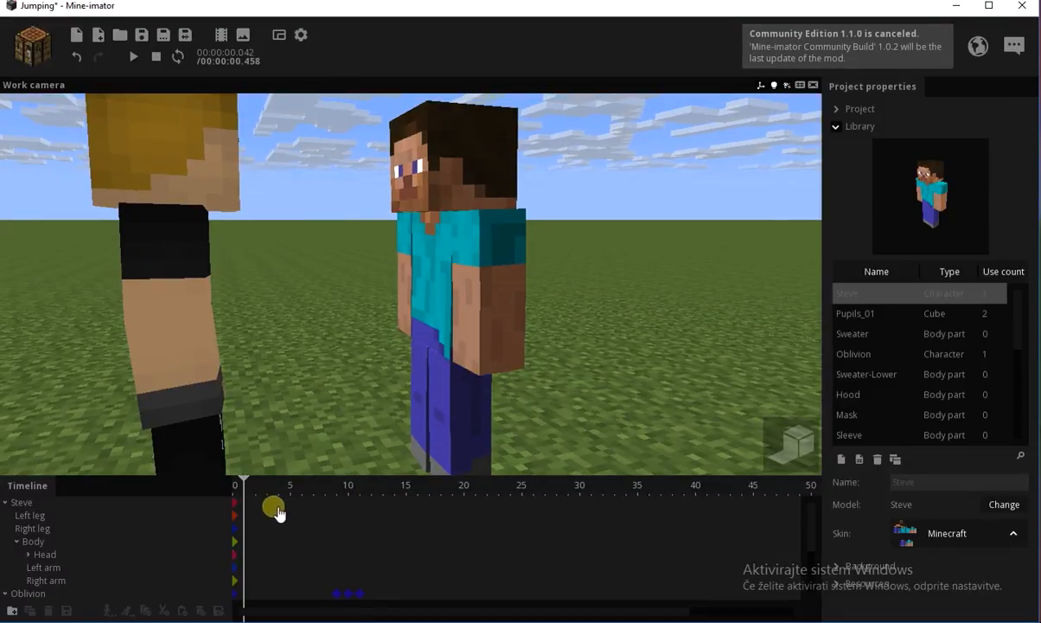
{"action": "left_click_drag", "start_coordinate": [266, 495], "coordinate": [327, 496]}
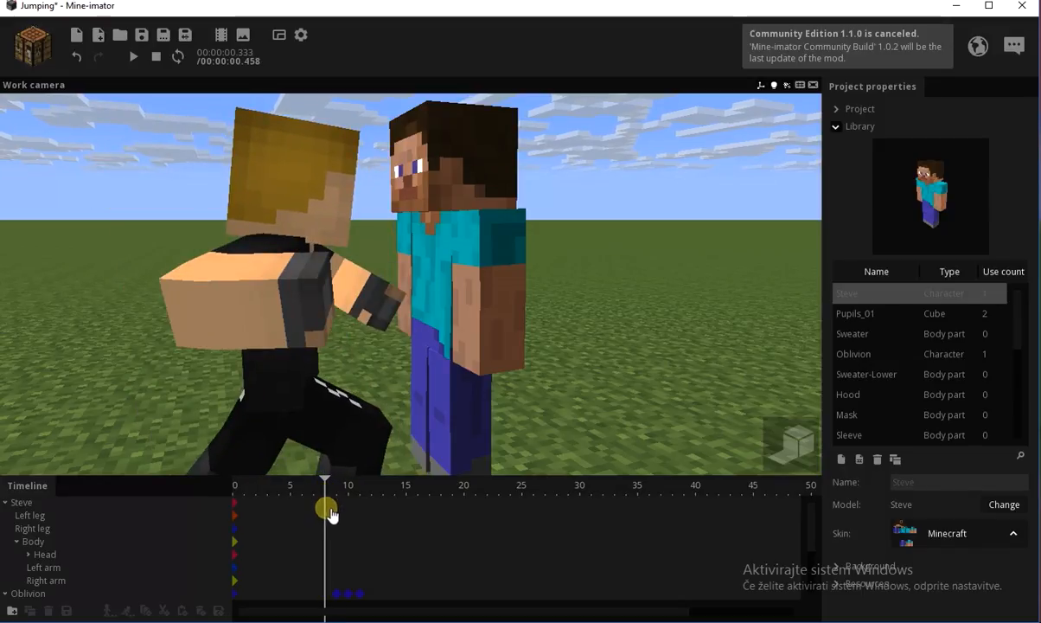
{"action": "left_click", "coordinate": [329, 512]}
{"action": "right_click_drag", "start_coordinate": [209, 377], "coordinate": [276, 333]}
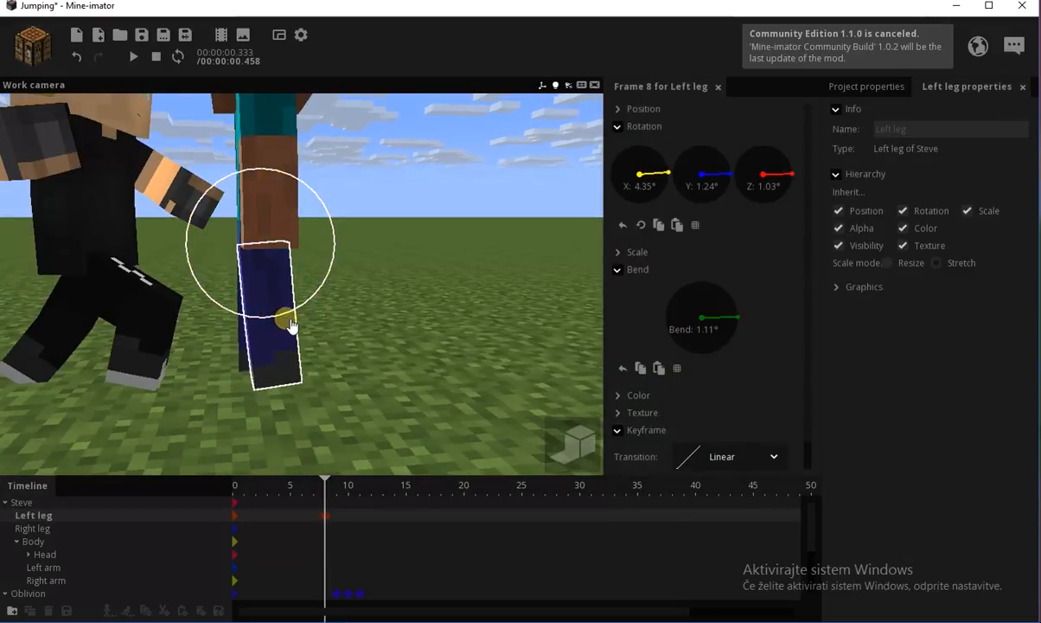
{"action": "left_click", "coordinate": [295, 351]}
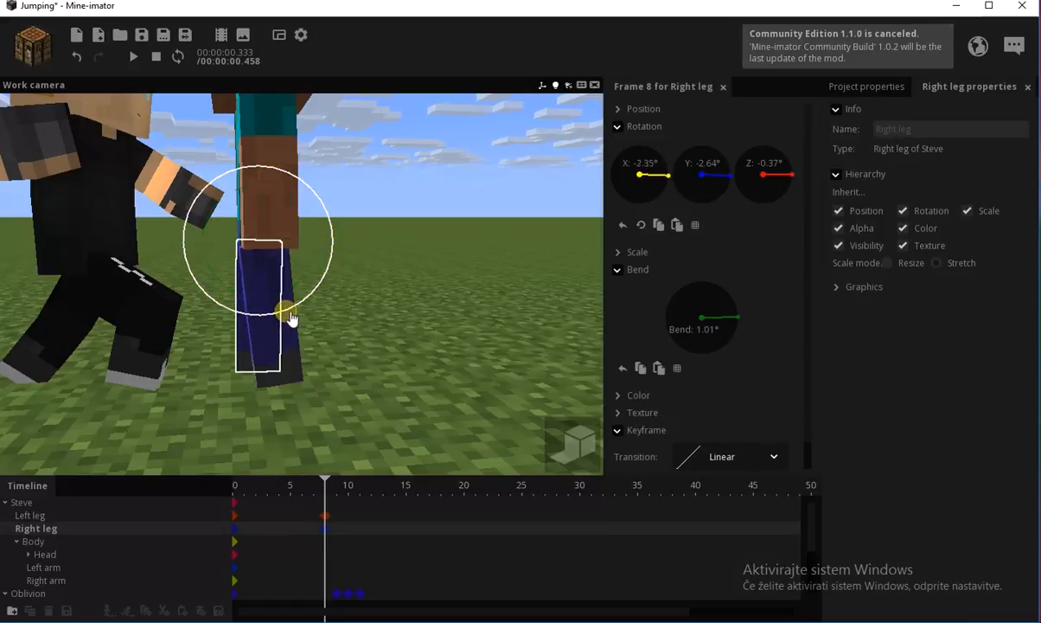
Move Steve at frame 8 slightly down and backward to about Y -0.21, Z 20.12, and play back the motion.
{"action": "left_click", "coordinate": [325, 505]}
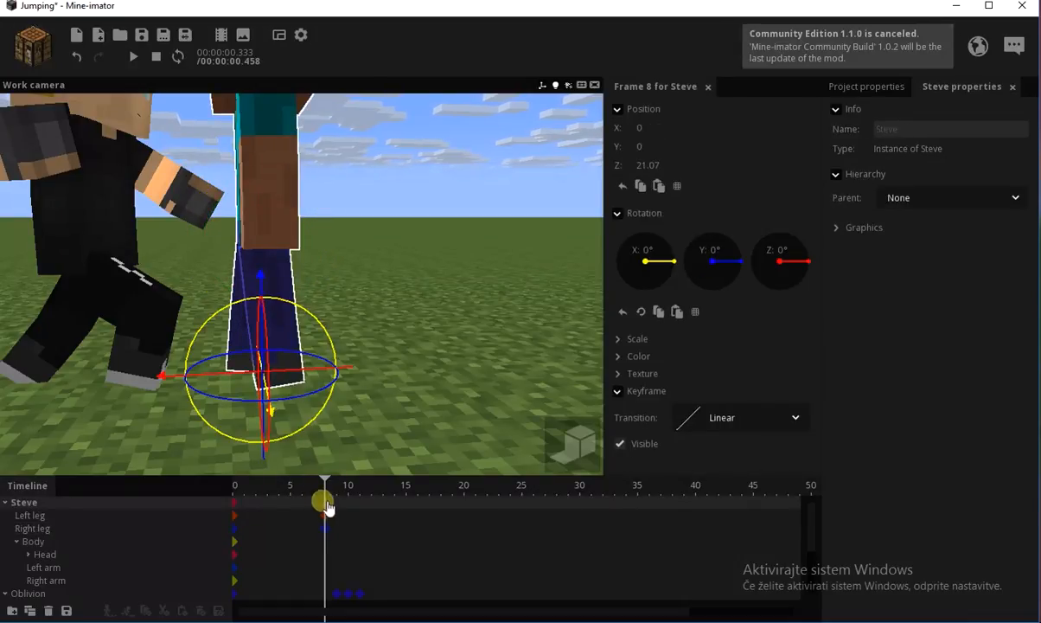
{"action": "left_click_drag", "start_coordinate": [263, 295], "coordinate": [263, 291]}
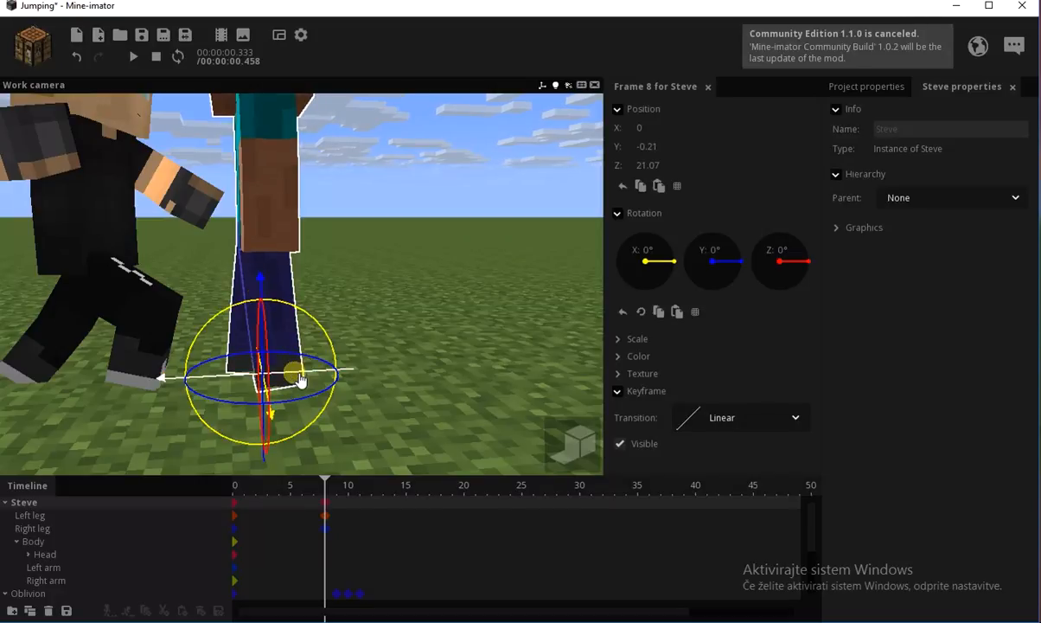
{"action": "left_click_drag", "start_coordinate": [298, 378], "coordinate": [315, 484]}
{"action": "left_click", "coordinate": [236, 503]}
{"action": "key", "text": "space"}
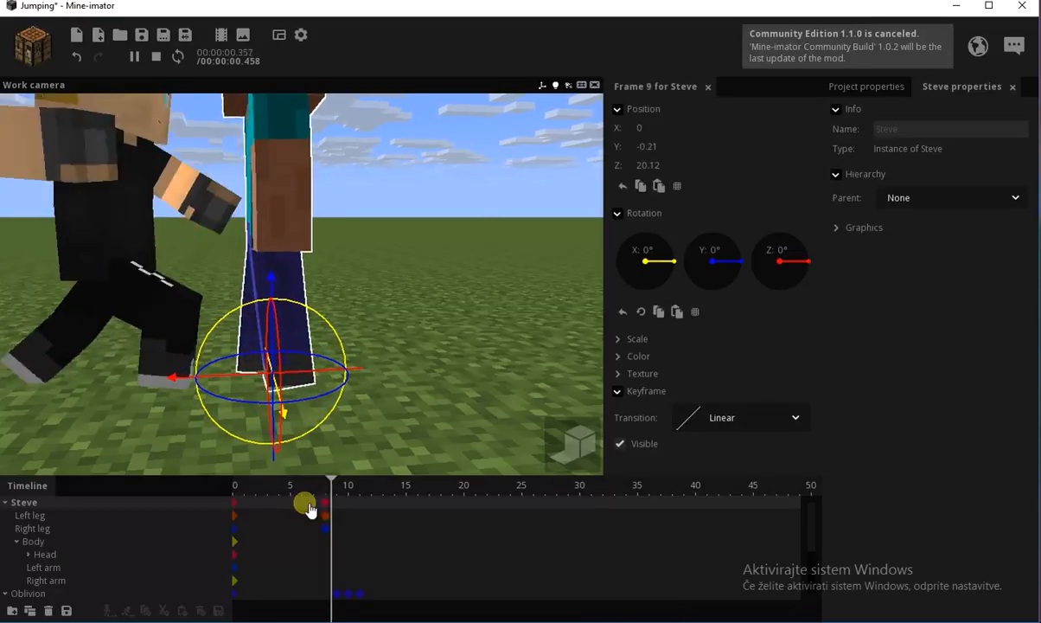
Bend Steve's left leg about 15.85° at frame 4 and play back his backward step.
{"action": "left_click", "coordinate": [291, 515]}
{"action": "left_click_drag", "start_coordinate": [300, 309], "coordinate": [222, 501]}
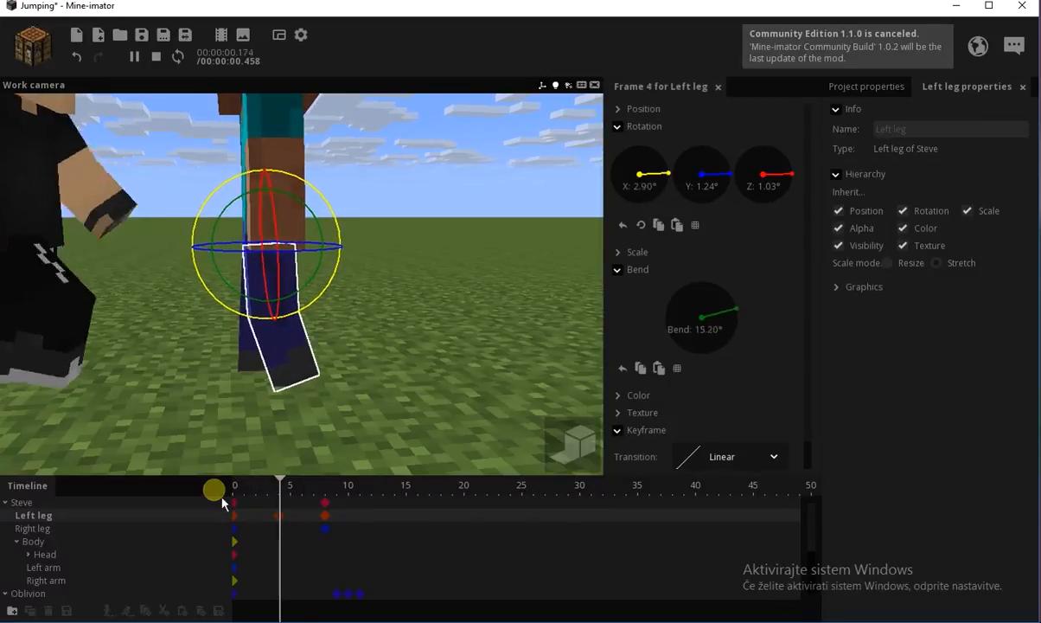
{"action": "left_click", "coordinate": [402, 386]}
{"action": "key", "text": "space"}
{"action": "mouse_move", "coordinate": [402, 386]}
{"action": "left_mouse_down"}
{"action": "mouse_move", "coordinate": [389, 386]}
{"action": "mouse_move", "coordinate": [409, 378]}
{"action": "left_mouse_up"}
{"action": "key", "text": "space"}
{"action": "key", "text": "space"}
{"action": "left_click_drag", "start_coordinate": [293, 491], "coordinate": [182, 499]}
{"action": "key", "text": "space"}
{"action": "key", "text": "space"}
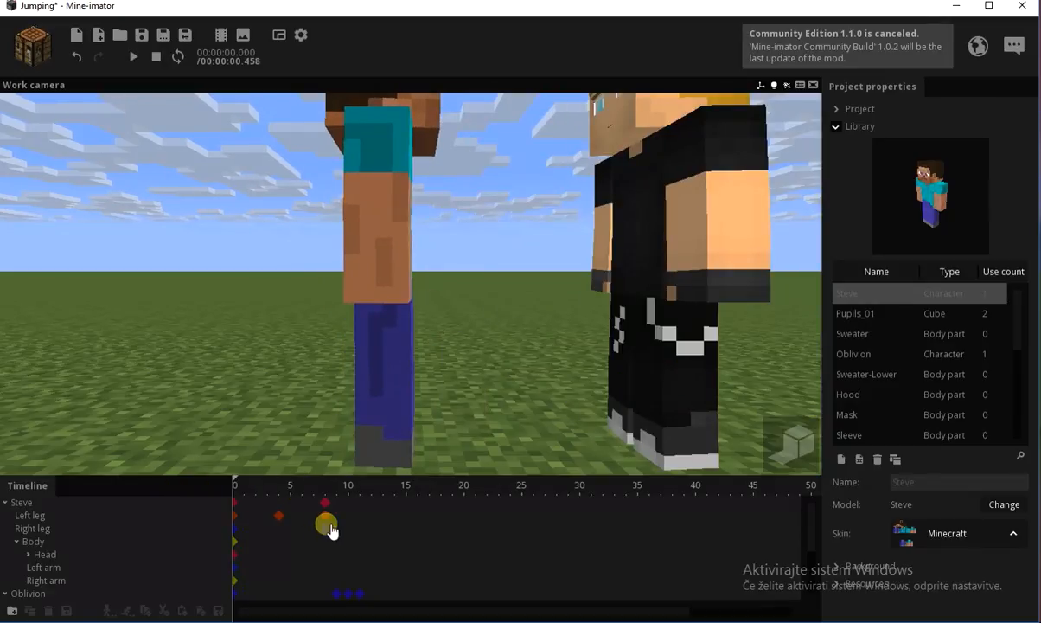
Shift Steve's root and leg keyframes one frame later, to frames 1, 5 and 9.
{"action": "left_click_drag", "start_coordinate": [289, 522], "coordinate": [244, 493]}
{"action": "left_click", "coordinate": [253, 526]}
{"action": "left_click", "coordinate": [247, 490]}
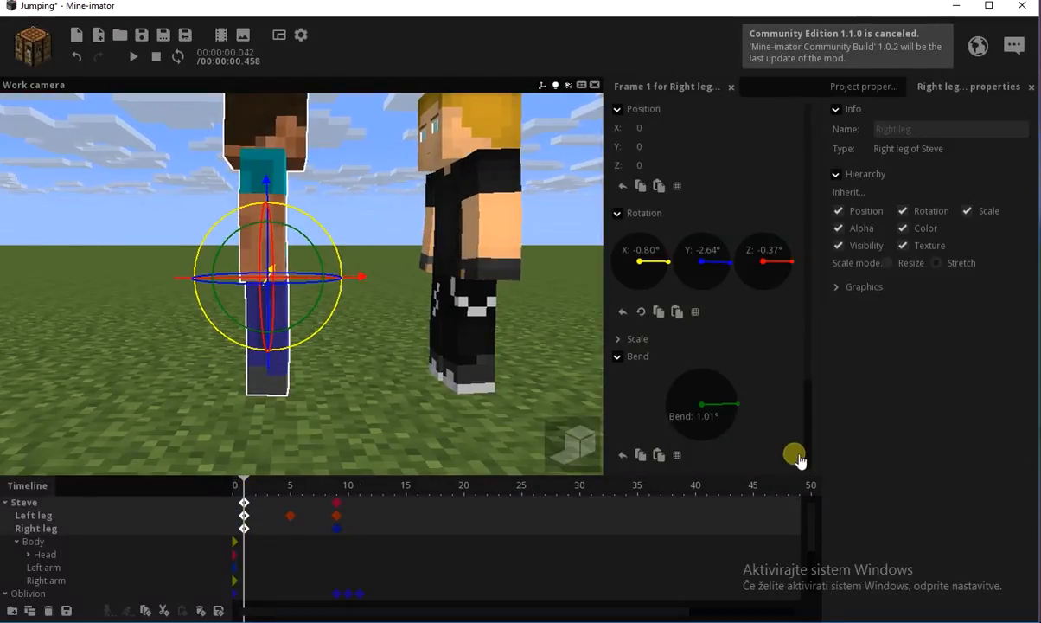
Set an ease in and out transition for Steve's root and both leg keyframes at frame 1.
{"action": "scroll", "coordinate": [797, 459], "scroll_direction": "down", "scroll_amount": 5}
{"action": "left_click", "coordinate": [735, 427]}
{"action": "left_click", "coordinate": [692, 549]}
Choose an easing transition for Steve's left leg at frame 1 and an Ease out transition at frame 5, and play back the step.
{"action": "left_click", "coordinate": [252, 519]}
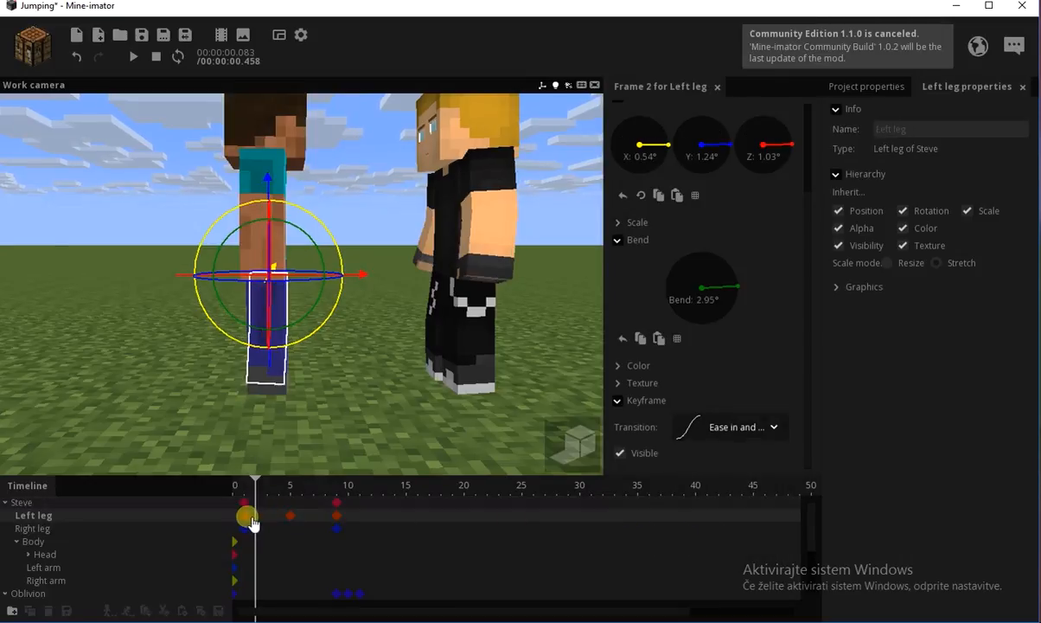
{"action": "left_click", "coordinate": [720, 427]}
{"action": "left_click", "coordinate": [690, 481]}
{"action": "left_click", "coordinate": [290, 515]}
{"action": "left_click", "coordinate": [720, 427]}
{"action": "left_click", "coordinate": [692, 484]}
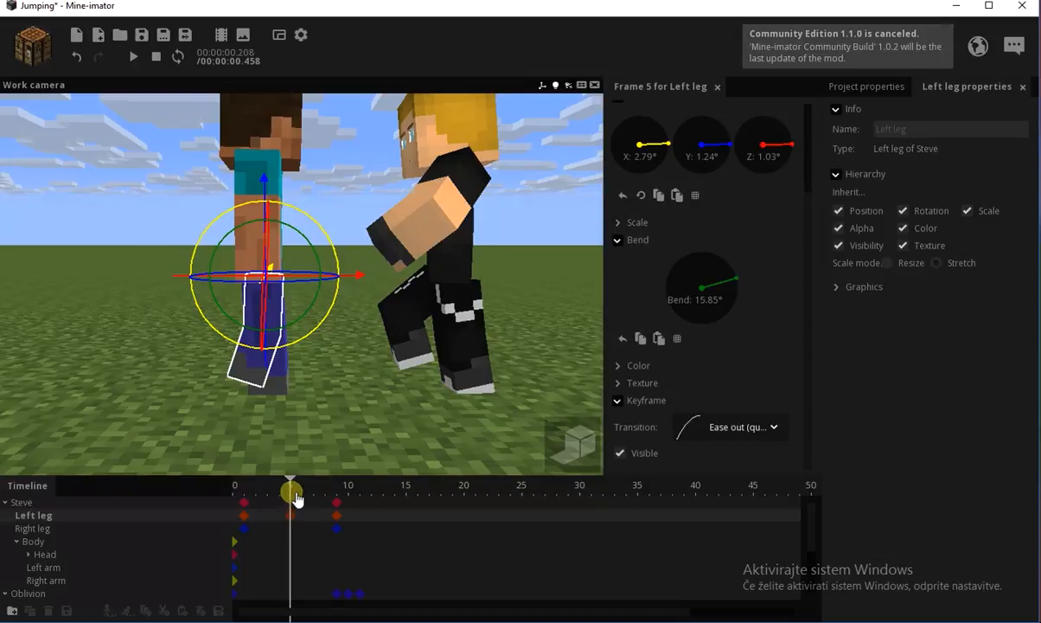
{"action": "left_click_drag", "start_coordinate": [291, 492], "coordinate": [205, 490]}
{"action": "key", "text": "space"}
{"action": "left_click", "coordinate": [181, 439]}
{"action": "key", "text": "space"}
Tilt Steve's body to about -5.3° on X with a bend of about 3.39° at frame 9, and rotate his head to about 8.74° on X.
{"action": "left_click", "coordinate": [249, 496]}
{"action": "left_click", "coordinate": [327, 535]}
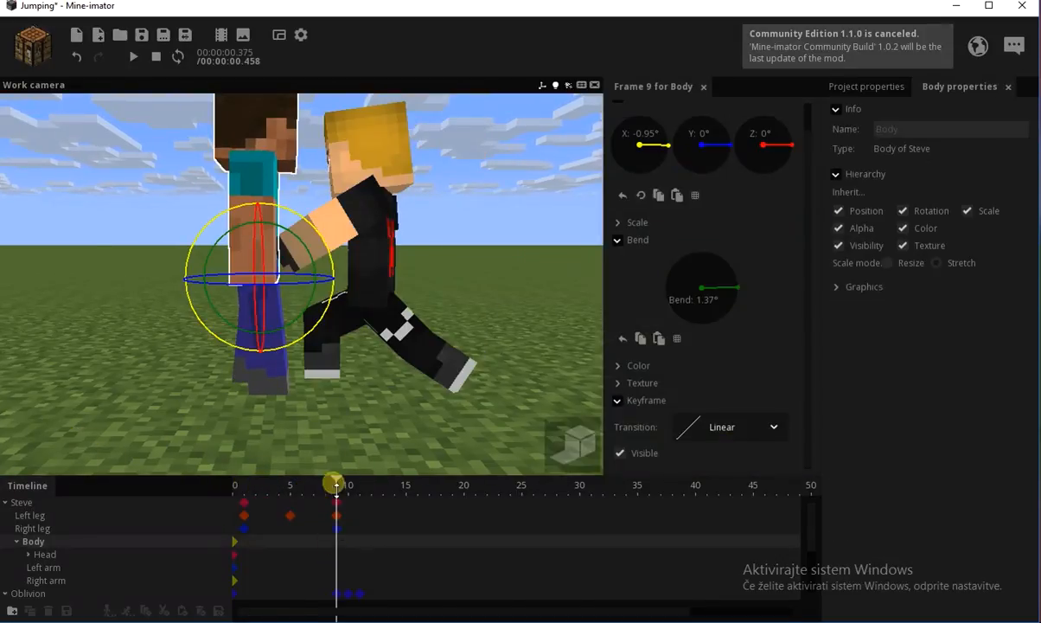
{"action": "mouse_move", "coordinate": [301, 360]}
{"action": "left_mouse_down"}
{"action": "mouse_move", "coordinate": [285, 325]}
{"action": "mouse_move", "coordinate": [300, 345]}
{"action": "left_mouse_up"}
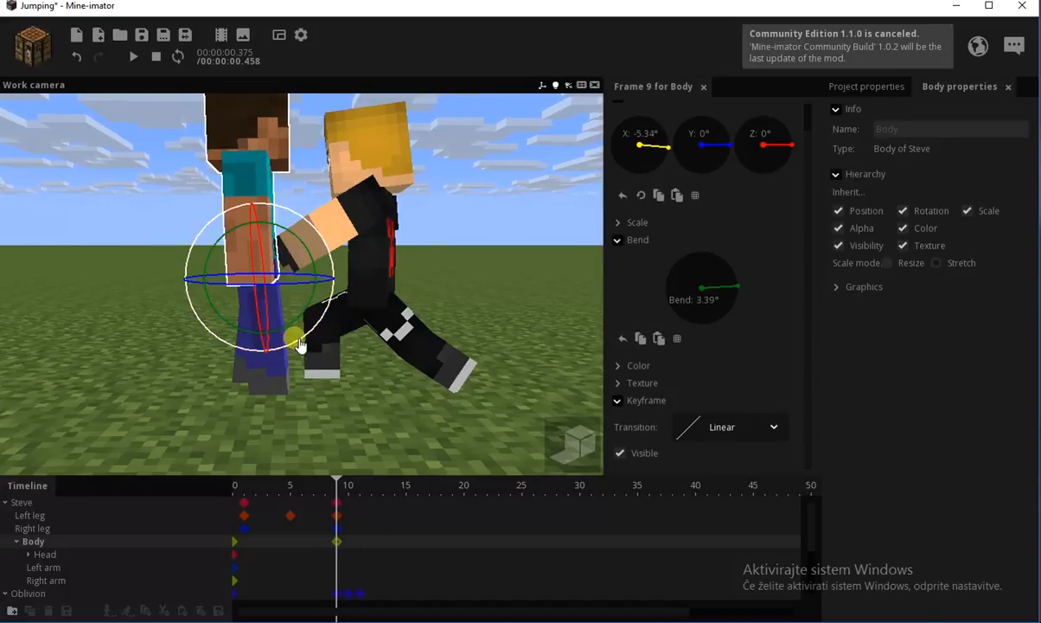
{"action": "left_click", "coordinate": [341, 557]}
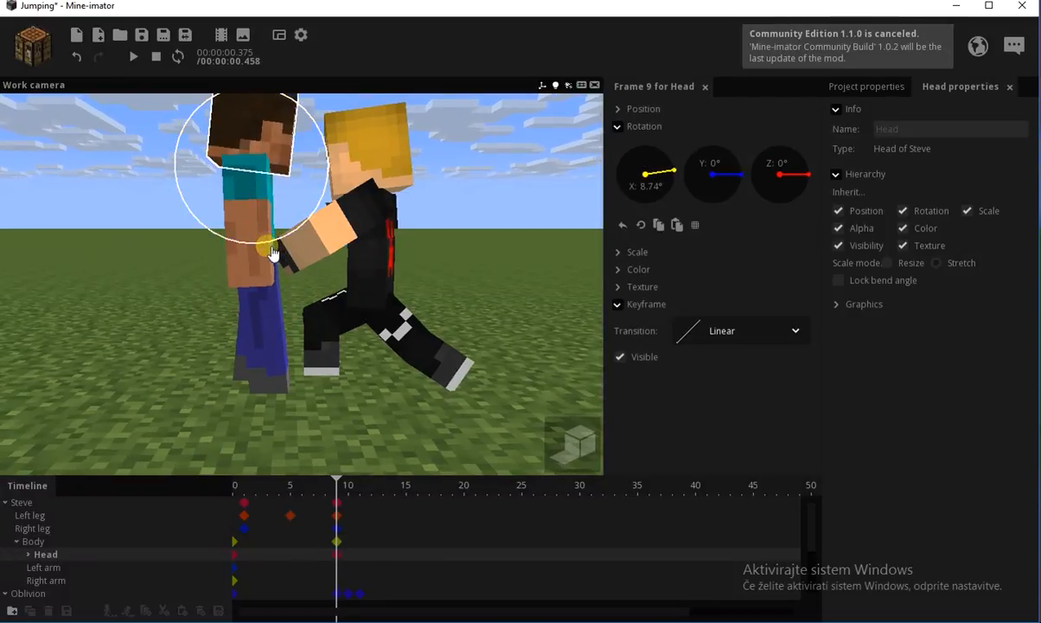
{"action": "left_click_drag", "start_coordinate": [336, 493], "coordinate": [228, 486]}
Pose Steve's arms at frame 9, the left about Y -6.33°, Z 6.76°, bend 9.67° and the right about X 8.91°, Z -11.08°, bend 9.54°.
{"action": "left_click", "coordinate": [341, 572]}
{"action": "mouse_move", "coordinate": [341, 344]}
{"action": "left_mouse_down"}
{"action": "mouse_move", "coordinate": [361, 374]}
{"action": "mouse_move", "coordinate": [341, 344]}
{"action": "left_mouse_up"}
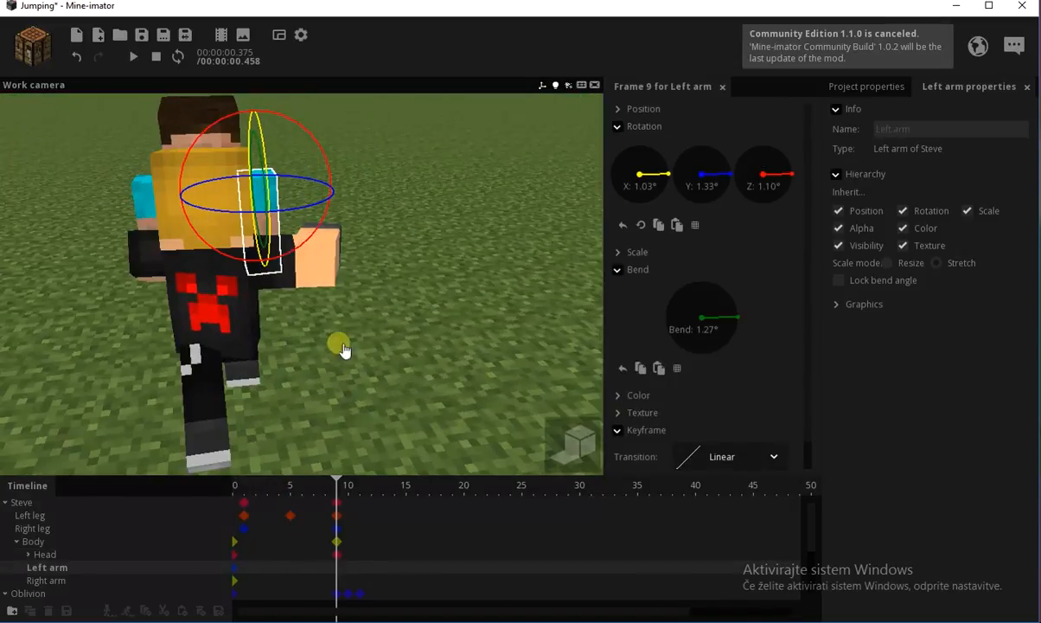
{"action": "scroll", "coordinate": [289, 219], "scroll_direction": "up", "scroll_amount": 3}
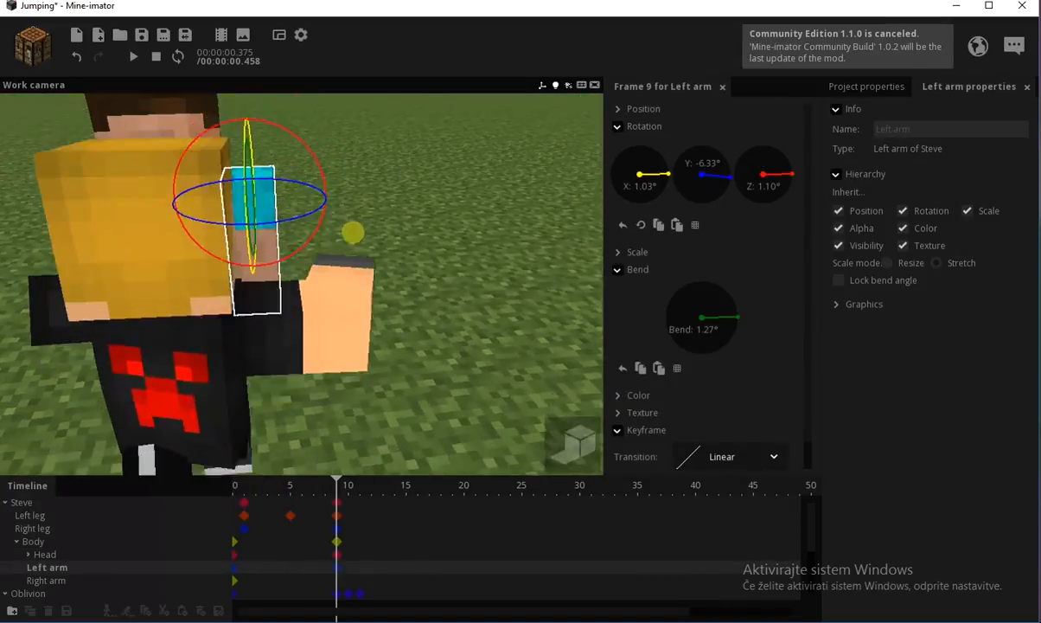
{"action": "middle_click_drag", "start_coordinate": [312, 309], "coordinate": [290, 283]}
{"action": "left_click", "coordinate": [291, 283]}
{"action": "left_click_drag", "start_coordinate": [288, 308], "coordinate": [286, 310]}
{"action": "mouse_move", "coordinate": [291, 312]}
{"action": "left_mouse_down"}
{"action": "mouse_move", "coordinate": [294, 341]}
{"action": "mouse_move", "coordinate": [275, 309]}
{"action": "left_mouse_up"}
{"action": "left_click_drag", "start_coordinate": [269, 292], "coordinate": [287, 316]}
{"action": "middle_click_drag", "start_coordinate": [278, 302], "coordinate": [271, 294]}
{"action": "left_click", "coordinate": [518, 311]}
{"action": "left_click_drag", "start_coordinate": [518, 310], "coordinate": [519, 313]}
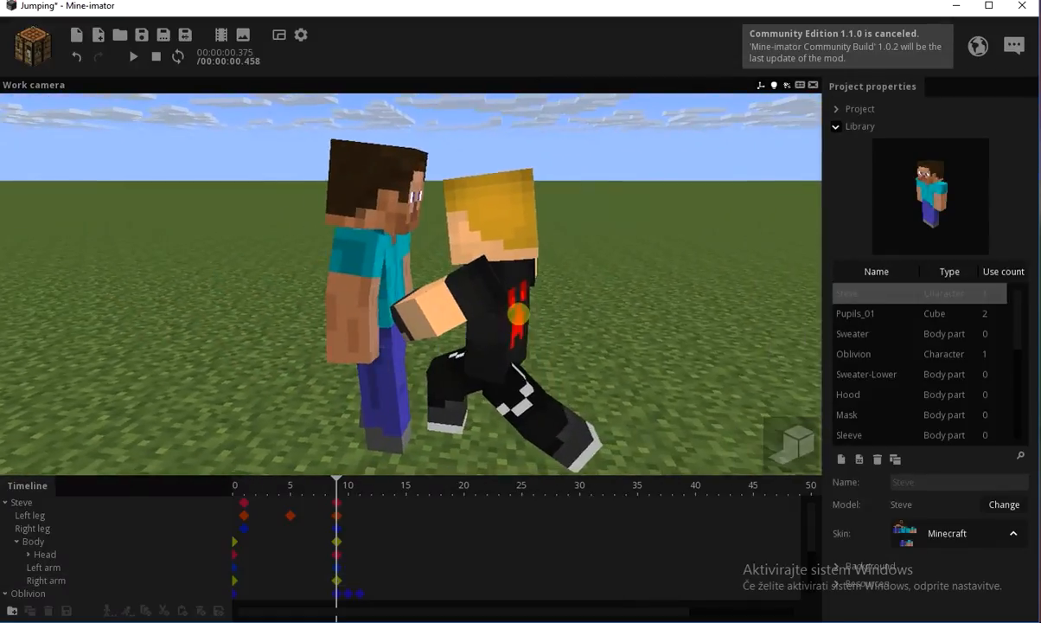
Play back the reaction and shift Steve's left and right arm keyframes from frame 9 to frame 10.
{"action": "left_click_drag", "start_coordinate": [334, 489], "coordinate": [232, 499]}
{"action": "key", "text": "space"}
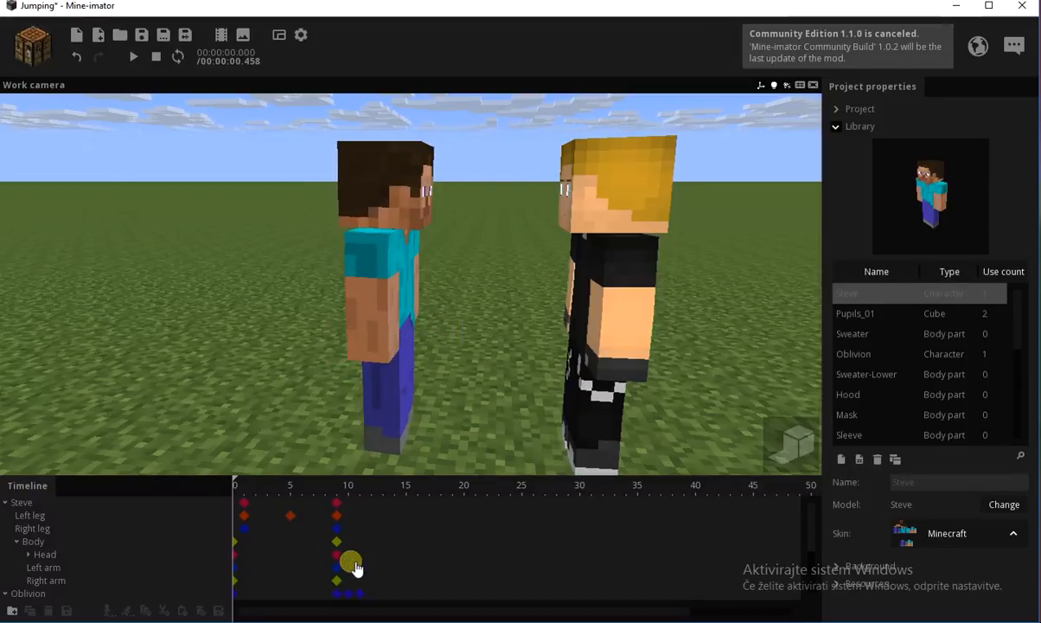
{"action": "left_click", "coordinate": [337, 569]}
{"action": "left_click_drag", "start_coordinate": [339, 577], "coordinate": [355, 579]}
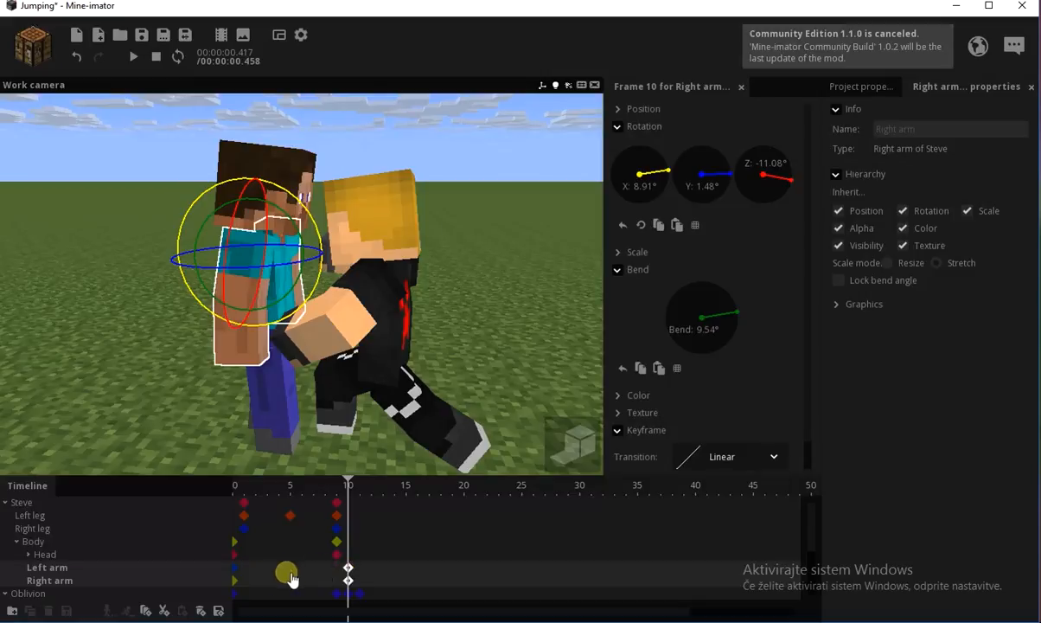
Change the transition of Steve's left and right arm keyframes at frame 0 and play back the animation.
{"action": "left_click_drag", "start_coordinate": [230, 564], "coordinate": [234, 536]}
{"action": "left_click", "coordinate": [238, 488]}
{"action": "left_click", "coordinate": [776, 456]}
{"action": "left_click", "coordinate": [680, 579]}
{"action": "key", "text": "space"}
{"action": "left_click", "coordinate": [200, 414]}
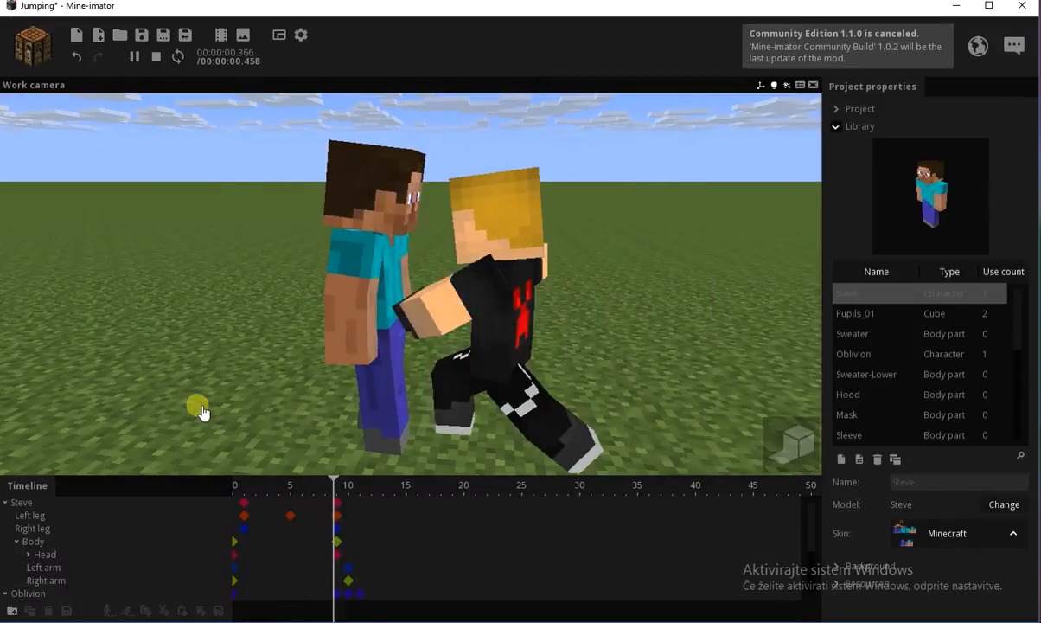
{"action": "key", "text": "space"}
Save the project and review the approach from frame 0 to about frame 9.
{"action": "right_click_drag", "start_coordinate": [198, 407], "coordinate": [186, 403]}
{"action": "left_click_drag", "start_coordinate": [257, 491], "coordinate": [291, 515]}
{"action": "left_click", "coordinate": [142, 36]}
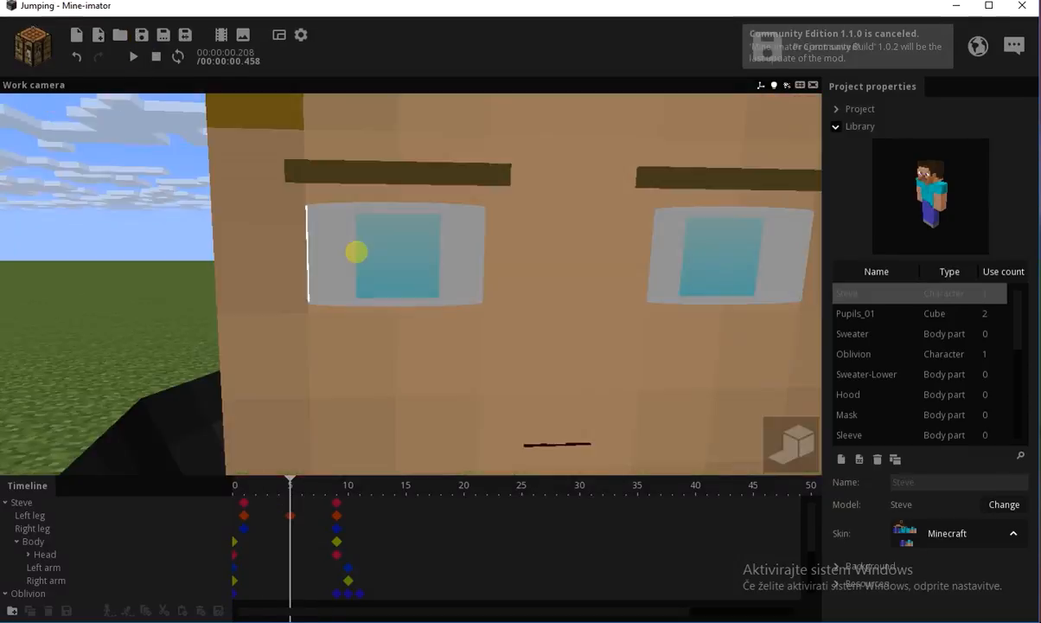
{"action": "right_click_drag", "start_coordinate": [357, 251], "coordinate": [356, 295]}
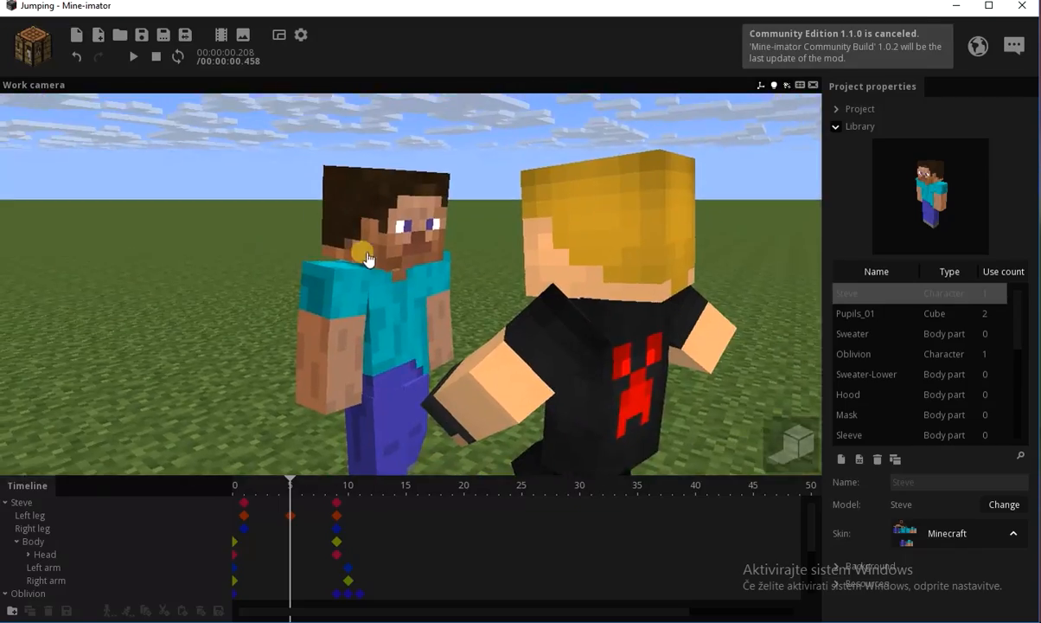
{"action": "left_click_drag", "start_coordinate": [296, 488], "coordinate": [192, 527]}
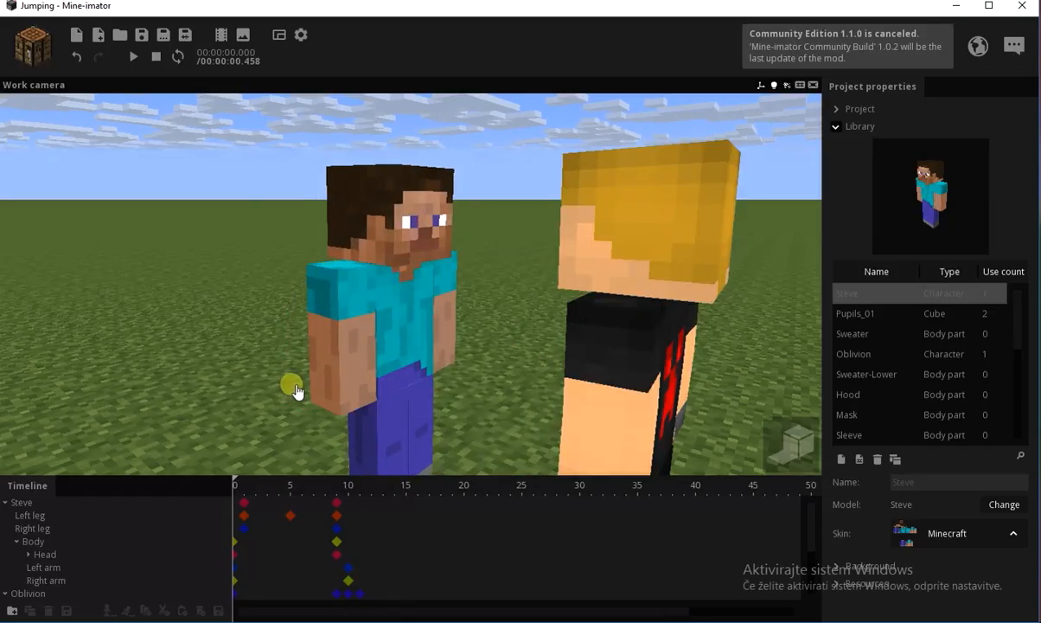
{"action": "key", "text": "space"}
{"action": "left_click", "coordinate": [243, 501]}
{"action": "left_click", "coordinate": [291, 515]}
{"action": "left_click_drag", "start_coordinate": [274, 504], "coordinate": [344, 506]}
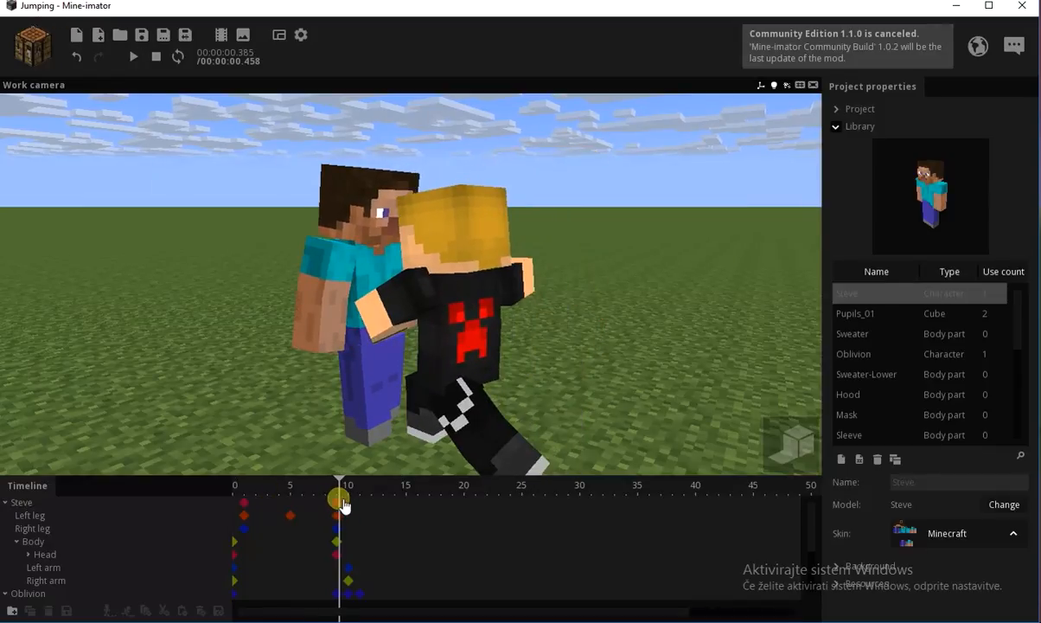
Add keyframes at frame 10 for Steve's root, both legs, body and head, and save the project.
{"action": "left_click", "coordinate": [349, 504]}
{"action": "left_click", "coordinate": [347, 529]}
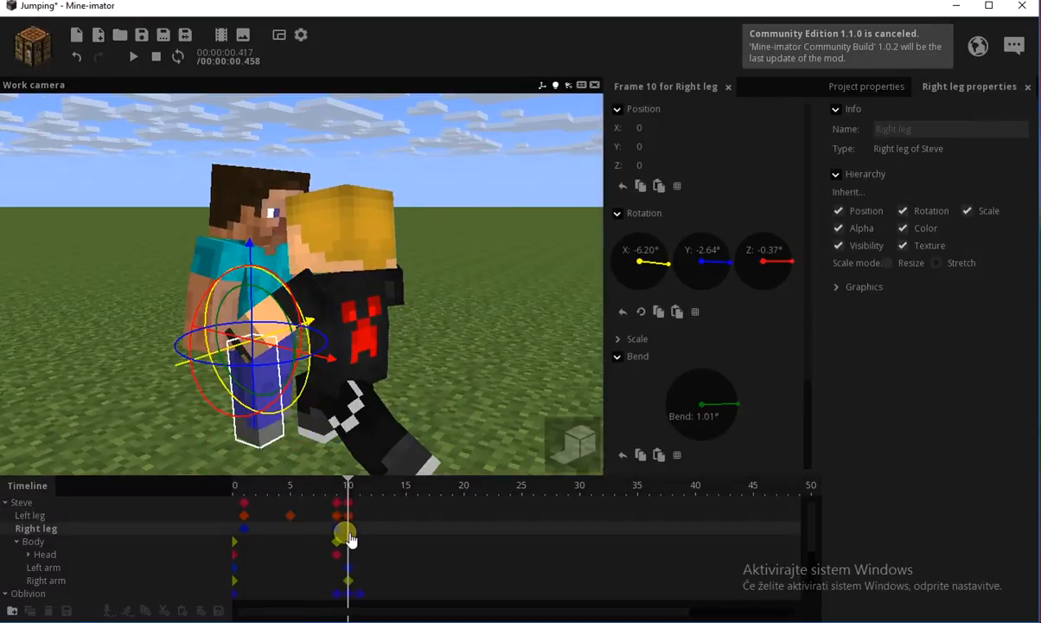
{"action": "left_click", "coordinate": [348, 541]}
{"action": "left_click", "coordinate": [349, 554]}
{"action": "left_click_drag", "start_coordinate": [344, 487], "coordinate": [343, 506]}
{"action": "left_click", "coordinate": [472, 394]}
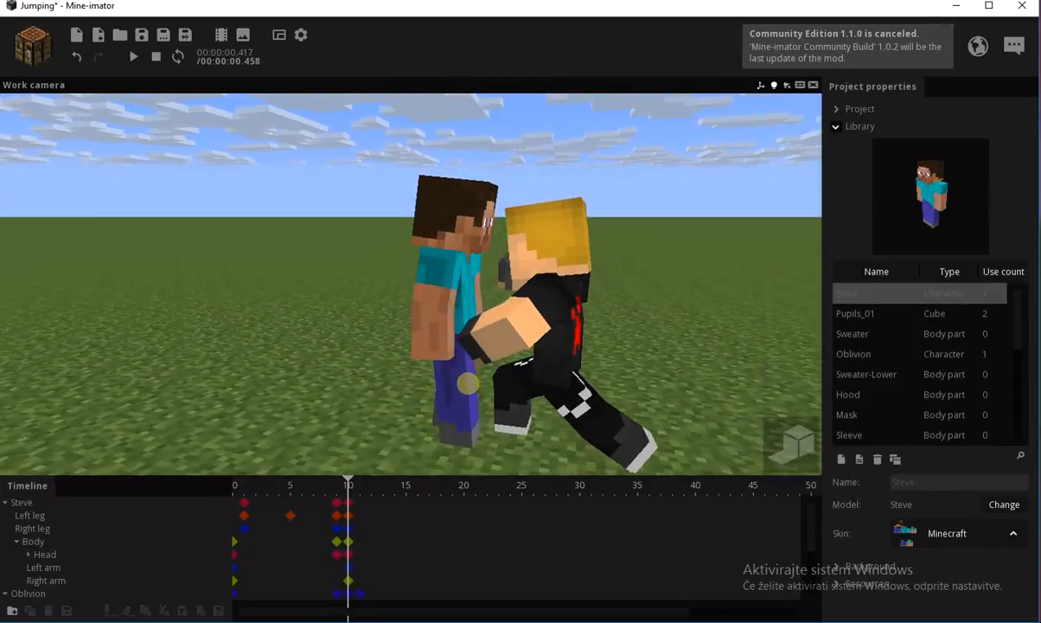
{"action": "left_click", "coordinate": [142, 36]}
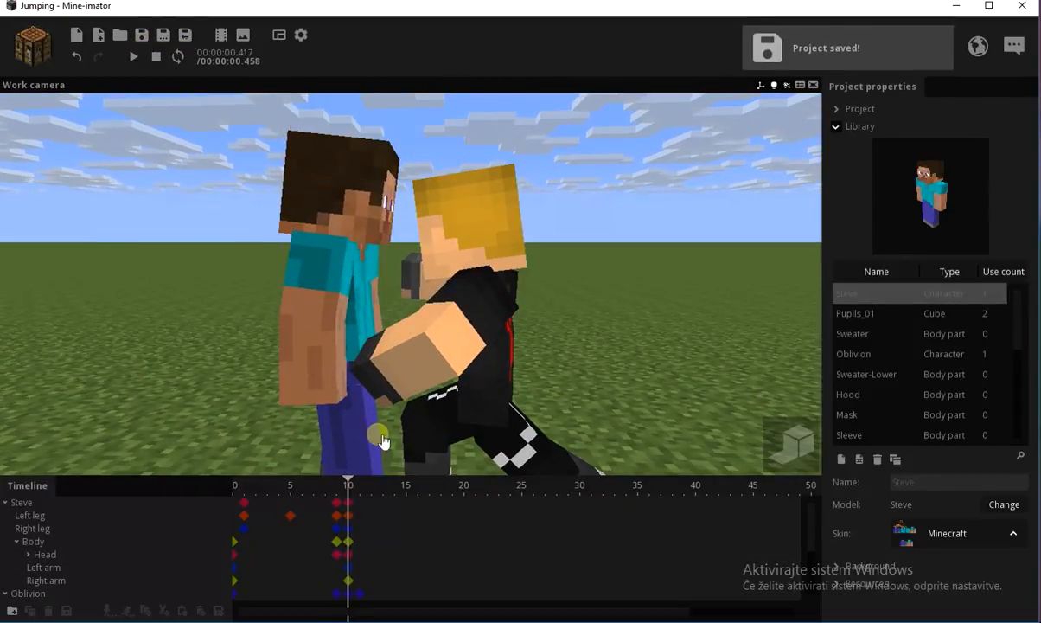
Examine how Oblivion's punch meets Steve between frames 10 and 11 and compare both characters' keyframes.
{"action": "middle_click_drag", "start_coordinate": [456, 374], "coordinate": [453, 346]}
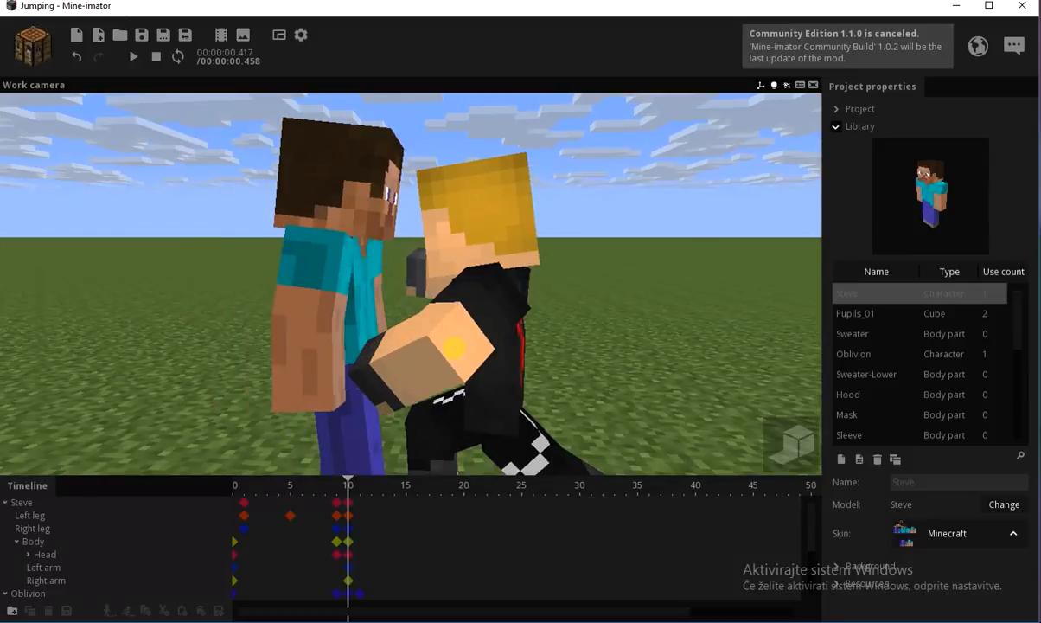
{"action": "left_click_drag", "start_coordinate": [352, 497], "coordinate": [518, 507]}
{"action": "left_click_drag", "start_coordinate": [808, 544], "coordinate": [813, 596]}
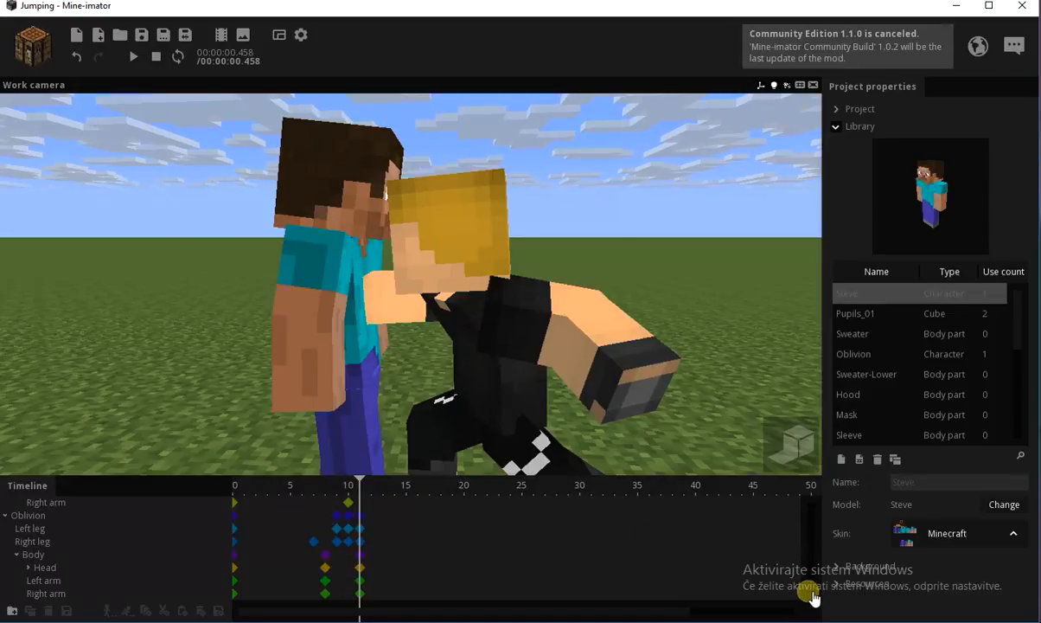
{"action": "scroll", "coordinate": [393, 303], "scroll_direction": "up", "scroll_amount": 6}
{"action": "scroll", "coordinate": [394, 303], "scroll_direction": "down", "scroll_amount": 6}
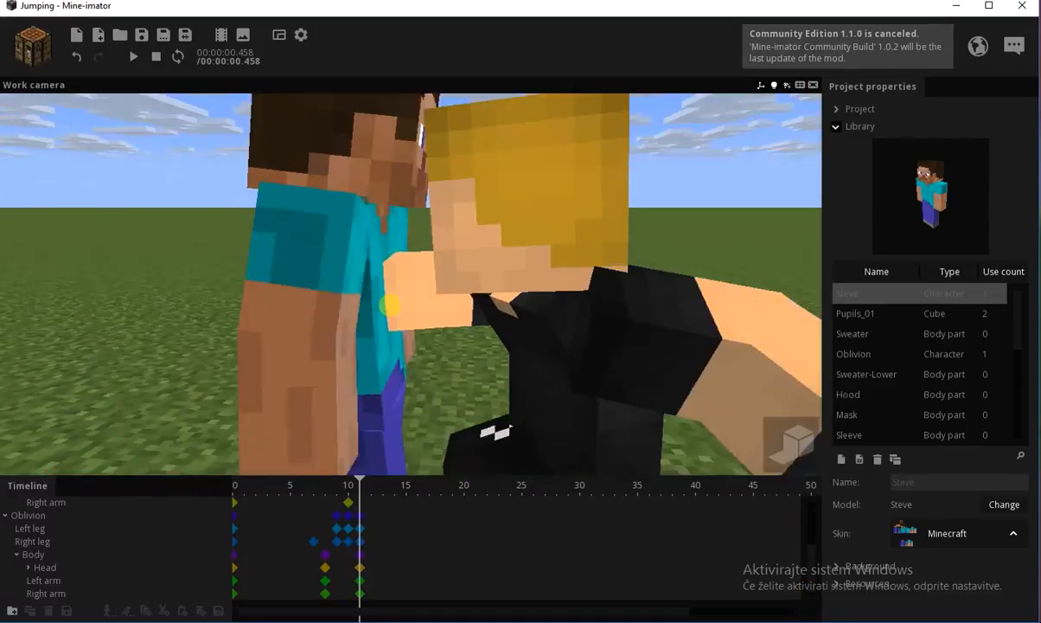
{"action": "left_click_drag", "start_coordinate": [393, 304], "coordinate": [392, 325]}
{"action": "left_click", "coordinate": [349, 501]}
{"action": "left_click_drag", "start_coordinate": [818, 557], "coordinate": [811, 517]}
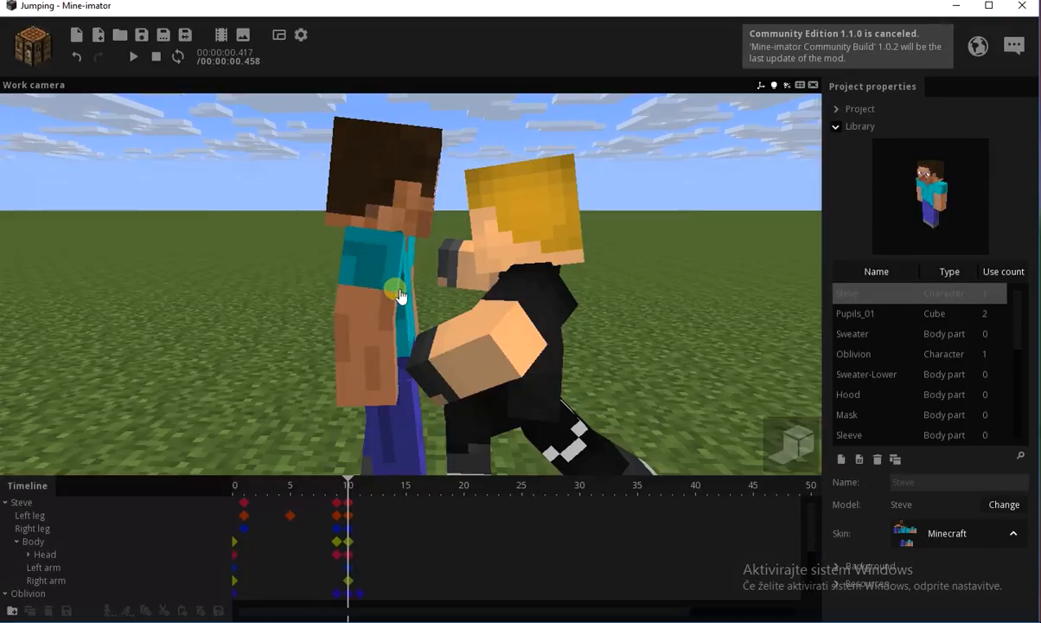
{"action": "left_click", "coordinate": [361, 506]}
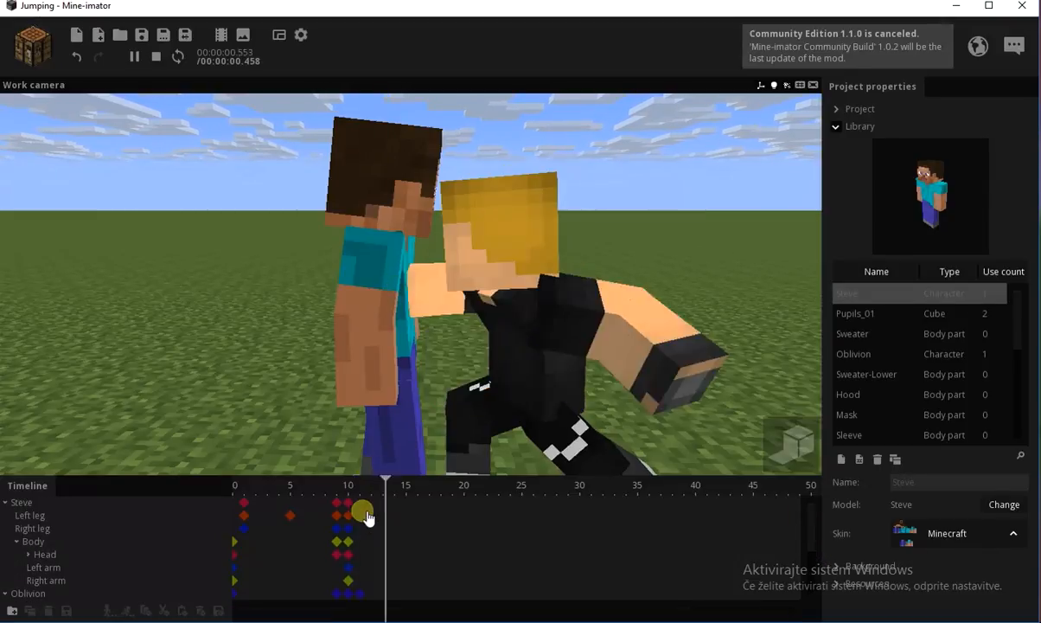
{"action": "left_click", "coordinate": [361, 507]}
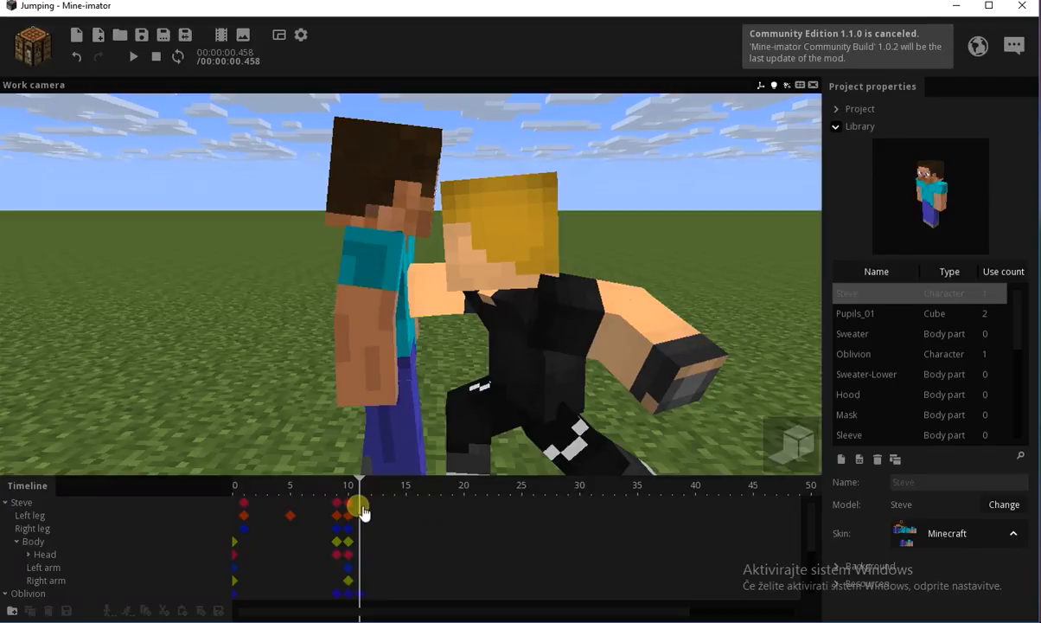
Move Steve slightly backward at frame 11 and tilt his body to about -14.84° on X with a bend of about 19.7°.
{"action": "left_click", "coordinate": [361, 505]}
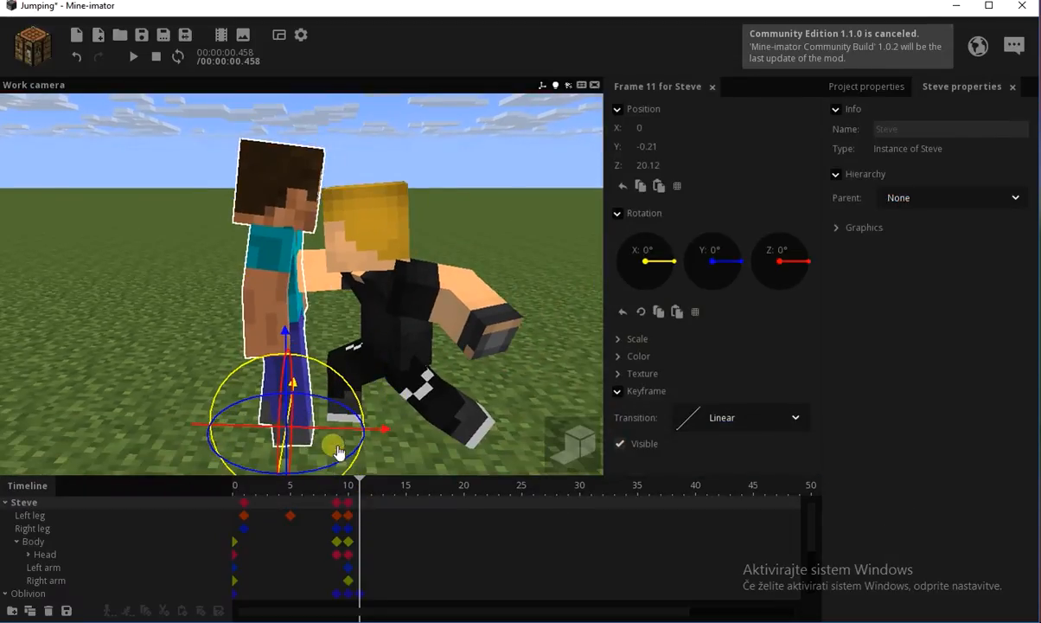
{"action": "left_click_drag", "start_coordinate": [338, 435], "coordinate": [324, 435]}
{"action": "left_click", "coordinate": [342, 516]}
{"action": "left_click", "coordinate": [361, 543]}
{"action": "mouse_move", "coordinate": [317, 386]}
{"action": "left_mouse_down"}
{"action": "mouse_move", "coordinate": [326, 394]}
{"action": "mouse_move", "coordinate": [305, 374]}
{"action": "mouse_move", "coordinate": [309, 383]}
{"action": "left_mouse_up"}
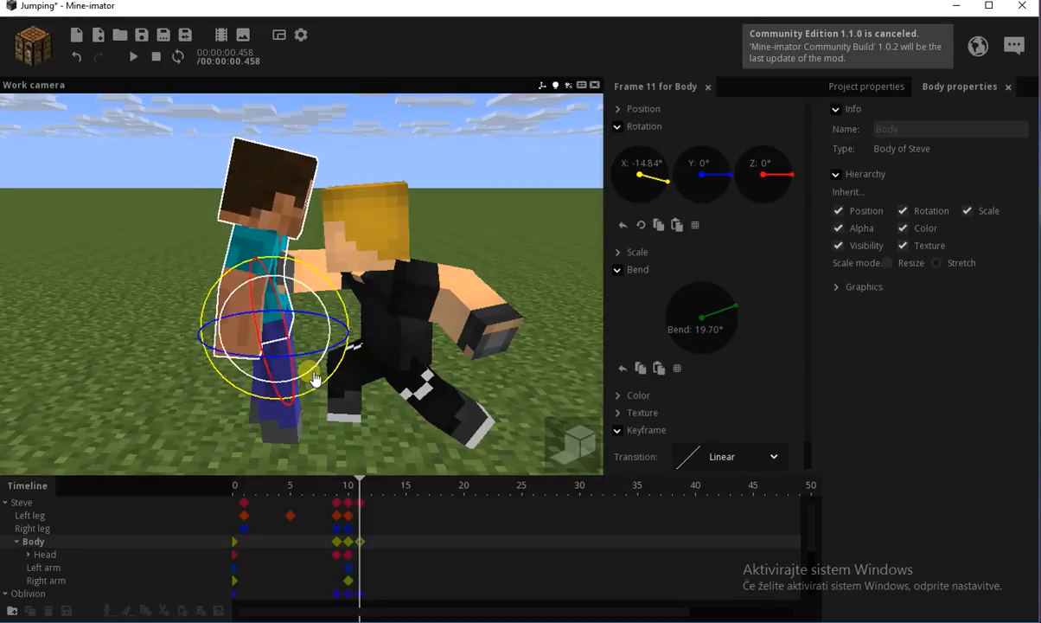
{"action": "left_click_drag", "start_coordinate": [366, 481], "coordinate": [347, 497]}
{"action": "key", "text": "space"}
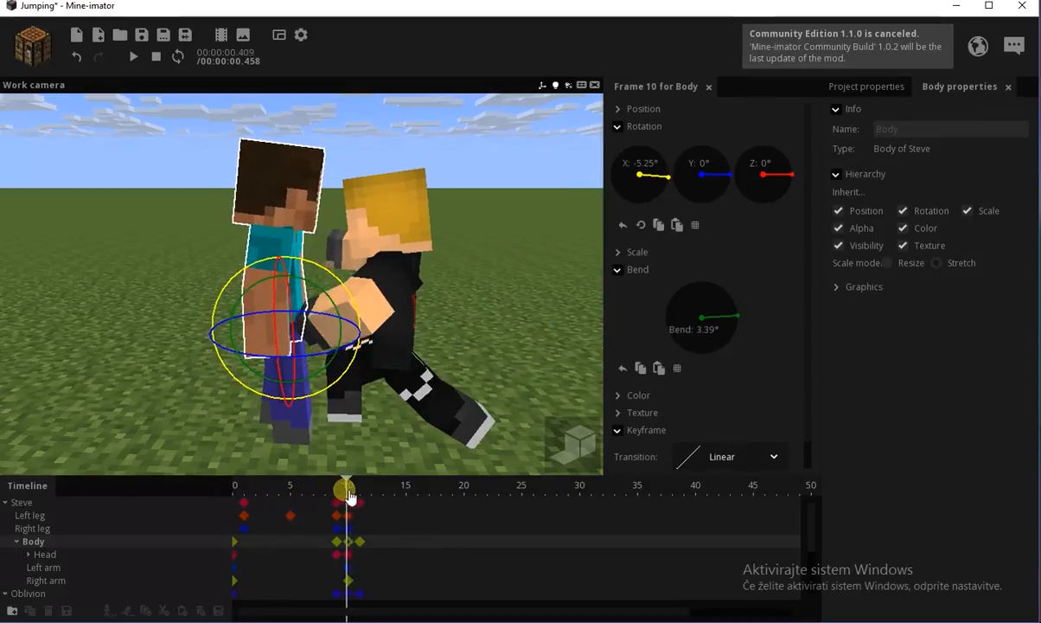
Rotate Steve's right leg to about -15.79° and left leg to about -6.1° on X at frame 11, bending the left about 10.48°.
{"action": "left_click", "coordinate": [349, 517]}
{"action": "left_click", "coordinate": [350, 527]}
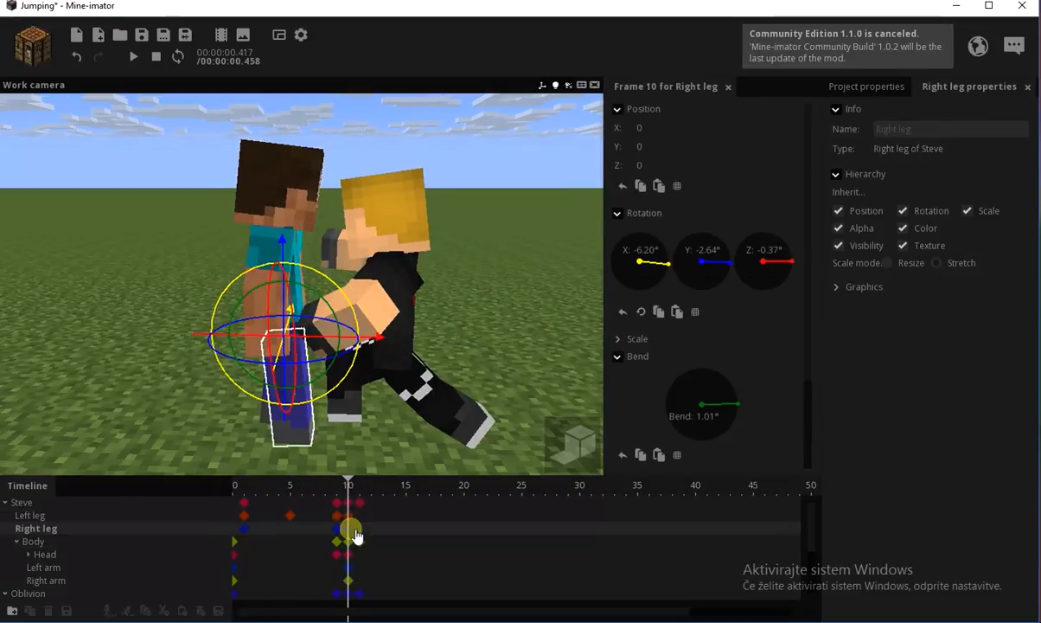
{"action": "left_click", "coordinate": [351, 498]}
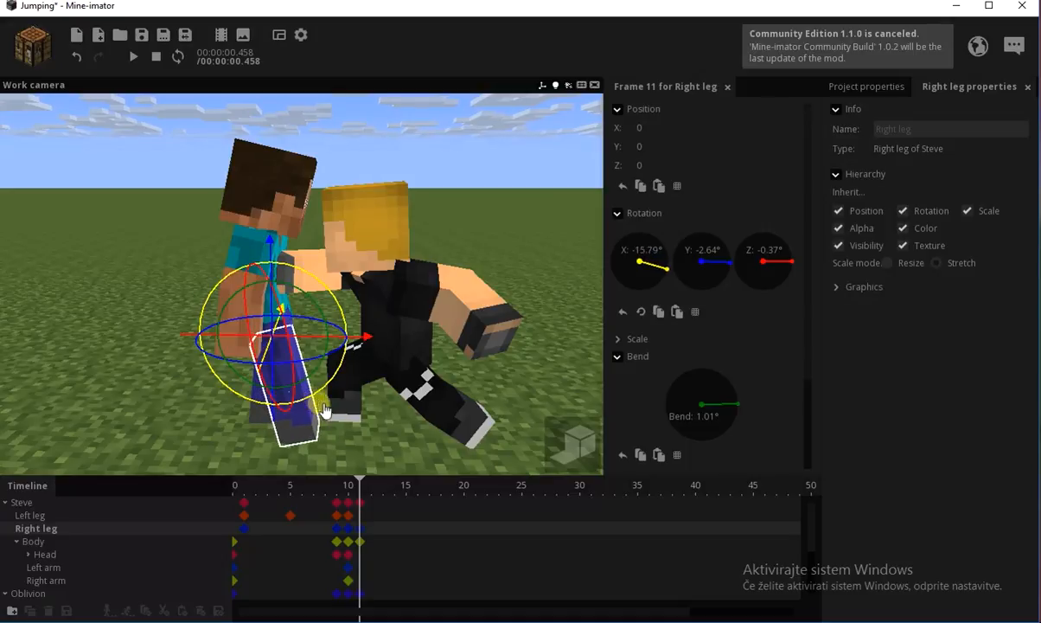
{"action": "left_click", "coordinate": [349, 517]}
{"action": "left_click", "coordinate": [360, 517]}
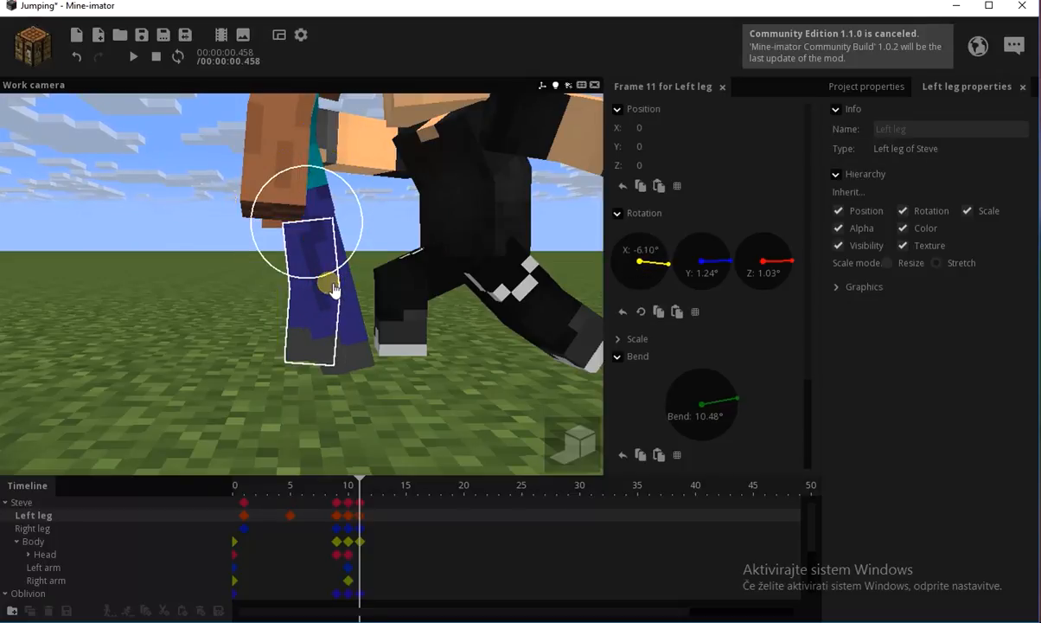
{"action": "left_click_drag", "start_coordinate": [363, 474], "coordinate": [392, 495]}
{"action": "left_click", "coordinate": [379, 448]}
{"action": "scroll", "coordinate": [374, 443], "scroll_direction": "down", "scroll_amount": 2}
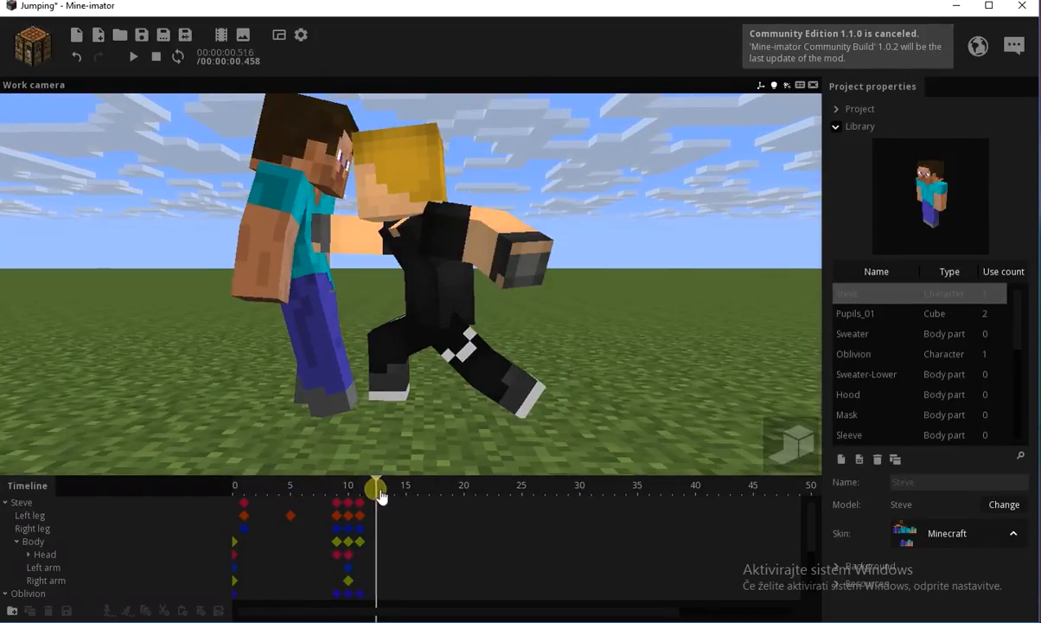
Add a keyframe for Steve's head at frame 11 and rotate the head to about 23.28° on X.
{"action": "left_click", "coordinate": [364, 555]}
{"action": "scroll", "coordinate": [328, 363], "scroll_direction": "up", "scroll_amount": 3}
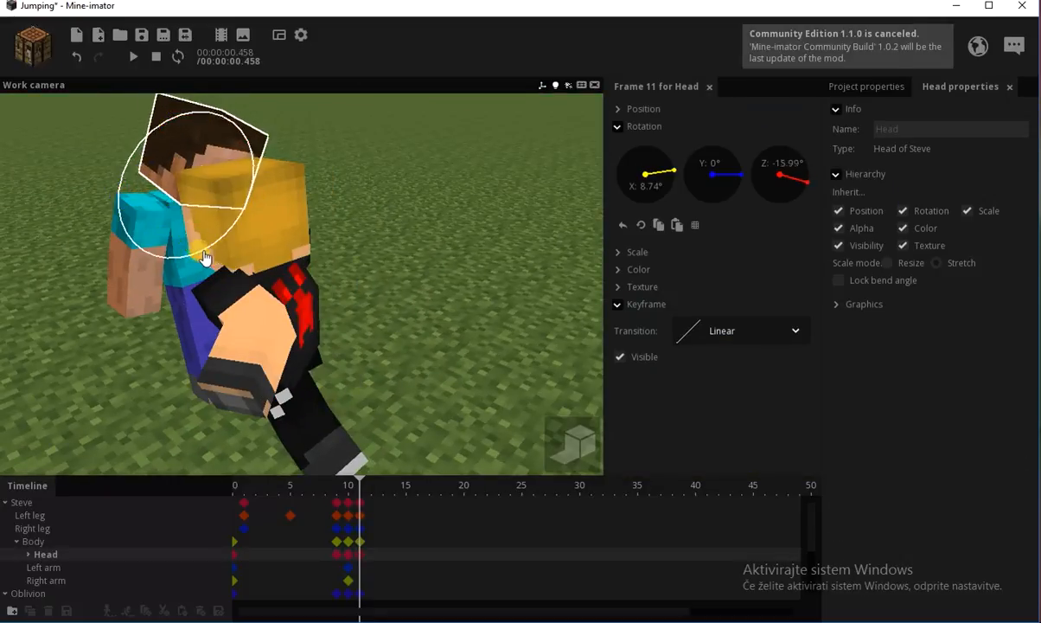
{"action": "right_click", "coordinate": [777, 182]}
{"action": "left_click_drag", "start_coordinate": [329, 333], "coordinate": [450, 255]}
{"action": "left_click_drag", "start_coordinate": [252, 235], "coordinate": [237, 269]}
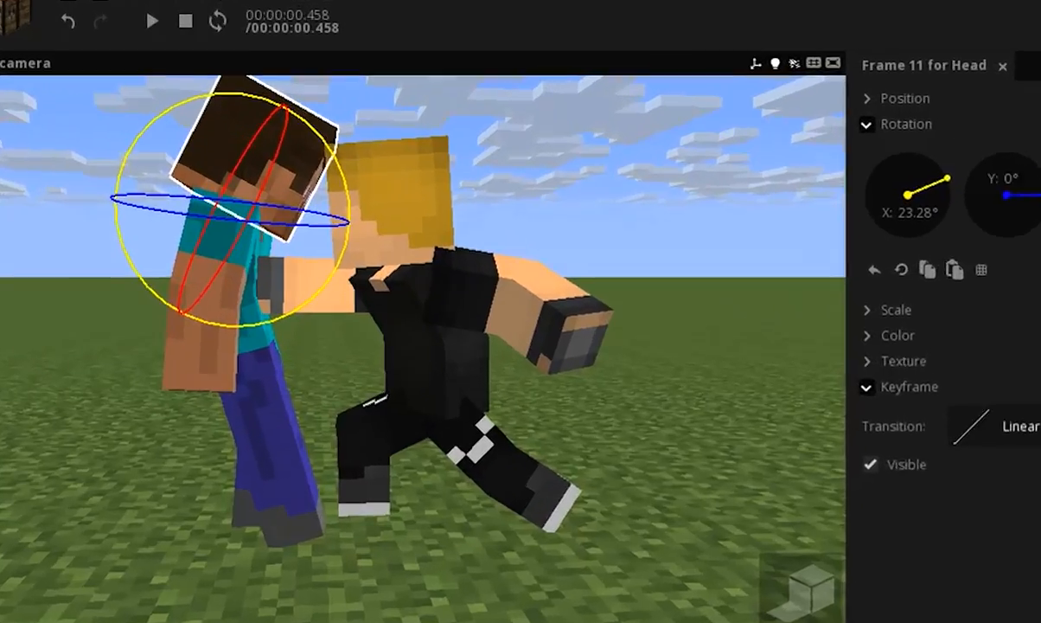
Rotate Steve's left arm at frame 11 to about -1.53° X, -6.33° Y and 25.25° Z, with a bend of about 32.55°.
{"action": "left_click", "coordinate": [346, 568]}
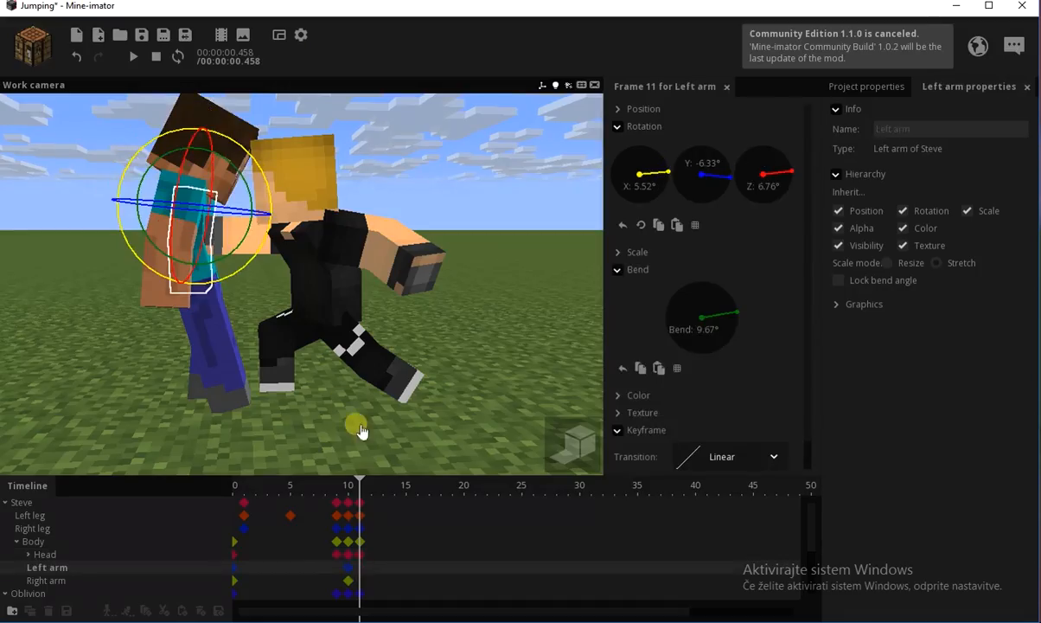
{"action": "middle_click_drag", "start_coordinate": [361, 432], "coordinate": [352, 322]}
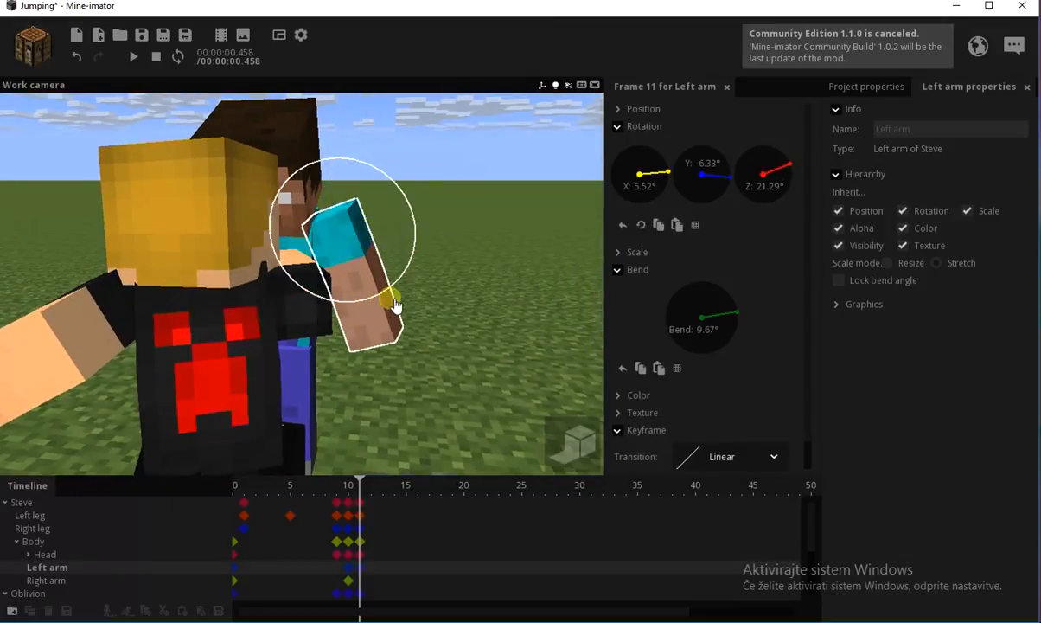
{"action": "middle_click_drag", "start_coordinate": [452, 296], "coordinate": [365, 294]}
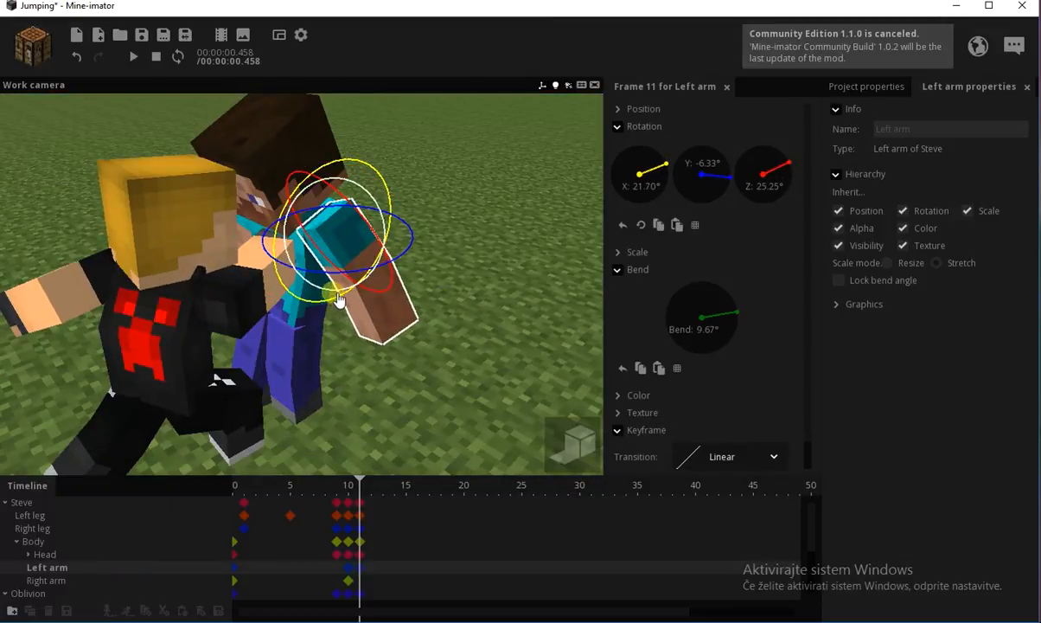
{"action": "middle_click_drag", "start_coordinate": [302, 311], "coordinate": [409, 299]}
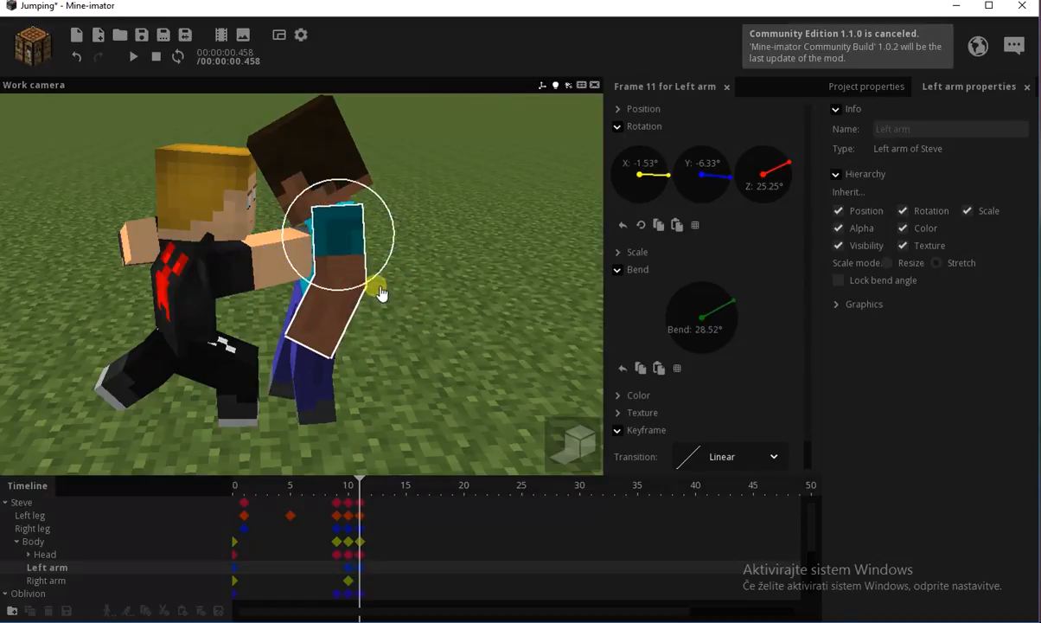
{"action": "middle_click_drag", "start_coordinate": [373, 303], "coordinate": [367, 360]}
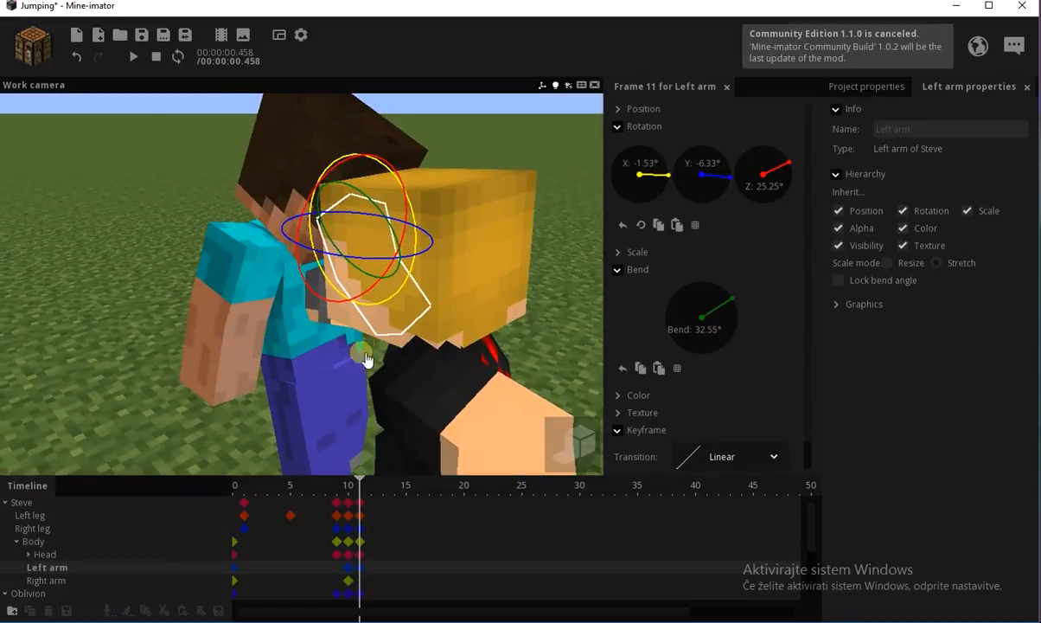
Rotate Steve's right arm at frame 11 to about -8.94° X, 1.48° Y and -20.91° Z, with a bend of about 34.01°.
{"action": "left_click", "coordinate": [363, 583]}
{"action": "middle_click_drag", "start_coordinate": [294, 365], "coordinate": [264, 330]}
{"action": "left_click_drag", "start_coordinate": [283, 317], "coordinate": [312, 299]}
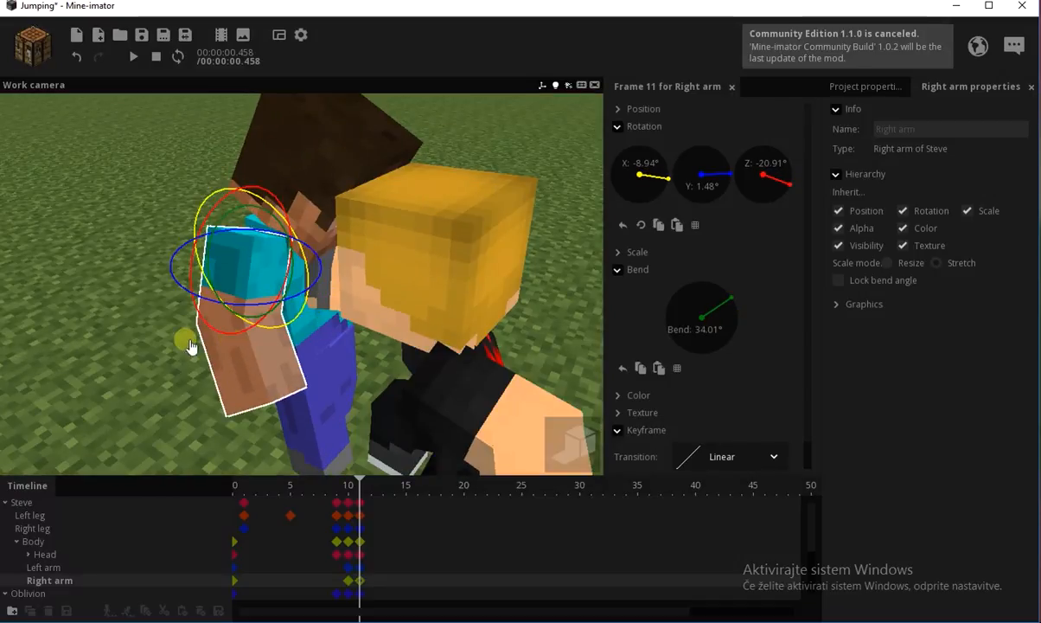
{"action": "left_click", "coordinate": [145, 344]}
{"action": "left_click_drag", "start_coordinate": [146, 343], "coordinate": [222, 463]}
Save the project and play back the animation to review Steve's recoil up to frame 11.
{"action": "scroll", "coordinate": [222, 463], "scroll_direction": "down", "scroll_amount": 3}
{"action": "mouse_move", "coordinate": [361, 496]}
{"action": "left_mouse_down"}
{"action": "mouse_move", "coordinate": [267, 488]}
{"action": "mouse_move", "coordinate": [375, 498]}
{"action": "left_mouse_up"}
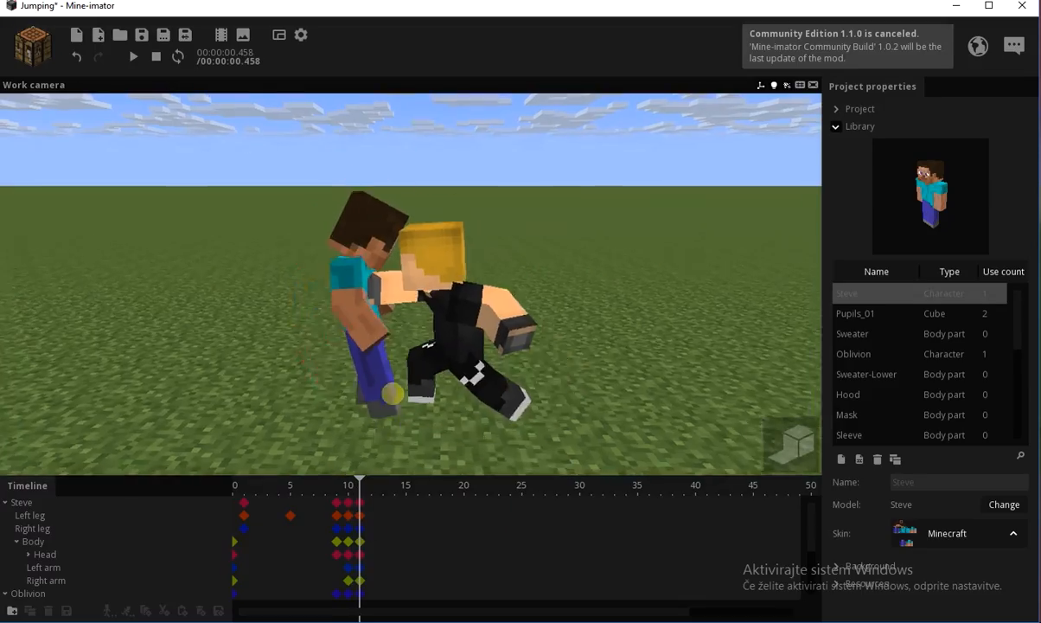
{"action": "scroll", "coordinate": [397, 400], "scroll_direction": "down", "scroll_amount": 2}
{"action": "left_click", "coordinate": [141, 34]}
{"action": "key", "text": "space"}
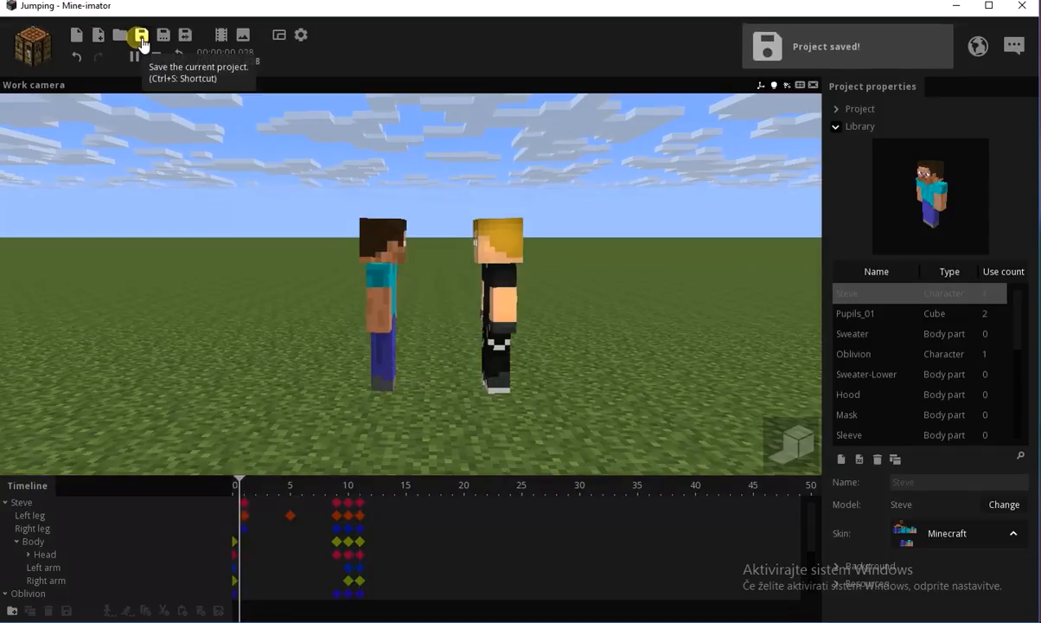
{"action": "left_click_drag", "start_coordinate": [289, 492], "coordinate": [400, 516]}
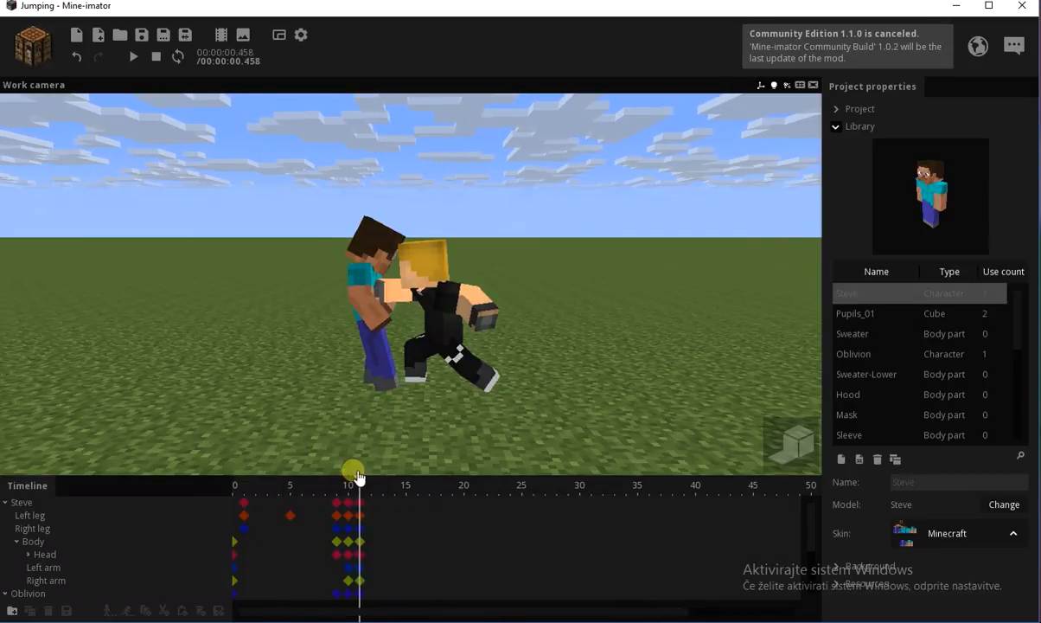
{"action": "scroll", "coordinate": [355, 445], "scroll_direction": "up", "scroll_amount": 3}
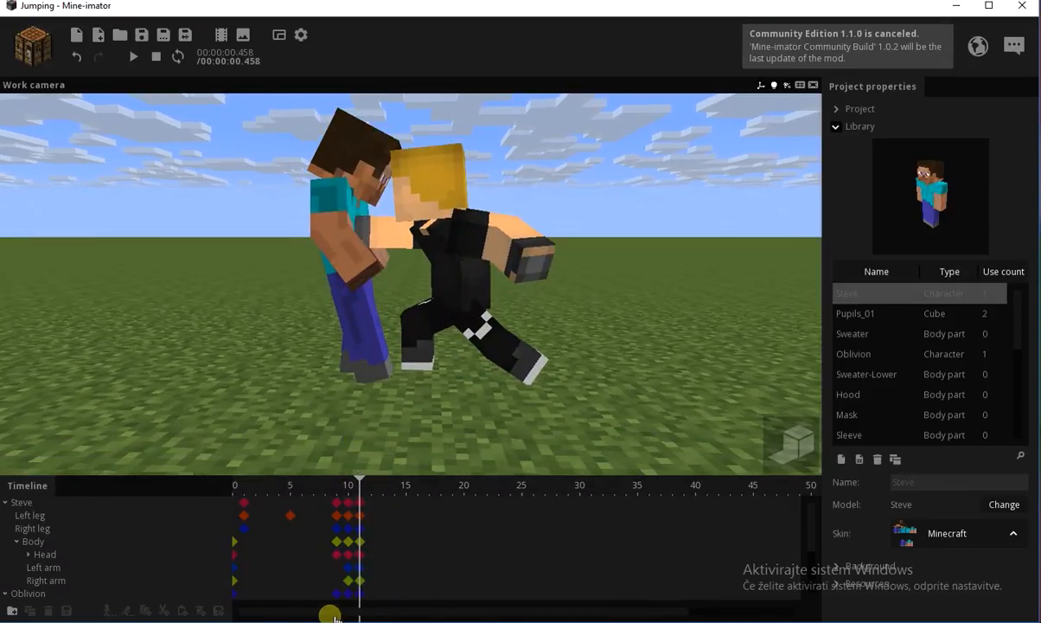
Collapse Steve's timeline parts to reach Oblivion's keyframes and add a keyframe for Oblivion's body at frame 20.
{"action": "left_click", "coordinate": [5, 502]}
{"action": "left_click_drag", "start_coordinate": [371, 609], "coordinate": [389, 609]}
{"action": "key", "text": "q"}
{"action": "right_click_drag", "start_coordinate": [344, 339], "coordinate": [355, 349]}
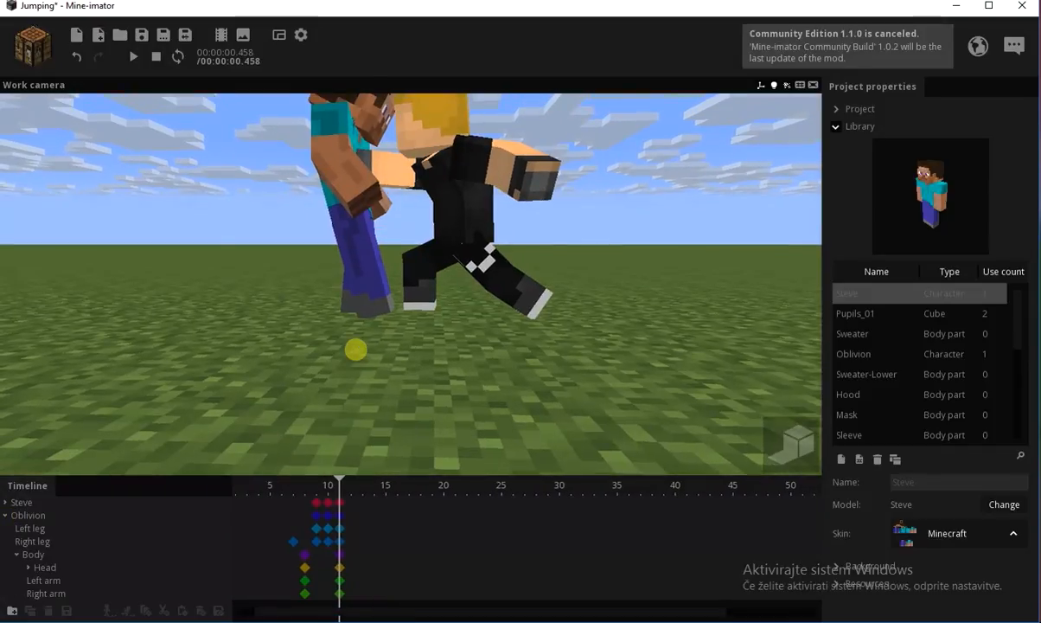
{"action": "left_click", "coordinate": [344, 552]}
{"action": "key", "text": "space"}
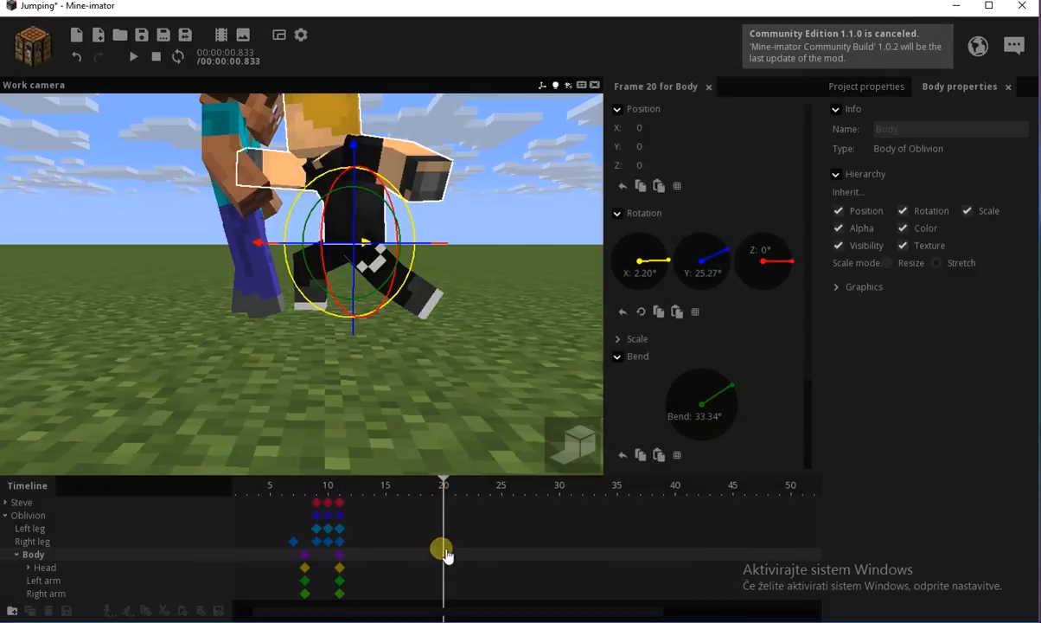
{"action": "right_click_drag", "start_coordinate": [401, 356], "coordinate": [439, 399]}
{"action": "mouse_move", "coordinate": [362, 513]}
{"action": "left_mouse_down"}
{"action": "mouse_move", "coordinate": [314, 493]}
{"action": "mouse_move", "coordinate": [342, 497]}
{"action": "mouse_move", "coordinate": [334, 505]}
{"action": "mouse_move", "coordinate": [330, 497]}
{"action": "mouse_move", "coordinate": [352, 498]}
{"action": "mouse_move", "coordinate": [357, 510]}
{"action": "mouse_move", "coordinate": [334, 510]}
{"action": "mouse_move", "coordinate": [349, 515]}
{"action": "left_mouse_up"}
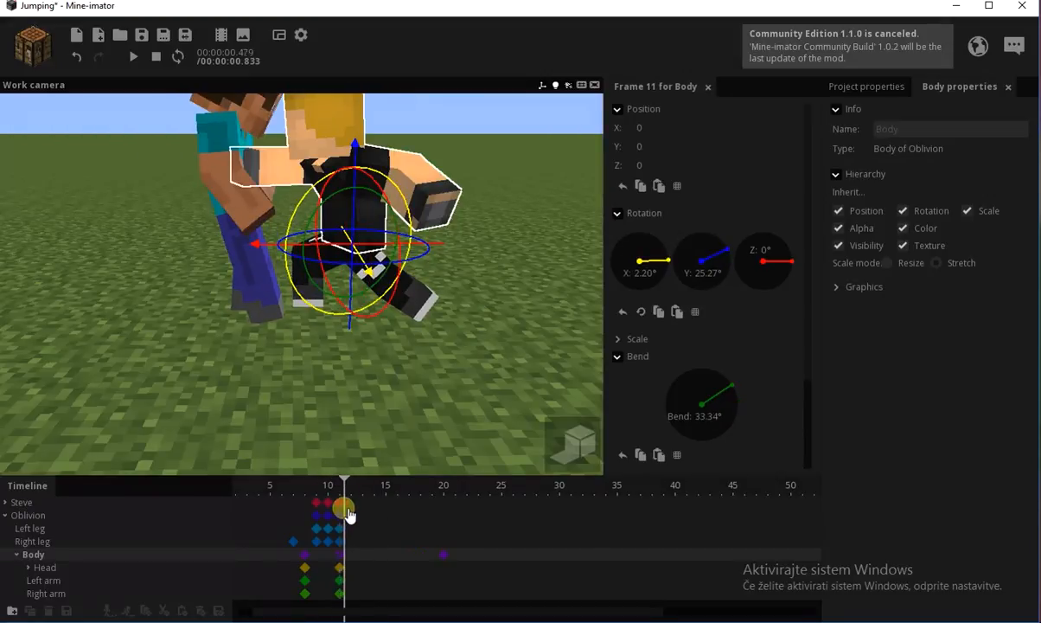
Rotate Oblivion's body at frame 20 to about 3.6° X and 31.1° Y, with a bend of about 36.35°.
{"action": "left_click", "coordinate": [317, 552]}
{"action": "scroll", "coordinate": [783, 437], "scroll_direction": "down", "scroll_amount": 3}
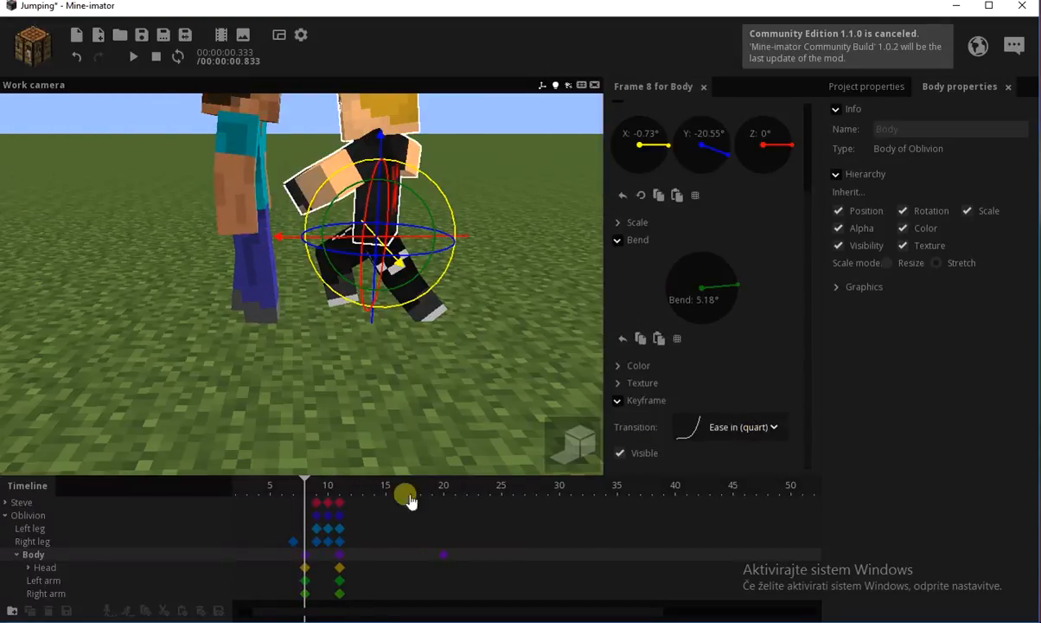
{"action": "mouse_move", "coordinate": [309, 489]}
{"action": "left_mouse_down"}
{"action": "mouse_move", "coordinate": [324, 495]}
{"action": "mouse_move", "coordinate": [293, 499]}
{"action": "mouse_move", "coordinate": [628, 484]}
{"action": "left_mouse_up"}
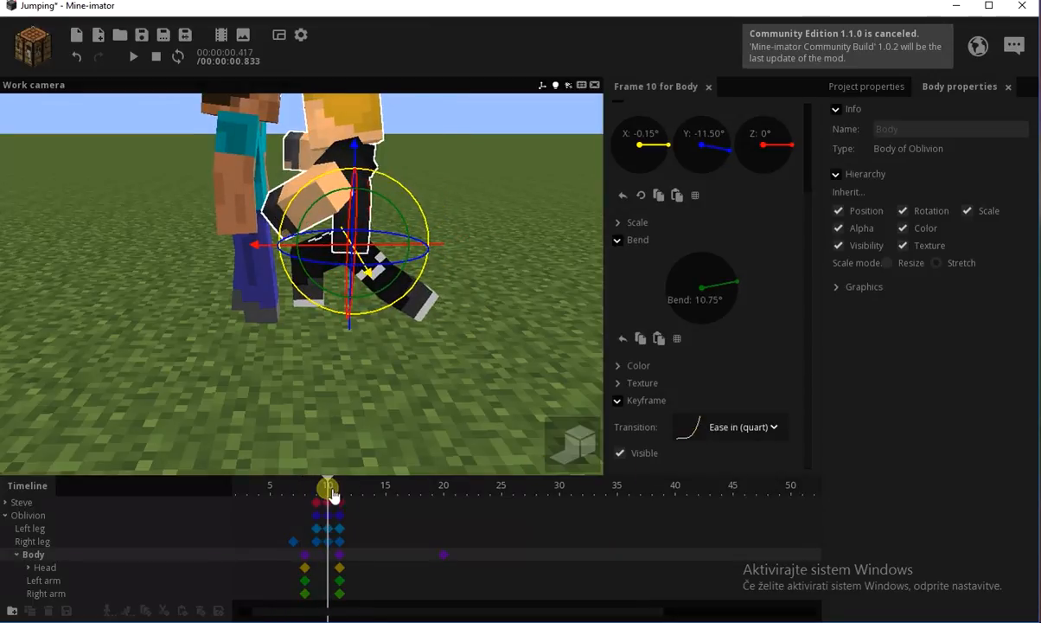
{"action": "left_click_drag", "start_coordinate": [334, 495], "coordinate": [724, 468]}
{"action": "mouse_move", "coordinate": [335, 487]}
{"action": "left_mouse_down"}
{"action": "mouse_move", "coordinate": [298, 488]}
{"action": "mouse_move", "coordinate": [345, 494]}
{"action": "left_mouse_up"}
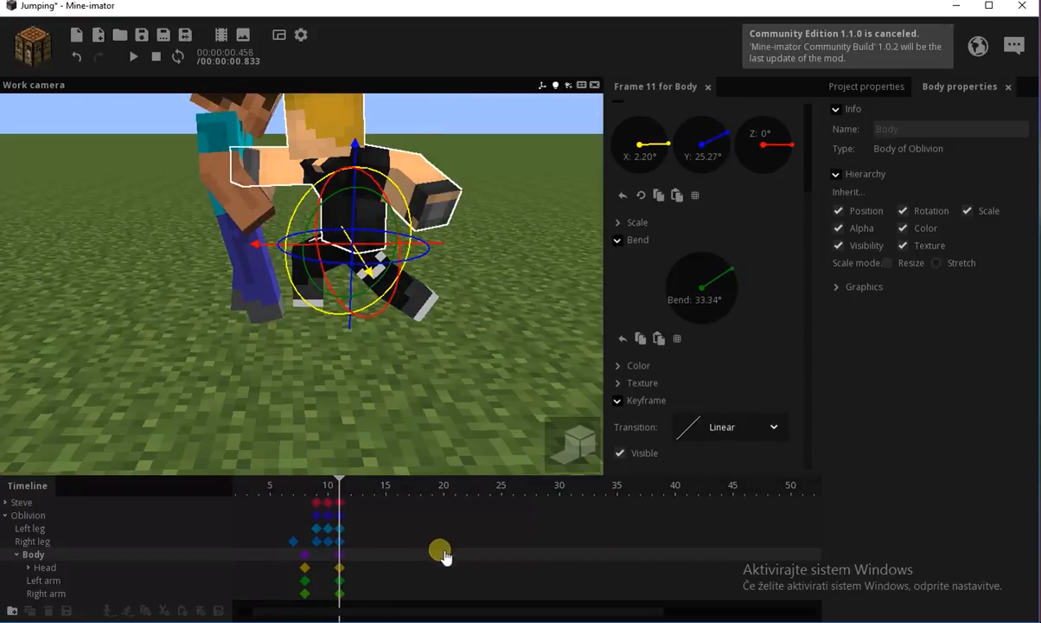
{"action": "left_click", "coordinate": [443, 556]}
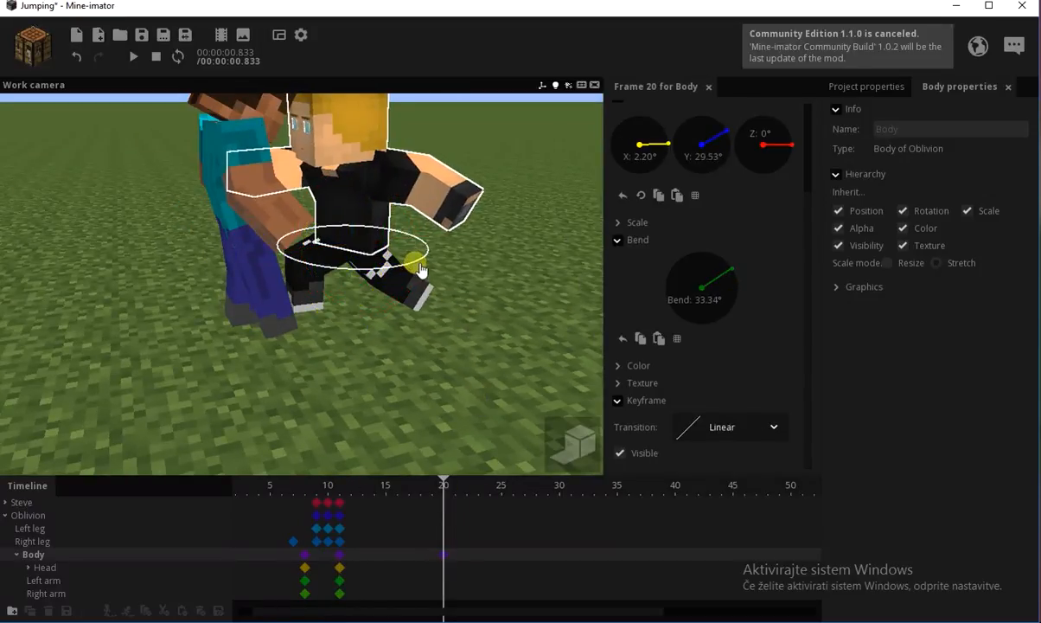
{"action": "right_click_drag", "start_coordinate": [471, 316], "coordinate": [429, 318]}
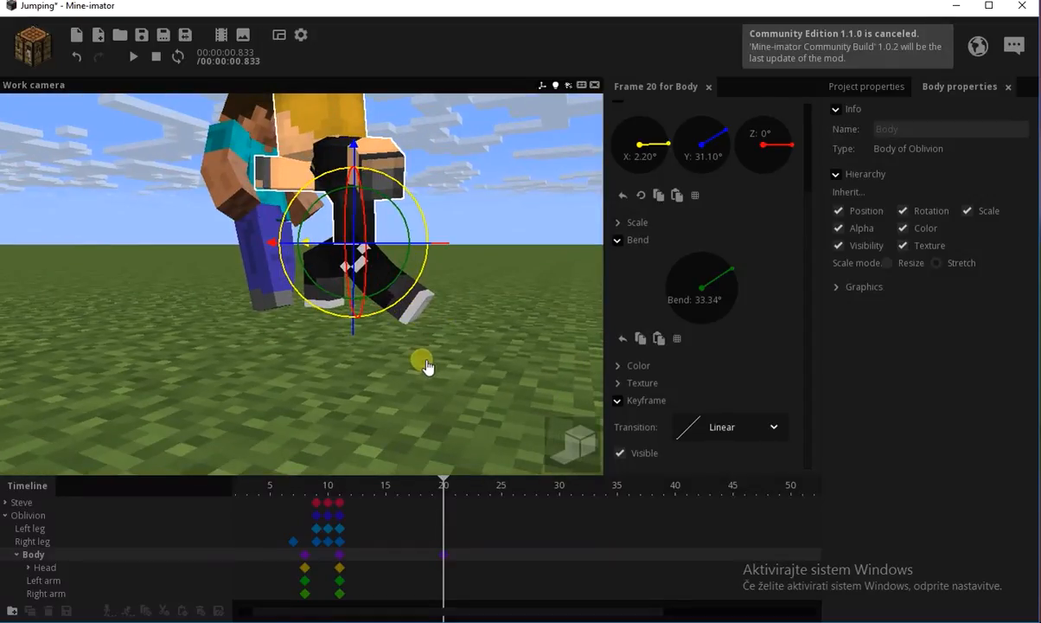
{"action": "left_click_drag", "start_coordinate": [400, 303], "coordinate": [398, 288]}
Set the transition of Oblivion's body keyframe at frame 11 to an ease-out curve and scrub through the motion.
{"action": "left_click", "coordinate": [339, 555]}
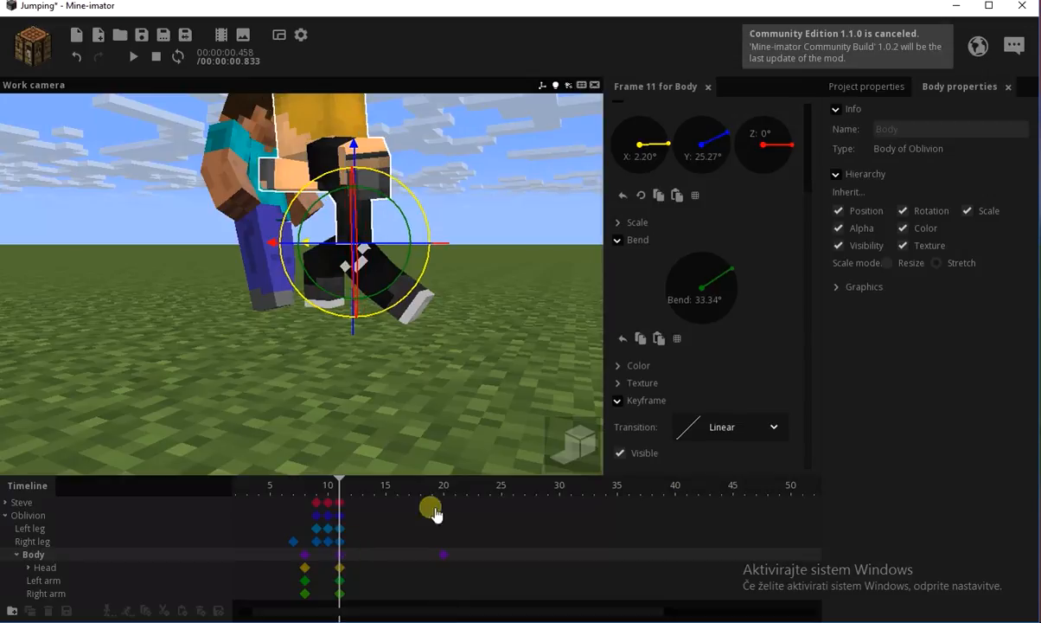
{"action": "left_click", "coordinate": [731, 428]}
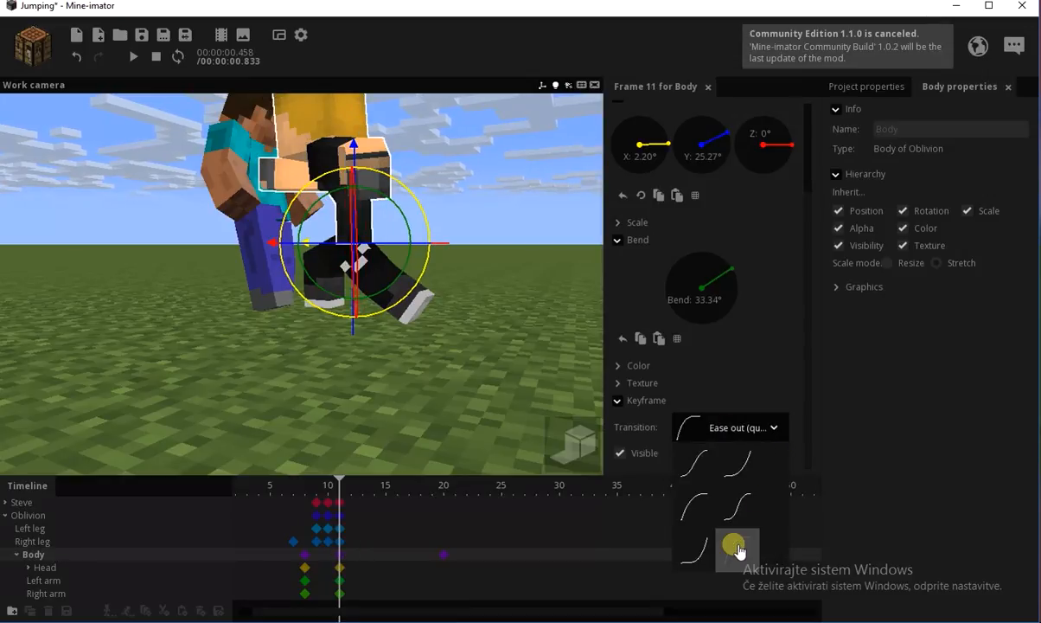
{"action": "left_click", "coordinate": [735, 545]}
{"action": "right_click_drag", "start_coordinate": [484, 352], "coordinate": [388, 490]}
{"action": "mouse_move", "coordinate": [389, 491]}
{"action": "left_mouse_down"}
{"action": "mouse_move", "coordinate": [277, 490]}
{"action": "mouse_move", "coordinate": [402, 490]}
{"action": "mouse_move", "coordinate": [318, 491]}
{"action": "mouse_move", "coordinate": [373, 490]}
{"action": "left_mouse_up"}
Add a keyframe for Oblivion's head at frame 20 and rotate the head to about -40.83° on Y.
{"action": "left_click", "coordinate": [342, 567]}
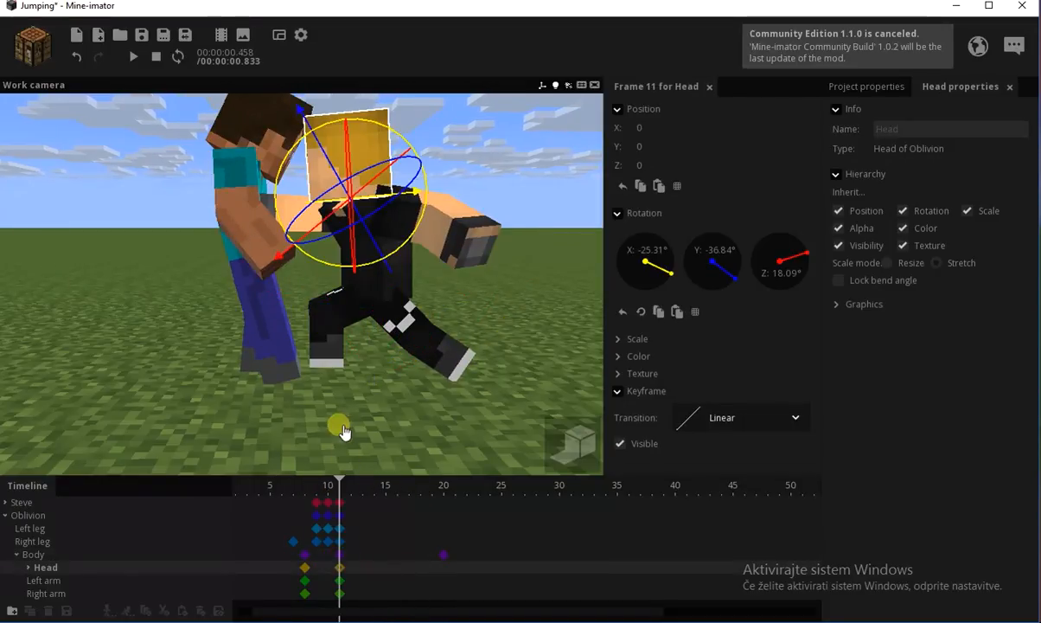
{"action": "middle_click_drag", "start_coordinate": [347, 435], "coordinate": [347, 435]}
{"action": "left_click", "coordinate": [444, 563]}
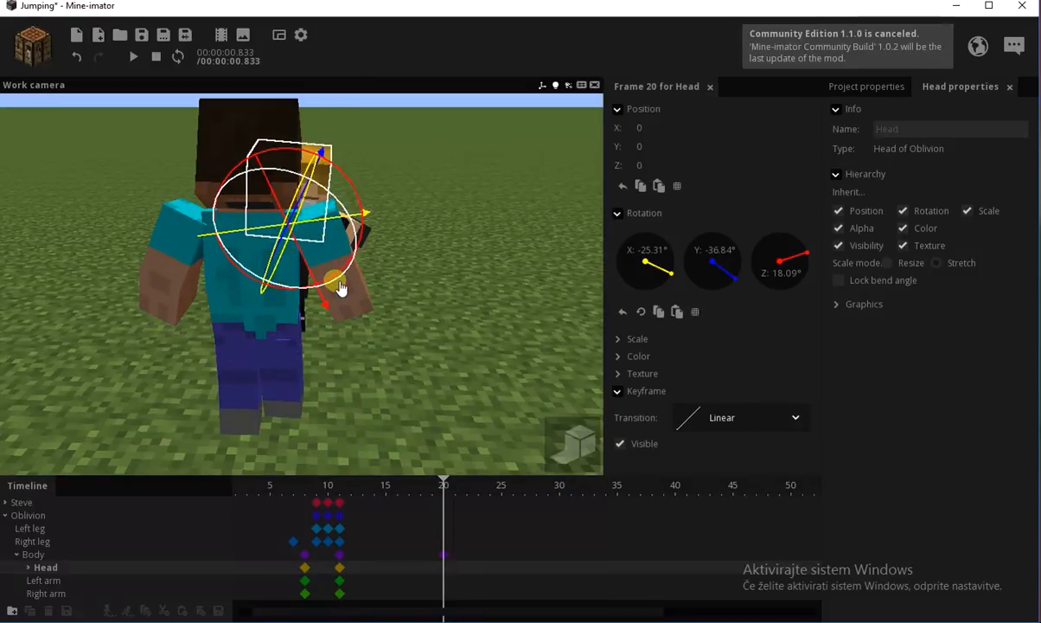
{"action": "left_click_drag", "start_coordinate": [406, 482], "coordinate": [328, 489]}
Change the transition of Oblivion's head keyframe at frame 11 from linear to an easing curve and play the result.
{"action": "left_click", "coordinate": [338, 568]}
{"action": "key", "text": "space"}
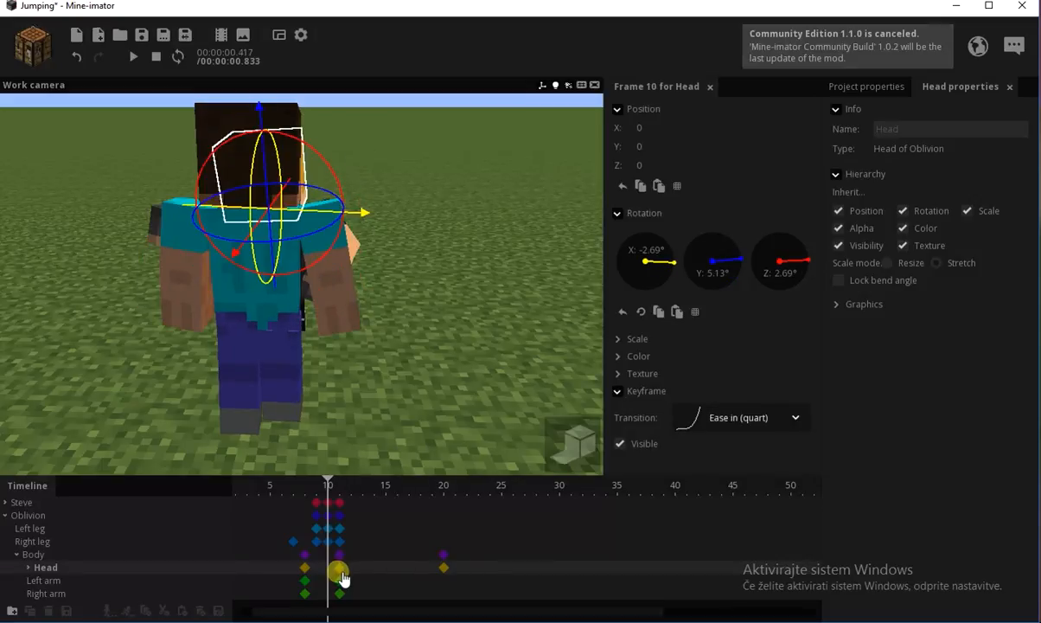
{"action": "left_click", "coordinate": [339, 568]}
{"action": "left_click", "coordinate": [725, 422]}
{"action": "left_click_drag", "start_coordinate": [819, 459], "coordinate": [811, 467]}
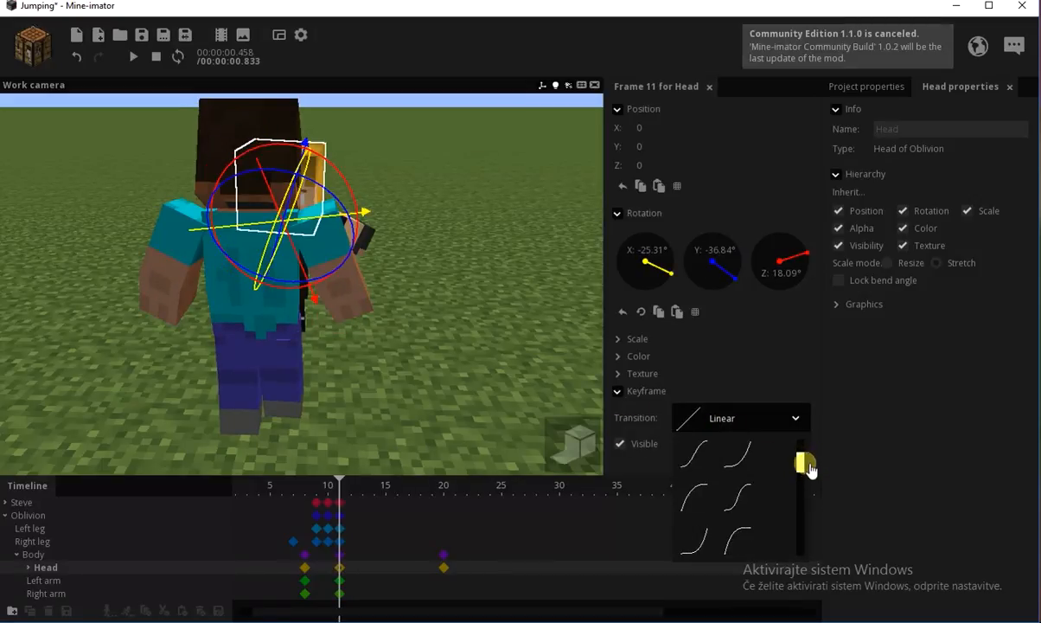
{"action": "left_click", "coordinate": [609, 458]}
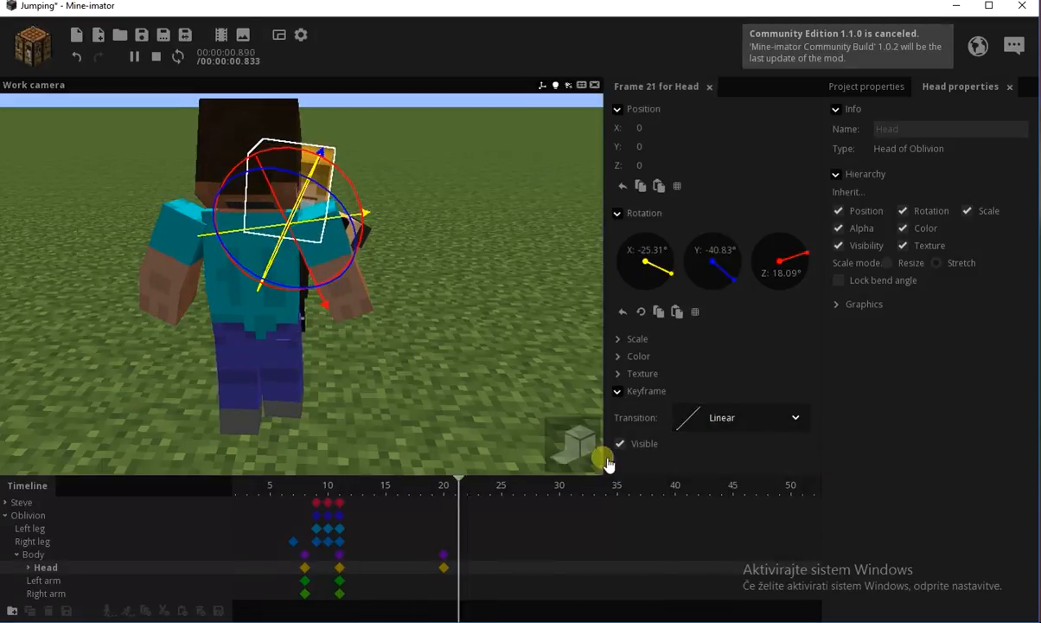
Rotate Oblivion's left arm at frame 20 to about 63.24° on Y with a 69.25° bend, and ease its transition from frame 11.
{"action": "left_click", "coordinate": [442, 578]}
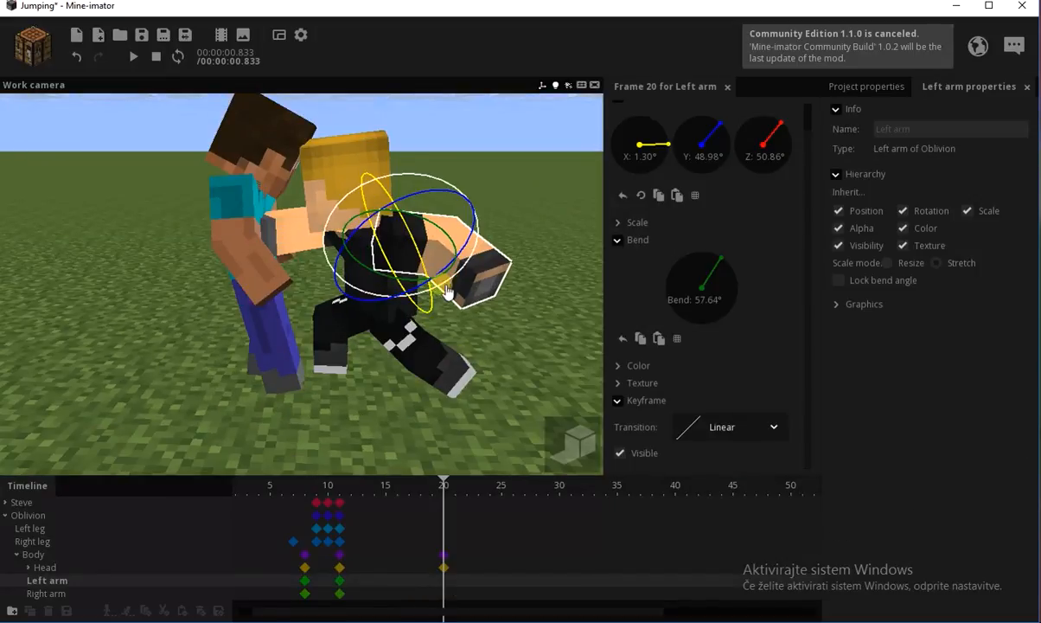
{"action": "middle_click_drag", "start_coordinate": [507, 321], "coordinate": [499, 332]}
{"action": "left_click_drag", "start_coordinate": [386, 289], "coordinate": [400, 290]}
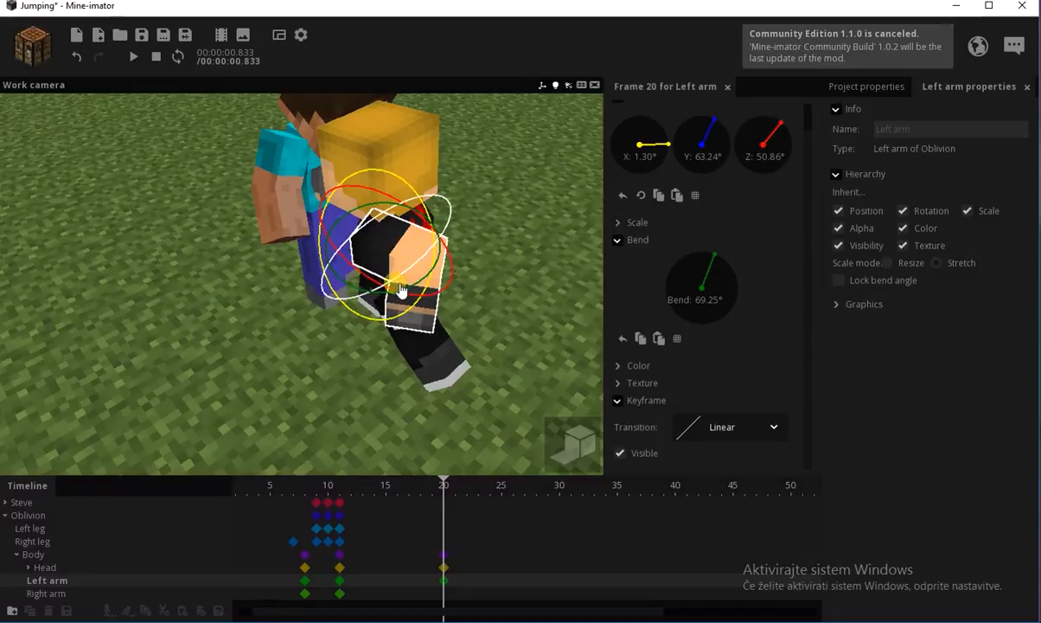
{"action": "left_click", "coordinate": [338, 572]}
{"action": "left_click", "coordinate": [761, 428]}
{"action": "left_click", "coordinate": [734, 524]}
Stagger Oblivion's end keyframes by moving the left arm's to frame 21 and the body's to frame 19.
{"action": "left_click", "coordinate": [402, 595]}
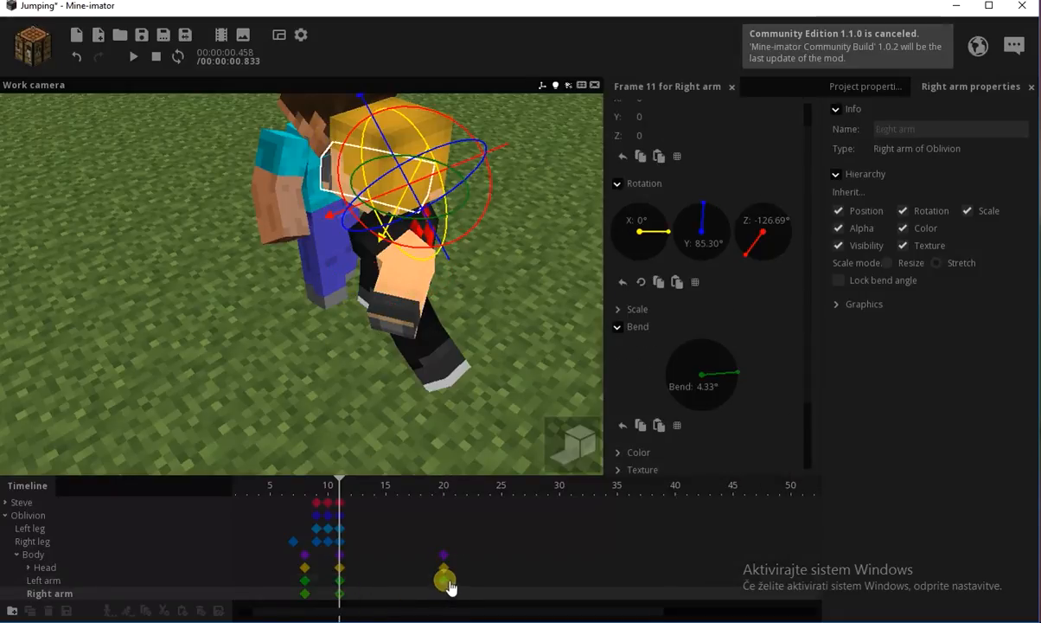
{"action": "left_click_drag", "start_coordinate": [450, 586], "coordinate": [467, 591]}
{"action": "left_click", "coordinate": [443, 555]}
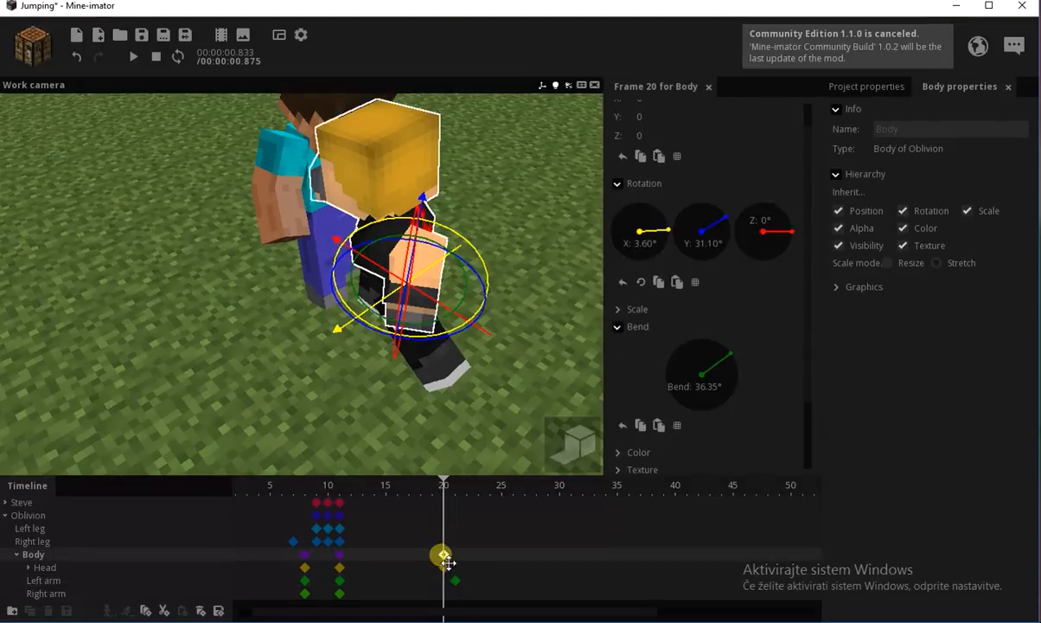
{"action": "left_click_drag", "start_coordinate": [437, 507], "coordinate": [327, 494]}
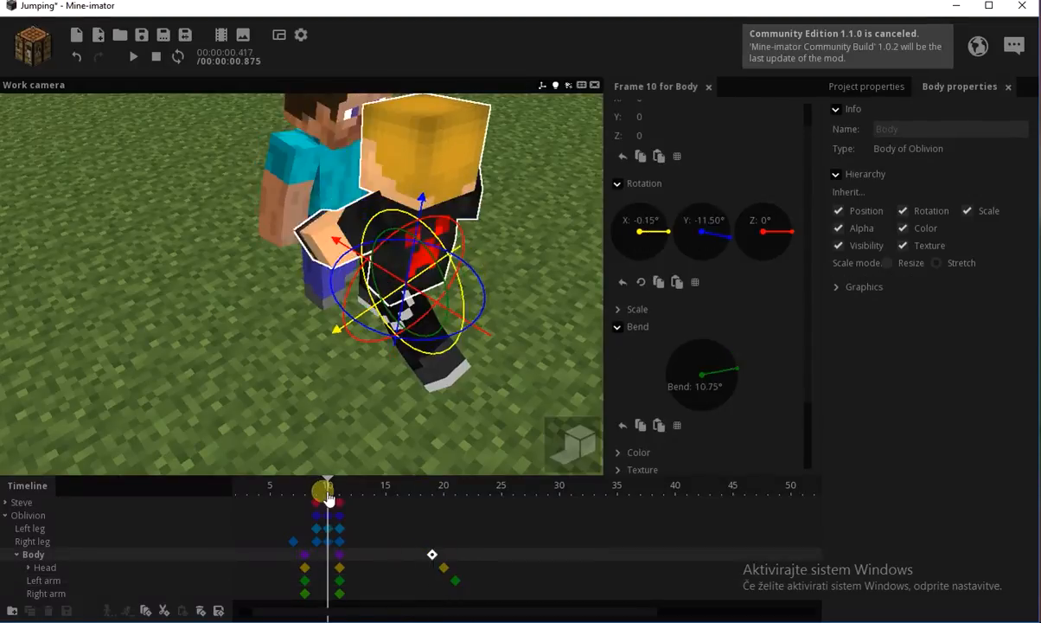
Add a keyframe for Oblivion's right arm at frame 22 and adjust the arm's rotation slightly to follow through the punch.
{"action": "left_click", "coordinate": [467, 593]}
{"action": "middle_click_drag", "start_coordinate": [339, 436], "coordinate": [314, 409]}
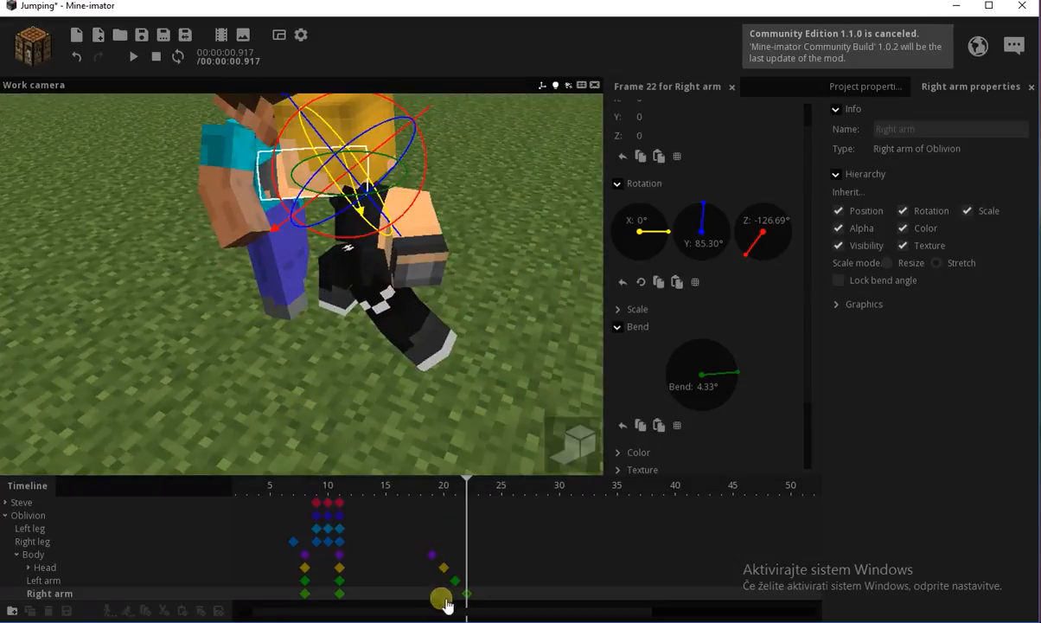
{"action": "left_click_drag", "start_coordinate": [441, 495], "coordinate": [461, 510]}
{"action": "left_click_drag", "start_coordinate": [352, 383], "coordinate": [354, 378]}
{"action": "left_click_drag", "start_coordinate": [304, 345], "coordinate": [309, 347]}
{"action": "left_click_drag", "start_coordinate": [278, 292], "coordinate": [307, 266]}
{"action": "left_click_drag", "start_coordinate": [358, 299], "coordinate": [363, 308]}
{"action": "left_click_drag", "start_coordinate": [253, 343], "coordinate": [316, 364]}
{"action": "mouse_move", "coordinate": [454, 492]}
{"action": "left_mouse_down"}
{"action": "mouse_move", "coordinate": [314, 495]}
{"action": "mouse_move", "coordinate": [456, 495]}
{"action": "left_mouse_up"}
Ease the transition of Oblivion's right arm keyframe at frame 11 and play back the animation through frame 22.
{"action": "left_click", "coordinate": [340, 594]}
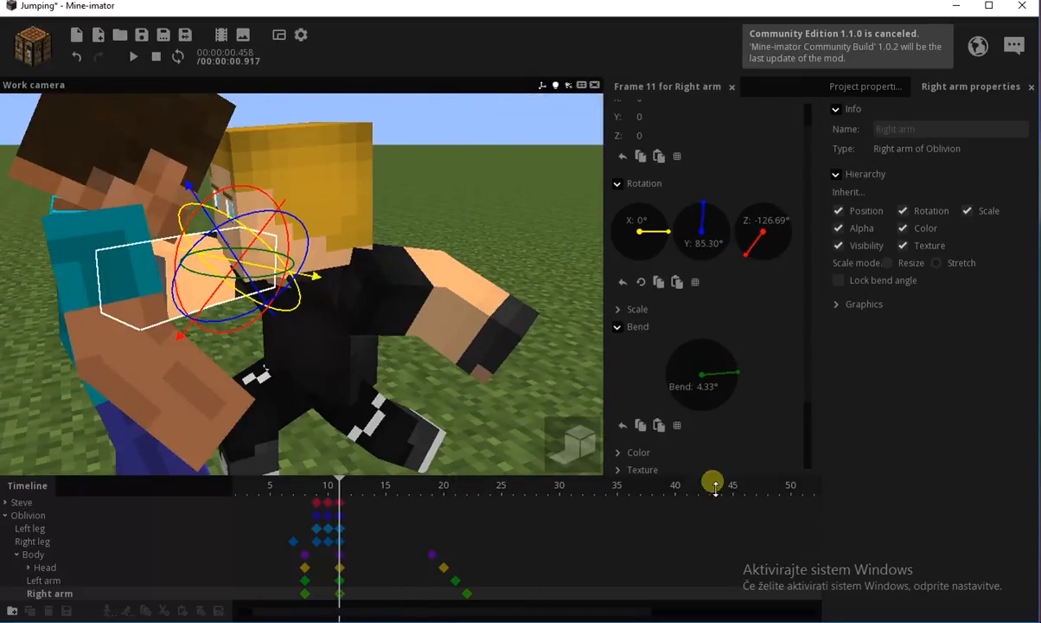
{"action": "scroll", "coordinate": [670, 454], "scroll_direction": "down", "scroll_amount": 3}
{"action": "left_click", "coordinate": [751, 426]}
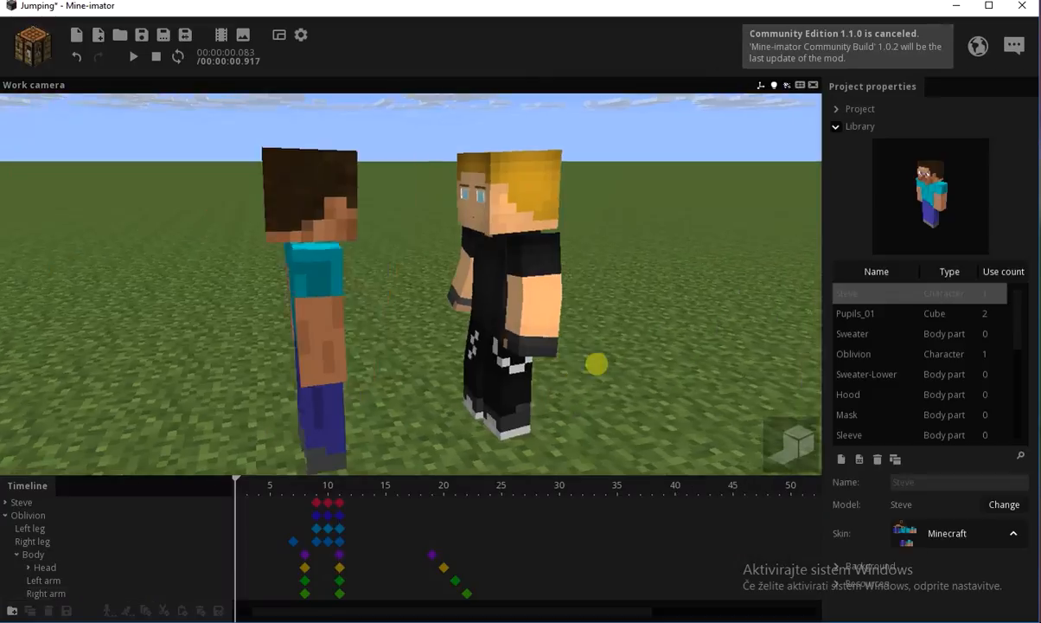
{"action": "key", "text": "space"}
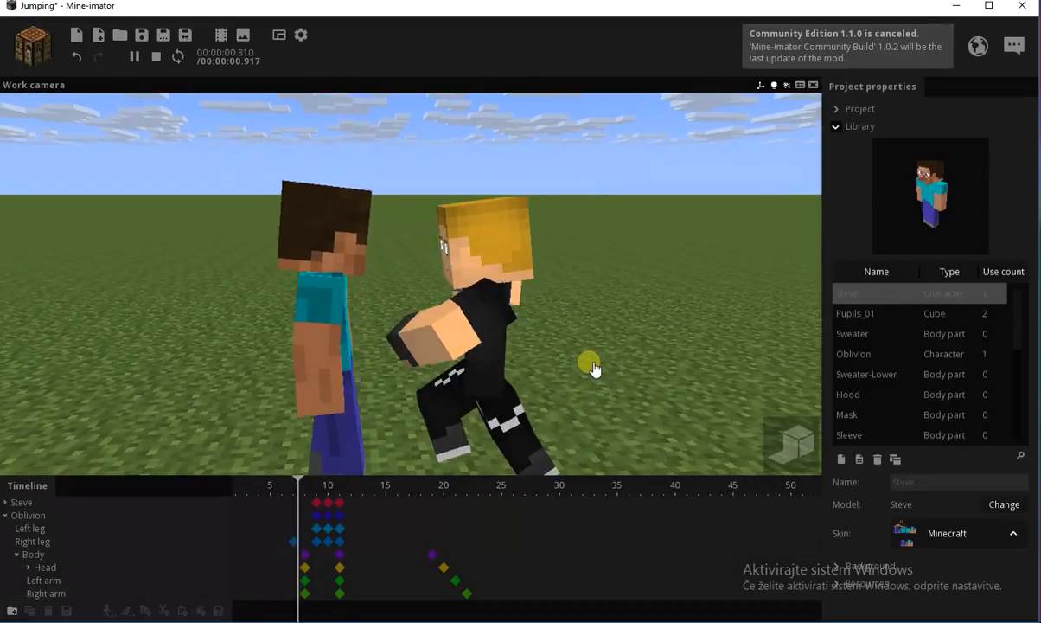
{"action": "left_click_drag", "start_coordinate": [297, 489], "coordinate": [498, 502]}
{"action": "scroll", "coordinate": [472, 417], "scroll_direction": "down", "scroll_amount": 2}
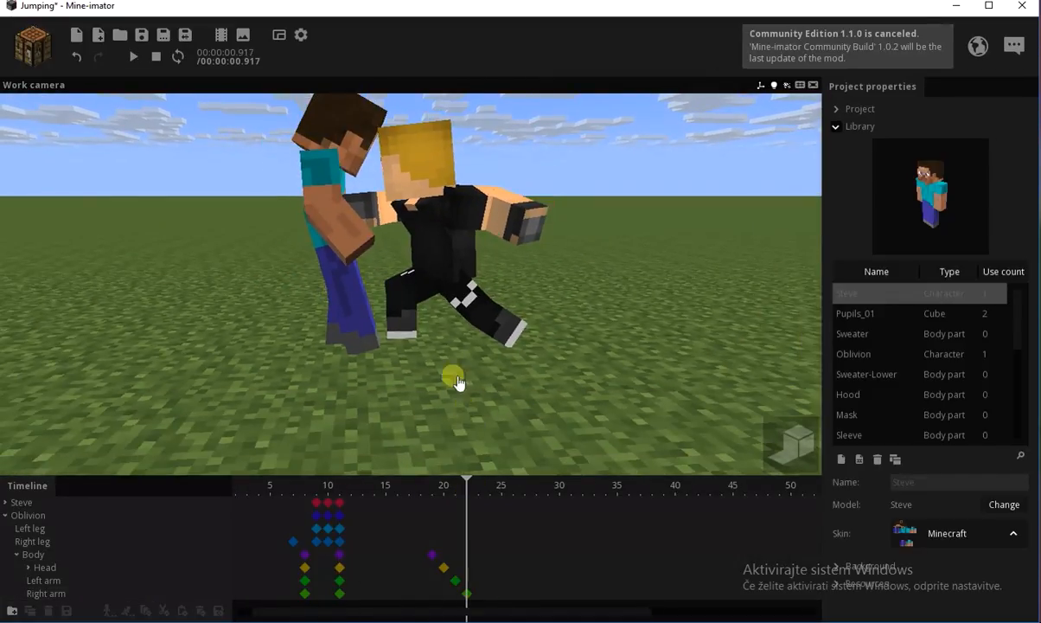
Collapse Oblivion's timeline tracks, expand Steve's, save the project and go to frame 11.
{"action": "left_click", "coordinate": [7, 515]}
{"action": "left_click", "coordinate": [6, 502]}
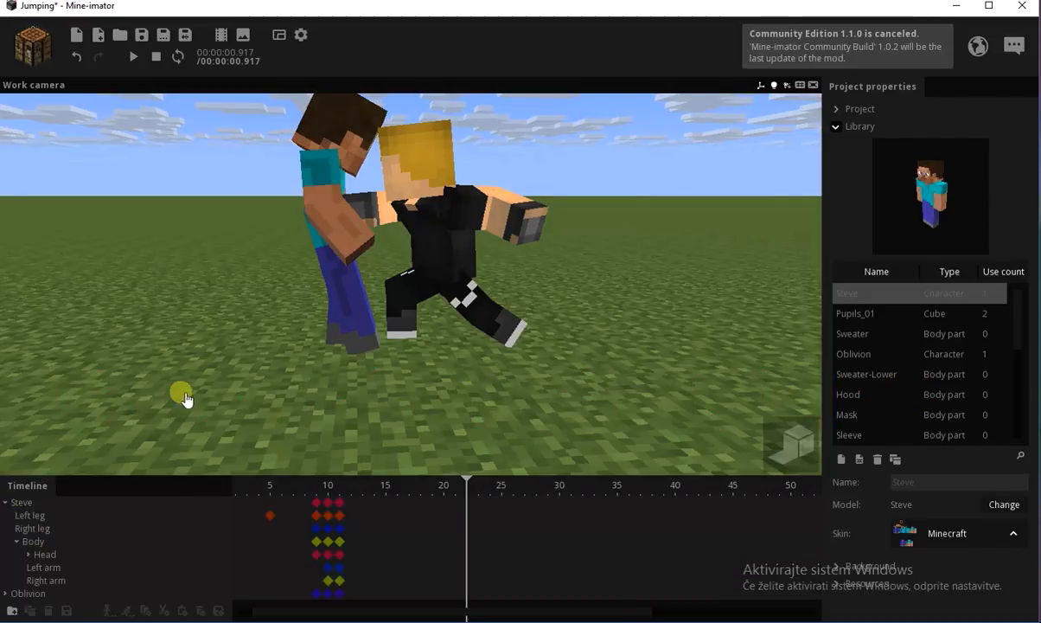
{"action": "scroll", "coordinate": [216, 390], "scroll_direction": "down", "scroll_amount": 2}
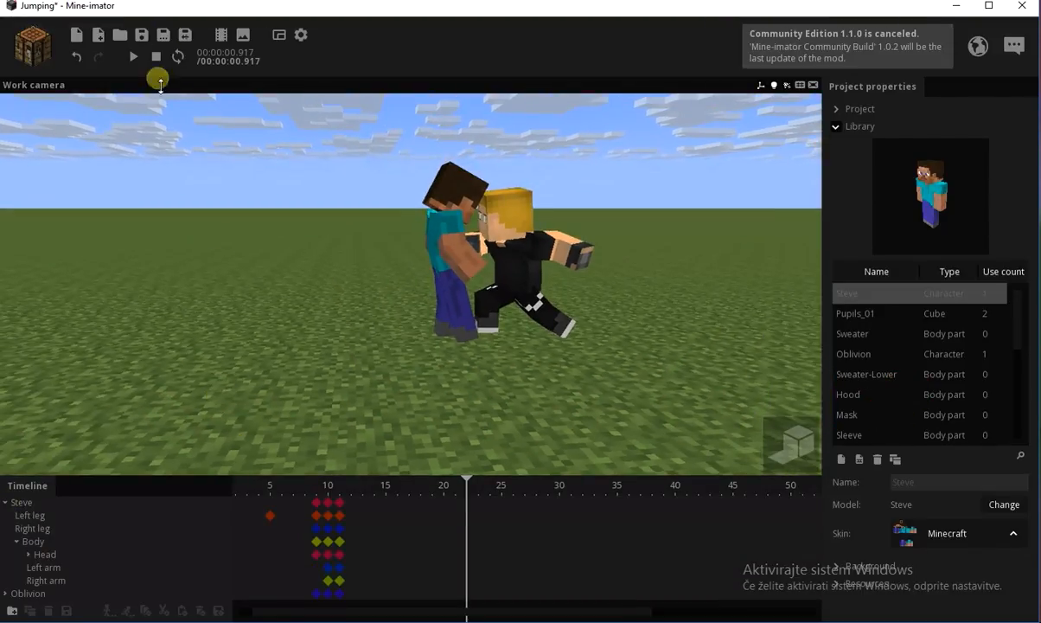
{"action": "key", "text": "ctrl+s"}
{"action": "mouse_move", "coordinate": [332, 481]}
{"action": "left_mouse_down"}
{"action": "mouse_move", "coordinate": [221, 484]}
{"action": "mouse_move", "coordinate": [399, 491]}
{"action": "mouse_move", "coordinate": [344, 498]}
{"action": "left_mouse_up"}
{"action": "mouse_move", "coordinate": [476, 267]}
{"action": "right_mouse_down"}
{"action": "mouse_move", "coordinate": [486, 268]}
{"action": "mouse_move", "coordinate": [476, 265]}
{"action": "right_mouse_up"}
Put the Steve character into a new timeline folder named Steve and expand it.
{"action": "left_click", "coordinate": [12, 506]}
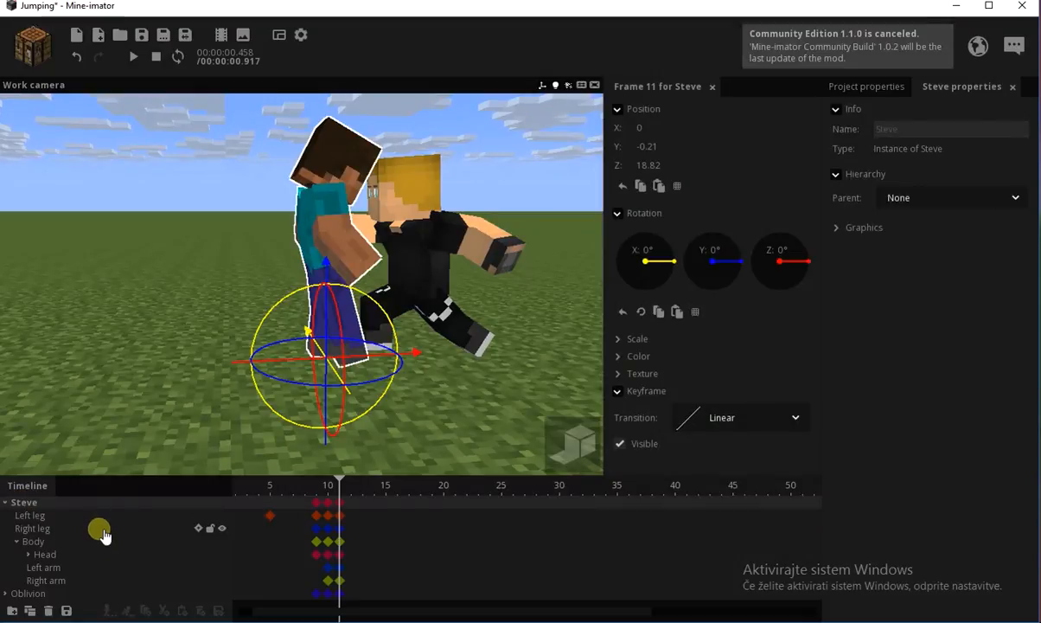
{"action": "left_click", "coordinate": [14, 610]}
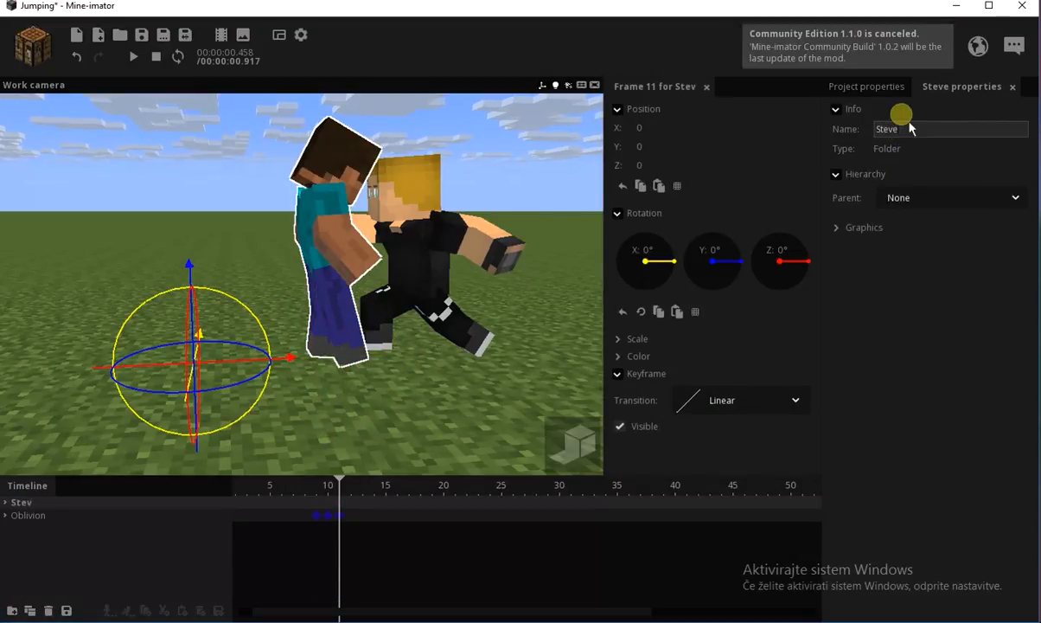
{"action": "left_click", "coordinate": [221, 174]}
{"action": "left_click", "coordinate": [5, 502]}
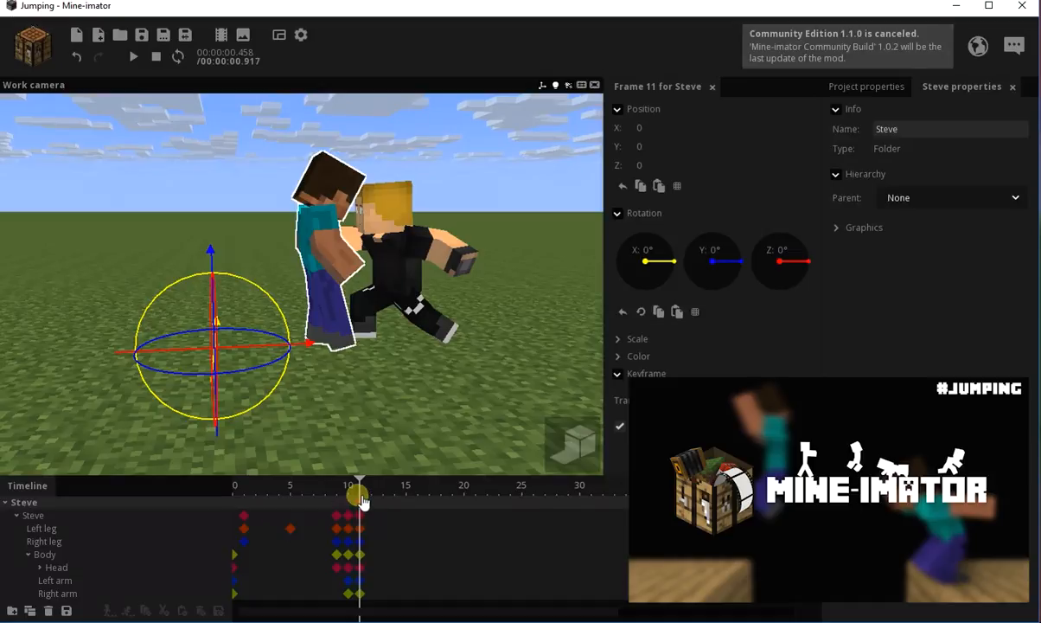
Add keyframes for the Steve folder at frames 0 and 11 and play back the animation.
{"action": "left_click", "coordinate": [236, 502]}
{"action": "left_click", "coordinate": [337, 447]}
{"action": "left_click_drag", "start_coordinate": [239, 493], "coordinate": [360, 499]}
{"action": "right_click_drag", "start_coordinate": [295, 377], "coordinate": [381, 432]}
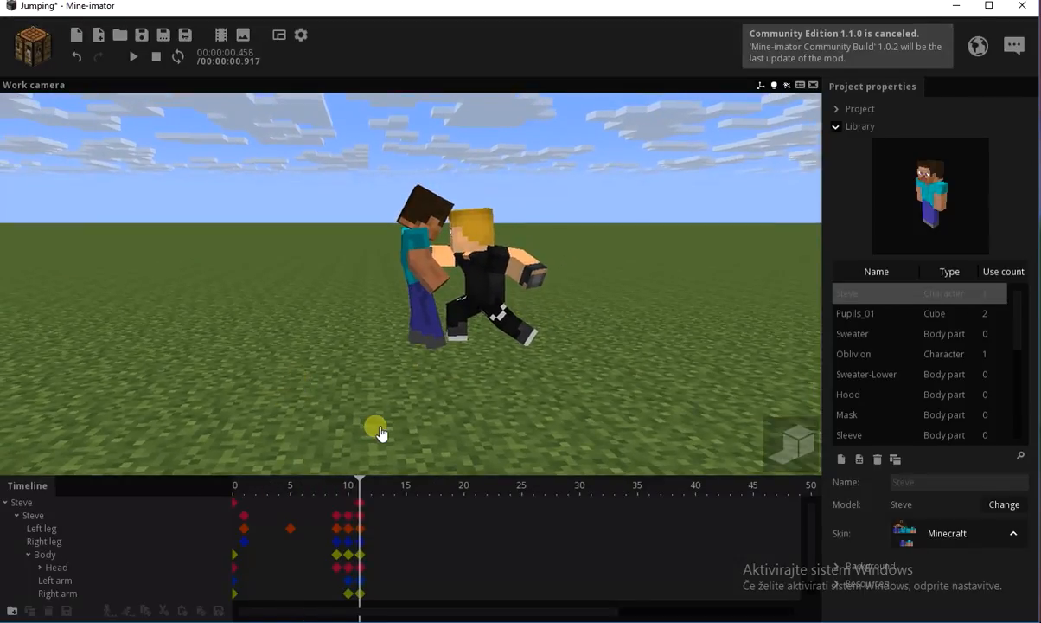
{"action": "key", "text": "space"}
{"action": "key", "text": "space"}
{"action": "key", "text": "space"}
{"action": "key", "text": "space"}
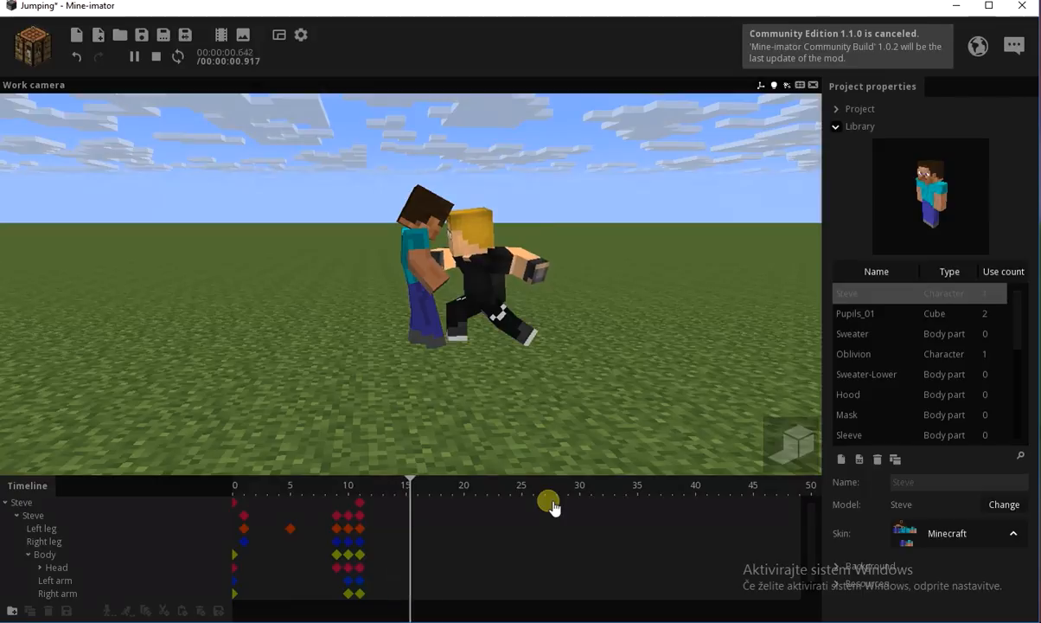
Add a keyframe for the Steve character at frame 27 and move him away from Oblivion to Z -29.72.
{"action": "left_click_drag", "start_coordinate": [562, 506], "coordinate": [552, 500]}
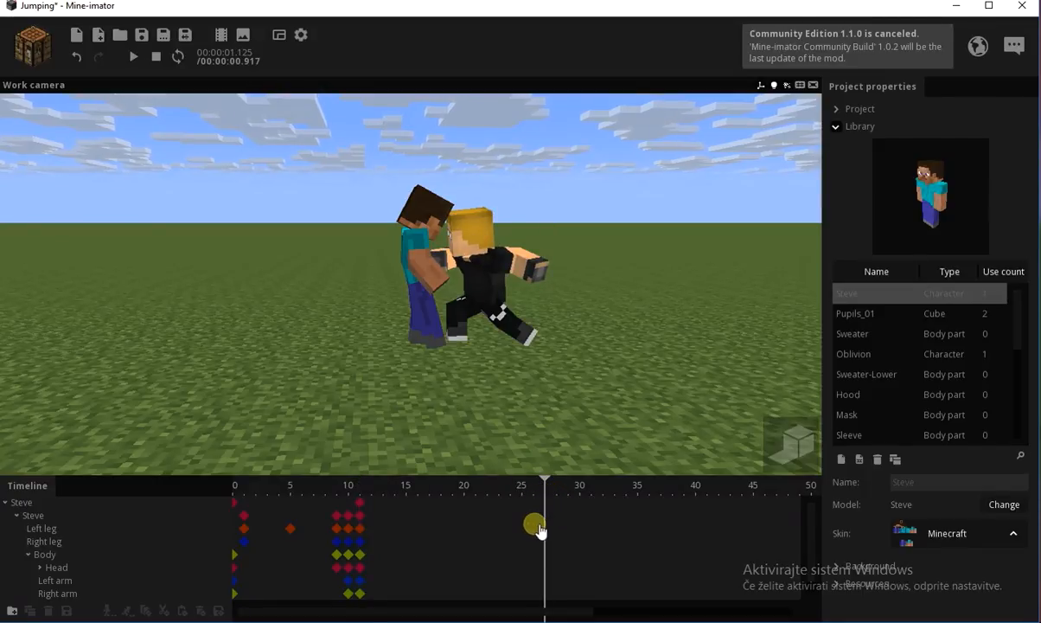
{"action": "left_click", "coordinate": [546, 530]}
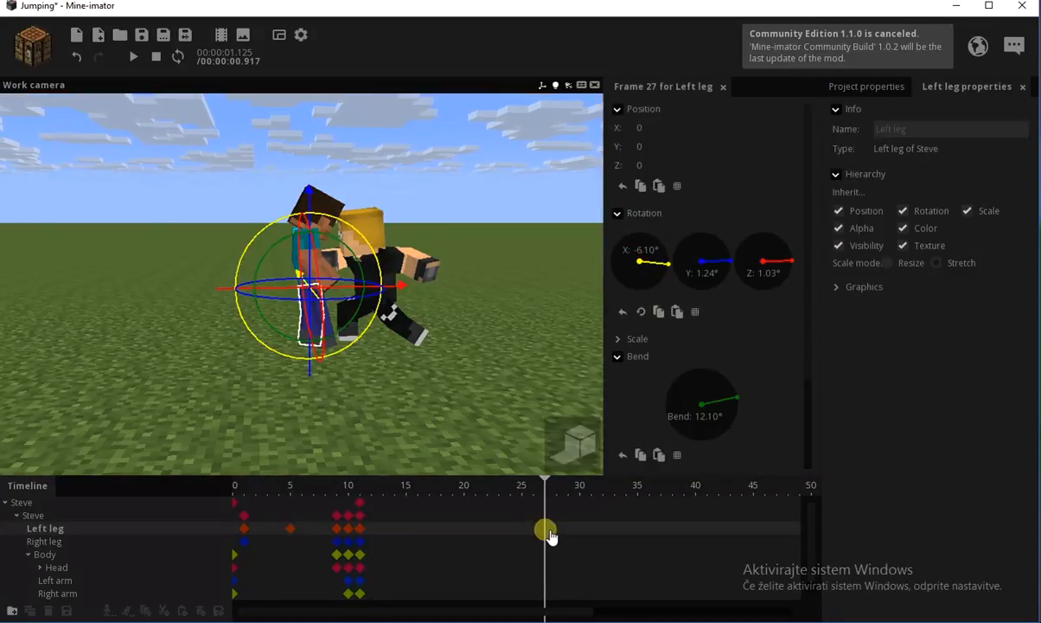
{"action": "left_click", "coordinate": [545, 516]}
{"action": "right_click_drag", "start_coordinate": [449, 344], "coordinate": [432, 319]}
{"action": "left_click_drag", "start_coordinate": [432, 318], "coordinate": [263, 302]}
{"action": "left_click_drag", "start_coordinate": [564, 483], "coordinate": [246, 484]}
{"action": "key", "text": "space"}
{"action": "left_click", "coordinate": [545, 515]}
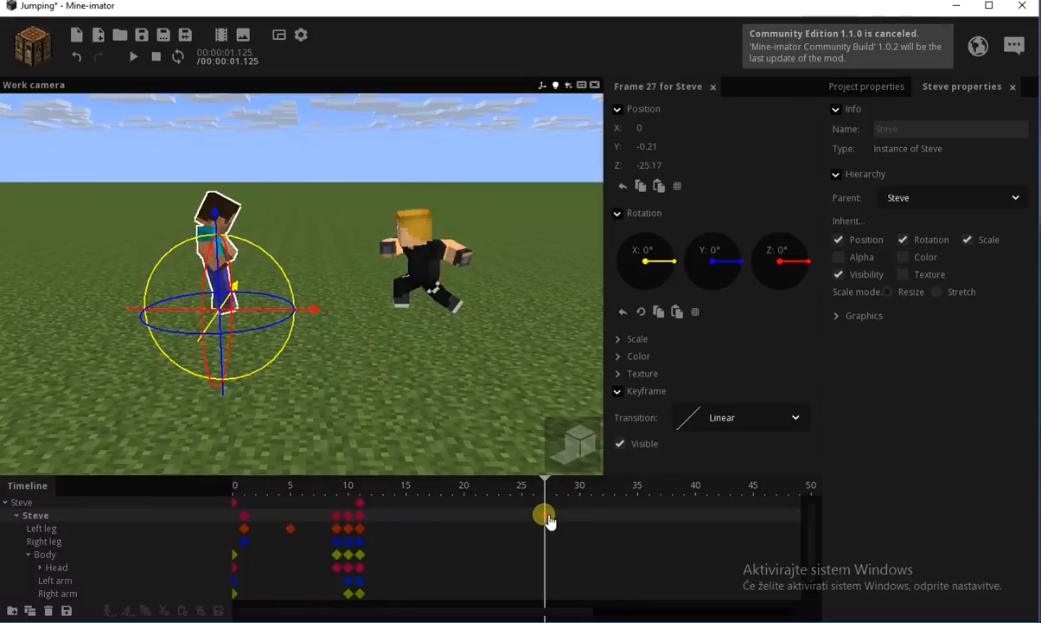
{"action": "left_click_drag", "start_coordinate": [314, 313], "coordinate": [297, 312]}
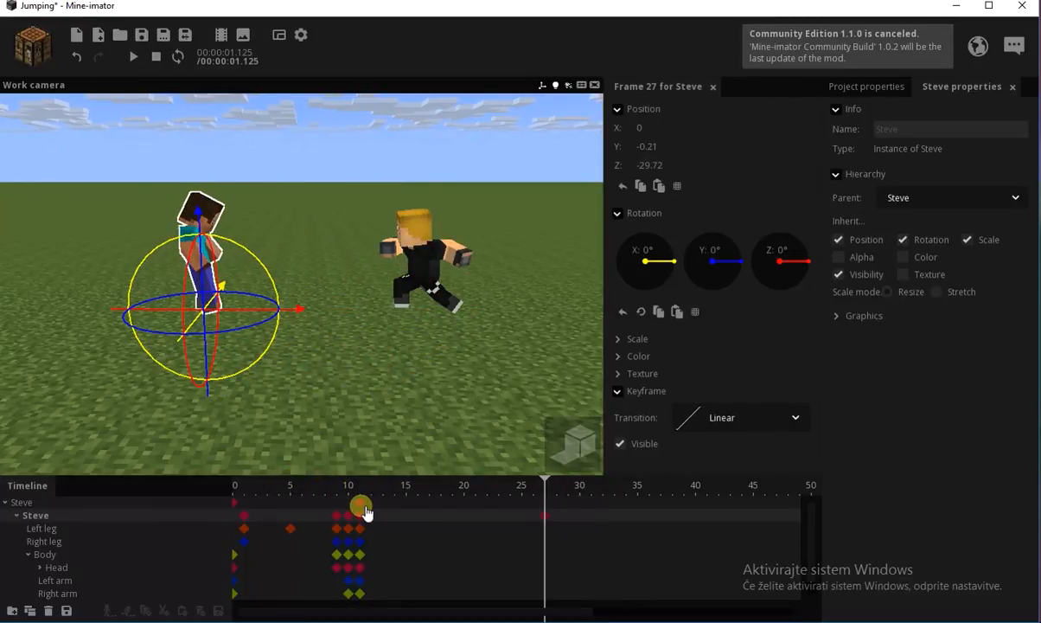
Add keyframes for Steve's legs and body at frame 27 and rotate them together, bringing the body to about -90.58° on X.
{"action": "left_click", "coordinate": [542, 540]}
{"action": "left_click", "coordinate": [542, 554]}
{"action": "left_click_drag", "start_coordinate": [554, 551], "coordinate": [528, 521]}
{"action": "key", "text": "w"}
{"action": "right_click_drag", "start_coordinate": [369, 353], "coordinate": [369, 353]}
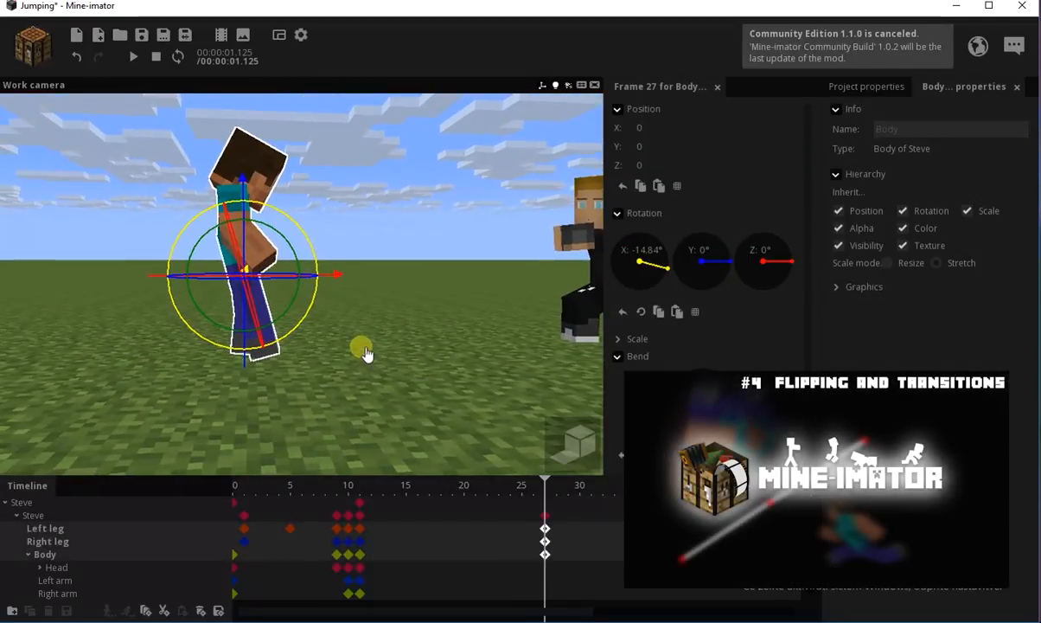
{"action": "left_click_drag", "start_coordinate": [290, 344], "coordinate": [326, 251]}
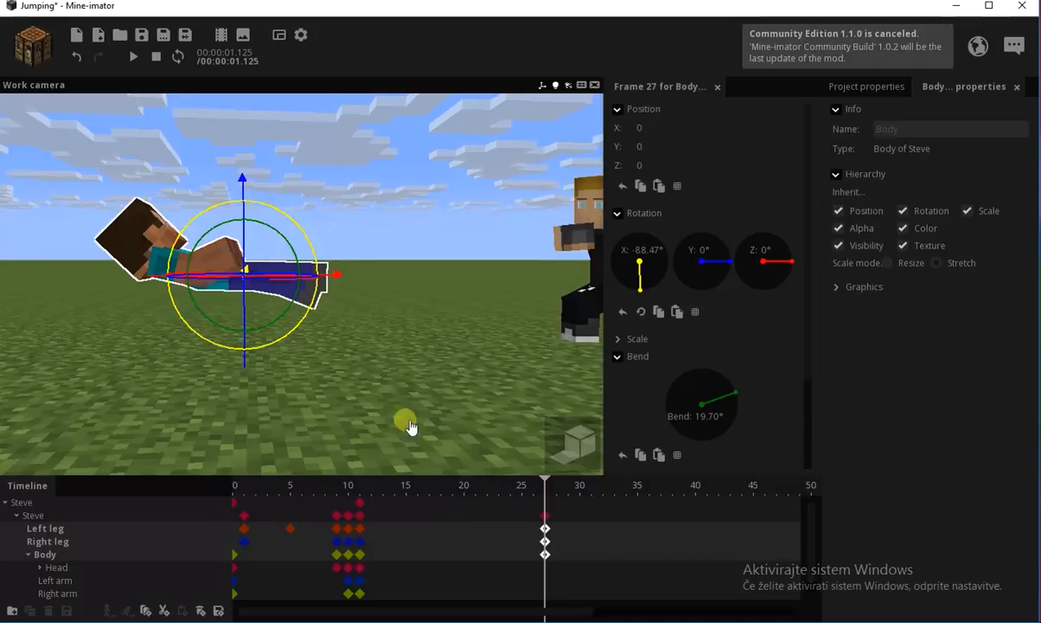
{"action": "left_click_drag", "start_coordinate": [311, 250], "coordinate": [325, 240]}
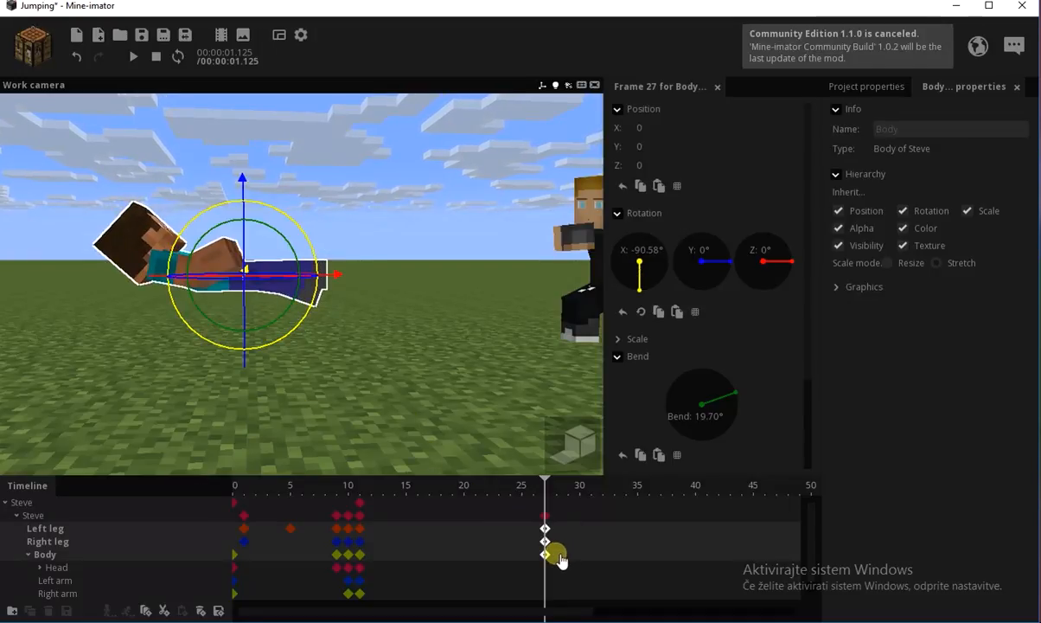
At frame 27, rotate Steve's body to about -85.61° on X with a 34.13° bend, and his head to 43.25° on X.
{"action": "left_click", "coordinate": [555, 556]}
{"action": "left_click_drag", "start_coordinate": [275, 338], "coordinate": [368, 380]}
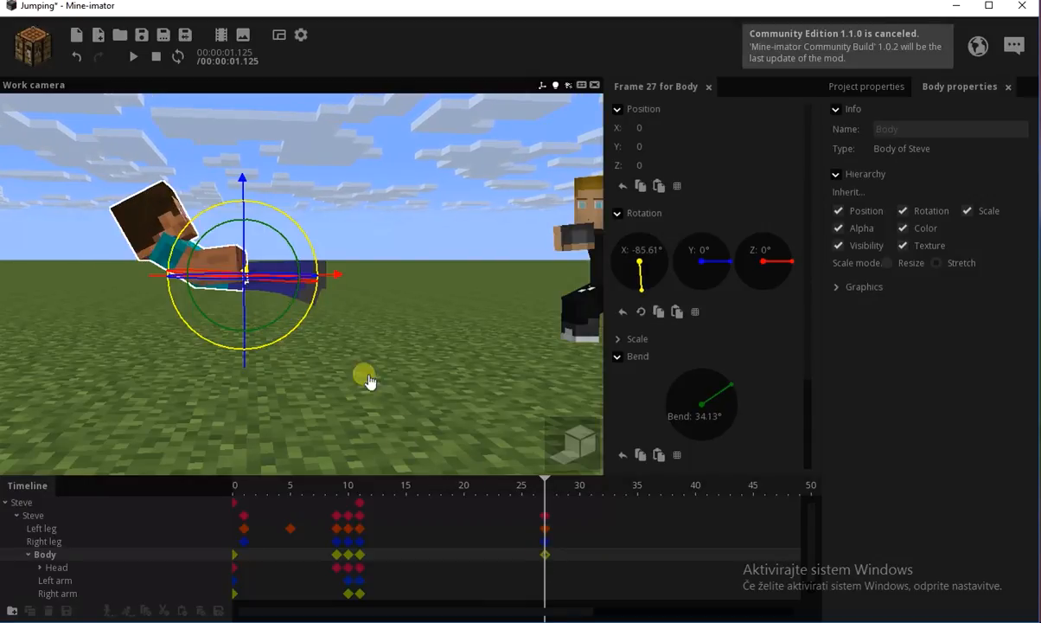
{"action": "left_click", "coordinate": [544, 567]}
{"action": "left_click_drag", "start_coordinate": [263, 309], "coordinate": [227, 305]}
{"action": "key", "text": "w"}
{"action": "right_click_drag", "start_coordinate": [325, 254], "coordinate": [338, 233]}
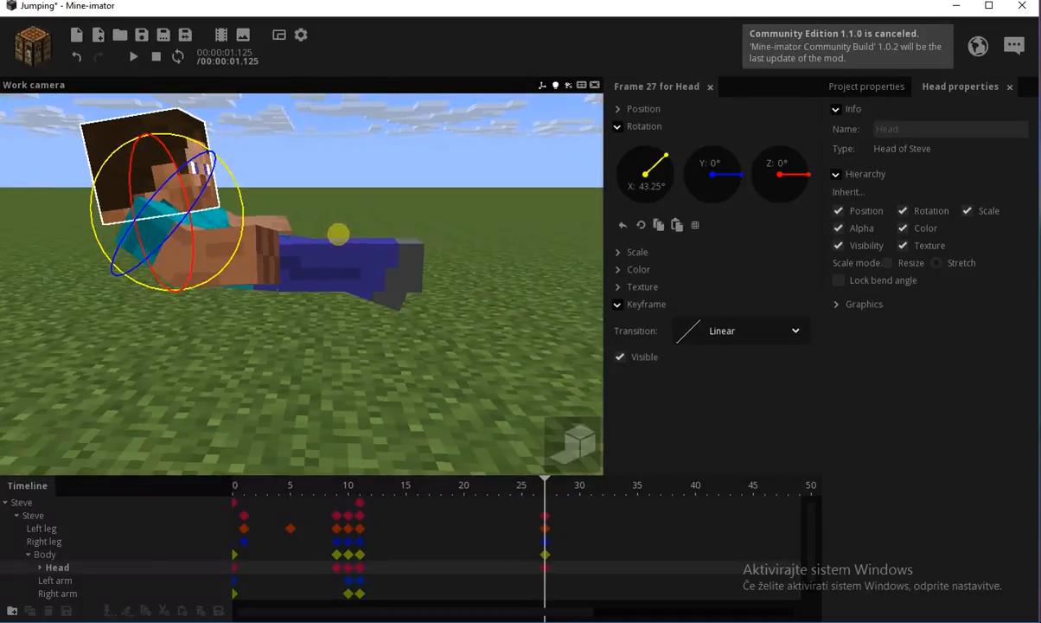
Vary the pose of Steve's legs at frame 27, giving the left leg a bend of about 29.83°.
{"action": "left_click", "coordinate": [543, 541]}
{"action": "left_click_drag", "start_coordinate": [327, 334], "coordinate": [337, 323]}
{"action": "left_click", "coordinate": [536, 540]}
{"action": "left_click", "coordinate": [309, 309]}
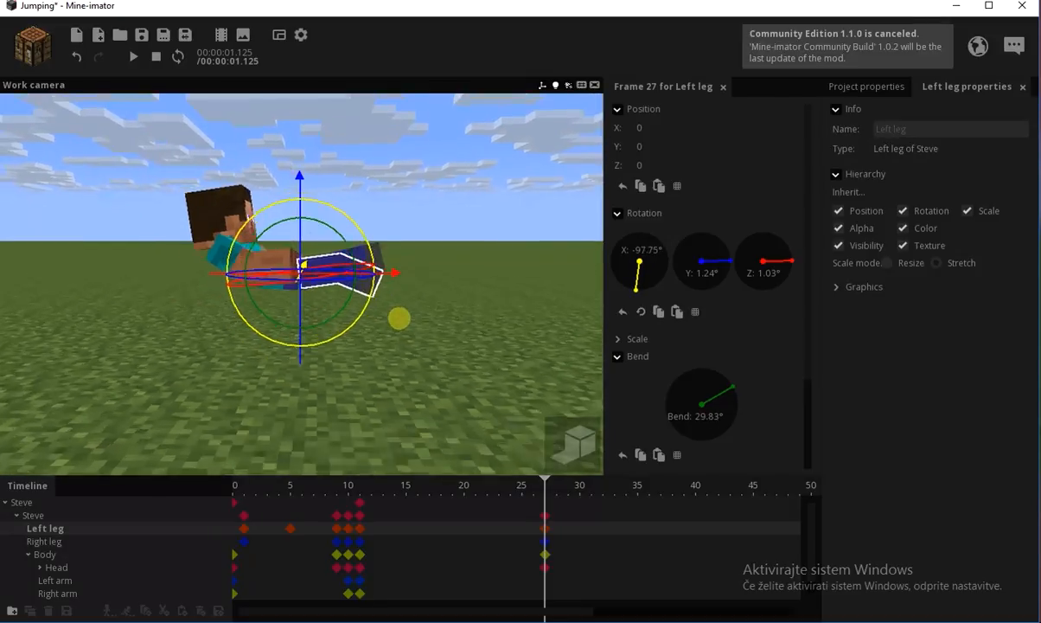
Lower the Steve folder to Y -9.94 at frame 27 and raise it slightly with a new keyframe at frame 19.
{"action": "left_click", "coordinate": [546, 515]}
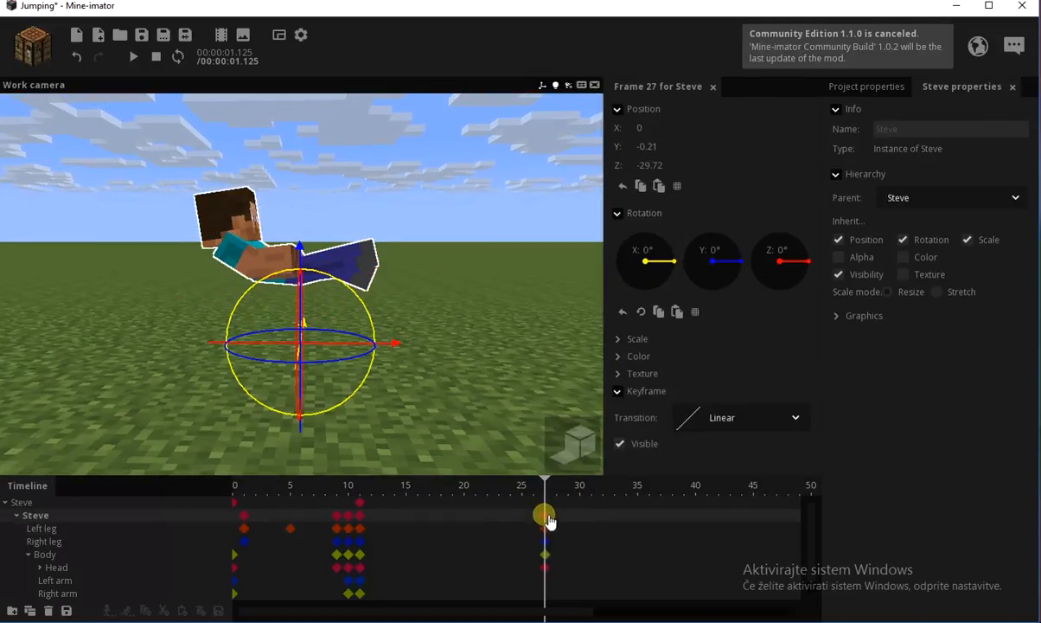
{"action": "left_click", "coordinate": [545, 504]}
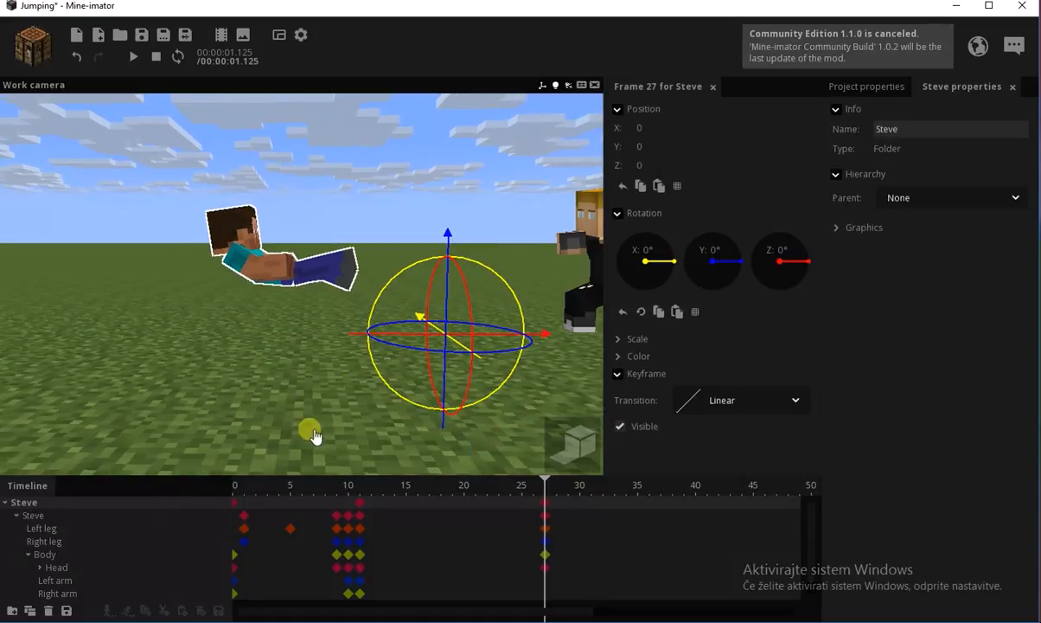
{"action": "left_click_drag", "start_coordinate": [443, 298], "coordinate": [430, 352]}
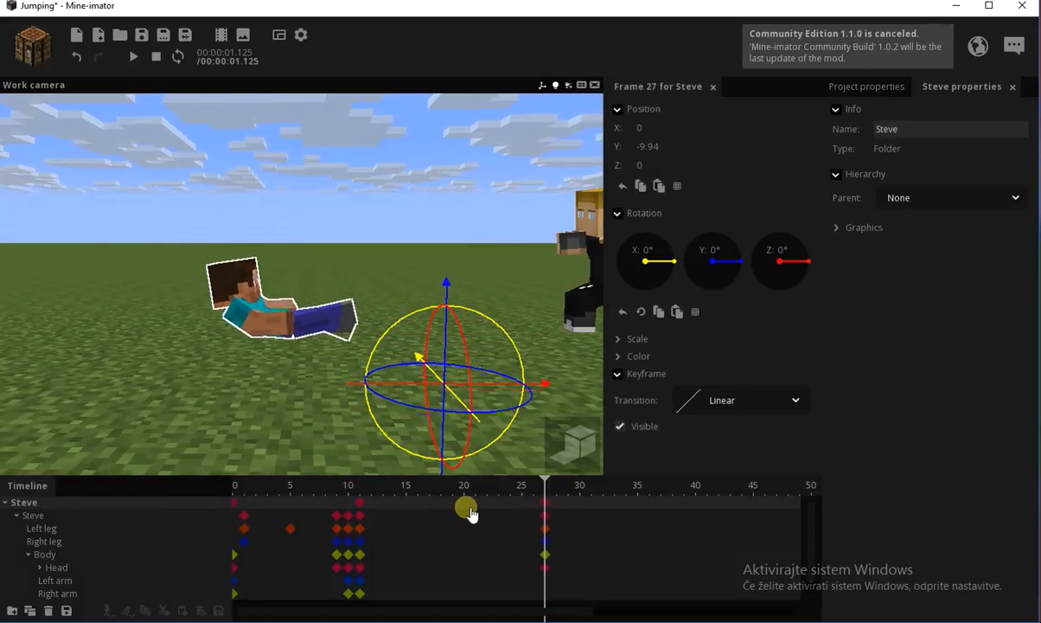
{"action": "left_click", "coordinate": [456, 507]}
{"action": "left_click_drag", "start_coordinate": [449, 421], "coordinate": [453, 382]}
Set the Steve folder's transitions to ease out (quadratic) at frame 11 and ease in at frame 19, and play back the fall.
{"action": "left_click_drag", "start_coordinate": [412, 490], "coordinate": [378, 508]}
{"action": "left_click", "coordinate": [718, 400]}
{"action": "left_click", "coordinate": [737, 476]}
{"action": "left_click", "coordinate": [453, 517]}
{"action": "left_click", "coordinate": [718, 400]}
{"action": "left_click", "coordinate": [693, 474]}
{"action": "left_click", "coordinate": [359, 502]}
{"action": "left_click", "coordinate": [278, 402]}
{"action": "key", "text": "space"}
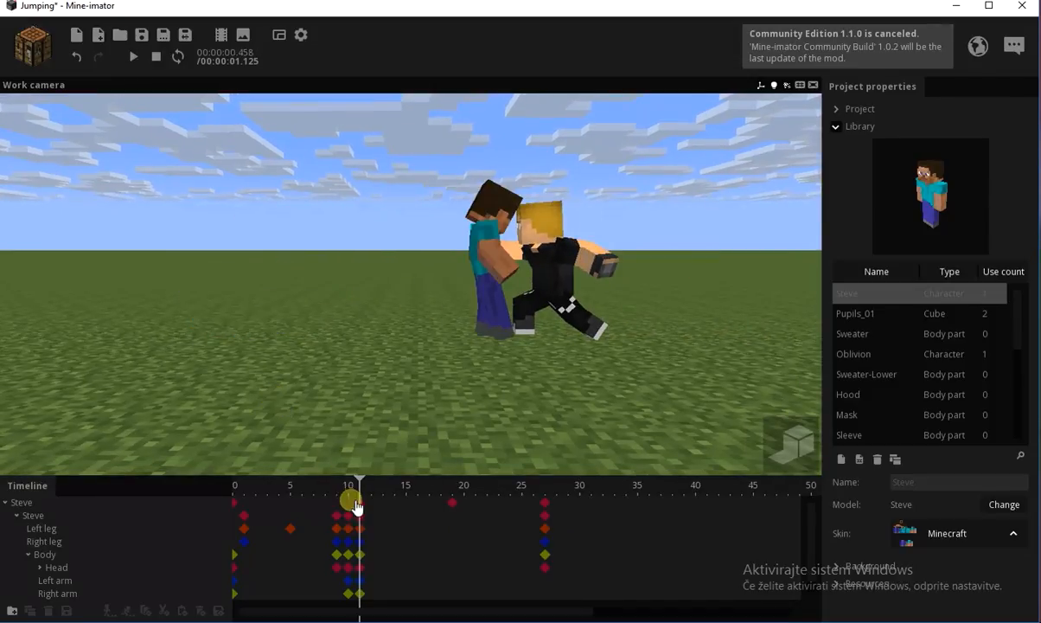
{"action": "left_click", "coordinate": [248, 489]}
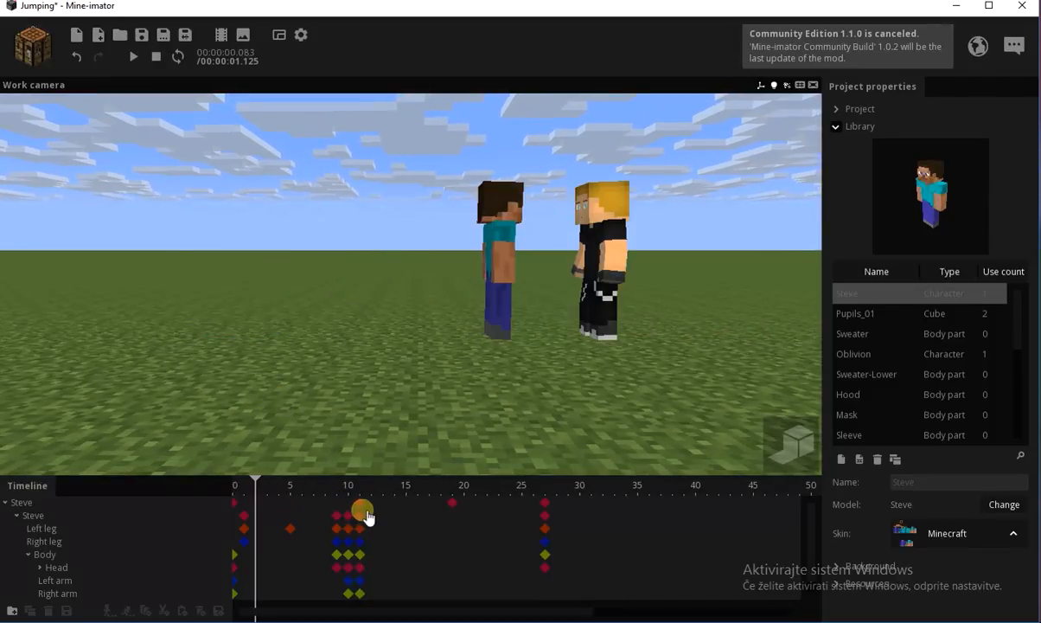
Lower the Steve folder slightly at frame 19 and play back the animation.
{"action": "left_click", "coordinate": [360, 501]}
{"action": "left_click", "coordinate": [451, 501]}
{"action": "left_click_drag", "start_coordinate": [298, 423], "coordinate": [295, 437]}
{"action": "mouse_move", "coordinate": [450, 495]}
{"action": "left_mouse_down"}
{"action": "mouse_move", "coordinate": [331, 490]}
{"action": "mouse_move", "coordinate": [529, 499]}
{"action": "mouse_move", "coordinate": [292, 497]}
{"action": "mouse_move", "coordinate": [413, 507]}
{"action": "mouse_move", "coordinate": [435, 479]}
{"action": "left_mouse_up"}
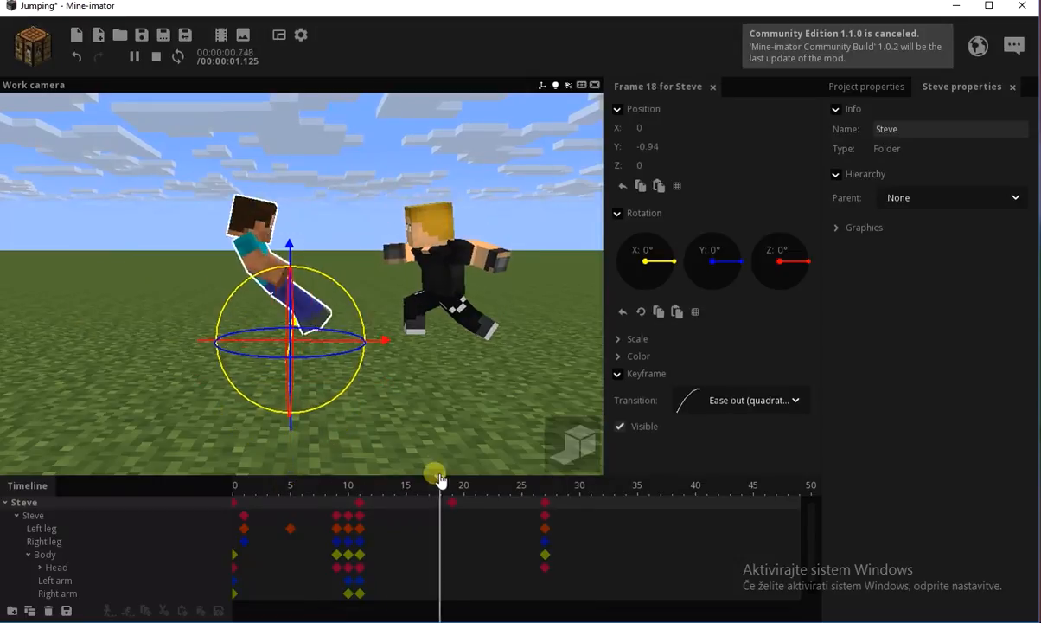
{"action": "left_click", "coordinate": [441, 456]}
Shift the Steve folder's frame 19 keyframe to frame 16 and all of Steve's frame 27 keyframes to frame 22, and review the timing.
{"action": "left_click_drag", "start_coordinate": [564, 500], "coordinate": [445, 578]}
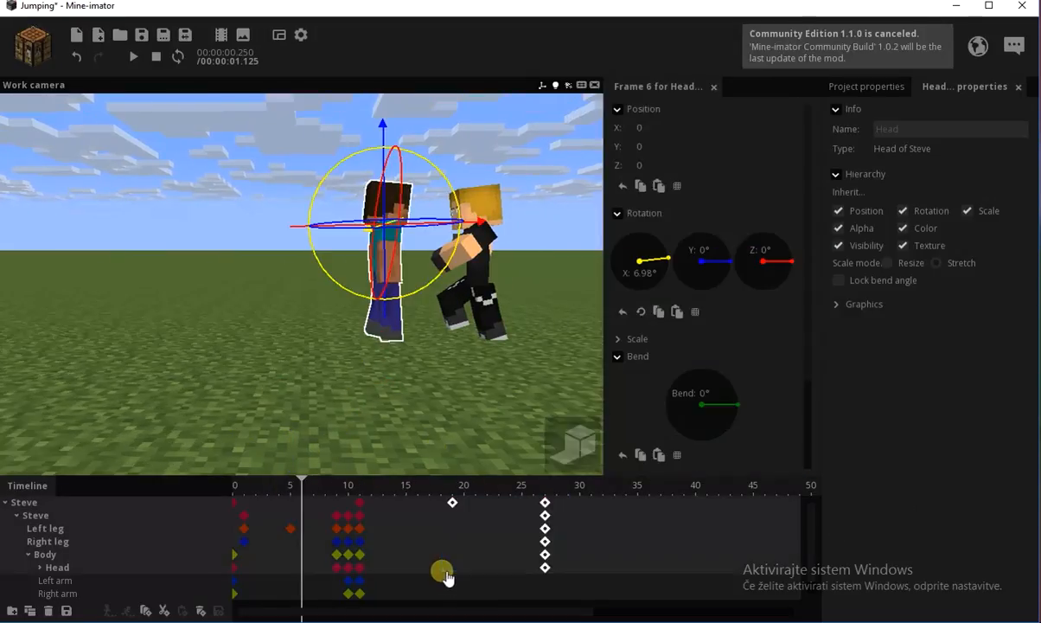
{"action": "left_click_drag", "start_coordinate": [454, 511], "coordinate": [429, 514]}
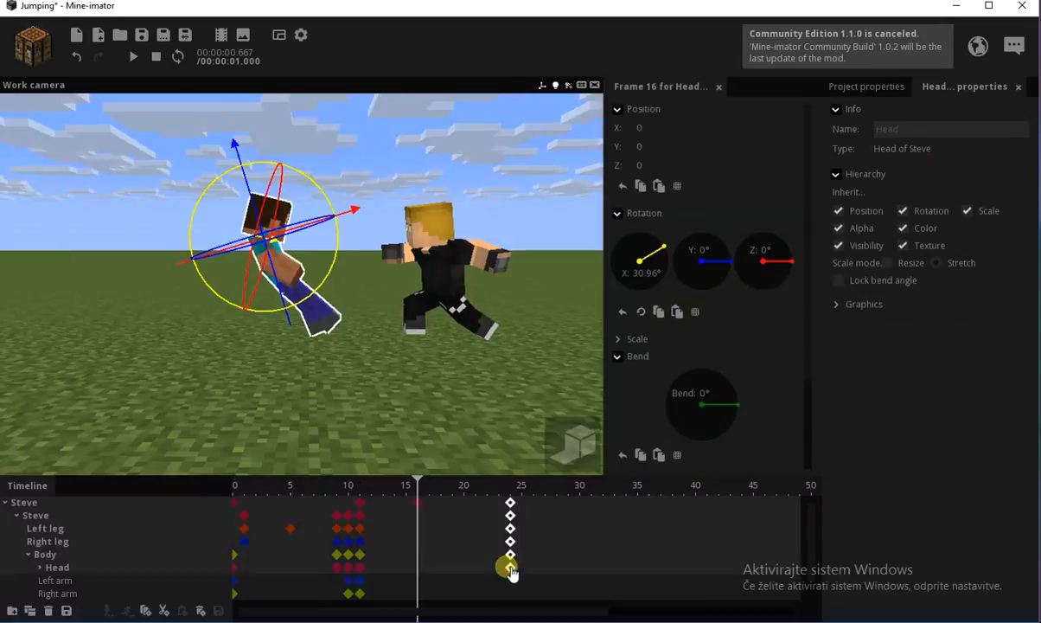
{"action": "left_click", "coordinate": [510, 502]}
{"action": "key", "text": "space"}
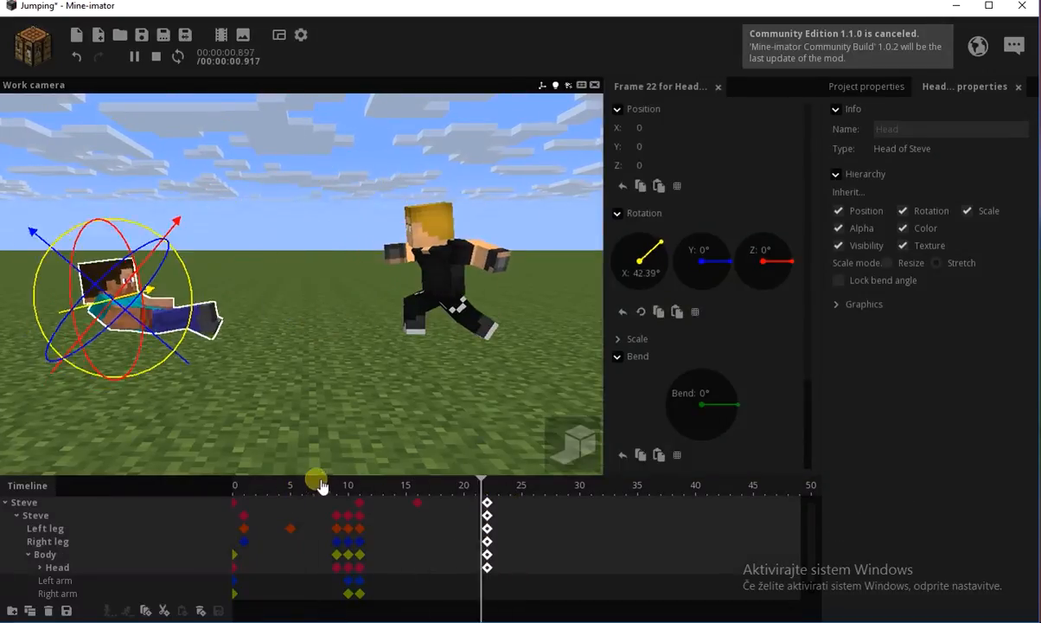
{"action": "left_click", "coordinate": [328, 448]}
{"action": "key", "text": "space"}
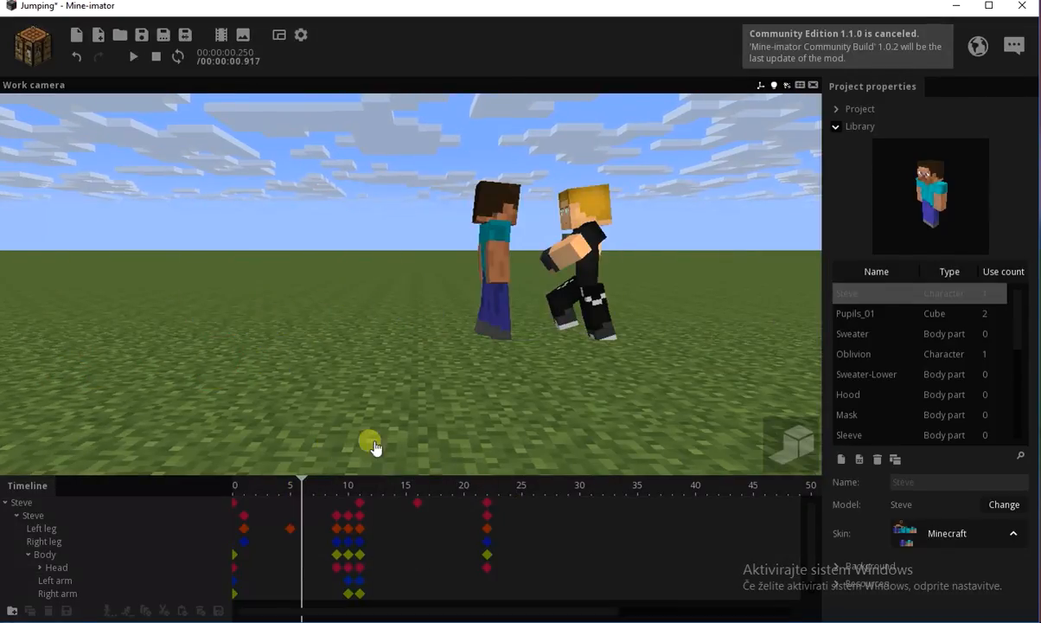
{"action": "left_click_drag", "start_coordinate": [339, 487], "coordinate": [466, 495]}
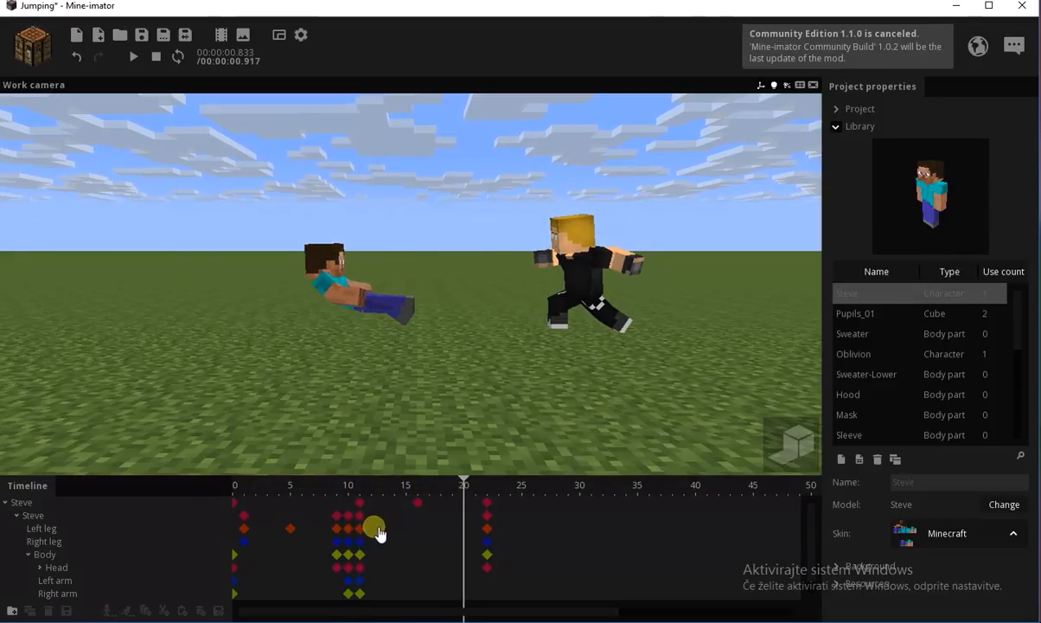
Set the transition of Steve's left leg, right leg and body keyframes at frame 11 to ease in (quadratic).
{"action": "left_click_drag", "start_coordinate": [371, 558], "coordinate": [363, 515]}
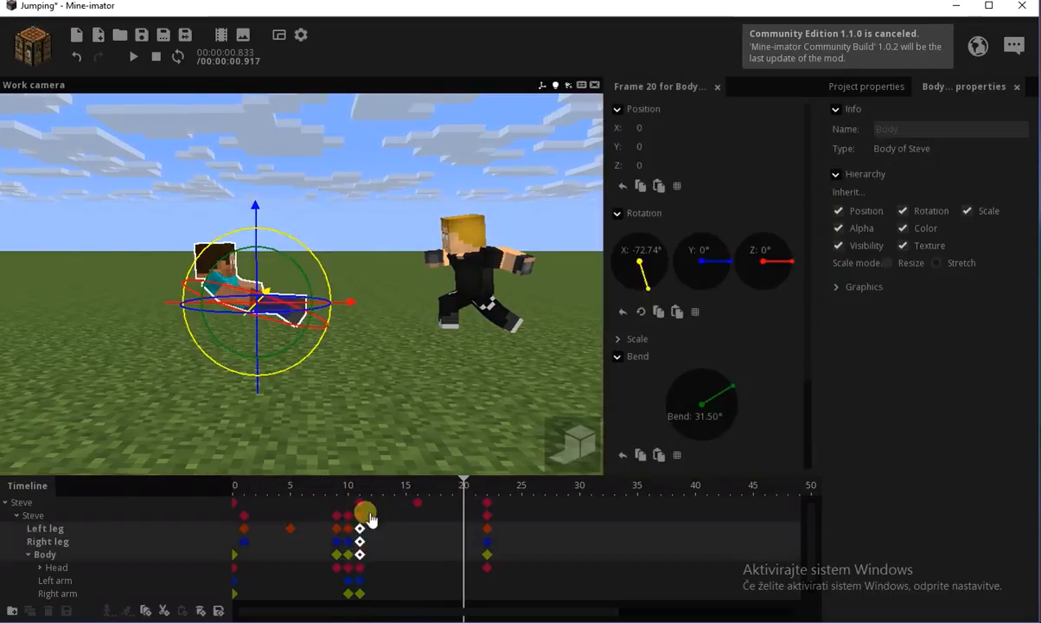
{"action": "left_click", "coordinate": [363, 486]}
{"action": "left_click", "coordinate": [810, 448]}
{"action": "left_click", "coordinate": [769, 428]}
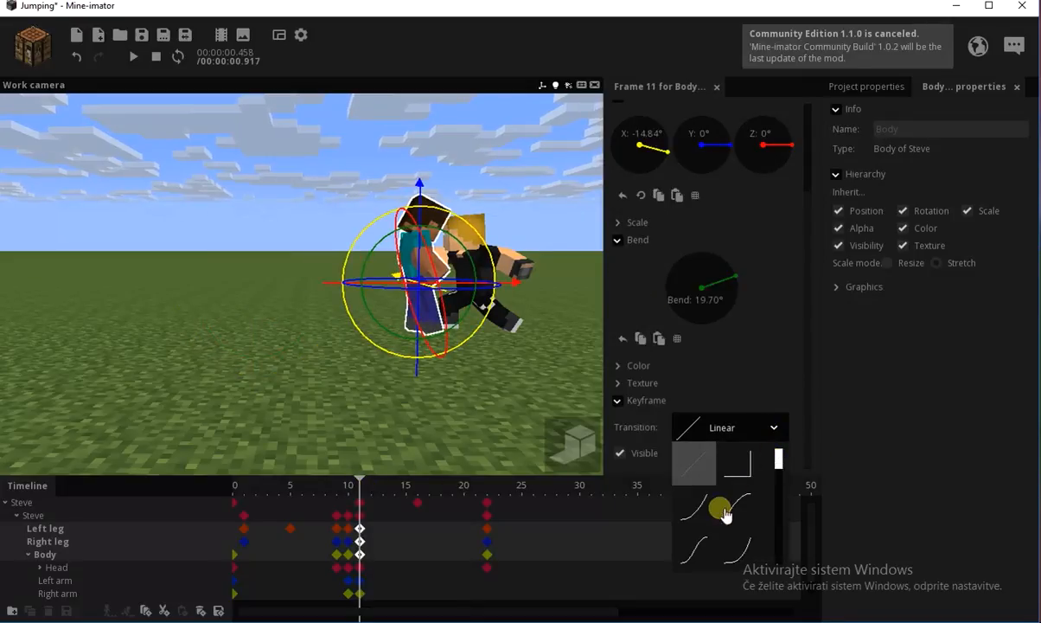
{"action": "left_click", "coordinate": [725, 510]}
{"action": "left_click", "coordinate": [737, 433]}
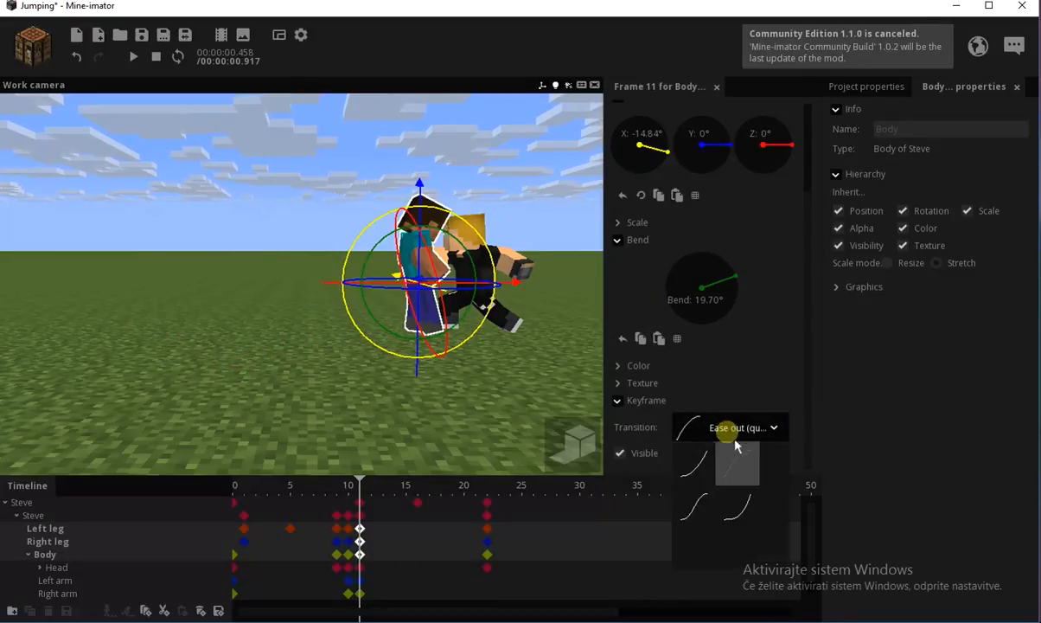
{"action": "left_click", "coordinate": [703, 503]}
{"action": "left_click", "coordinate": [732, 432]}
{"action": "left_click", "coordinate": [702, 469]}
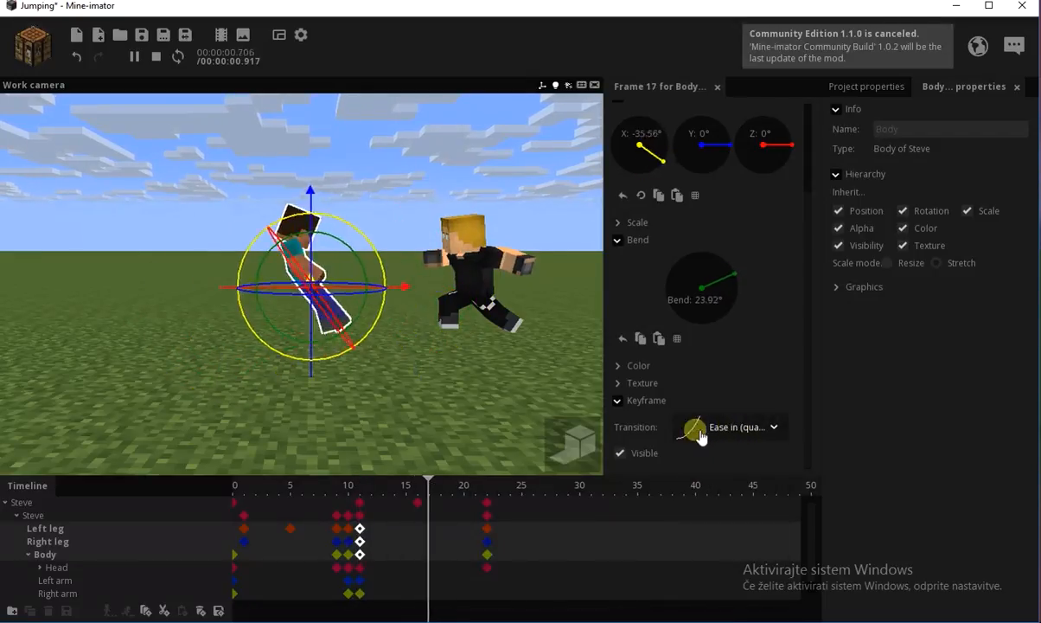
Examine Steve's motion just before and after the punch lands at frame 11.
{"action": "left_click", "coordinate": [493, 444]}
{"action": "left_click_drag", "start_coordinate": [376, 493], "coordinate": [437, 504]}
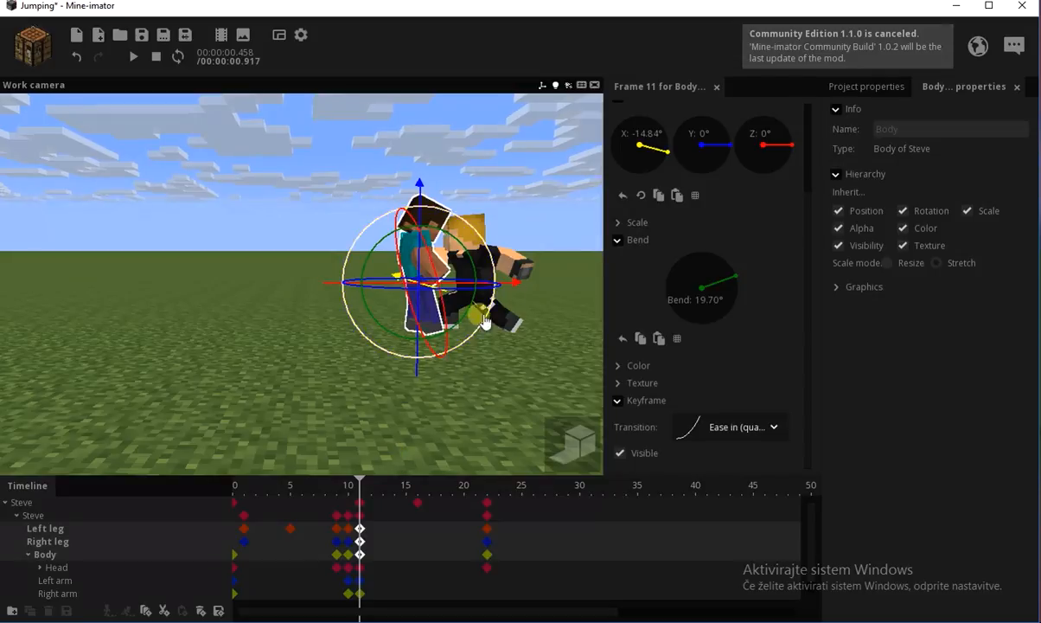
{"action": "left_click_drag", "start_coordinate": [370, 481], "coordinate": [344, 493]}
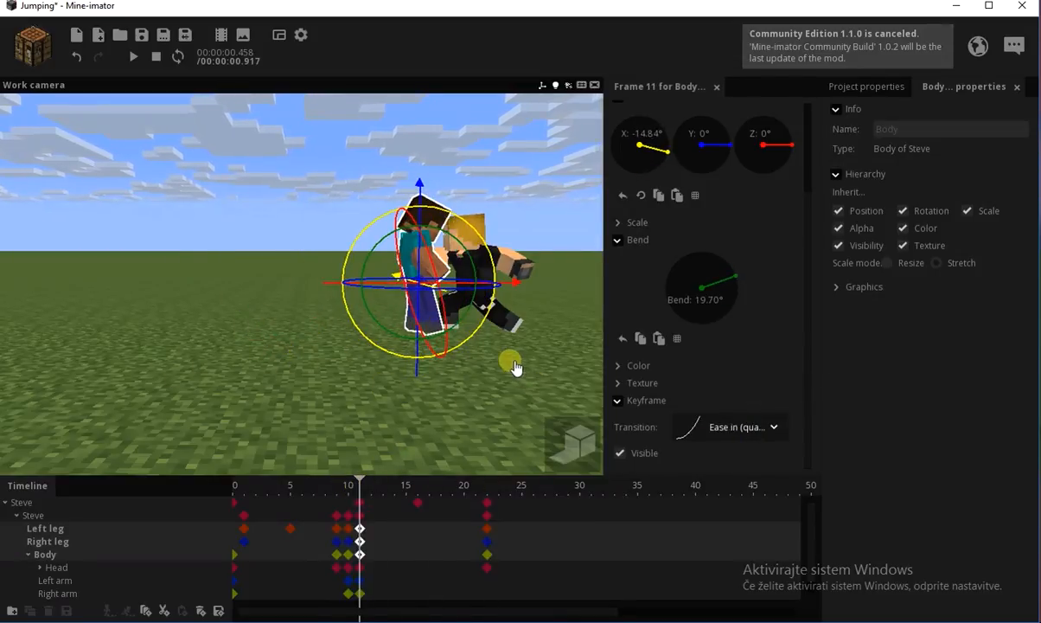
{"action": "left_click_drag", "start_coordinate": [435, 497], "coordinate": [331, 499]}
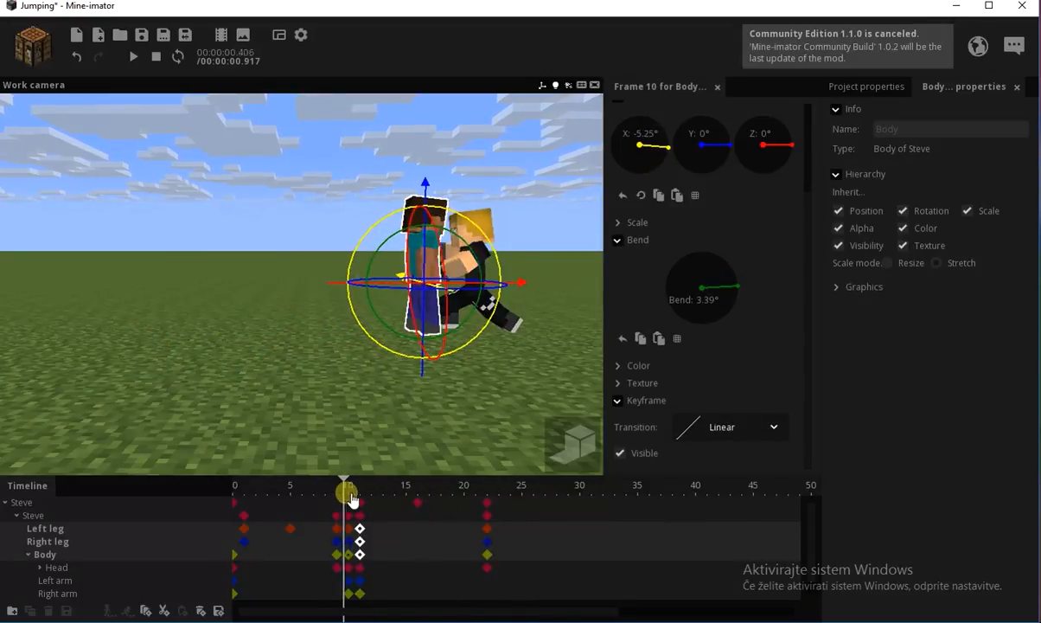
Review Steve's motion around the punch, save the project and play back the animation.
{"action": "left_click_drag", "start_coordinate": [457, 500], "coordinate": [334, 503]}
{"action": "left_click_drag", "start_coordinate": [409, 509], "coordinate": [193, 495]}
{"action": "left_click", "coordinate": [372, 399]}
{"action": "left_click", "coordinate": [141, 35]}
{"action": "key", "text": "space"}
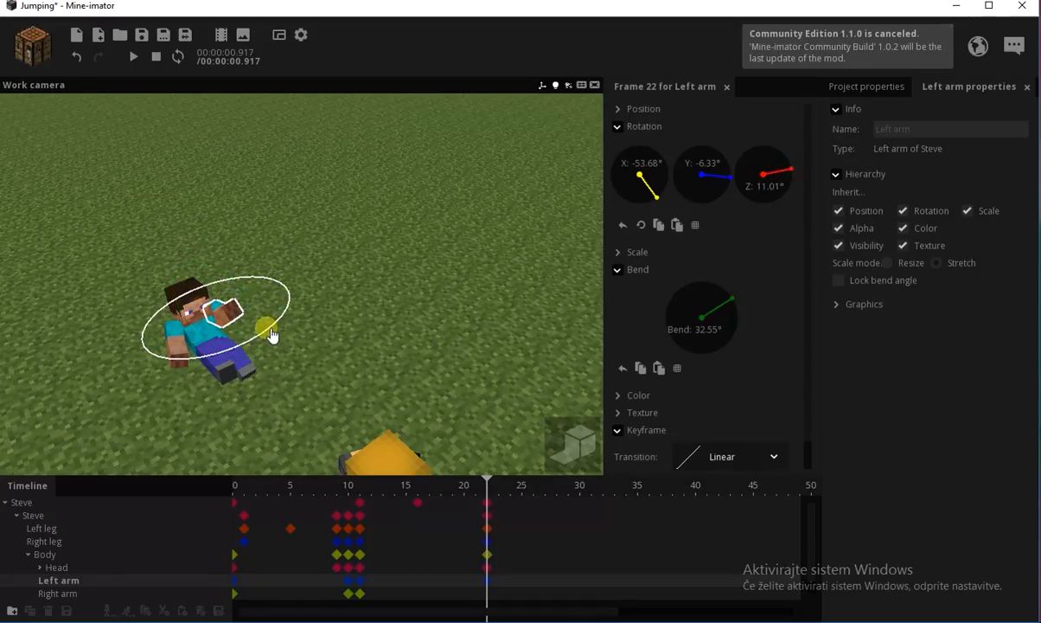
Rotate and bend Steve's left and right arms in the fall pose at frame 22, and play back the animation.
{"action": "right_click_drag", "start_coordinate": [428, 272], "coordinate": [426, 273]}
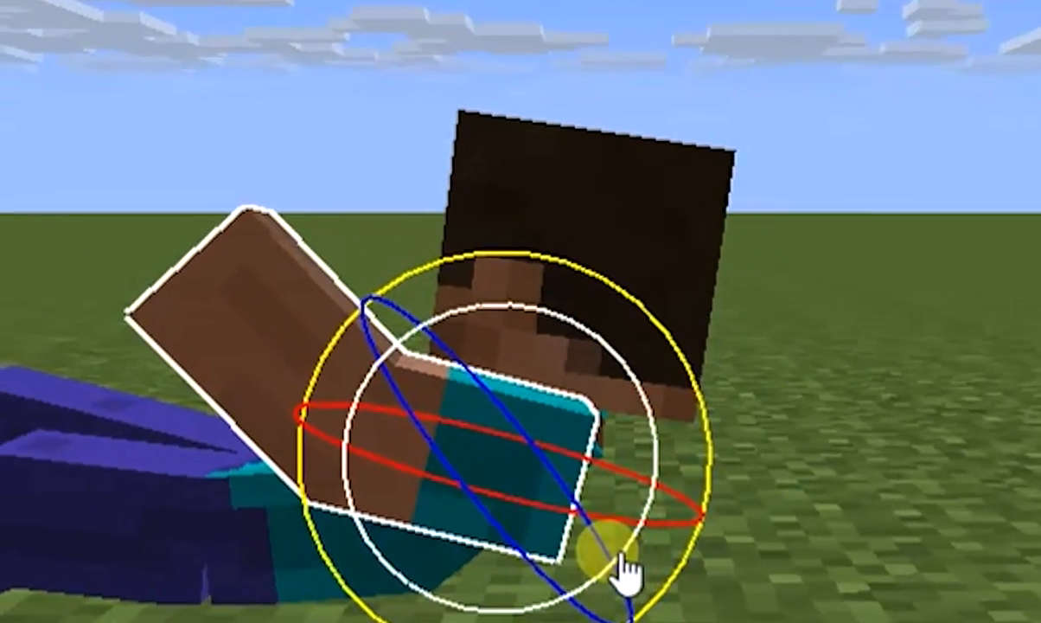
{"action": "right_click_drag", "start_coordinate": [625, 573], "coordinate": [350, 293]}
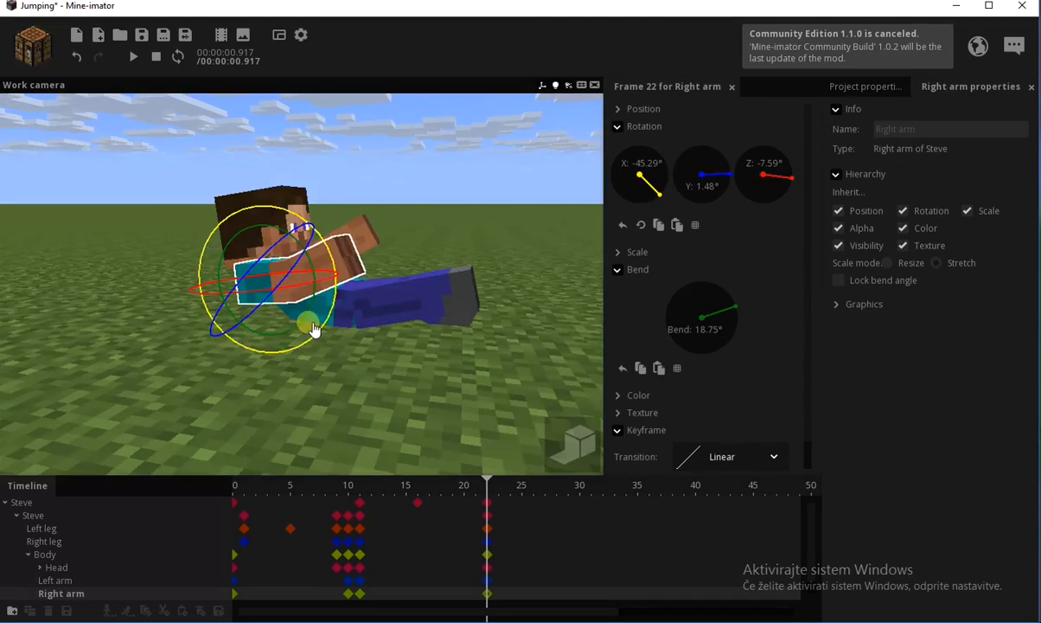
{"action": "left_click", "coordinate": [421, 218]}
{"action": "mouse_move", "coordinate": [449, 235]}
{"action": "left_mouse_down"}
{"action": "mouse_move", "coordinate": [449, 225]}
{"action": "mouse_move", "coordinate": [451, 238]}
{"action": "left_mouse_up"}
{"action": "left_click", "coordinate": [447, 491]}
{"action": "left_click_drag", "start_coordinate": [447, 490], "coordinate": [216, 488]}
{"action": "key", "text": "space"}
Slide the Steve character farther backward at frame 50, to about Z -52.
{"action": "left_click_drag", "start_coordinate": [329, 506], "coordinate": [487, 493]}
{"action": "left_click_drag", "start_coordinate": [446, 414], "coordinate": [468, 444]}
{"action": "left_click", "coordinate": [487, 516]}
{"action": "left_click_drag", "start_coordinate": [432, 611], "coordinate": [479, 610]}
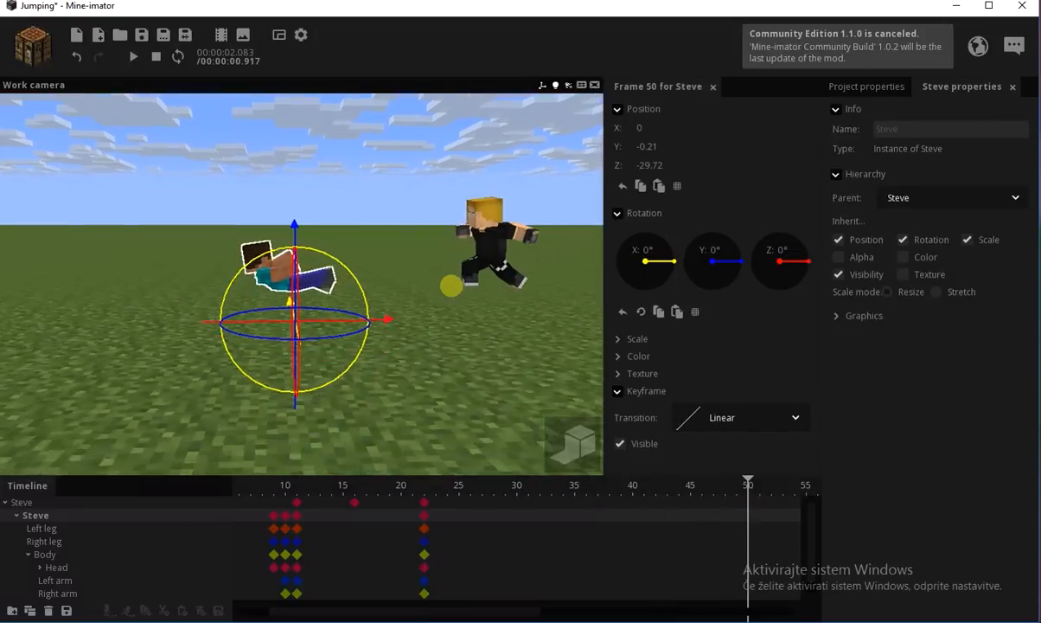
{"action": "left_click_drag", "start_coordinate": [390, 324], "coordinate": [311, 316]}
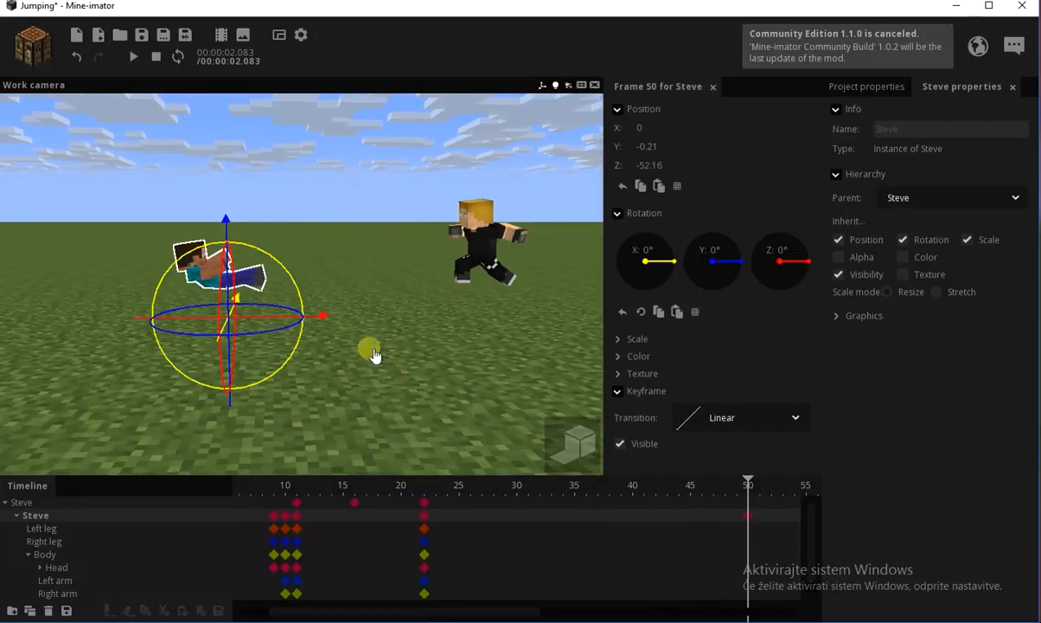
Set the Steve character's frame 22 keyframe transition to ease out (quadratic) and play back the slide.
{"action": "left_click", "coordinate": [424, 517]}
{"action": "left_click", "coordinate": [708, 510]}
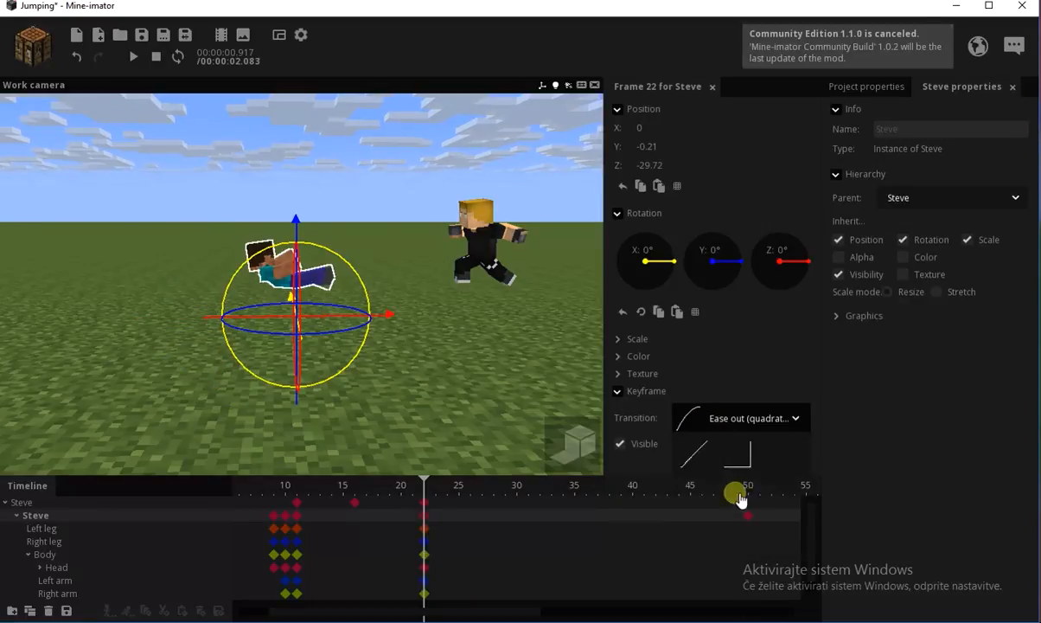
{"action": "key", "text": "space"}
{"action": "left_click", "coordinate": [472, 523]}
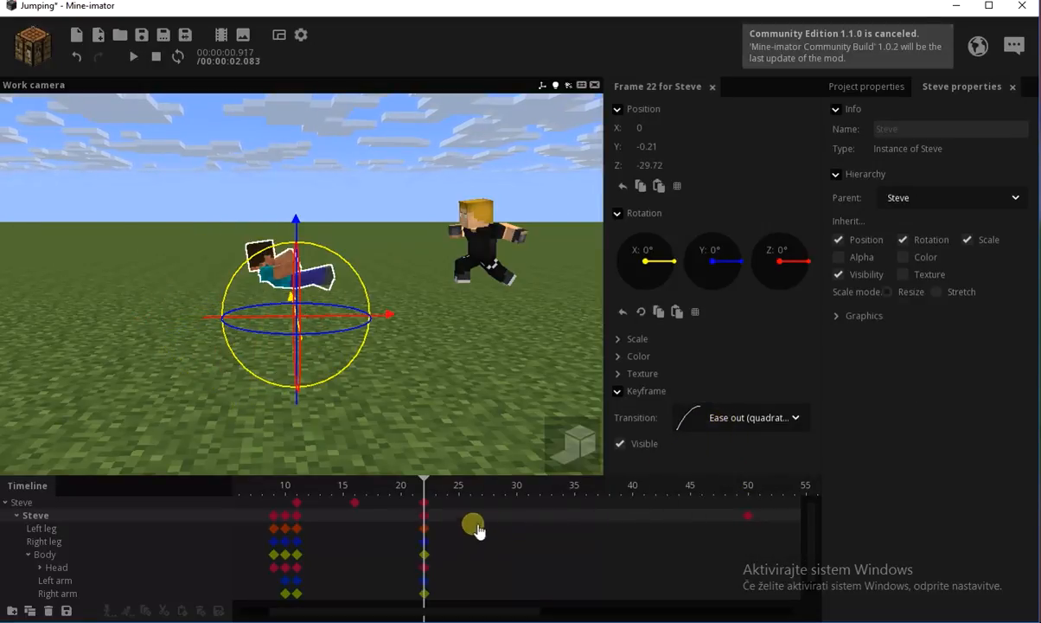
{"action": "left_click", "coordinate": [337, 487]}
{"action": "left_click", "coordinate": [294, 486]}
{"action": "key", "text": "space"}
{"action": "left_click", "coordinate": [421, 517]}
{"action": "left_click", "coordinate": [424, 495]}
{"action": "left_click", "coordinate": [258, 490]}
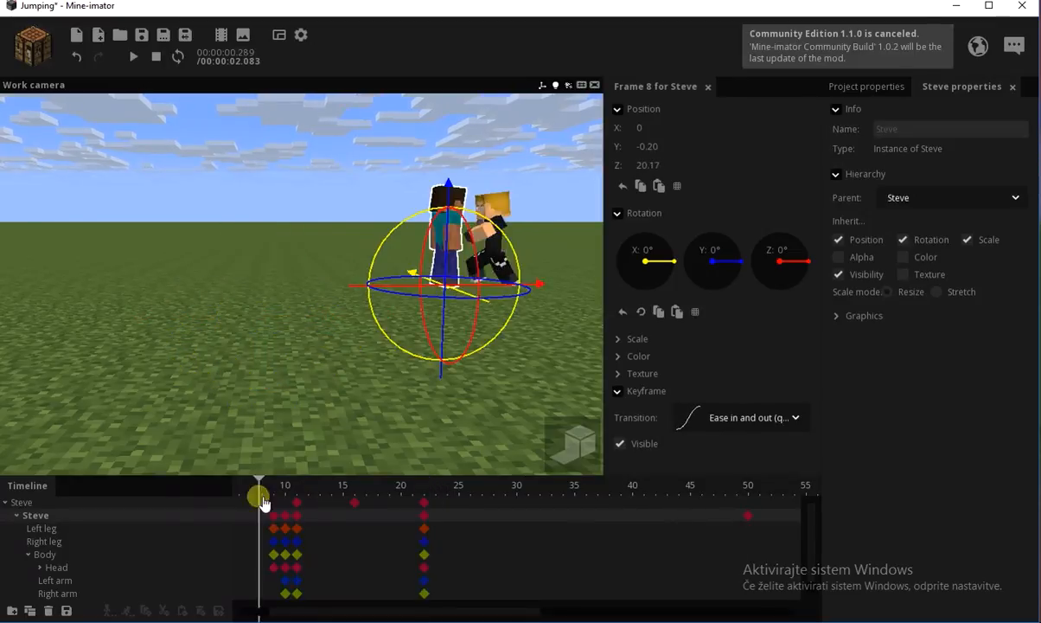
{"action": "key", "text": "space"}
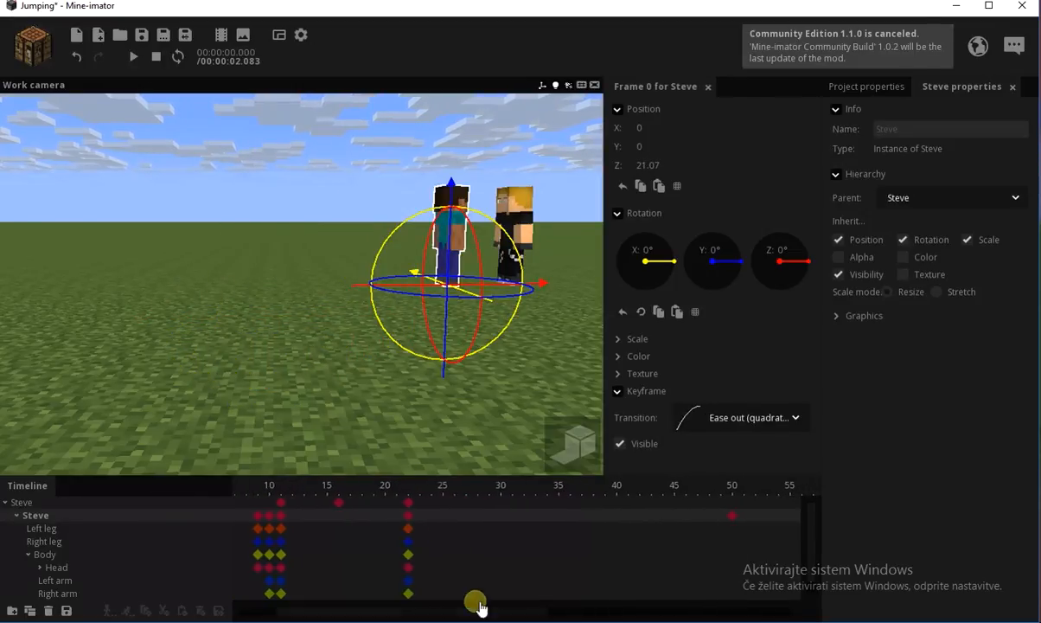
Create a small landing bounce for the Steve folder with keyframes at frames 28 and 34, setting frame 22 to ease out (quadratic).
{"action": "left_click", "coordinate": [411, 503]}
{"action": "right_click_drag", "start_coordinate": [261, 393], "coordinate": [207, 377]}
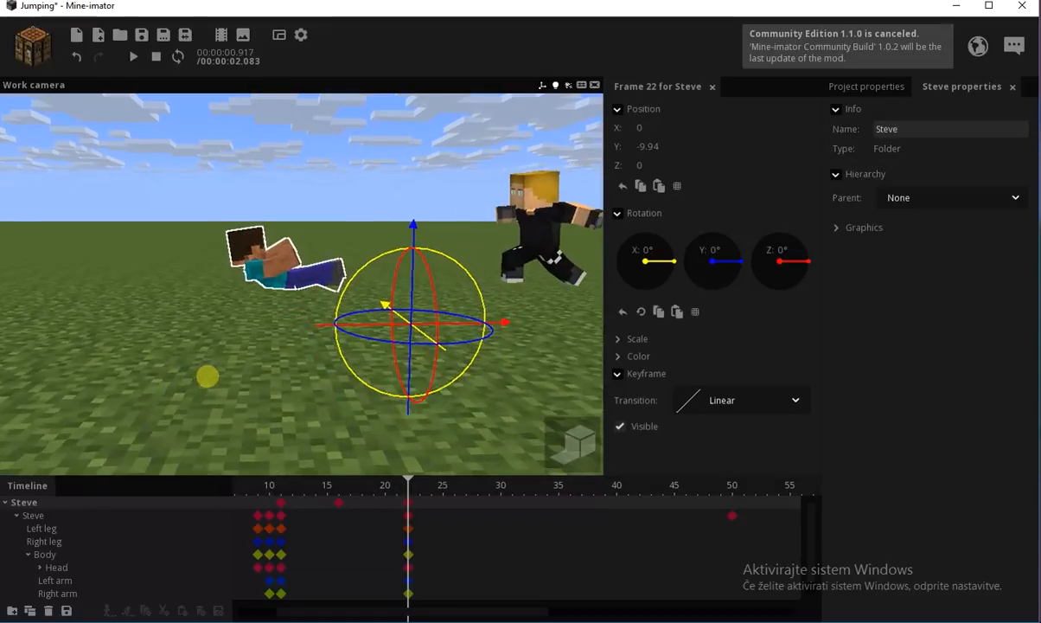
{"action": "left_click", "coordinate": [547, 504]}
{"action": "left_click_drag", "start_coordinate": [490, 504], "coordinate": [478, 504]}
{"action": "left_click_drag", "start_coordinate": [408, 413], "coordinate": [406, 407]}
{"action": "left_click", "coordinate": [408, 502]}
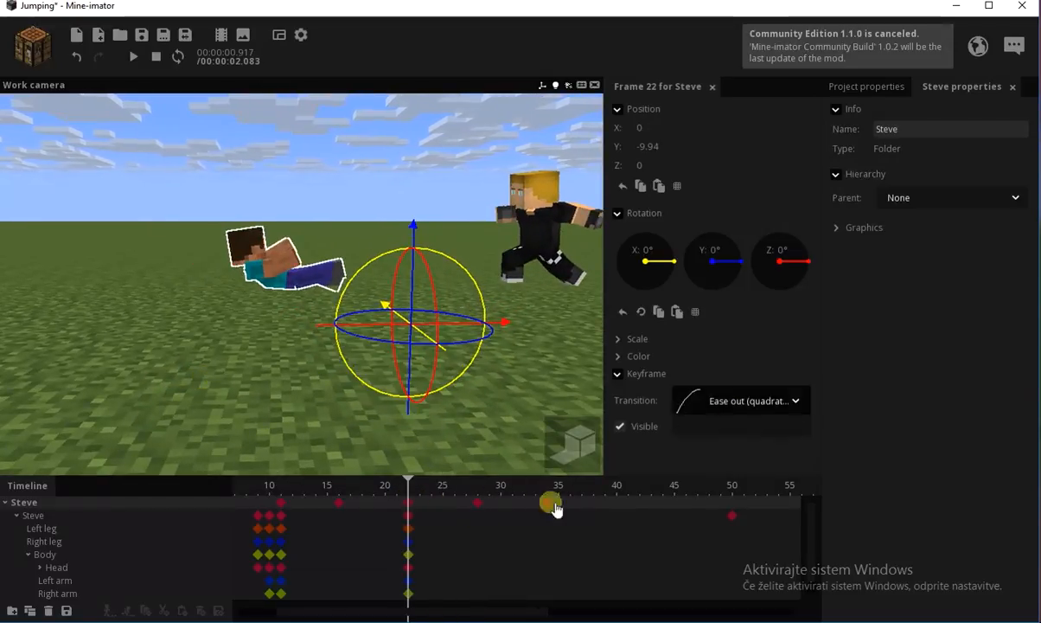
{"action": "key", "text": "space"}
{"action": "left_click", "coordinate": [287, 490]}
{"action": "left_click", "coordinate": [314, 489]}
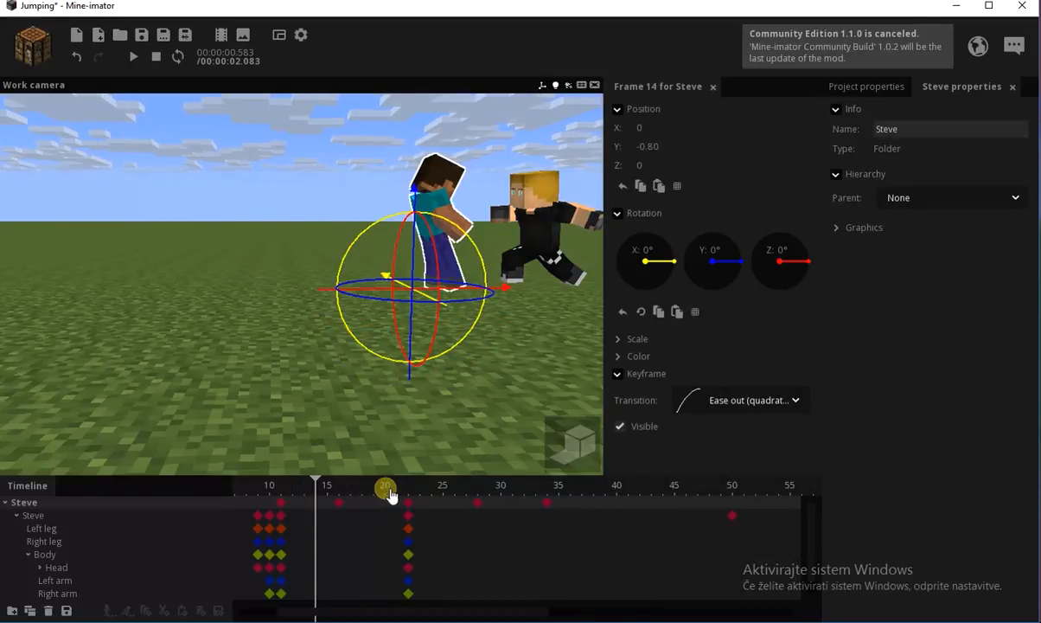
Add a second, smaller bounce to the Steve folder with keyframes at frames 39 and 44, easing out from frame 34, and play it back.
{"action": "left_click_drag", "start_coordinate": [388, 491], "coordinate": [558, 504]}
{"action": "left_click", "coordinate": [548, 504]}
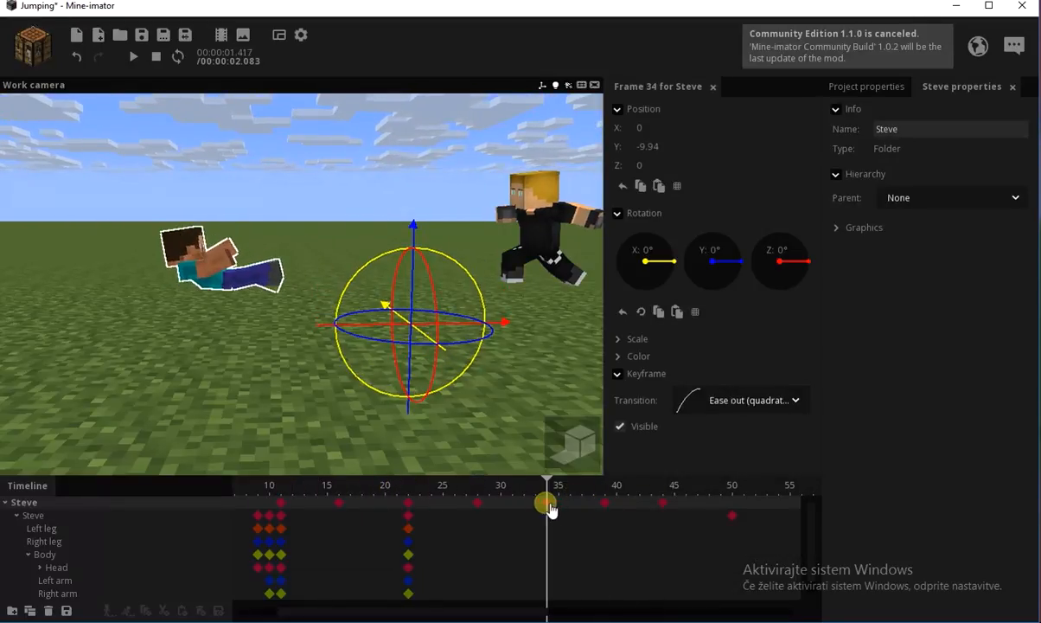
{"action": "left_click", "coordinate": [604, 486]}
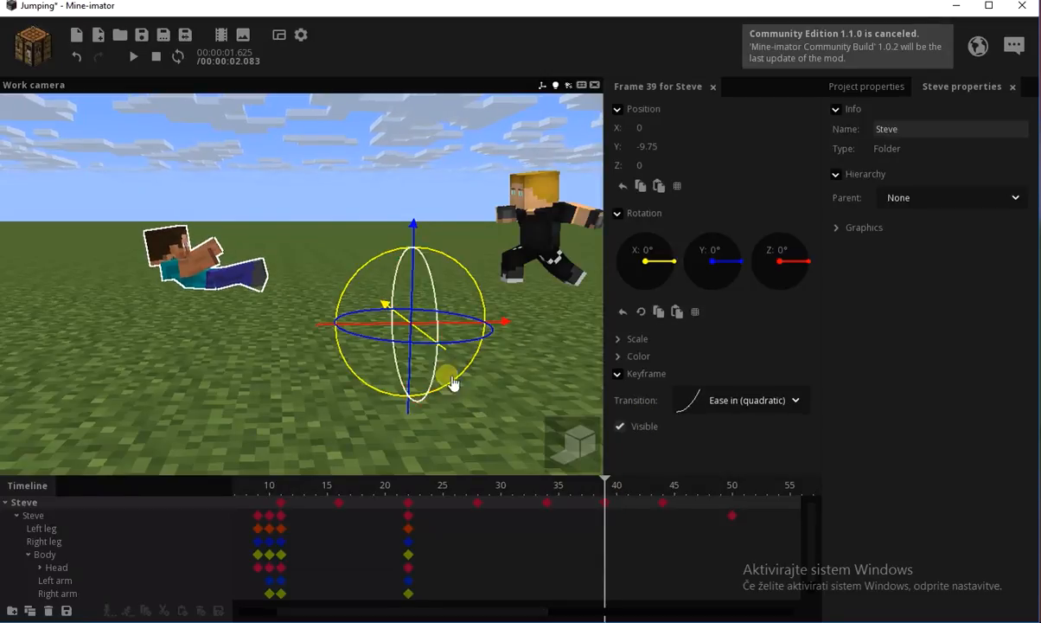
{"action": "left_click_drag", "start_coordinate": [608, 493], "coordinate": [606, 517]}
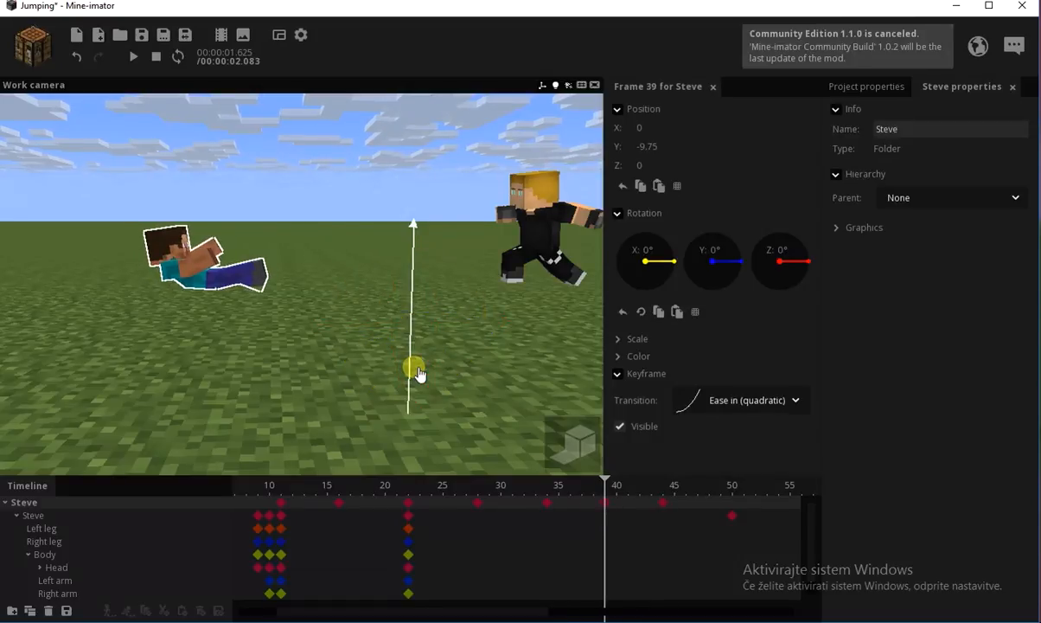
{"action": "left_click_drag", "start_coordinate": [553, 482], "coordinate": [362, 481]}
{"action": "key", "text": "space"}
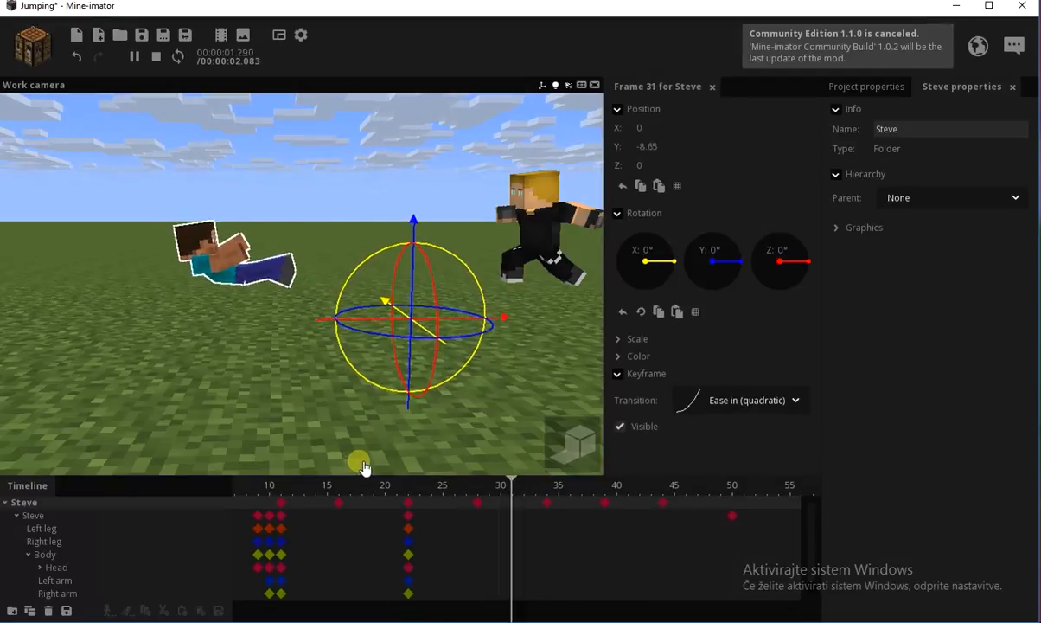
{"action": "key", "text": "space"}
{"action": "left_click", "coordinate": [290, 425]}
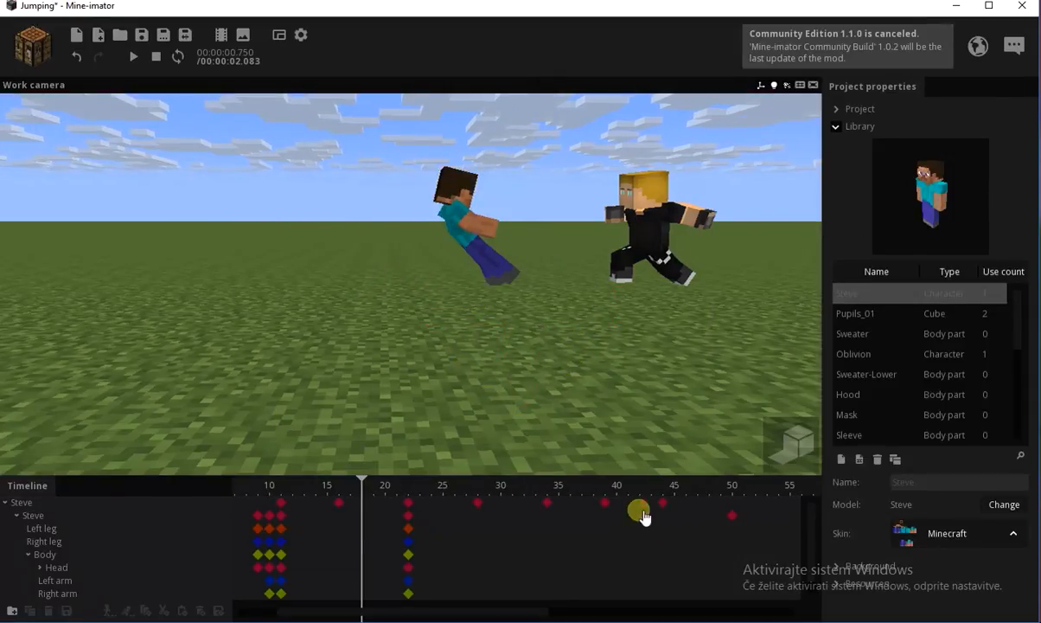
Shift the Steve folder's frame 39 and 44 keyframes to frames 38 and 42, and save the project after reviewing the timing.
{"action": "left_click_drag", "start_coordinate": [612, 510], "coordinate": [641, 510]}
{"action": "left_click", "coordinate": [390, 486]}
{"action": "key", "text": "space"}
{"action": "left_click", "coordinate": [329, 431]}
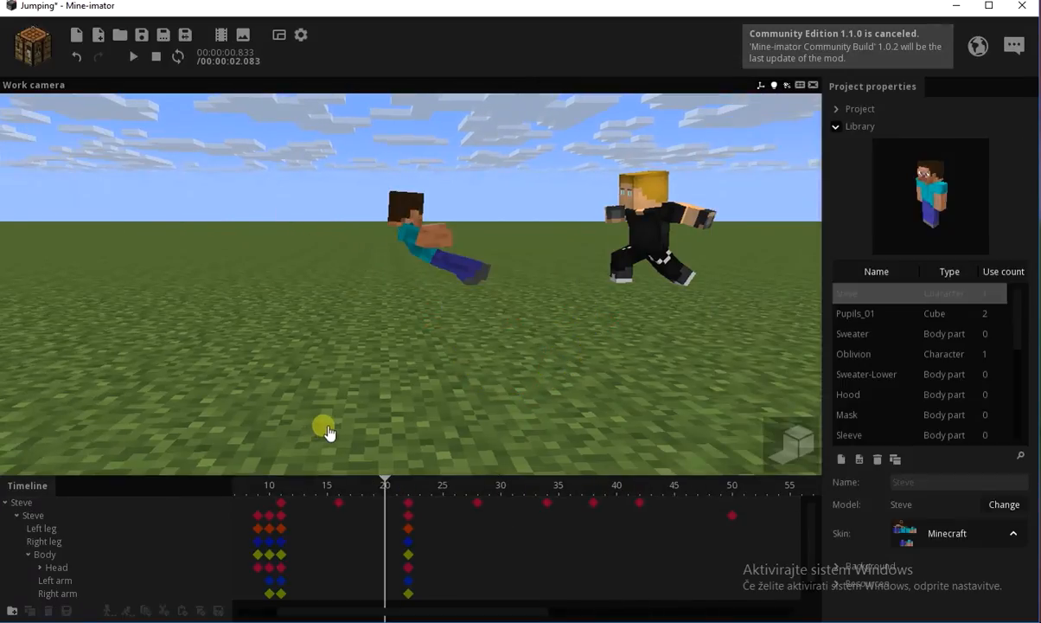
{"action": "key", "text": "space"}
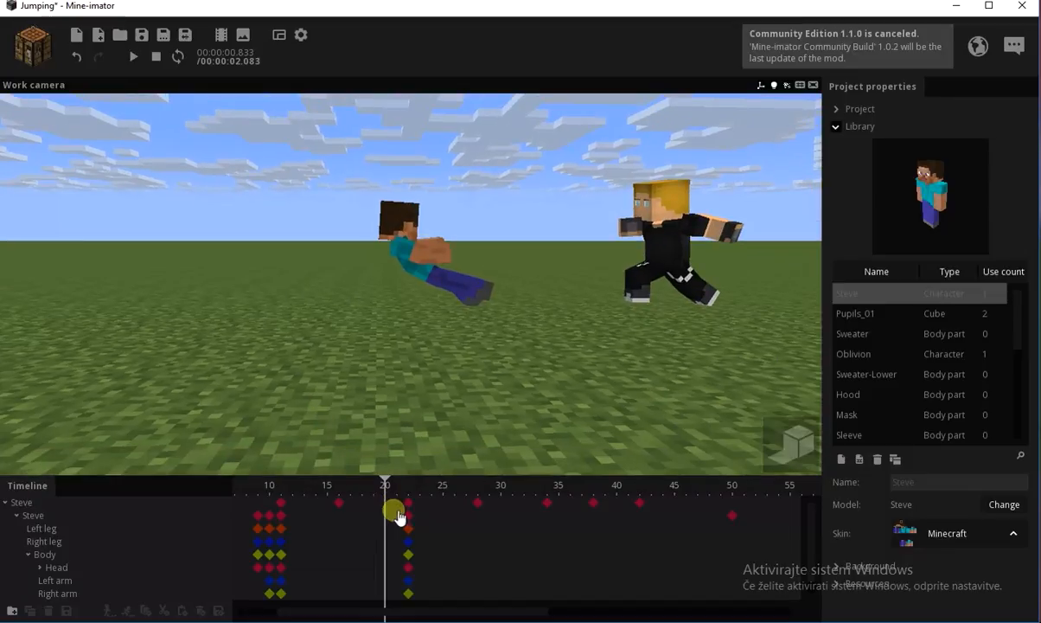
{"action": "left_click", "coordinate": [407, 487]}
{"action": "left_click", "coordinate": [144, 37]}
Straighten Steve's left leg at about -90° X rotation and set his right leg to about -89° with an 18° bend at frame 28.
{"action": "scroll", "coordinate": [297, 186], "scroll_direction": "up", "scroll_amount": 8}
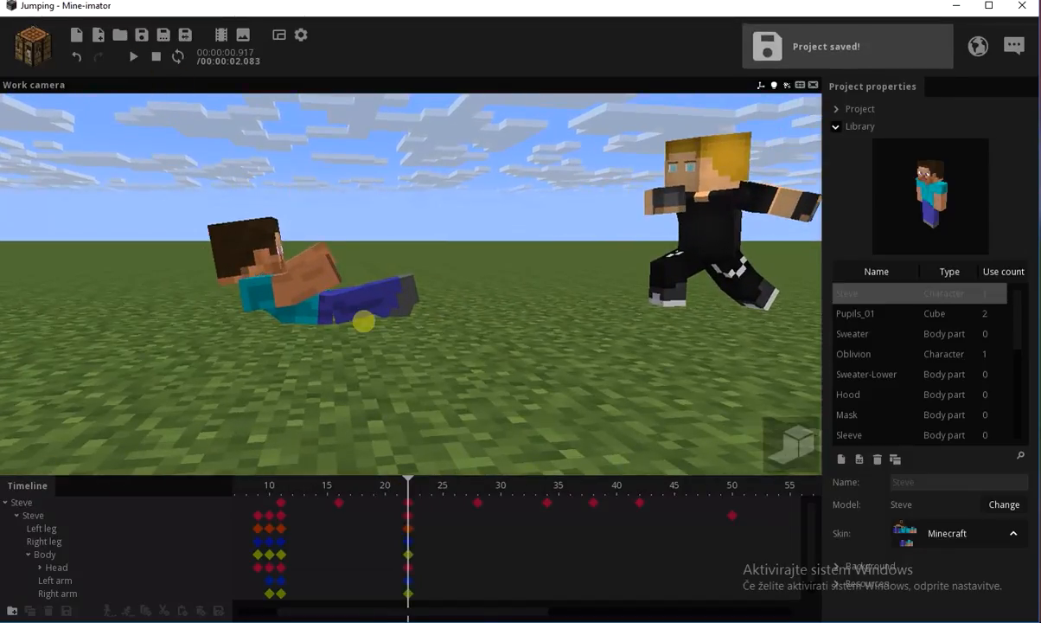
{"action": "left_click", "coordinate": [476, 522]}
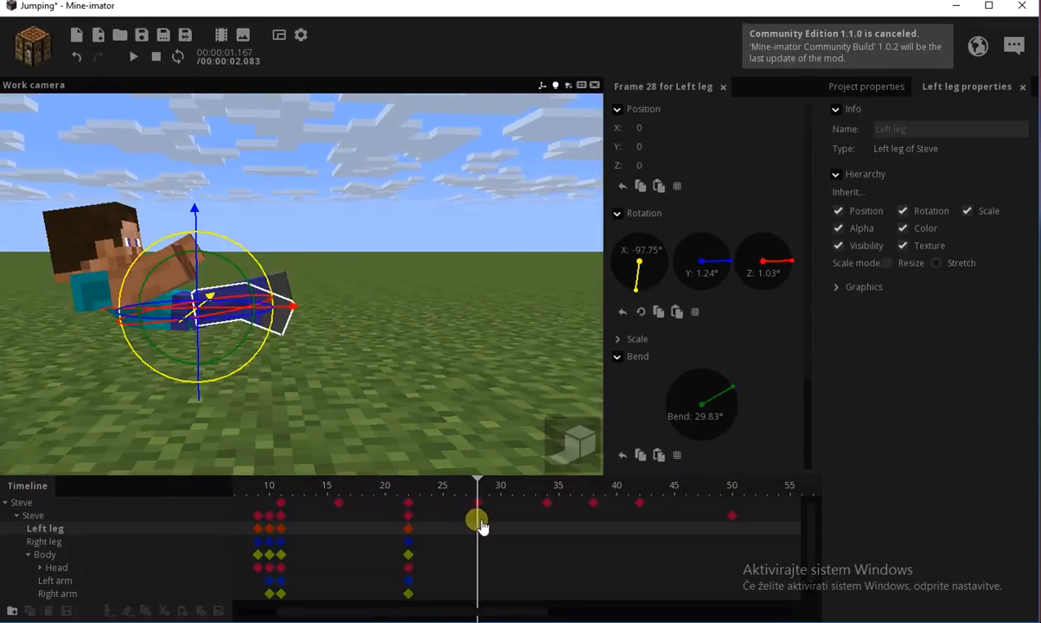
{"action": "left_click_drag", "start_coordinate": [324, 393], "coordinate": [330, 400]}
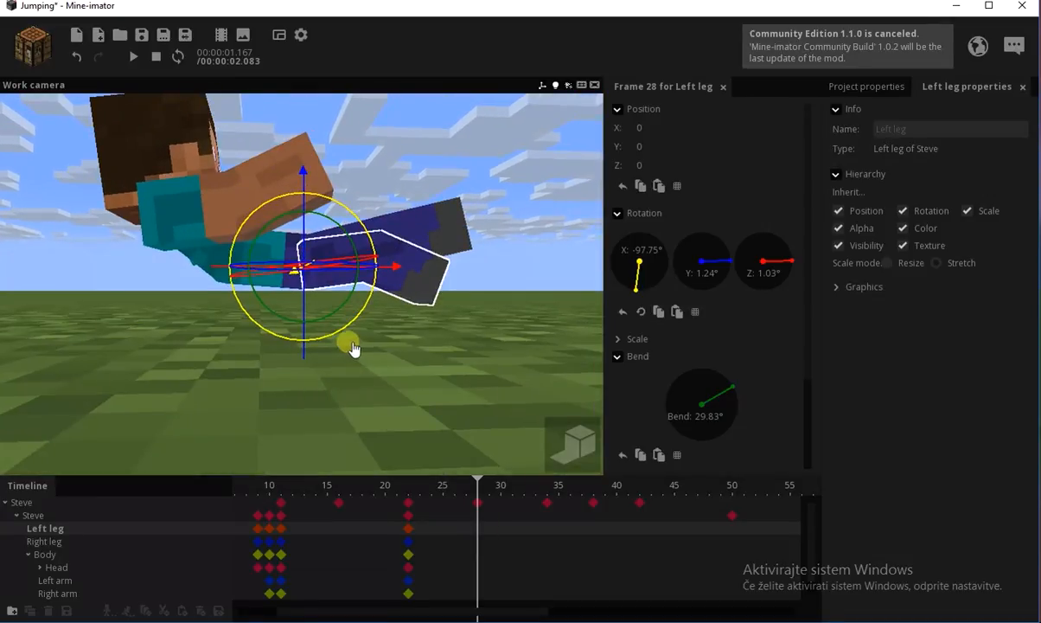
{"action": "left_click_drag", "start_coordinate": [432, 477], "coordinate": [477, 523]}
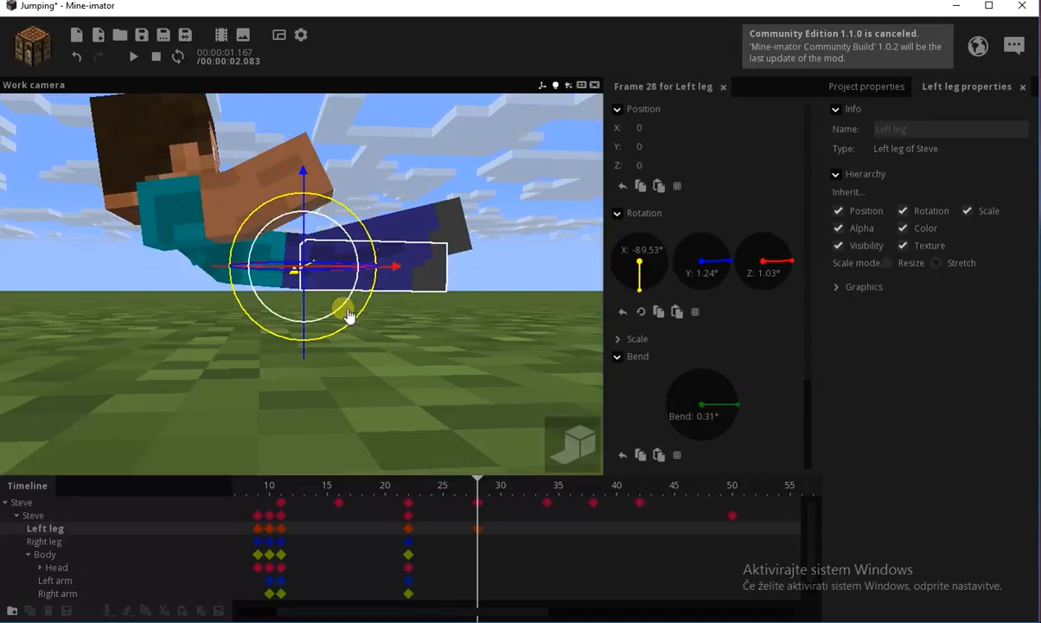
{"action": "left_click", "coordinate": [478, 543]}
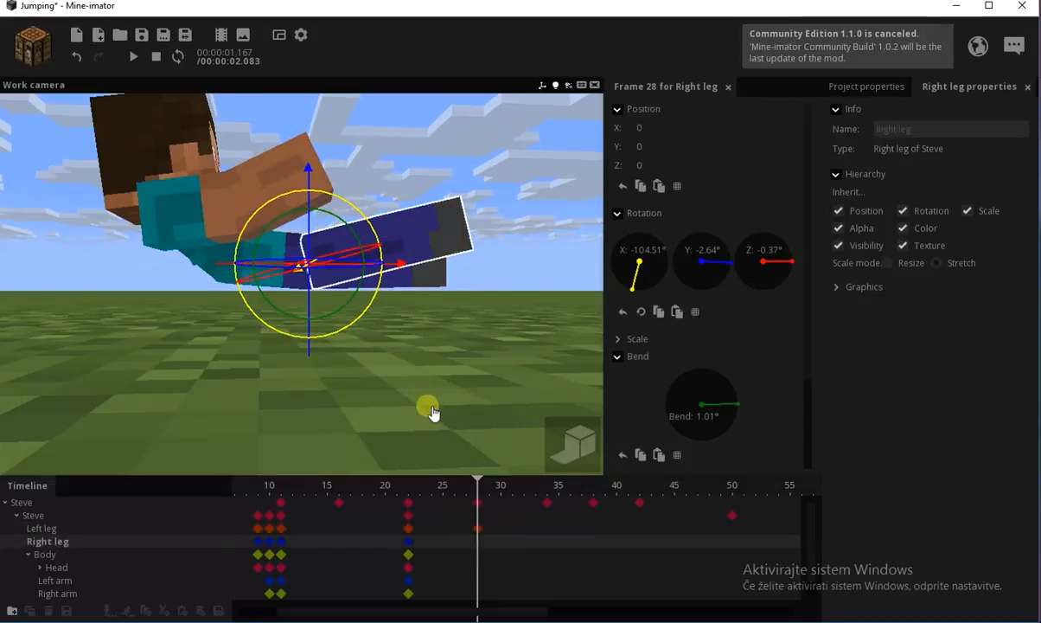
{"action": "left_click_drag", "start_coordinate": [352, 334], "coordinate": [317, 337]}
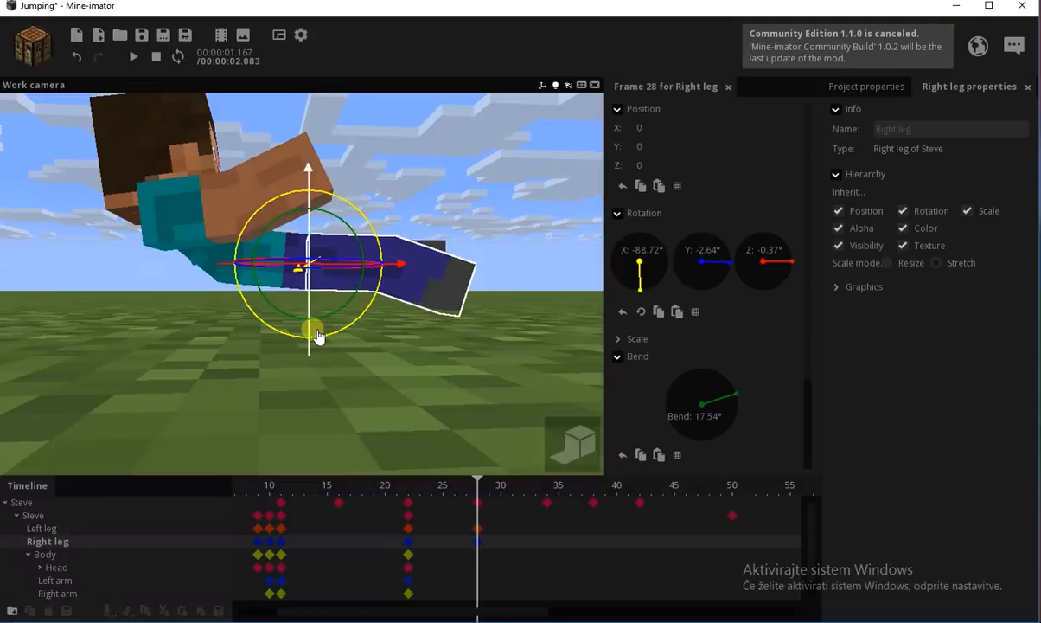
{"action": "left_click_drag", "start_coordinate": [485, 495], "coordinate": [481, 525]}
Adjust the bend of Steve's body at frame 28 and rotate his head to about 66° in X.
{"action": "left_click", "coordinate": [467, 530]}
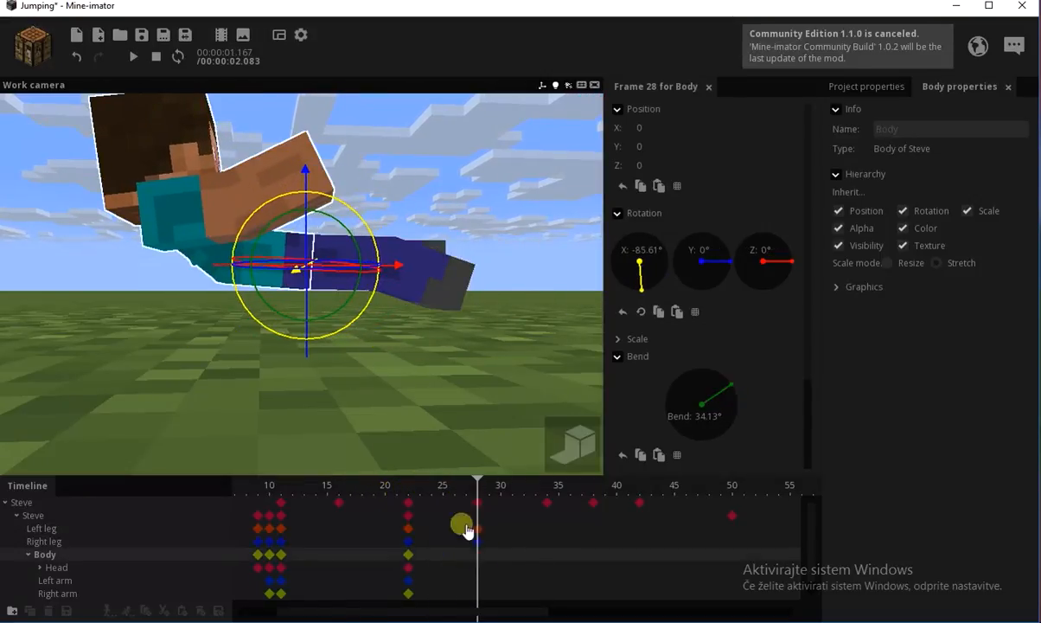
{"action": "left_click_drag", "start_coordinate": [337, 339], "coordinate": [377, 295]}
{"action": "left_click", "coordinate": [475, 566]}
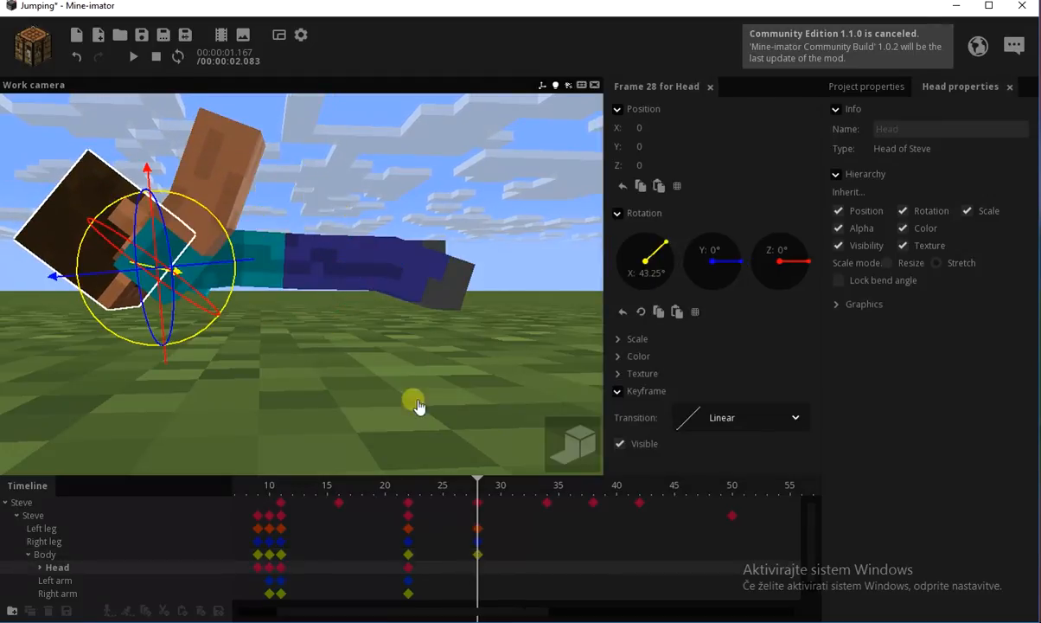
{"action": "left_click_drag", "start_coordinate": [239, 288], "coordinate": [231, 326]}
Set the transition of Steve's left leg, right leg, body and head keyframes at frame 22 to ease out (cubic), and review the motion.
{"action": "left_click_drag", "start_coordinate": [409, 567], "coordinate": [408, 519]}
{"action": "left_click", "coordinate": [409, 487]}
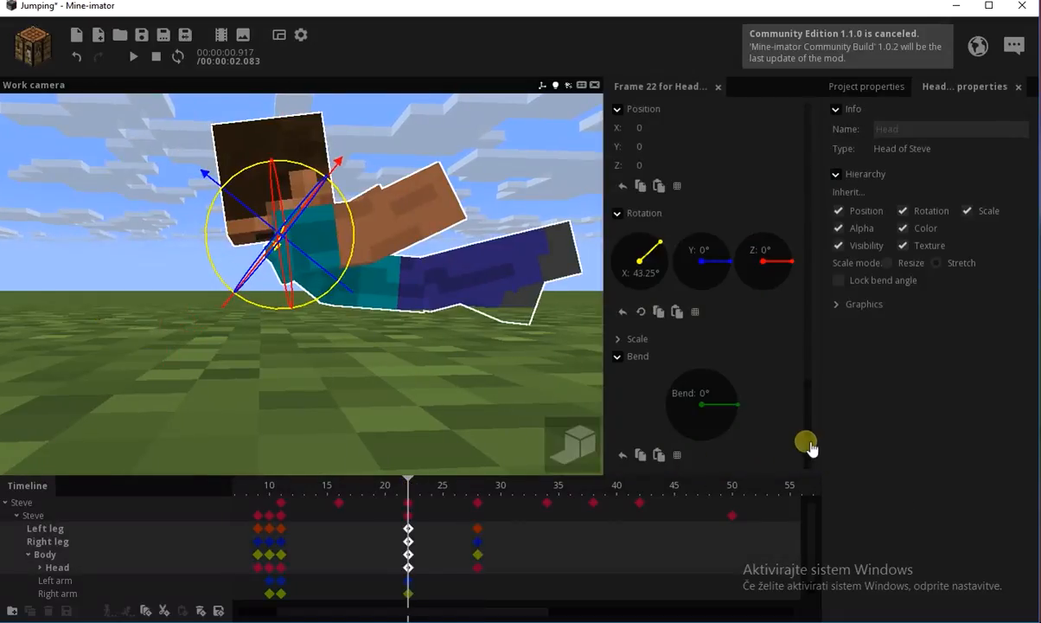
{"action": "scroll", "coordinate": [811, 448], "scroll_direction": "down", "scroll_amount": 3}
{"action": "left_click", "coordinate": [777, 448]}
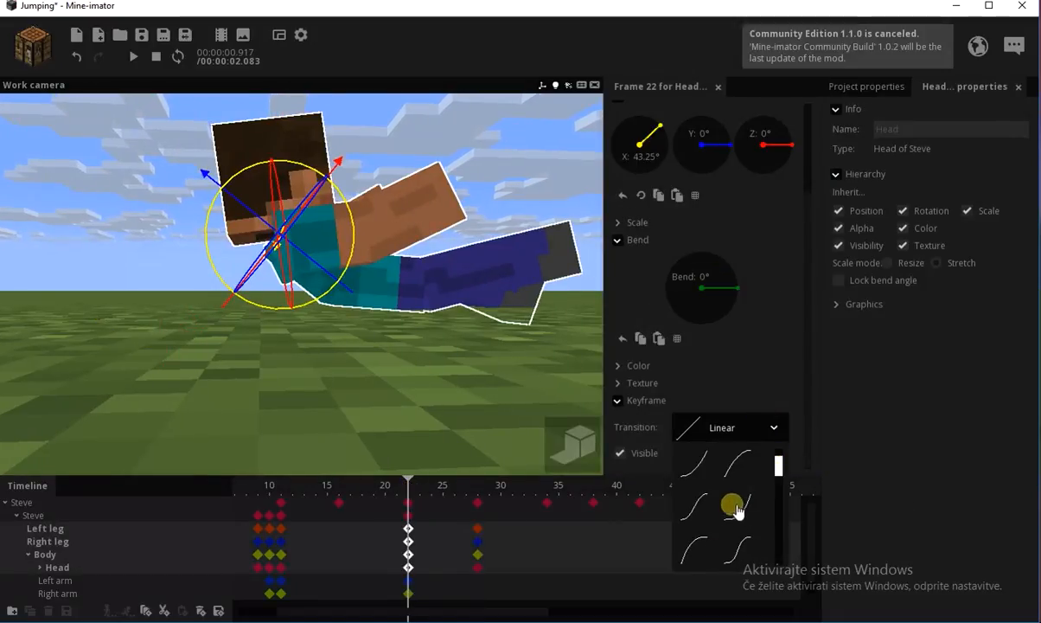
{"action": "key", "text": "space"}
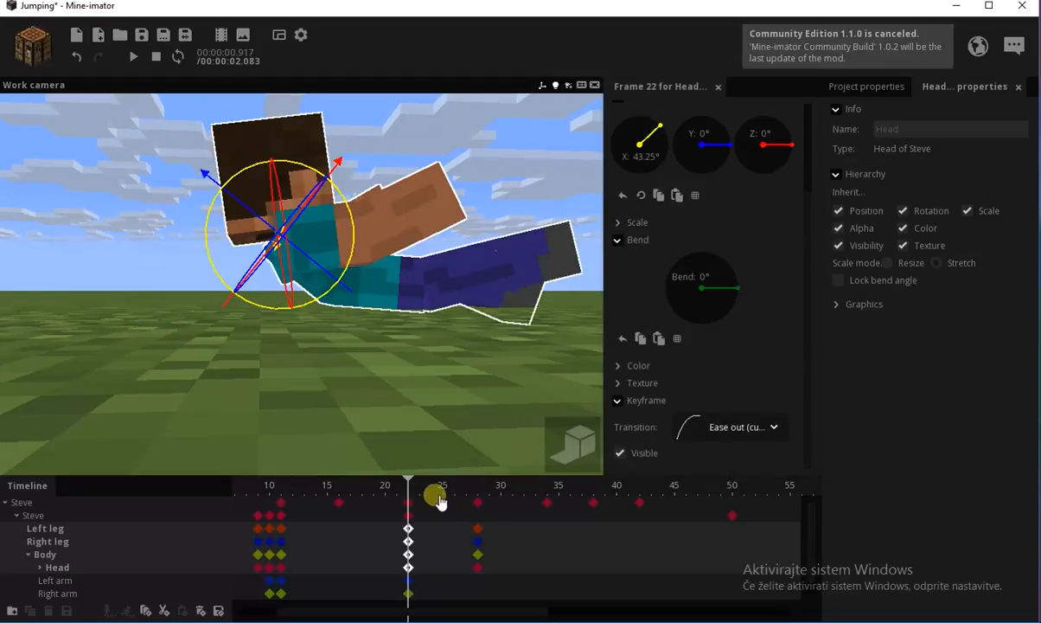
{"action": "left_click_drag", "start_coordinate": [329, 493], "coordinate": [481, 500]}
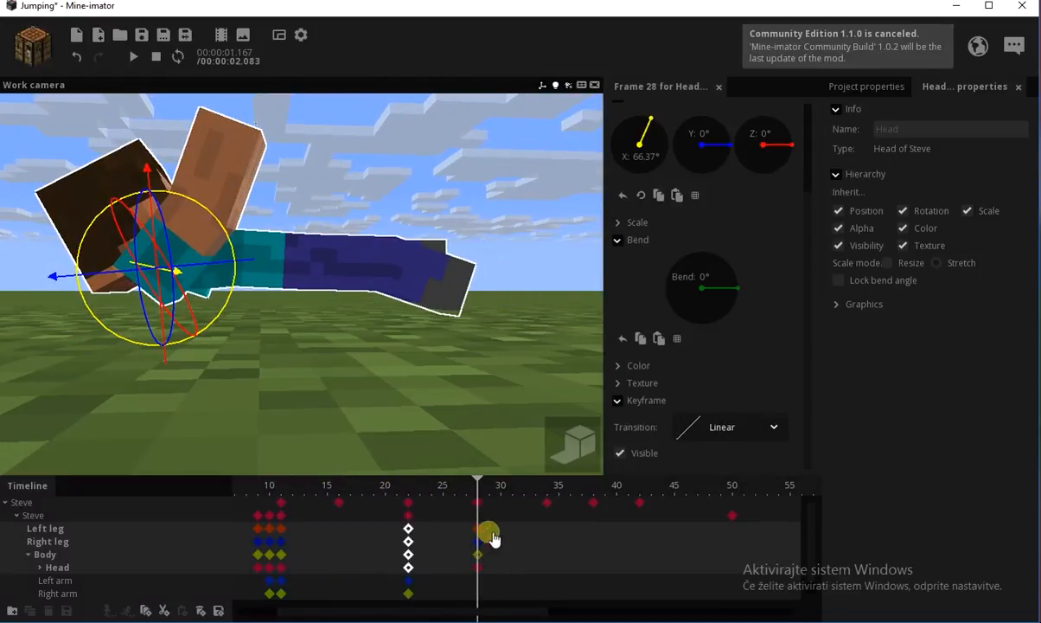
Pose Steve's left leg, right leg, body and head at frame 34 so he settles back toward the ground.
{"action": "middle_click_drag", "start_coordinate": [432, 415], "coordinate": [359, 338]}
{"action": "left_click_drag", "start_coordinate": [506, 550], "coordinate": [551, 536]}
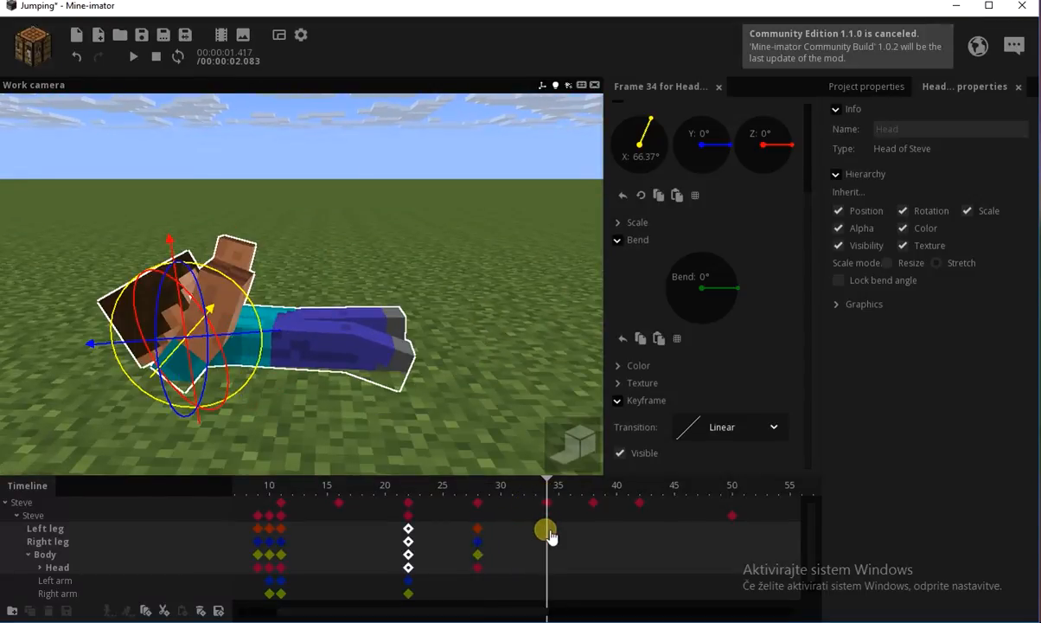
{"action": "double_click", "coordinate": [547, 529]}
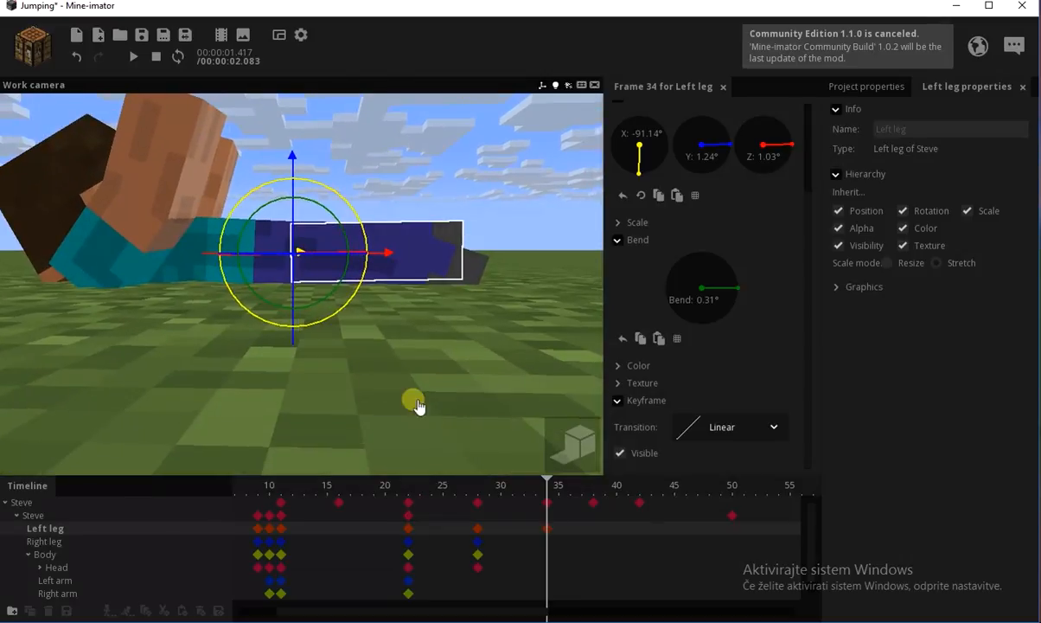
{"action": "left_click", "coordinate": [334, 326]}
{"action": "left_click", "coordinate": [321, 307]}
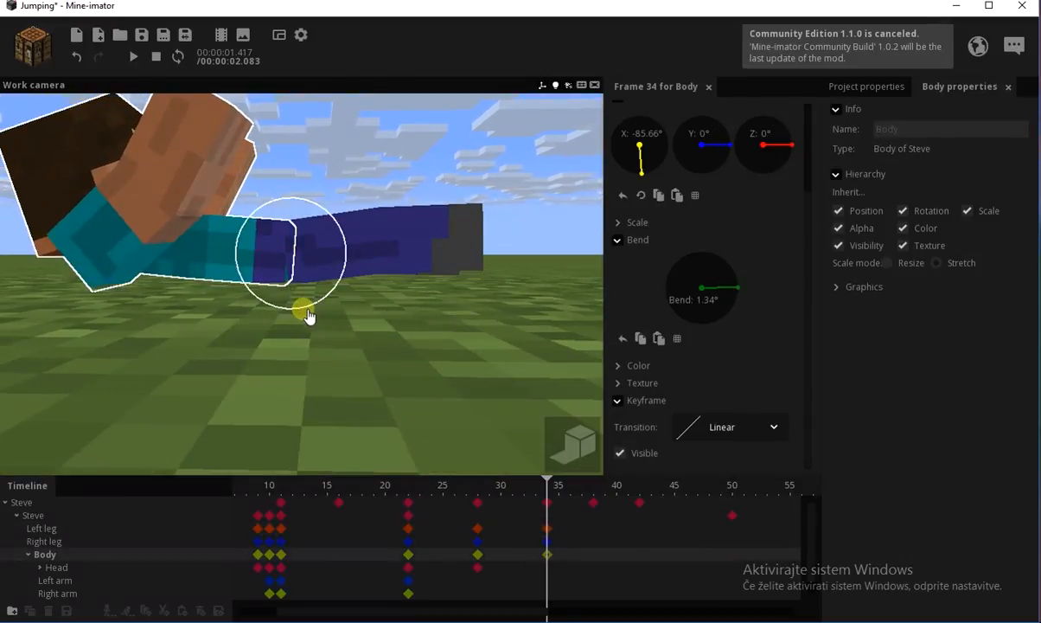
{"action": "left_click", "coordinate": [95, 216]}
{"action": "left_click_drag", "start_coordinate": [186, 299], "coordinate": [205, 284]}
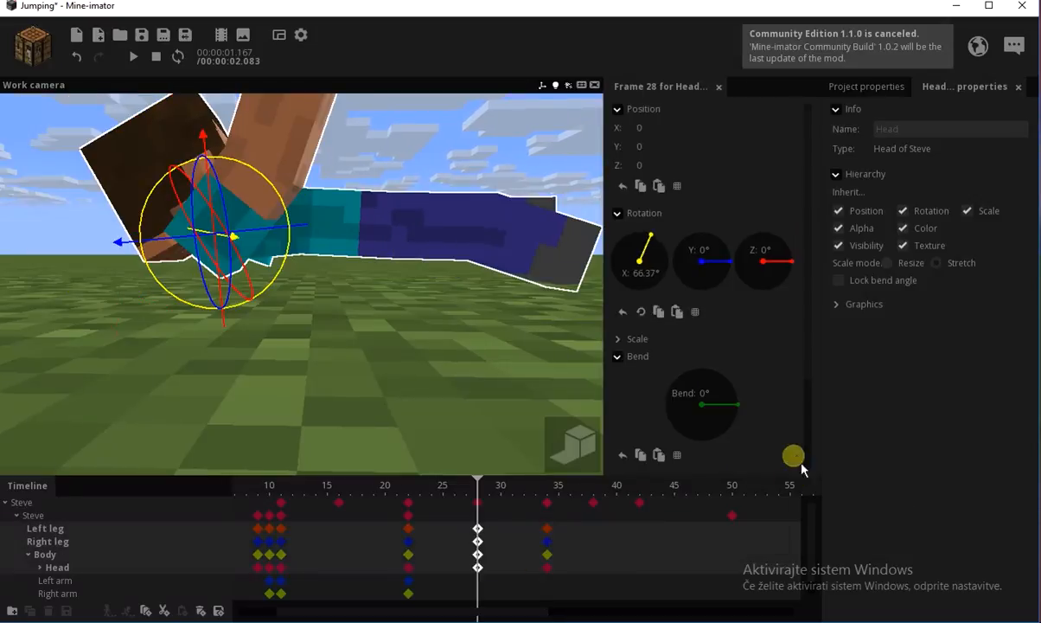
Pose Steve's left leg, right leg, body and head at frame 38, with the head rotated to about 44° in X.
{"action": "scroll", "coordinate": [792, 458], "scroll_direction": "down", "scroll_amount": 3}
{"action": "left_click_drag", "start_coordinate": [479, 491], "coordinate": [546, 519]}
{"action": "left_click", "coordinate": [641, 532]}
{"action": "left_click", "coordinate": [594, 529]}
{"action": "left_click", "coordinate": [397, 216]}
{"action": "left_click_drag", "start_coordinate": [398, 227], "coordinate": [363, 250]}
{"action": "left_click", "coordinate": [346, 286]}
{"action": "left_click_drag", "start_coordinate": [420, 363], "coordinate": [435, 354]}
Apply an easing transition to the keyframes of Steve's legs, body and head at frame 34.
{"action": "left_click_drag", "start_coordinate": [573, 522], "coordinate": [540, 570]}
{"action": "left_click", "coordinate": [729, 427]}
{"action": "left_click", "coordinate": [709, 527]}
Pose Steve's legs, body and head at frame 42 so he lies flat, rotating the head to about 5° in X.
{"action": "left_click_drag", "start_coordinate": [546, 491], "coordinate": [593, 510]}
{"action": "left_click", "coordinate": [640, 528]}
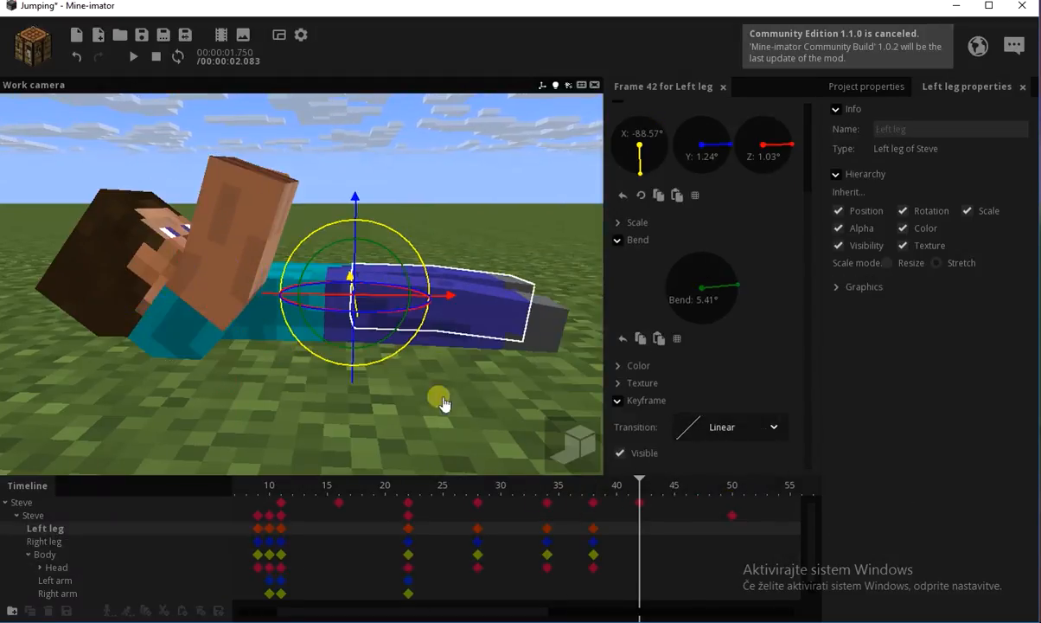
{"action": "left_click", "coordinate": [643, 541]}
{"action": "left_click", "coordinate": [642, 554]}
{"action": "left_click_drag", "start_coordinate": [484, 389], "coordinate": [484, 346]}
{"action": "left_click_drag", "start_coordinate": [741, 276], "coordinate": [739, 298]}
{"action": "left_click", "coordinate": [640, 567]}
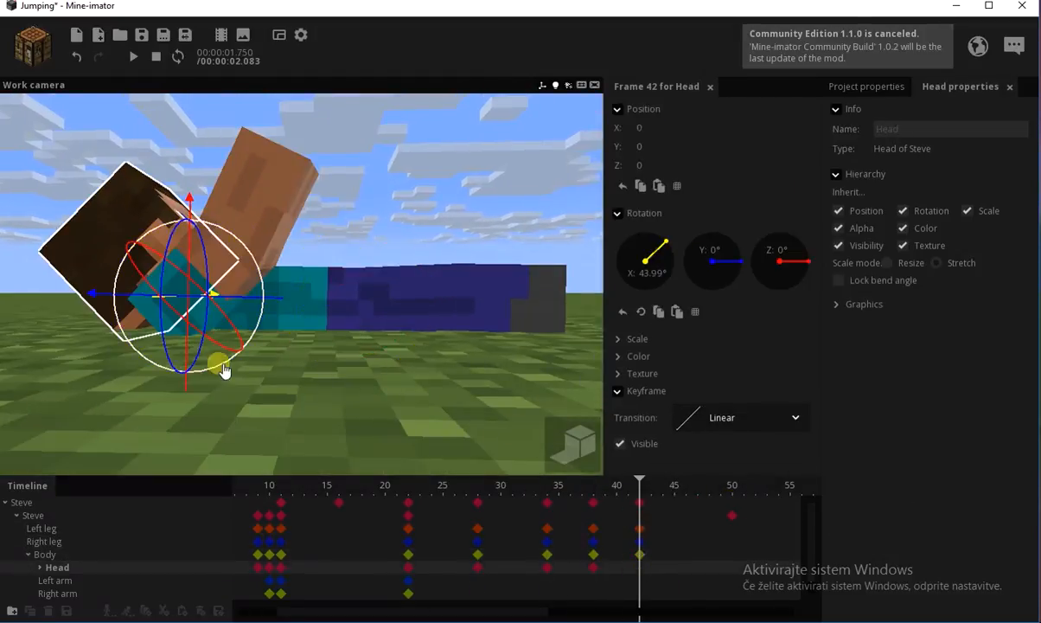
{"action": "left_click_drag", "start_coordinate": [219, 369], "coordinate": [263, 320]}
Set the frame 38 keyframes of Steve's legs, body and head to ease in (quadratic) and play back the fall.
{"action": "left_click_drag", "start_coordinate": [610, 523], "coordinate": [585, 573]}
{"action": "left_click", "coordinate": [729, 422]}
{"action": "left_click", "coordinate": [706, 509]}
{"action": "left_click_drag", "start_coordinate": [570, 489], "coordinate": [315, 486]}
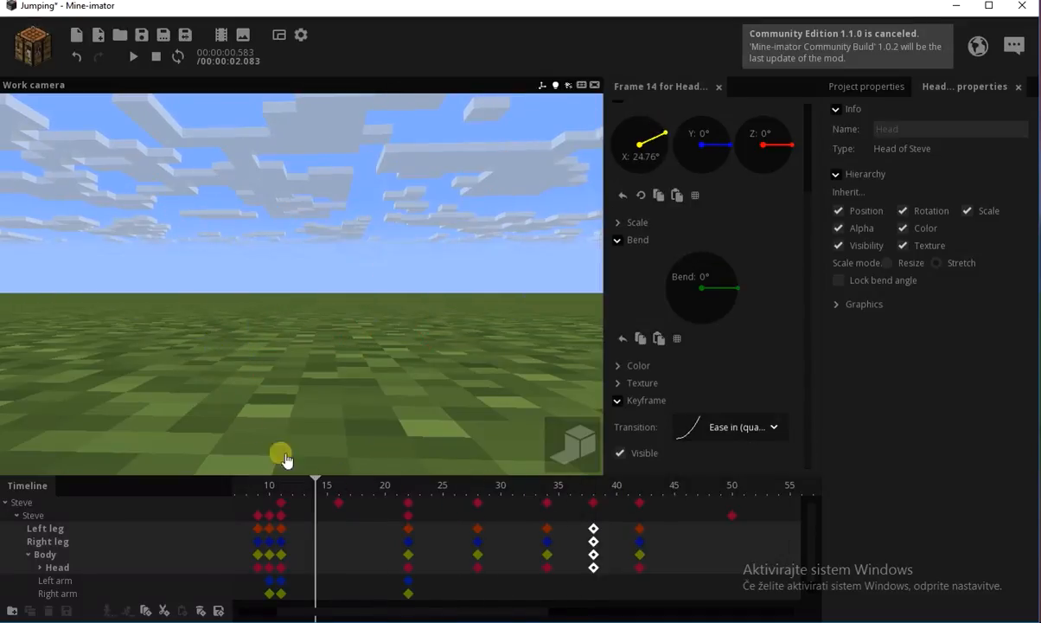
{"action": "left_click", "coordinate": [285, 391]}
{"action": "key", "text": "space"}
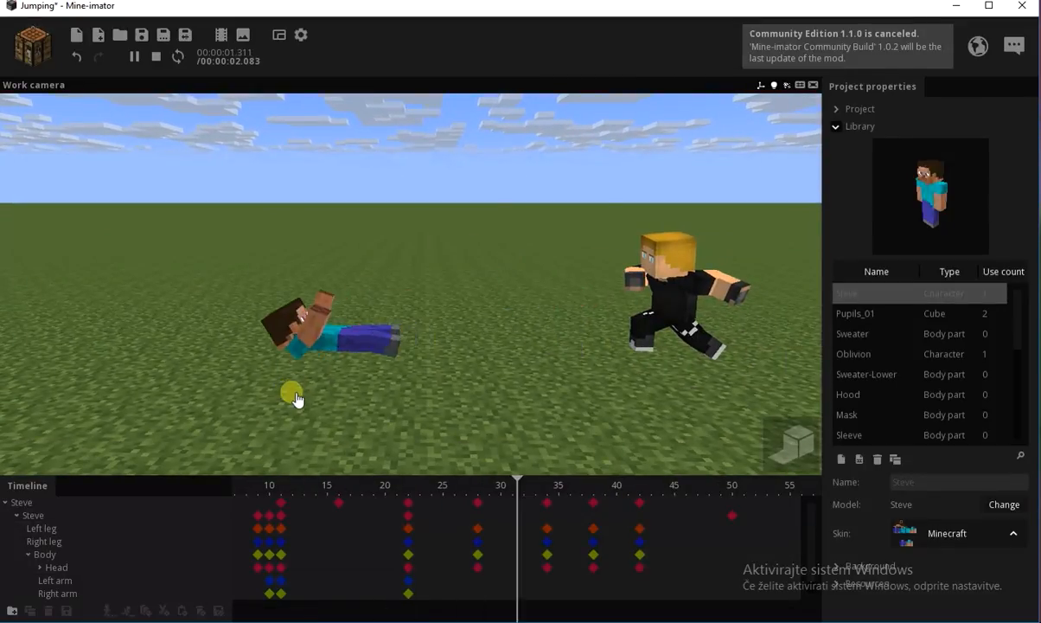
Examine Steve's landing pose up close around frame 38, including his left and right leg keyframes.
{"action": "left_click_drag", "start_coordinate": [444, 491], "coordinate": [509, 491]}
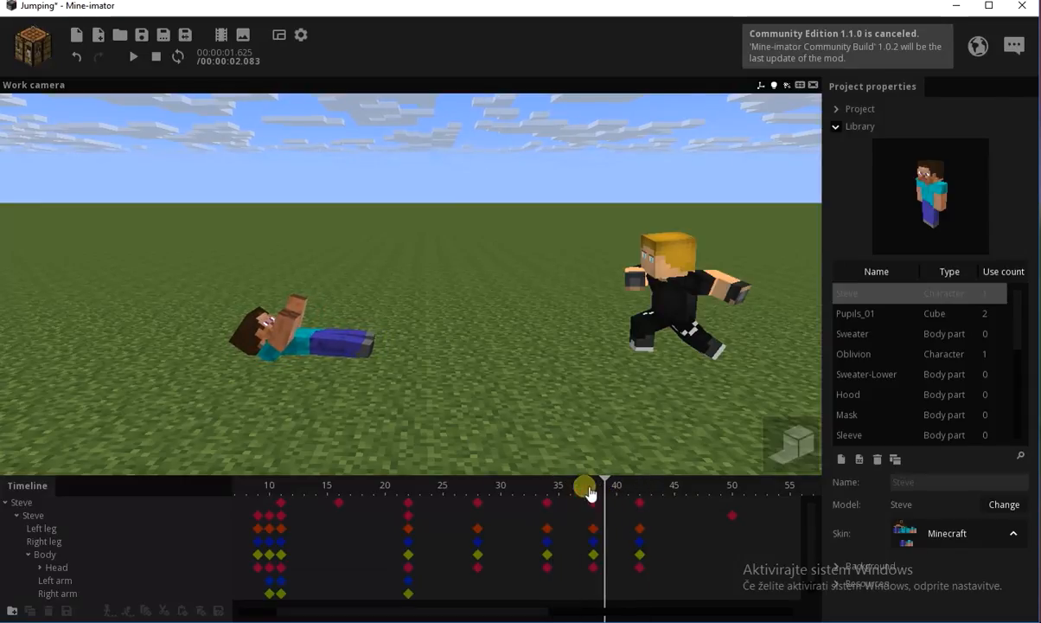
{"action": "left_click", "coordinate": [593, 494]}
{"action": "right_click_drag", "start_coordinate": [486, 400], "coordinate": [486, 400]}
{"action": "key", "text": "w"}
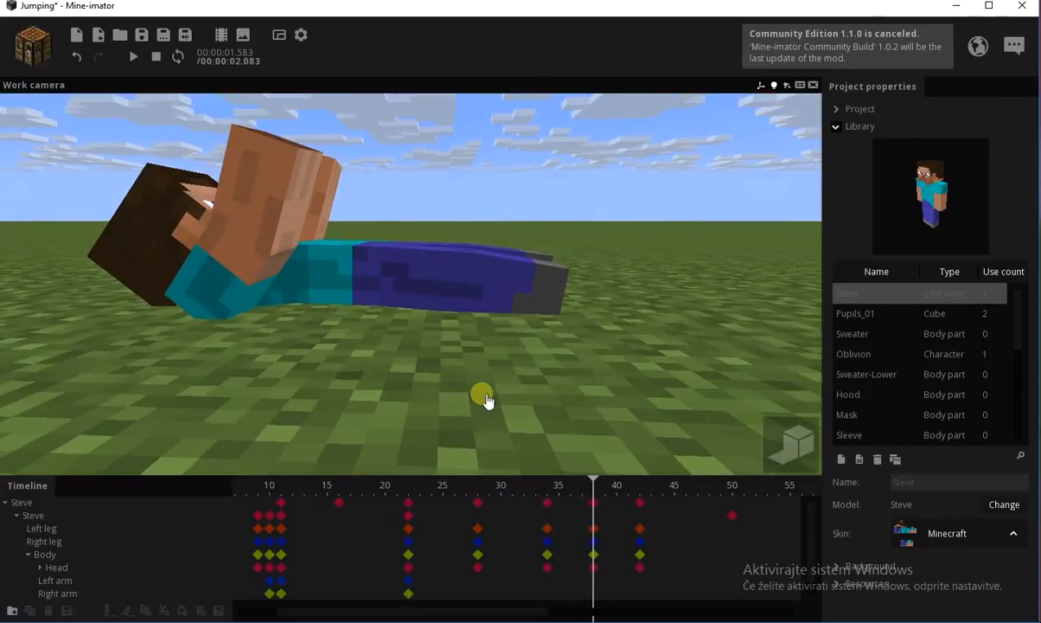
{"action": "left_click", "coordinate": [601, 543]}
{"action": "left_click", "coordinate": [594, 528], "text": "shift"}
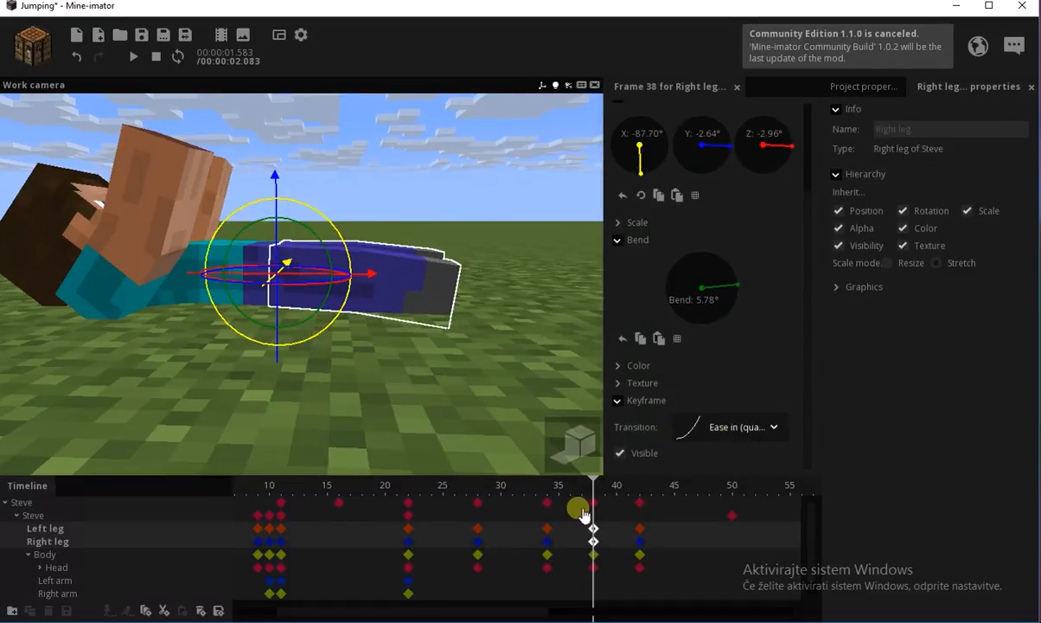
{"action": "left_click_drag", "start_coordinate": [594, 494], "coordinate": [381, 359]}
Replay the sequence from the punch and save the project.
{"action": "left_click", "coordinate": [288, 417]}
{"action": "key", "text": "space"}
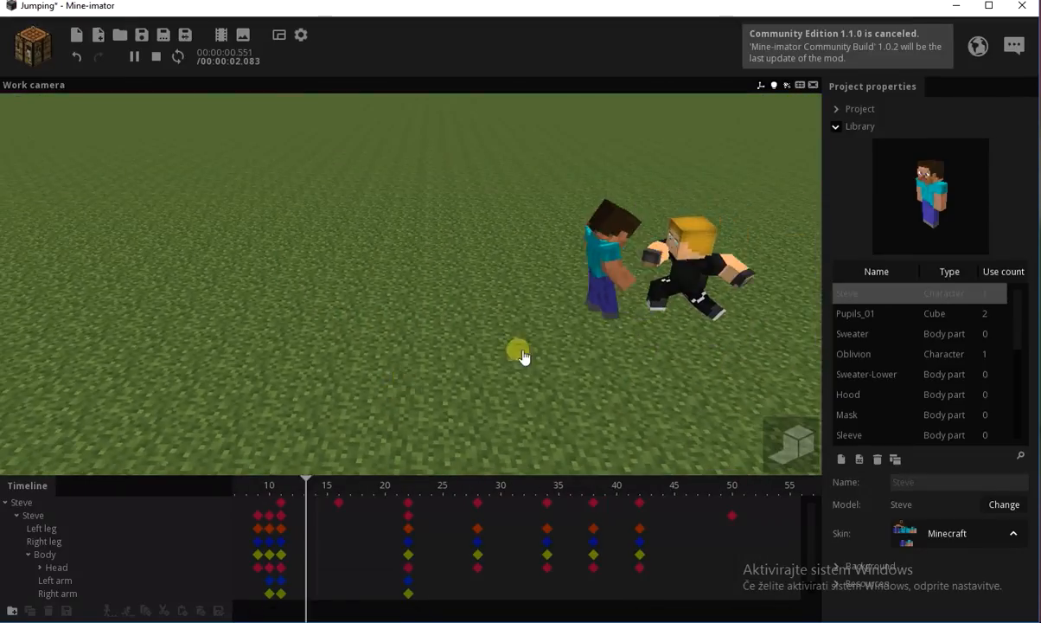
{"action": "left_click", "coordinate": [156, 56]}
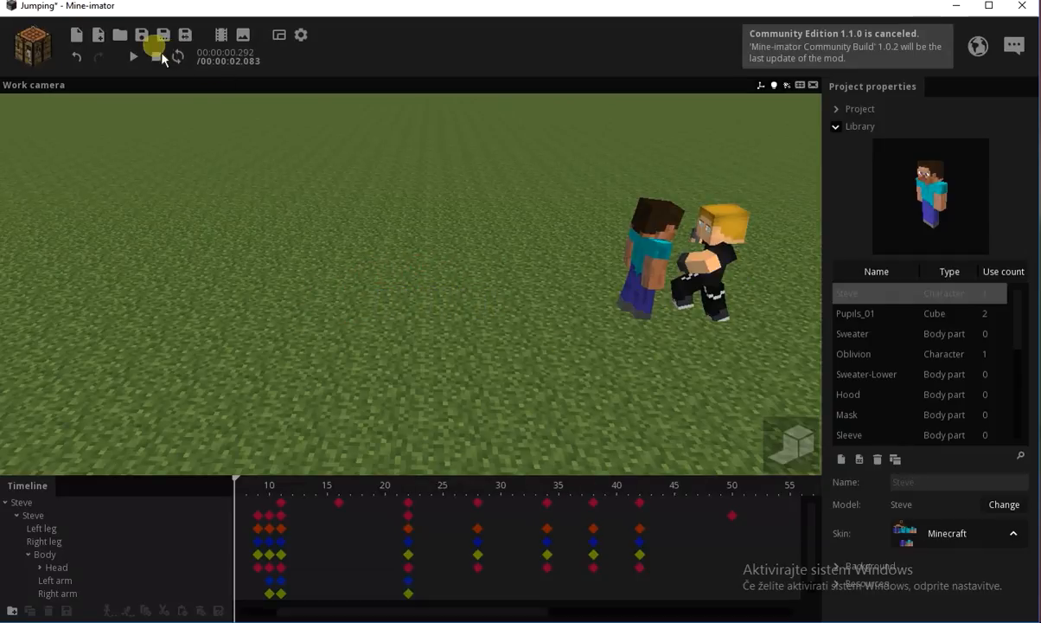
{"action": "left_click", "coordinate": [141, 35]}
Add a keyframe for Steve's head at frame 50 with the head at about -2° X rotation.
{"action": "left_click_drag", "start_coordinate": [427, 493], "coordinate": [623, 502]}
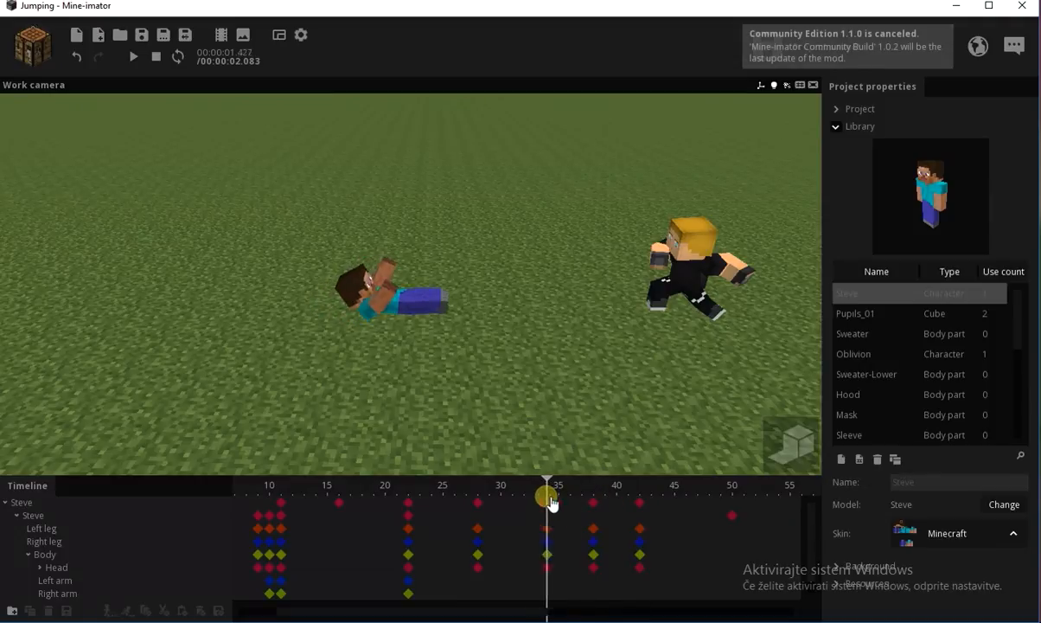
{"action": "right_click_drag", "start_coordinate": [491, 381], "coordinate": [492, 379]}
{"action": "key", "text": "w"}
{"action": "key", "text": "w"}
{"action": "key", "text": "s"}
{"action": "key", "text": "w"}
{"action": "mouse_move", "coordinate": [643, 491]}
{"action": "left_mouse_down"}
{"action": "mouse_move", "coordinate": [685, 493]}
{"action": "mouse_move", "coordinate": [648, 501]}
{"action": "left_mouse_up"}
{"action": "left_click", "coordinate": [640, 566]}
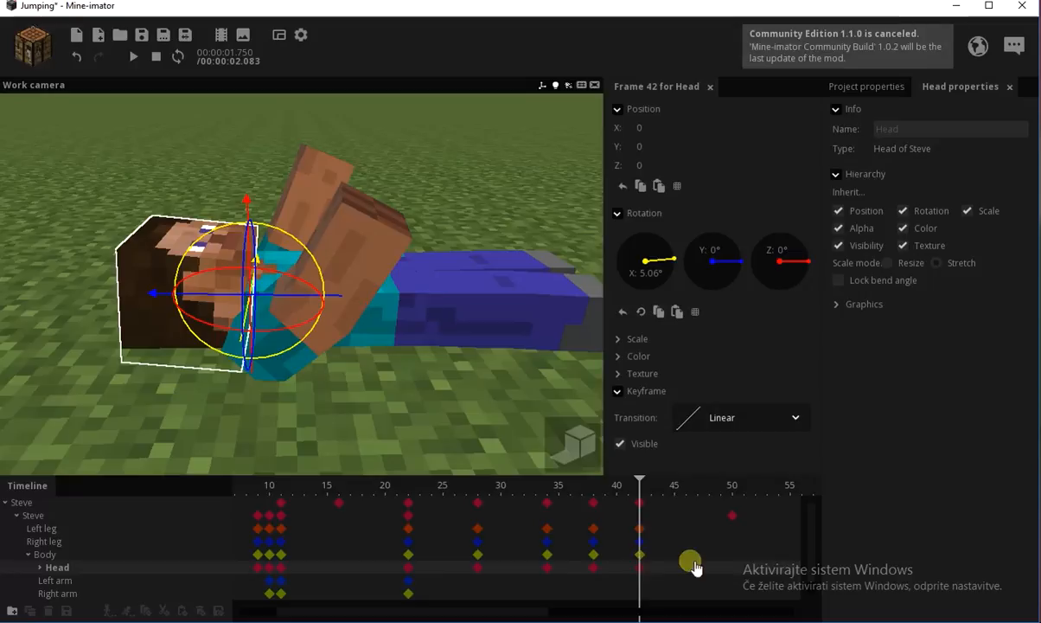
{"action": "left_click", "coordinate": [734, 568]}
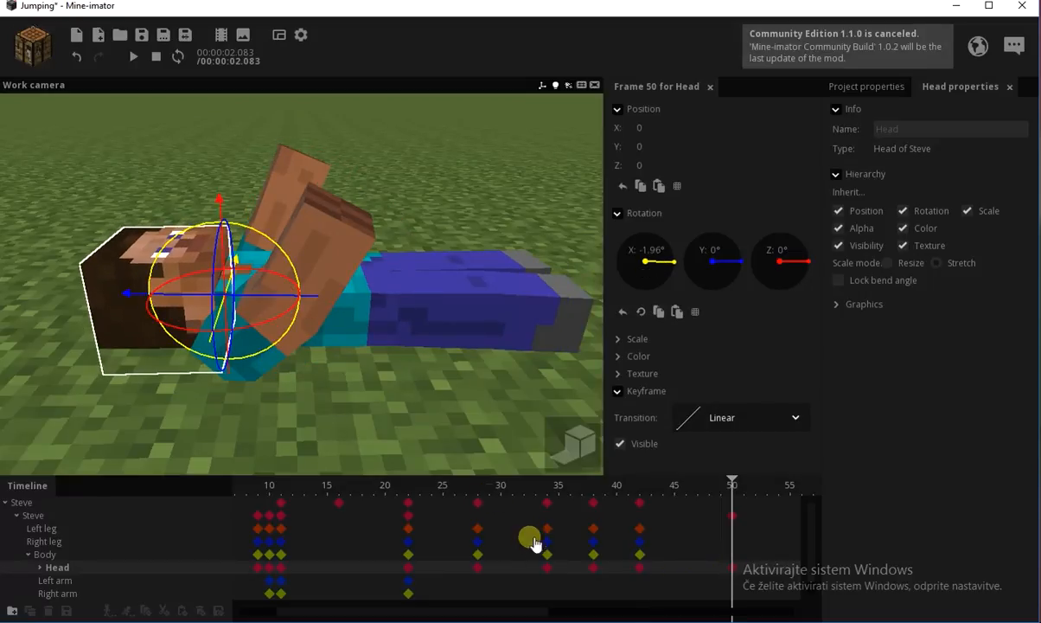
Apply an easing transition to Steve's head keyframe at frame 42 and play back the motion.
{"action": "left_click", "coordinate": [641, 566]}
{"action": "left_click", "coordinate": [727, 415]}
{"action": "left_click", "coordinate": [735, 501]}
{"action": "key", "text": "space"}
{"action": "key", "text": "space"}
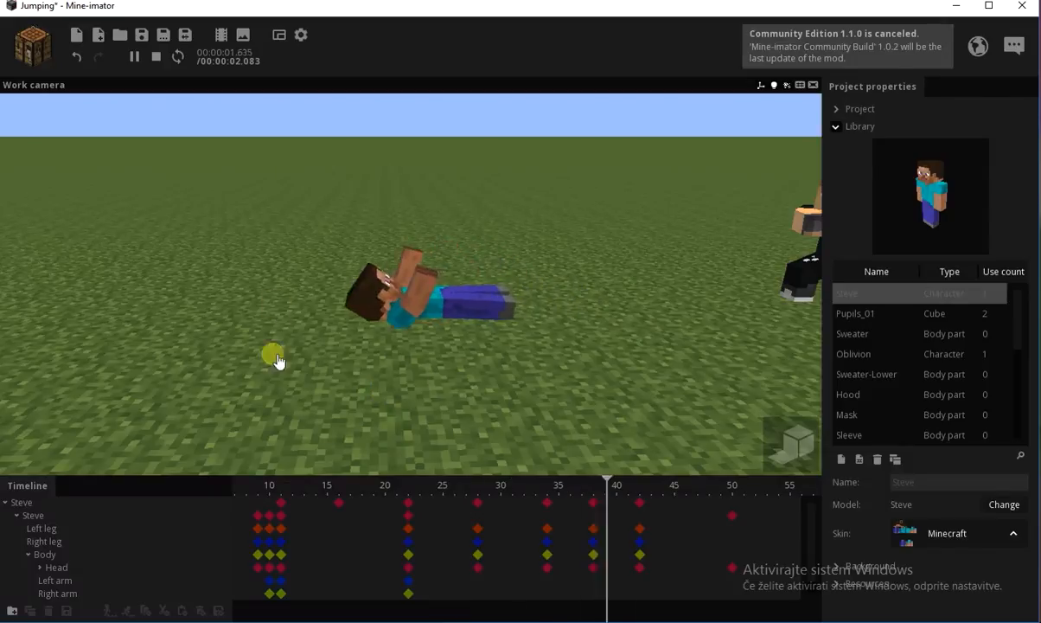
{"action": "key", "text": "space"}
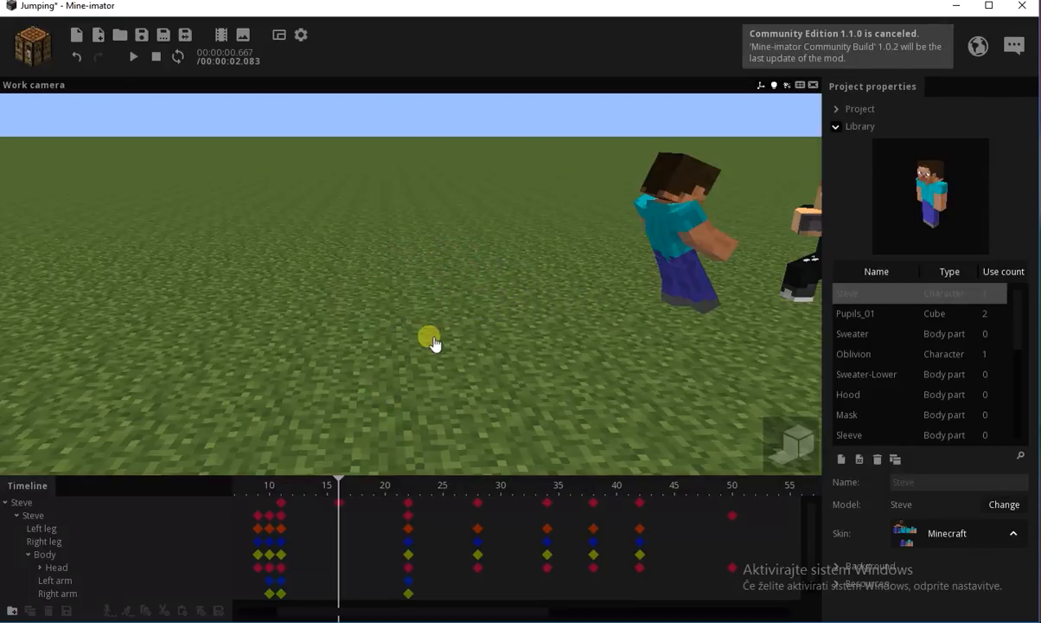
Swing Steve's left arm down beside his body at frame 25, to about 26° X rotation with a 19° bend.
{"action": "left_click_drag", "start_coordinate": [439, 493], "coordinate": [410, 494]}
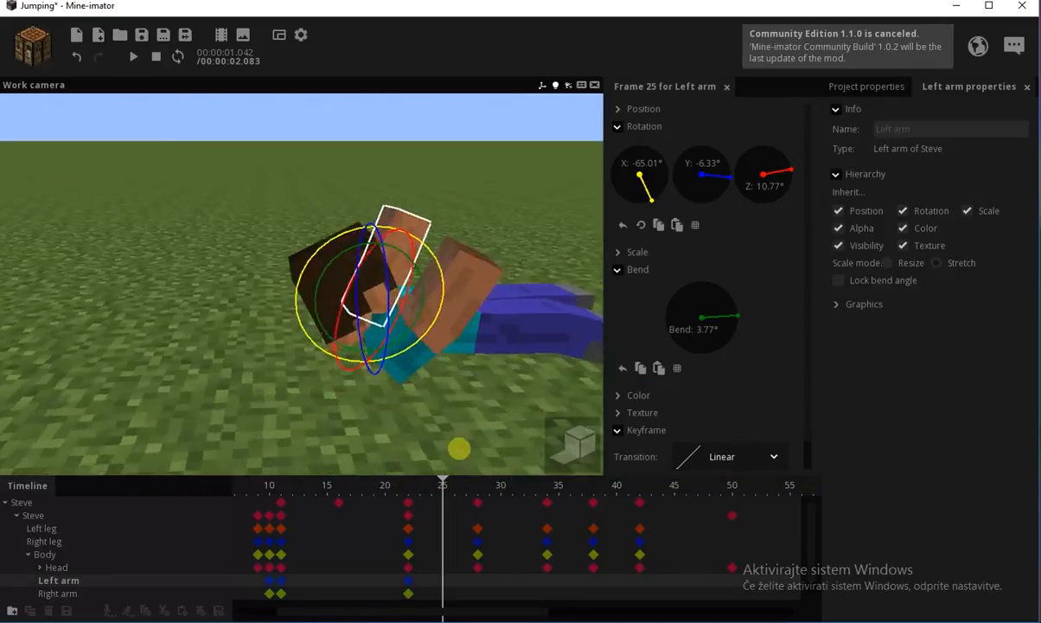
{"action": "left_click_drag", "start_coordinate": [459, 449], "coordinate": [380, 440]}
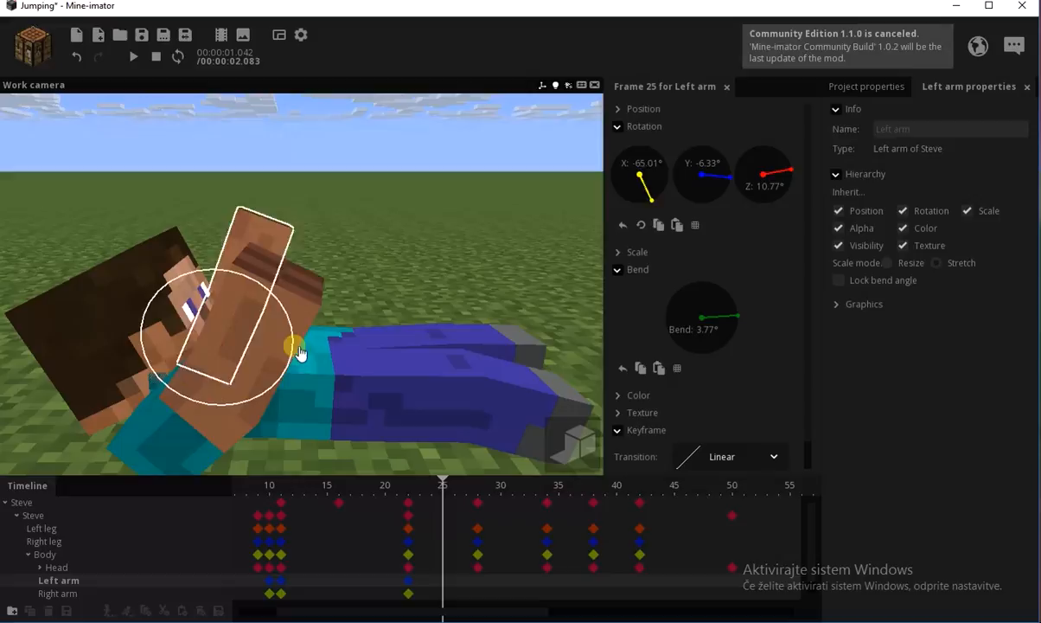
{"action": "left_click_drag", "start_coordinate": [224, 437], "coordinate": [269, 378]}
Swing Steve's right arm down at frame 26, to about 30° X rotation with a 25° bend.
{"action": "left_click_drag", "start_coordinate": [410, 494], "coordinate": [443, 498]}
{"action": "left_click_drag", "start_coordinate": [445, 419], "coordinate": [367, 449]}
{"action": "left_click", "coordinate": [454, 593]}
{"action": "left_click_drag", "start_coordinate": [346, 359], "coordinate": [372, 383]}
{"action": "mouse_move", "coordinate": [243, 342]}
{"action": "left_mouse_down"}
{"action": "mouse_move", "coordinate": [233, 344]}
{"action": "mouse_move", "coordinate": [241, 353]}
{"action": "left_mouse_up"}
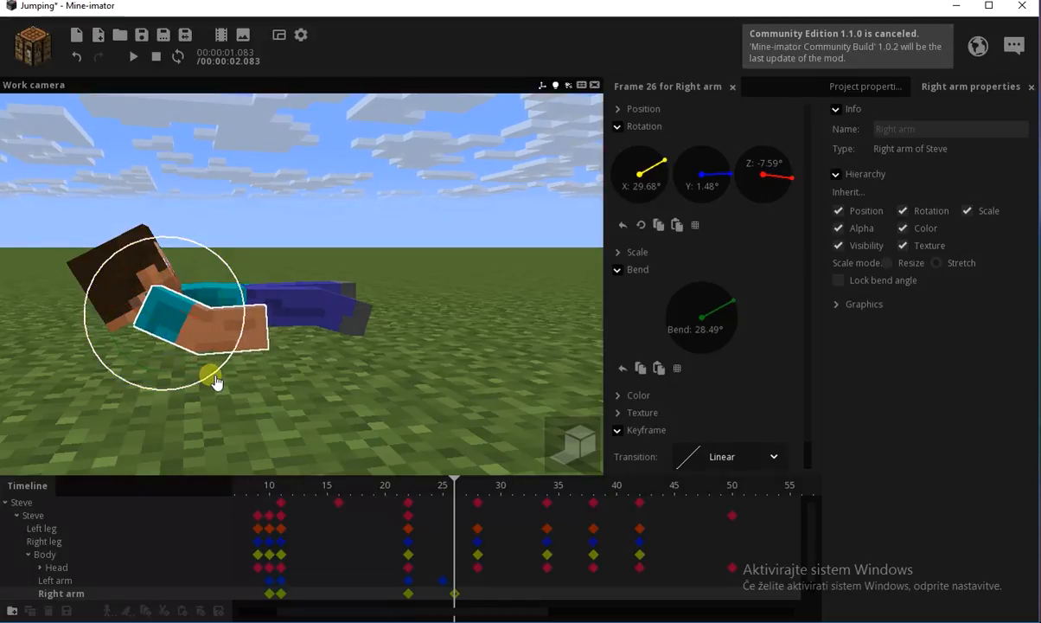
Set the arm keyframes at frame 22 to a linear transition and move the next arm keyframes one frame earlier, to frames 24 and 25.
{"action": "left_click_drag", "start_coordinate": [397, 574], "coordinate": [419, 598]}
{"action": "scroll", "coordinate": [804, 451], "scroll_direction": "down", "scroll_amount": 1}
{"action": "left_click", "coordinate": [759, 427]}
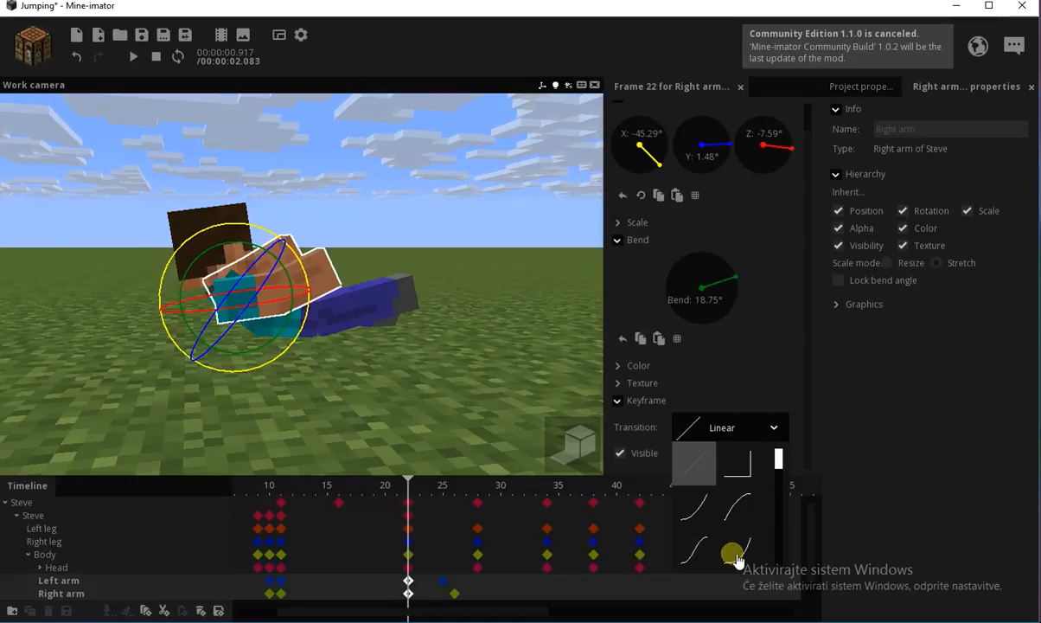
{"action": "left_click", "coordinate": [701, 475]}
{"action": "left_click_drag", "start_coordinate": [466, 595], "coordinate": [438, 577]}
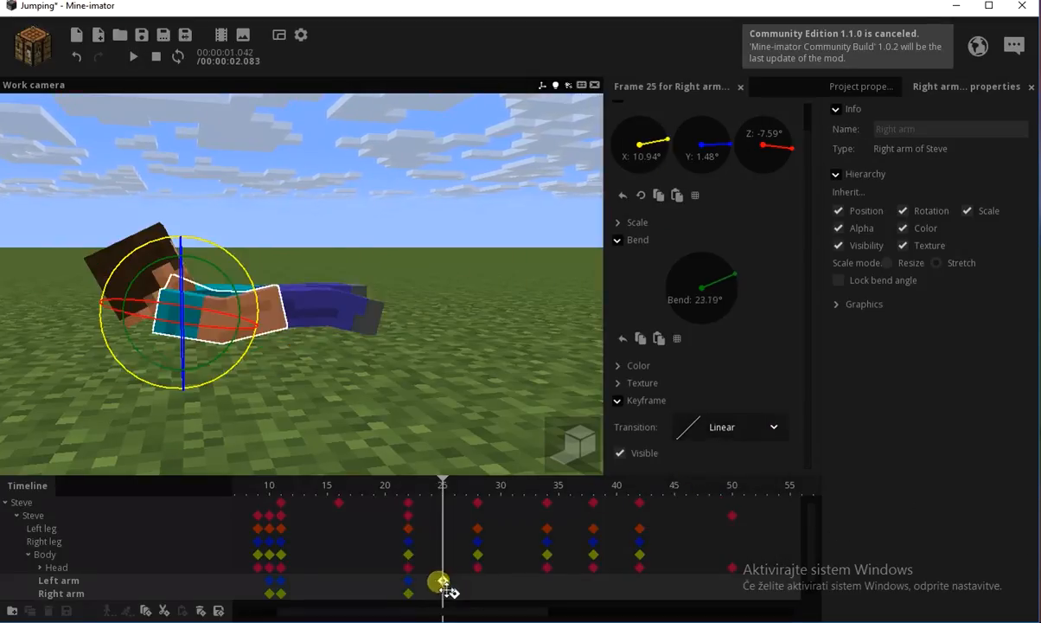
{"action": "left_click_drag", "start_coordinate": [441, 580], "coordinate": [430, 581]}
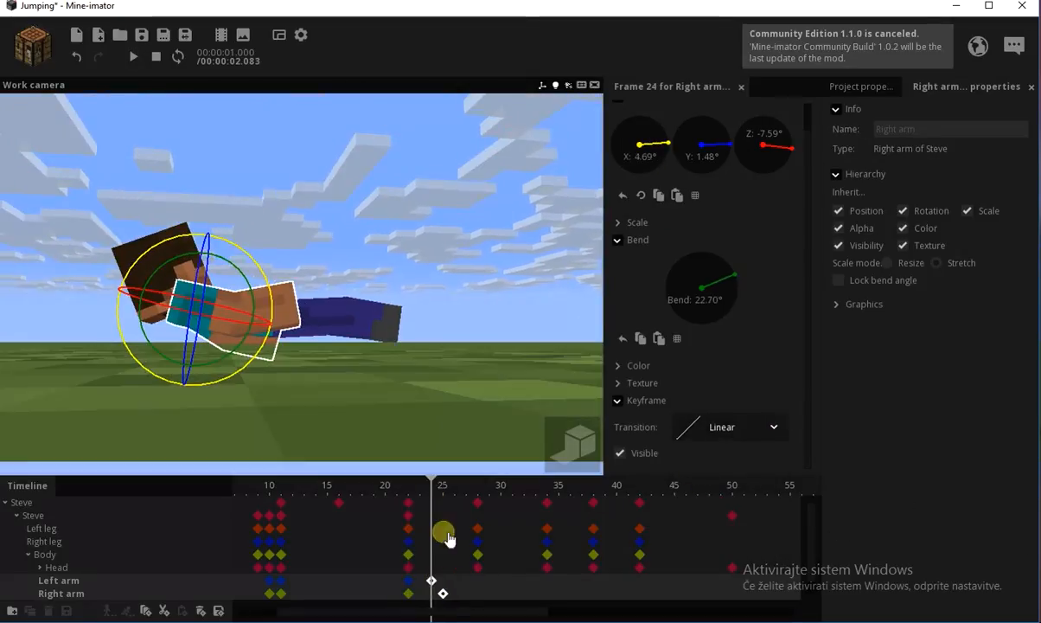
Pose Steve's left arm at frame 31 and right arm at frame 30, and set the right arm's frame 25 transition to ease out (quadratic).
{"action": "left_click_drag", "start_coordinate": [442, 491], "coordinate": [421, 492]}
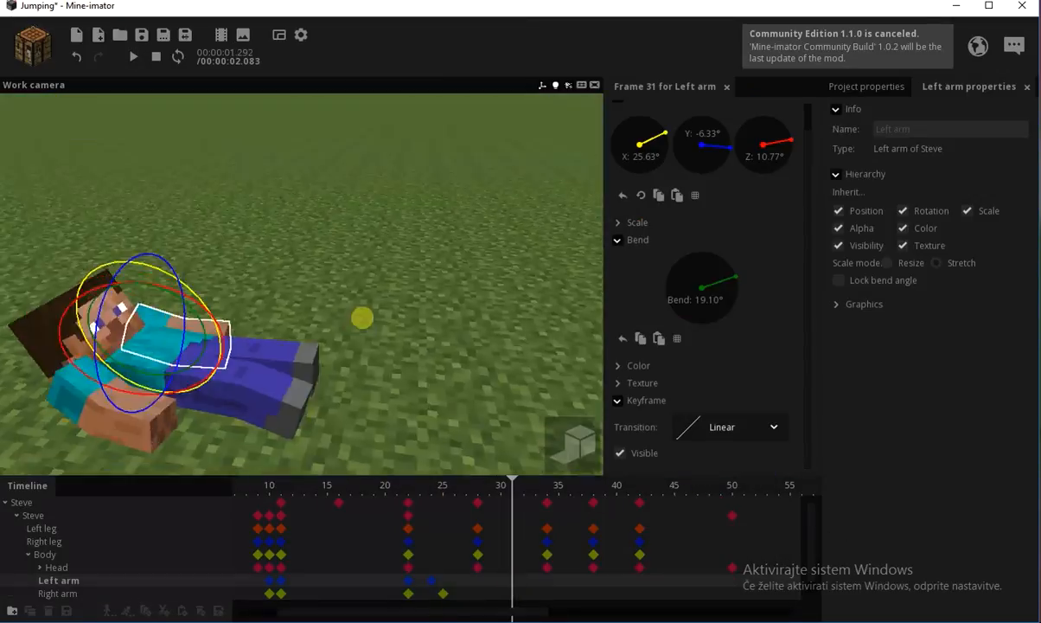
{"action": "left_click", "coordinate": [730, 427]}
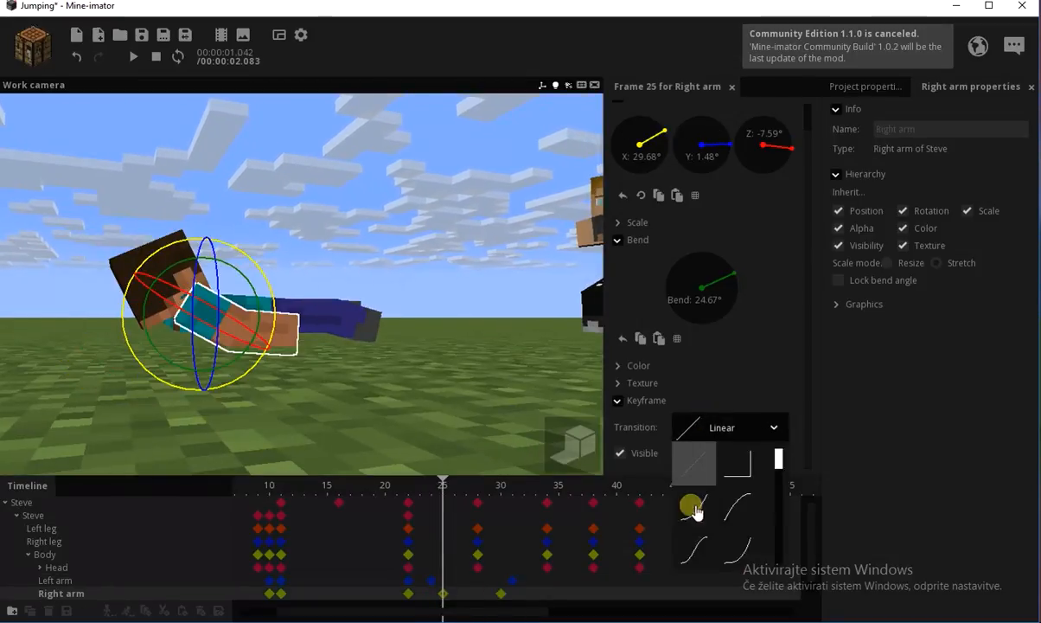
{"action": "left_click", "coordinate": [690, 504]}
{"action": "right_click_drag", "start_coordinate": [380, 347], "coordinate": [403, 374]}
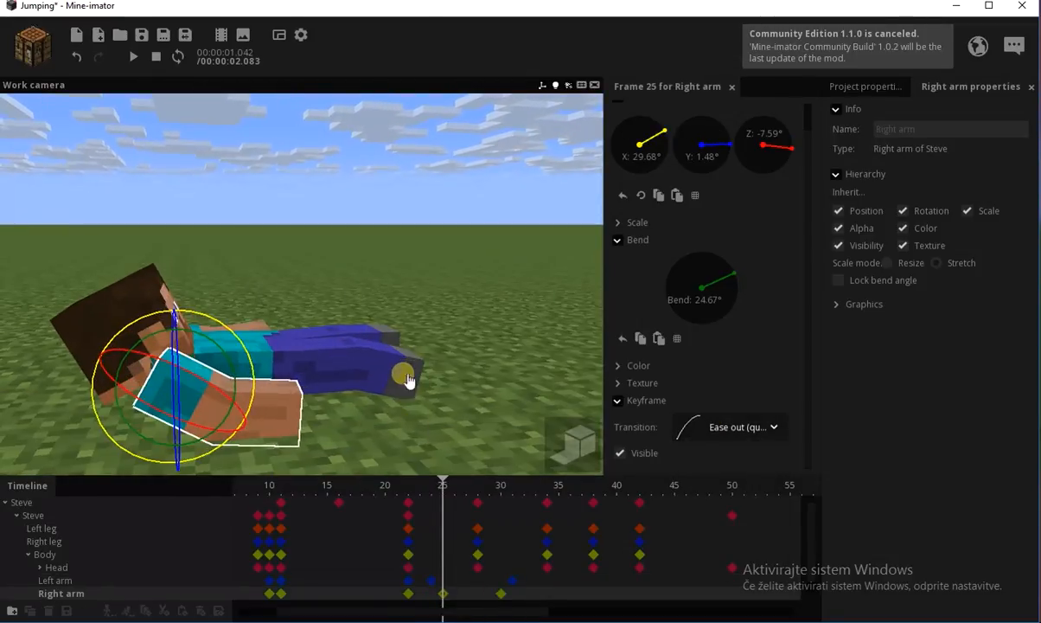
Lower Steve's left arm to about 10° X rotation at frame 35 and his right arm to about 8° at frame 36.
{"action": "left_click_drag", "start_coordinate": [417, 503], "coordinate": [564, 502]}
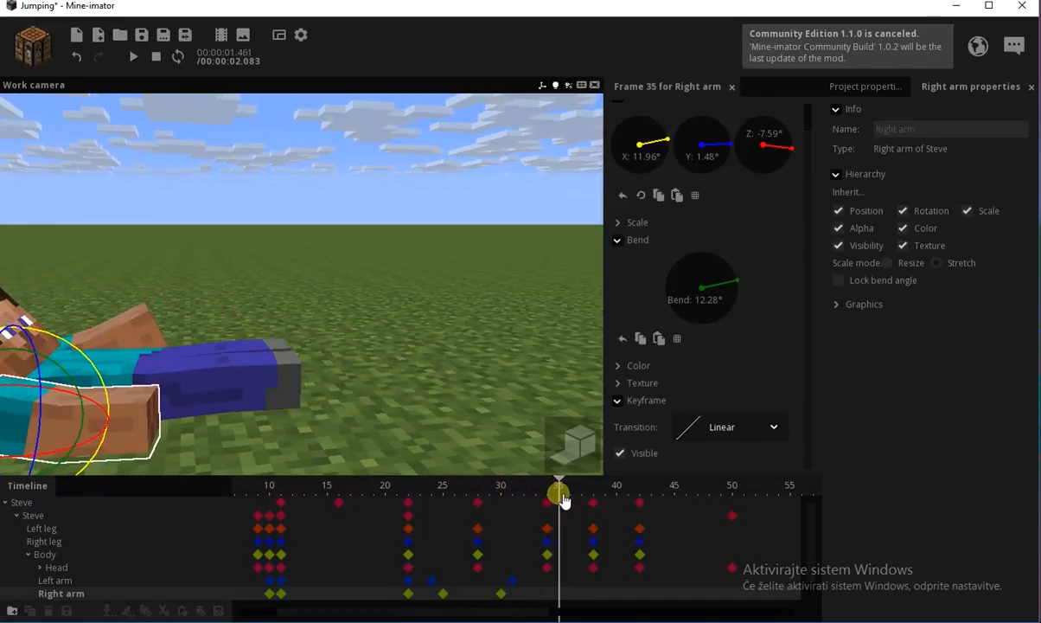
{"action": "left_click", "coordinate": [561, 580]}
{"action": "right_click_drag", "start_coordinate": [286, 407], "coordinate": [365, 375]}
{"action": "left_click_drag", "start_coordinate": [315, 352], "coordinate": [344, 339]}
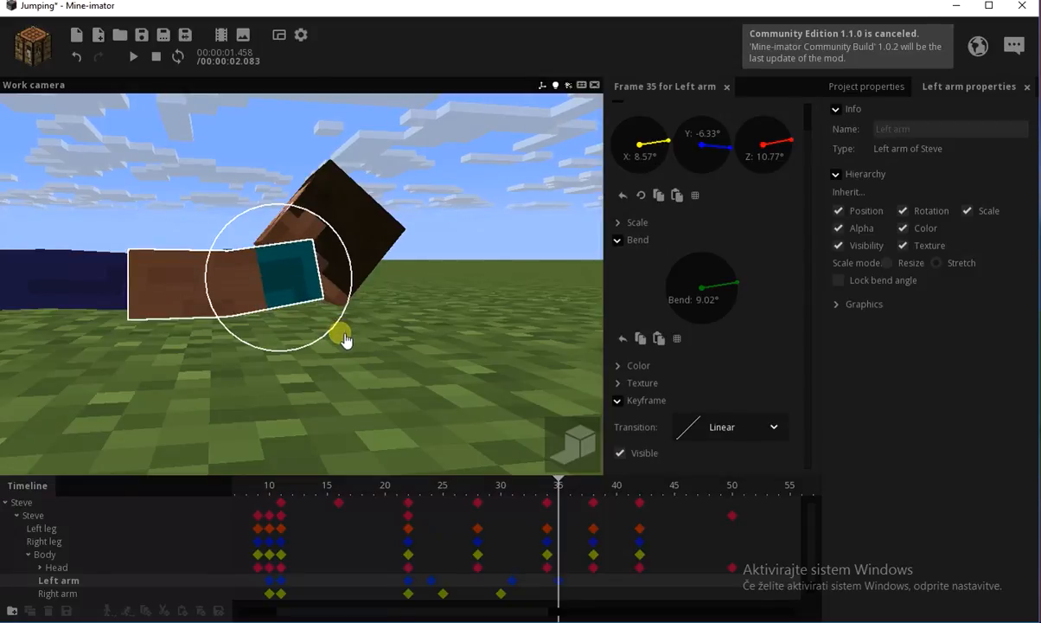
{"action": "left_click", "coordinate": [568, 594]}
{"action": "right_click_drag", "start_coordinate": [465, 467], "coordinate": [422, 391]}
{"action": "left_click_drag", "start_coordinate": [328, 348], "coordinate": [304, 329]}
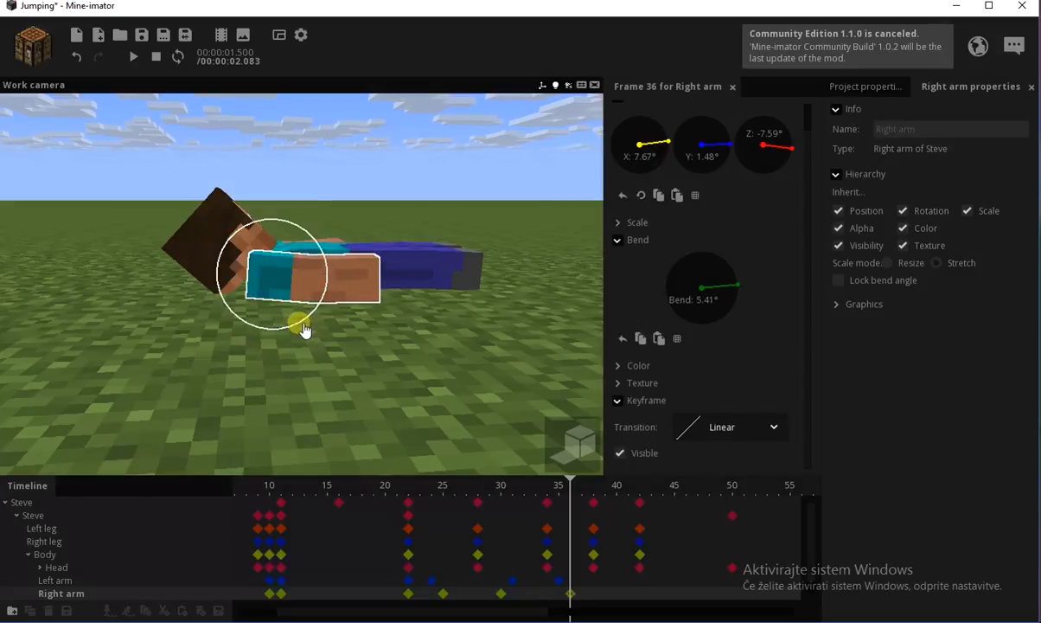
Apply an easing transition to the left arm keyframe at frame 31 and right arm keyframe at frame 30, and play back the result.
{"action": "left_click", "coordinate": [512, 581]}
{"action": "left_click", "coordinate": [501, 593], "text": "shift"}
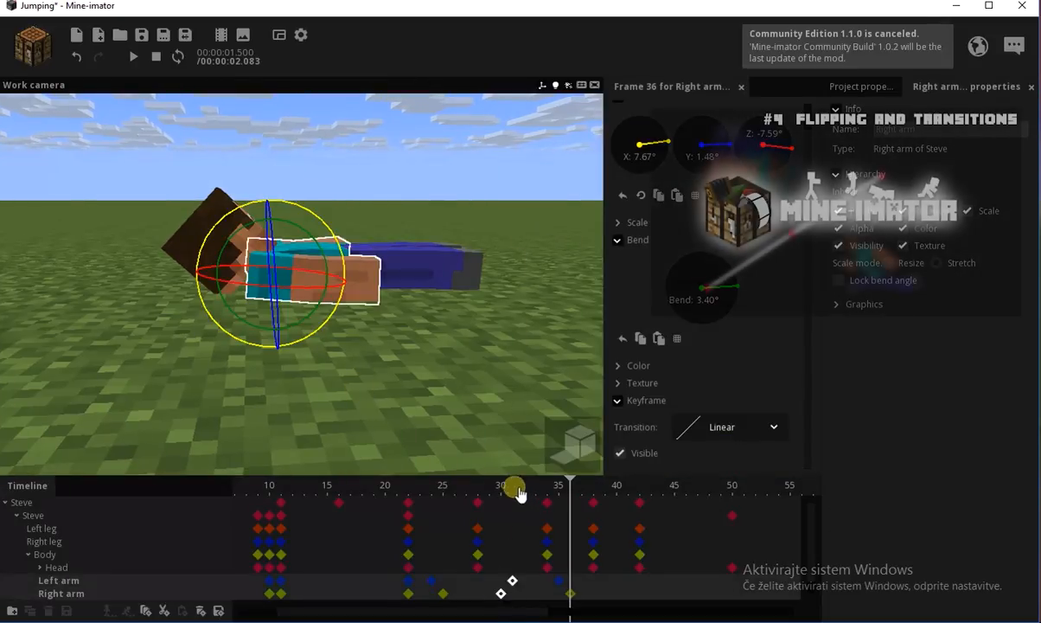
{"action": "left_click", "coordinate": [513, 486]}
{"action": "left_click", "coordinate": [723, 428]}
{"action": "left_click", "coordinate": [711, 516]}
{"action": "left_click_drag", "start_coordinate": [562, 490], "coordinate": [323, 484]}
{"action": "left_click", "coordinate": [284, 389]}
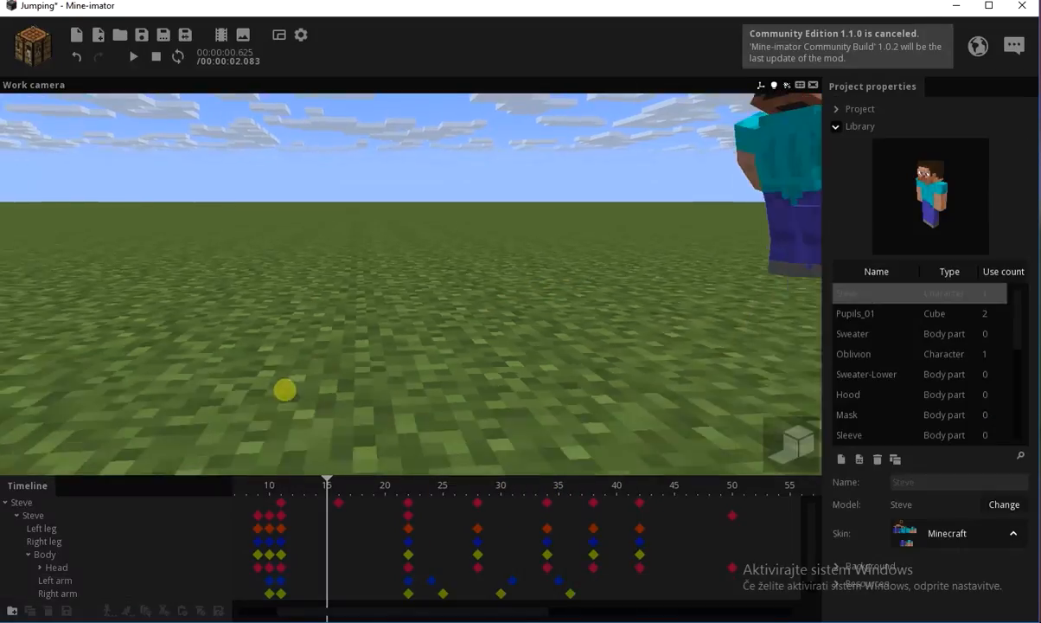
{"action": "key", "text": "space"}
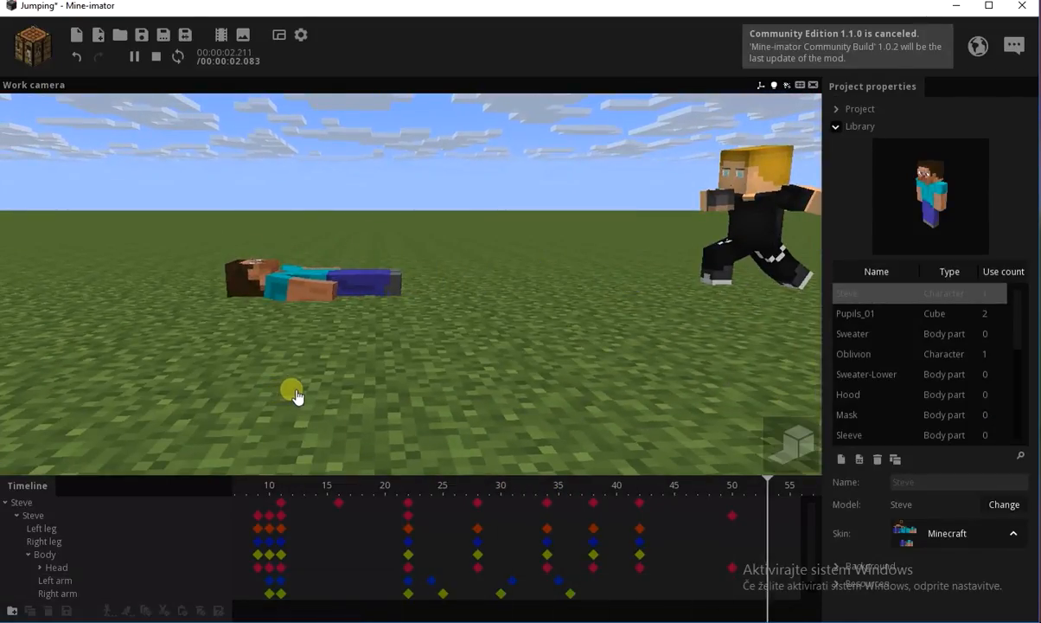
Add keyframes for Steve's left and right arms at frame 38, matching the bounce of his body and head.
{"action": "left_click", "coordinate": [560, 581]}
{"action": "left_click_drag", "start_coordinate": [589, 495], "coordinate": [639, 499]}
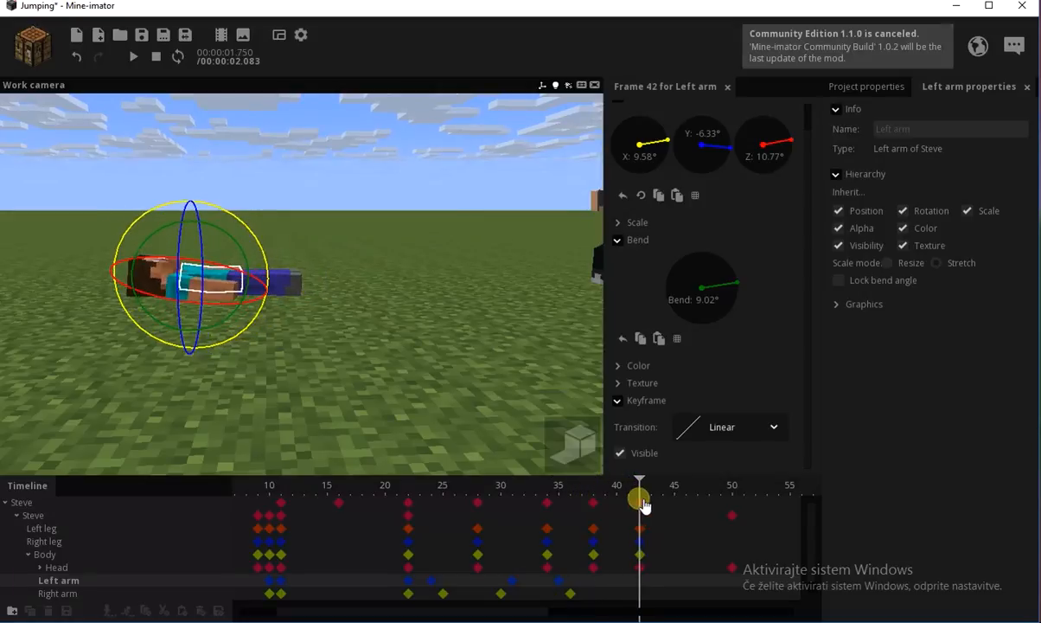
{"action": "left_click", "coordinate": [593, 584]}
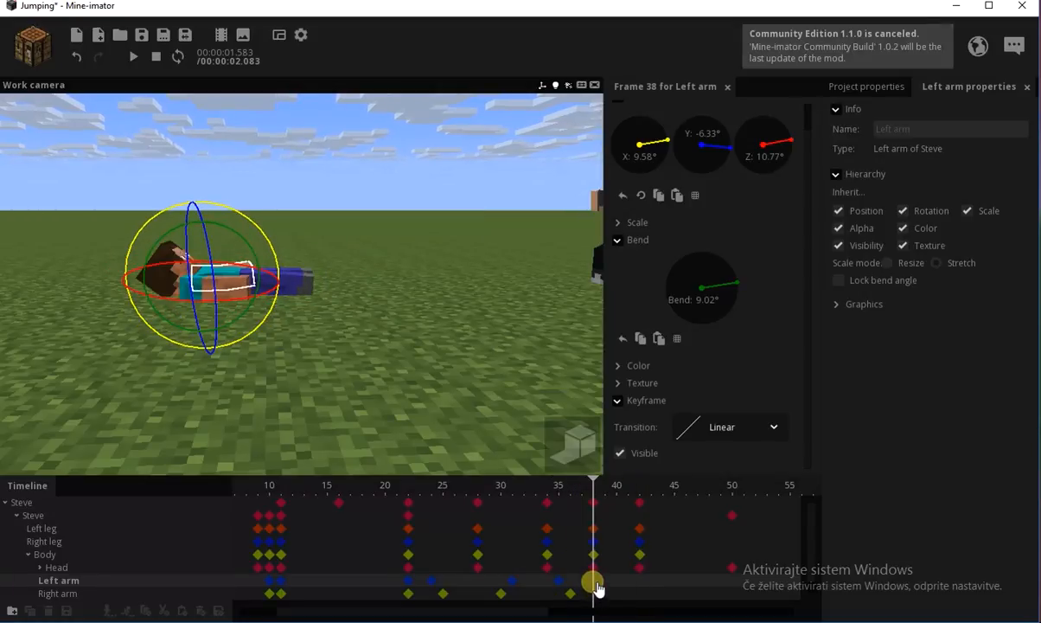
{"action": "left_click", "coordinate": [594, 594]}
{"action": "left_click_drag", "start_coordinate": [595, 501], "coordinate": [644, 512]}
{"action": "left_click", "coordinate": [595, 567]}
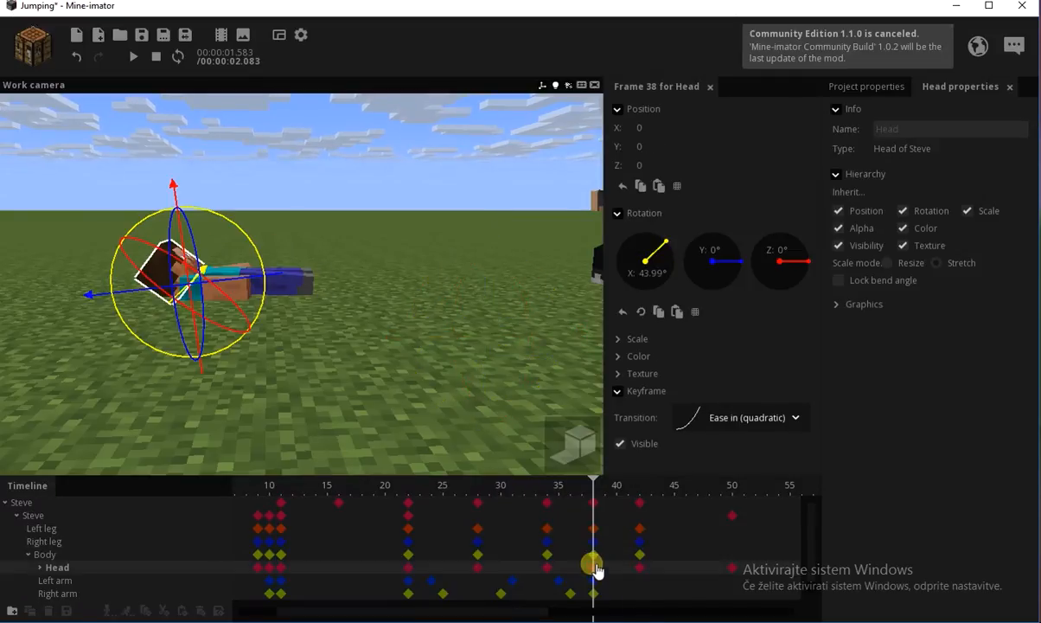
Pose Steve's left arm at frame 42 so it rests on the ground beside his body.
{"action": "left_click", "coordinate": [640, 581]}
{"action": "left_click_drag", "start_coordinate": [367, 374], "coordinate": [347, 366]}
{"action": "middle_click_drag", "start_coordinate": [342, 362], "coordinate": [402, 419]}
{"action": "left_click_drag", "start_coordinate": [374, 344], "coordinate": [395, 321]}
{"action": "mouse_move", "coordinate": [396, 321]}
{"action": "middle_mouse_down"}
{"action": "mouse_move", "coordinate": [426, 344]}
{"action": "mouse_move", "coordinate": [391, 304]}
{"action": "middle_mouse_up"}
{"action": "left_click_drag", "start_coordinate": [390, 304], "coordinate": [397, 366]}
{"action": "middle_click_drag", "start_coordinate": [398, 366], "coordinate": [430, 432]}
Pose Steve's right arm at frame 42 with about 3° X and 5° Y rotation and a 5° bend.
{"action": "left_click", "coordinate": [640, 595]}
{"action": "middle_click_drag", "start_coordinate": [383, 383], "coordinate": [445, 348]}
{"action": "mouse_move", "coordinate": [446, 348]}
{"action": "left_mouse_down"}
{"action": "mouse_move", "coordinate": [372, 308]}
{"action": "mouse_move", "coordinate": [453, 331]}
{"action": "left_mouse_up"}
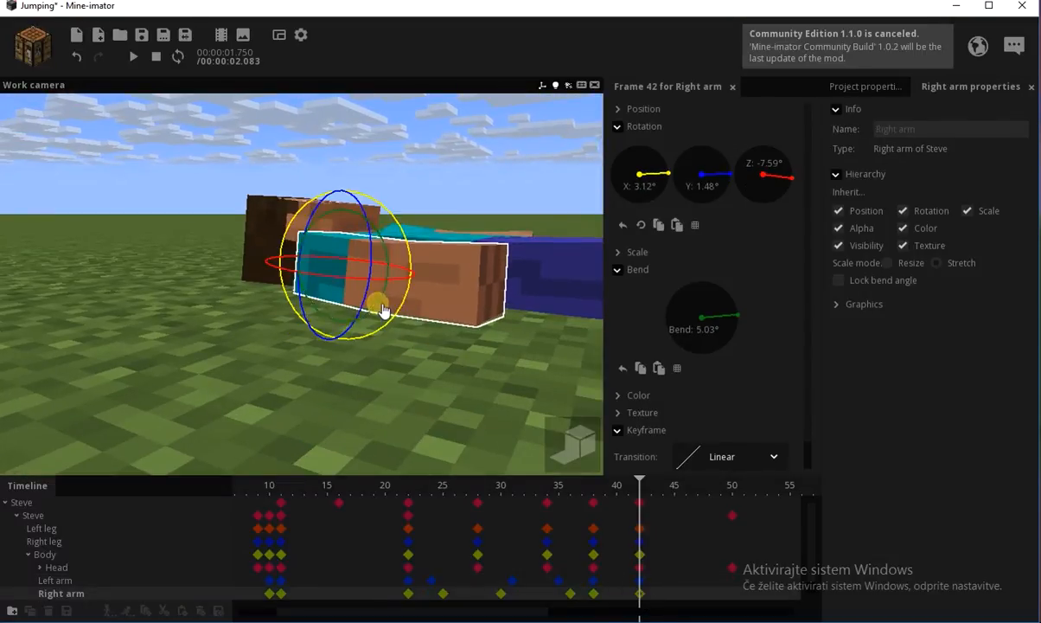
{"action": "middle_click_drag", "start_coordinate": [383, 310], "coordinate": [472, 326]}
{"action": "left_click_drag", "start_coordinate": [402, 239], "coordinate": [404, 242]}
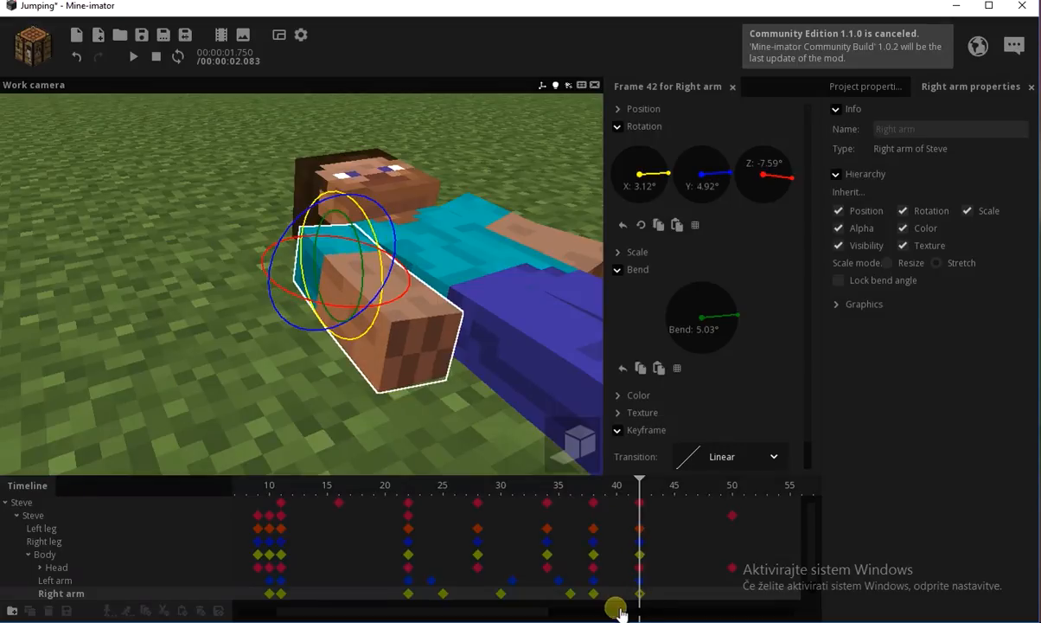
Apply an easing transition to Steve's left and right arm keyframes at frame 38.
{"action": "left_click", "coordinate": [618, 611]}
{"action": "left_click_drag", "start_coordinate": [588, 615], "coordinate": [395, 597]}
{"action": "left_click", "coordinate": [403, 492]}
{"action": "left_click", "coordinate": [733, 461]}
{"action": "left_click", "coordinate": [703, 533]}
{"action": "left_click", "coordinate": [523, 173]}
{"action": "key", "text": "s"}
{"action": "right_click_drag", "start_coordinate": [524, 173], "coordinate": [523, 173]}
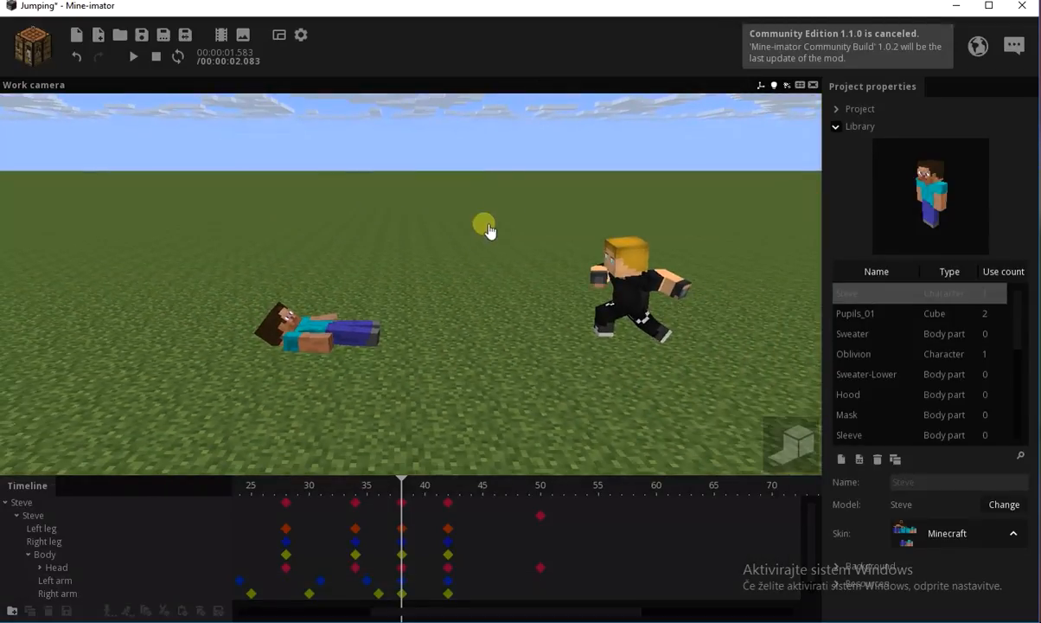
Collapse Steve's body-part tracks in the timeline and save the project.
{"action": "left_click_drag", "start_coordinate": [379, 611], "coordinate": [242, 612]}
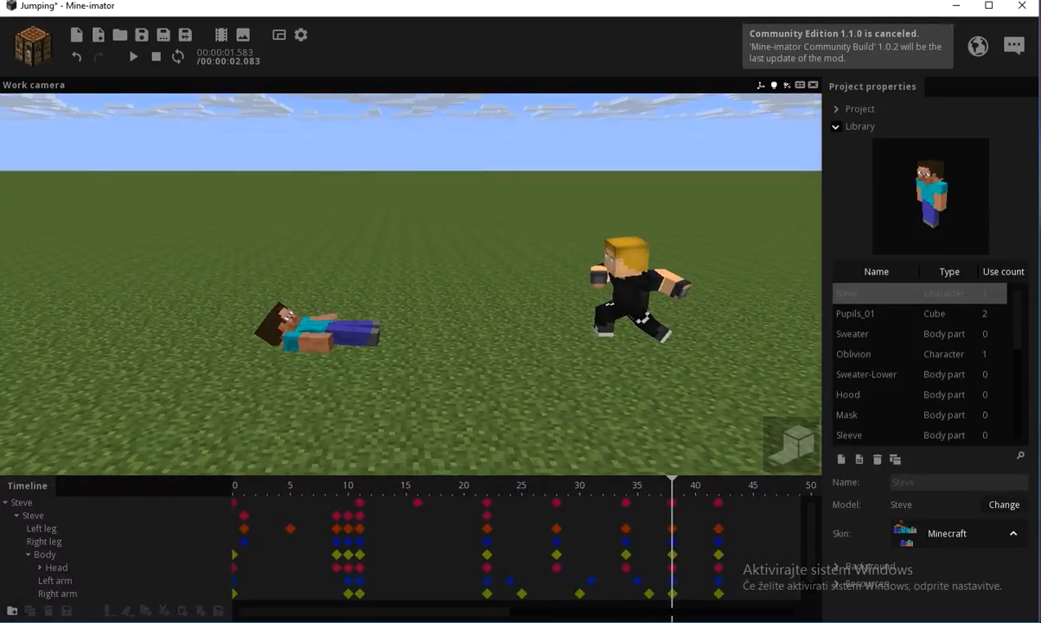
{"action": "left_click", "coordinate": [6, 503]}
{"action": "right_click_drag", "start_coordinate": [464, 316], "coordinate": [463, 316]}
{"action": "key", "text": "d"}
{"action": "key", "text": "q"}
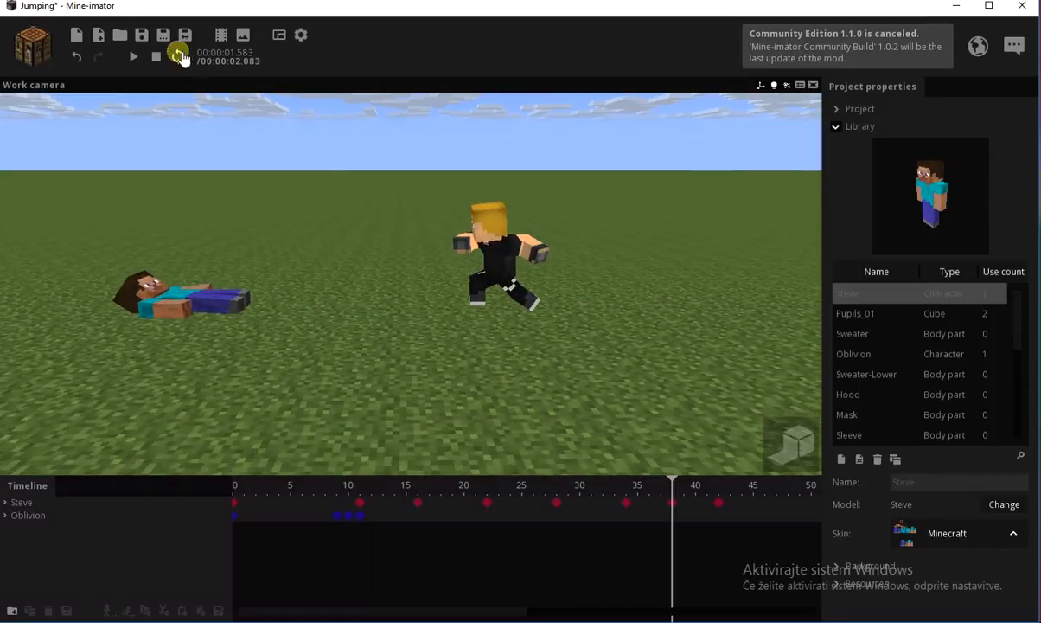
{"action": "key", "text": "ctrl+s"}
{"action": "right_click_drag", "start_coordinate": [267, 168], "coordinate": [268, 170]}
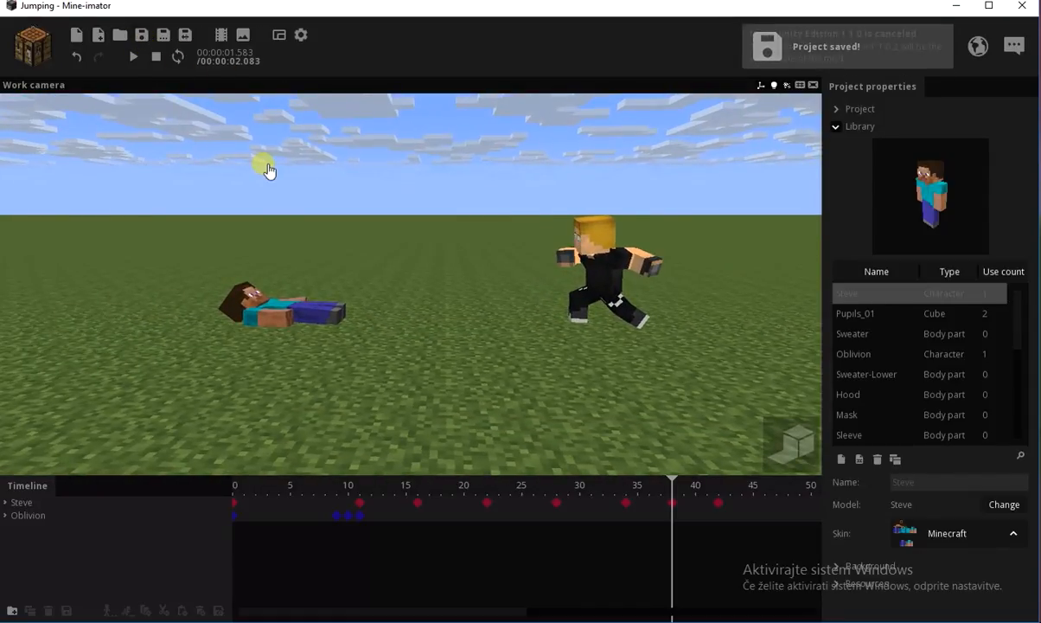
Play back the punch animation from the start to review Steve's fall and slide.
{"action": "key", "text": "space"}
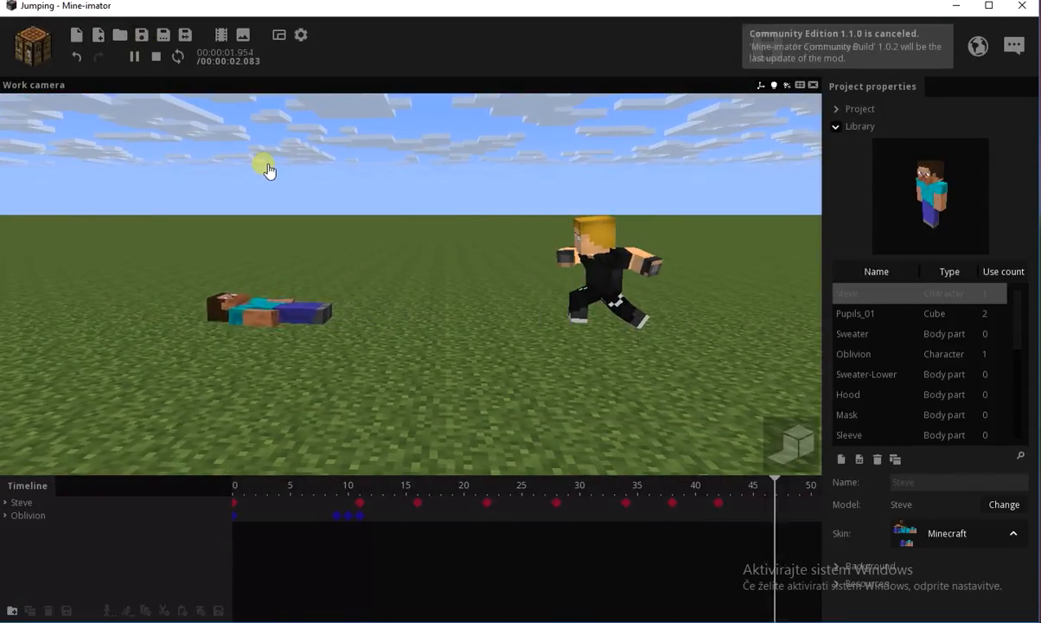
{"action": "key", "text": "space"}
{"action": "left_click_drag", "start_coordinate": [388, 507], "coordinate": [210, 486]}
{"action": "left_click", "coordinate": [303, 267]}
{"action": "left_click", "coordinate": [208, 275]}
{"action": "left_click", "coordinate": [267, 399]}
{"action": "key", "text": "space"}
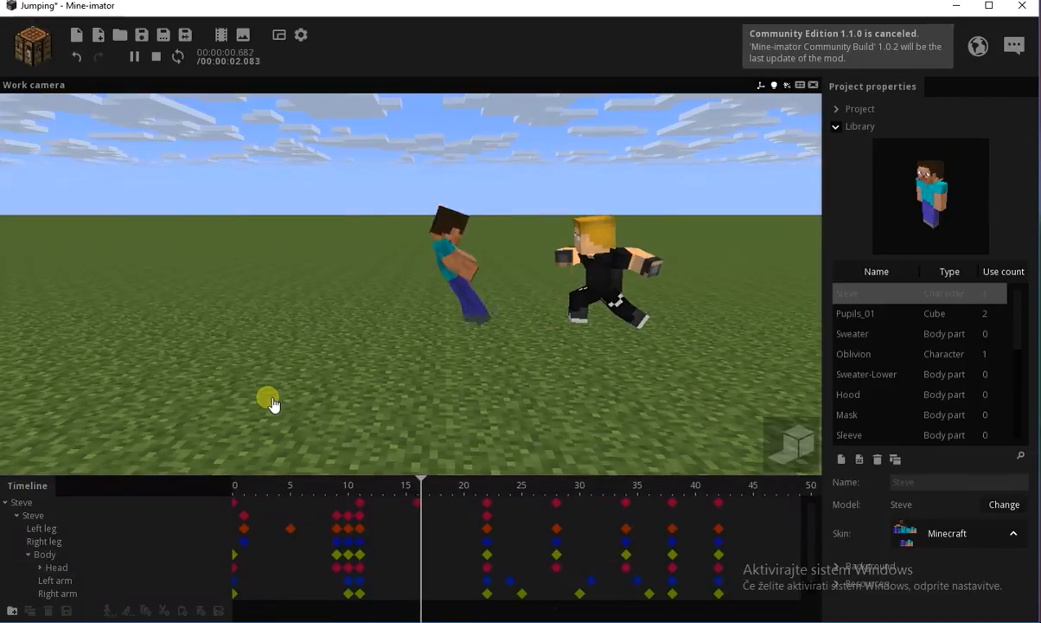
Rotate Steve's head about its X axis at frame 25 and change the transition of his head keyframe there.
{"action": "left_click", "coordinate": [398, 493]}
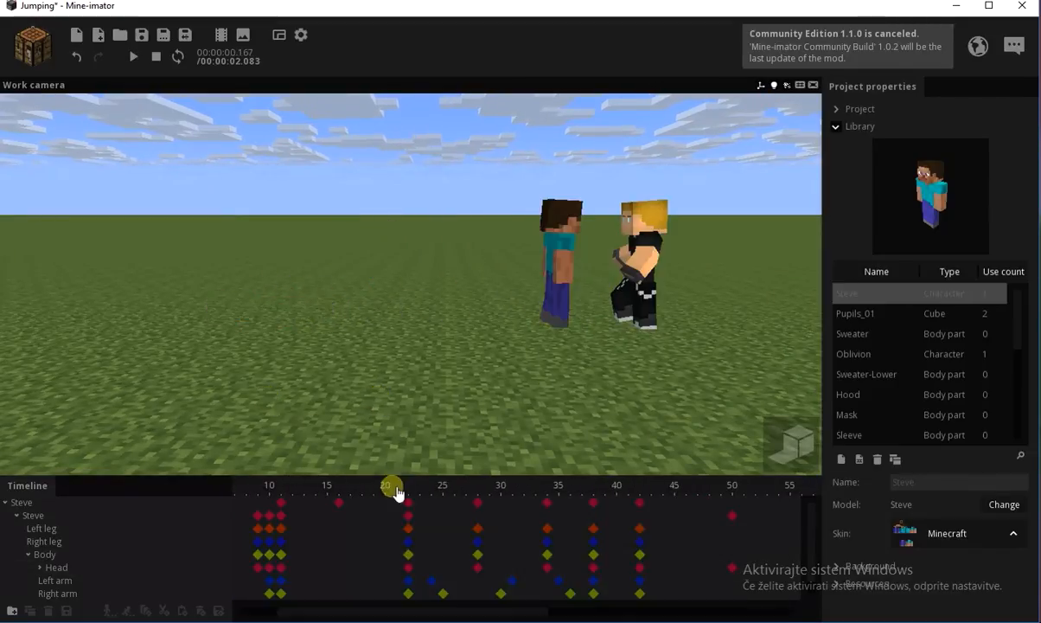
{"action": "mouse_move", "coordinate": [411, 496]}
{"action": "left_mouse_down"}
{"action": "mouse_move", "coordinate": [476, 506]}
{"action": "mouse_move", "coordinate": [391, 504]}
{"action": "mouse_move", "coordinate": [409, 504]}
{"action": "left_mouse_up"}
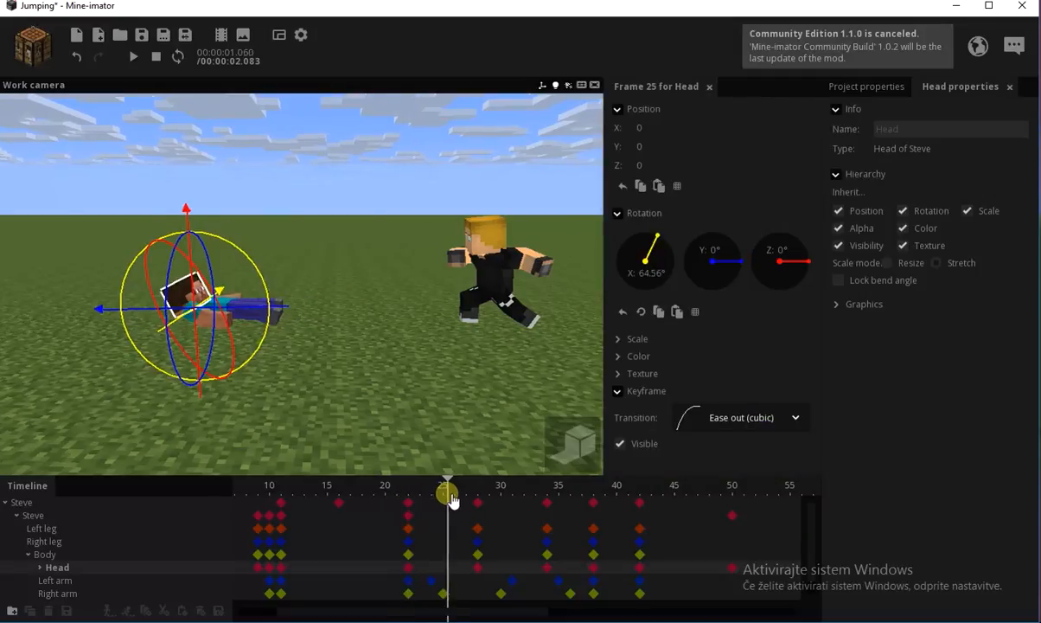
{"action": "left_click_drag", "start_coordinate": [447, 495], "coordinate": [454, 494]}
{"action": "left_click_drag", "start_coordinate": [258, 372], "coordinate": [264, 290]}
{"action": "left_click_drag", "start_coordinate": [458, 491], "coordinate": [409, 502]}
{"action": "left_click", "coordinate": [454, 568]}
{"action": "left_click", "coordinate": [742, 418]}
{"action": "left_click", "coordinate": [697, 506]}
Shift the timing of Steve's head keyframes after frame 25 and play back the head movement.
{"action": "left_click_drag", "start_coordinate": [477, 567], "coordinate": [579, 575]}
{"action": "left_click_drag", "start_coordinate": [740, 576], "coordinate": [725, 565]}
{"action": "left_click_drag", "start_coordinate": [455, 491], "coordinate": [546, 489]}
{"action": "key", "text": "space"}
Change the transitions of Steve's head keyframes during the landing and bounce.
{"action": "left_click", "coordinate": [741, 417]}
{"action": "left_click", "coordinate": [695, 453]}
{"action": "left_click", "coordinate": [570, 567]}
{"action": "left_click", "coordinate": [741, 418]}
{"action": "left_click", "coordinate": [695, 453]}
{"action": "left_click", "coordinate": [547, 567]}
{"action": "left_click", "coordinate": [598, 501]}
{"action": "scroll", "coordinate": [164, 294], "scroll_direction": "up", "scroll_amount": 4}
{"action": "scroll", "coordinate": [518, 467], "scroll_direction": "down", "scroll_amount": 6}
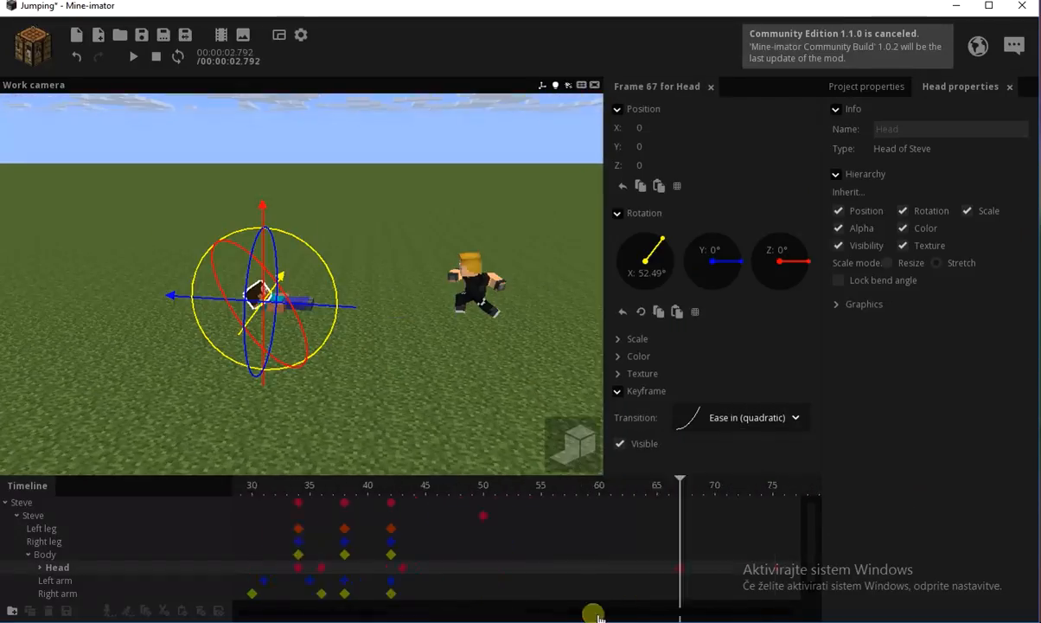
Bring the start of the timeline back into view and save the project.
{"action": "left_click_drag", "start_coordinate": [592, 611], "coordinate": [341, 609]}
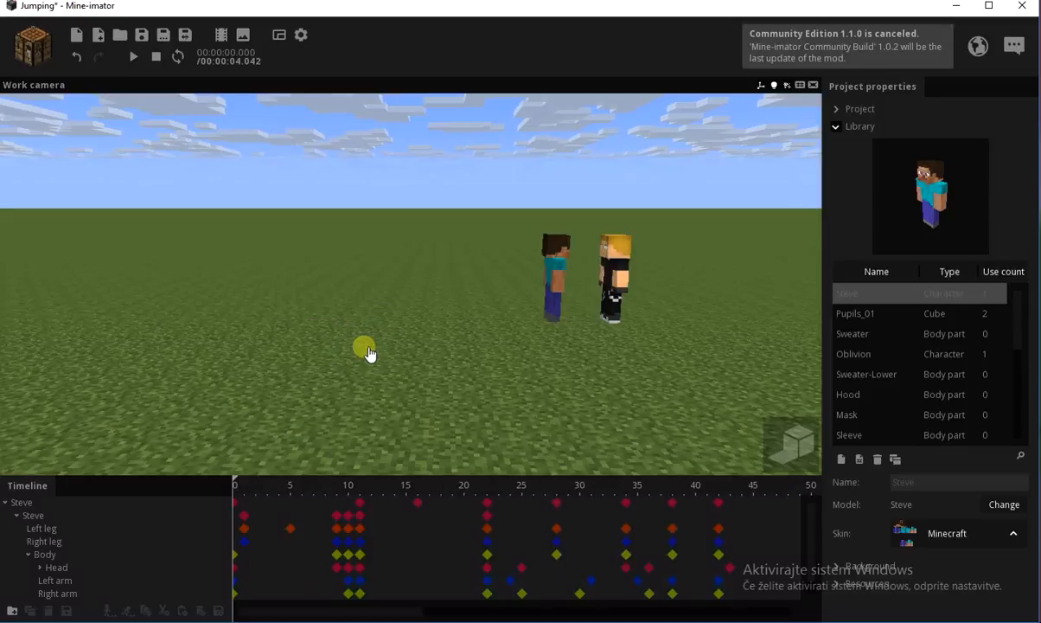
{"action": "scroll", "coordinate": [370, 350], "scroll_direction": "up", "scroll_amount": 3}
{"action": "left_click", "coordinate": [142, 35]}
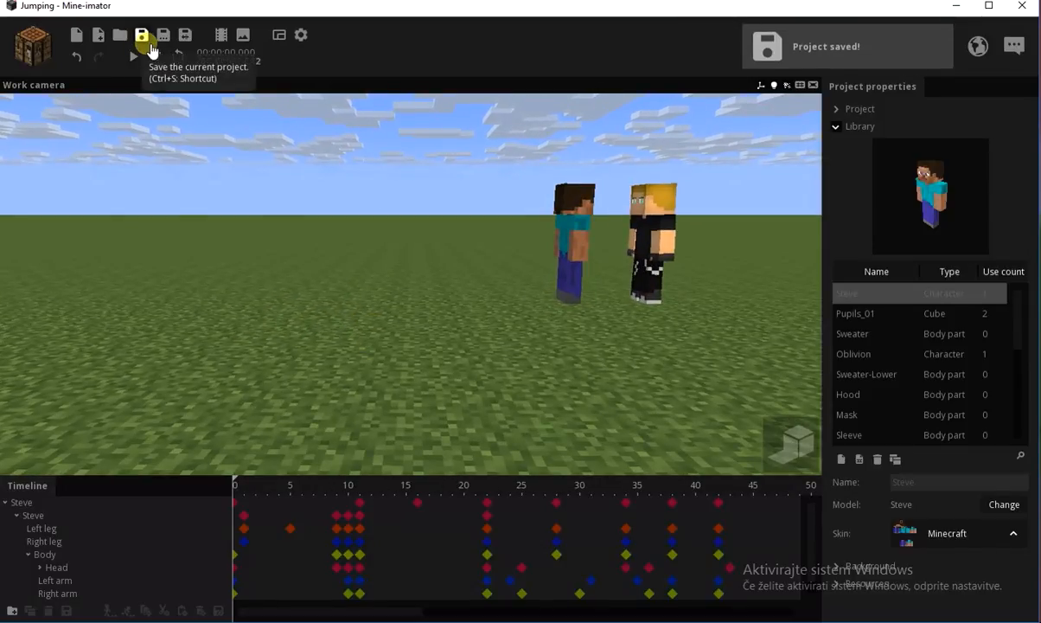
Scrub and play through the animation to check Steve's head and body motion during the fall.
{"action": "left_click_drag", "start_coordinate": [370, 616], "coordinate": [551, 578]}
{"action": "left_click", "coordinate": [511, 490]}
{"action": "left_click_drag", "start_coordinate": [503, 492], "coordinate": [536, 498]}
{"action": "left_click_drag", "start_coordinate": [432, 612], "coordinate": [273, 616]}
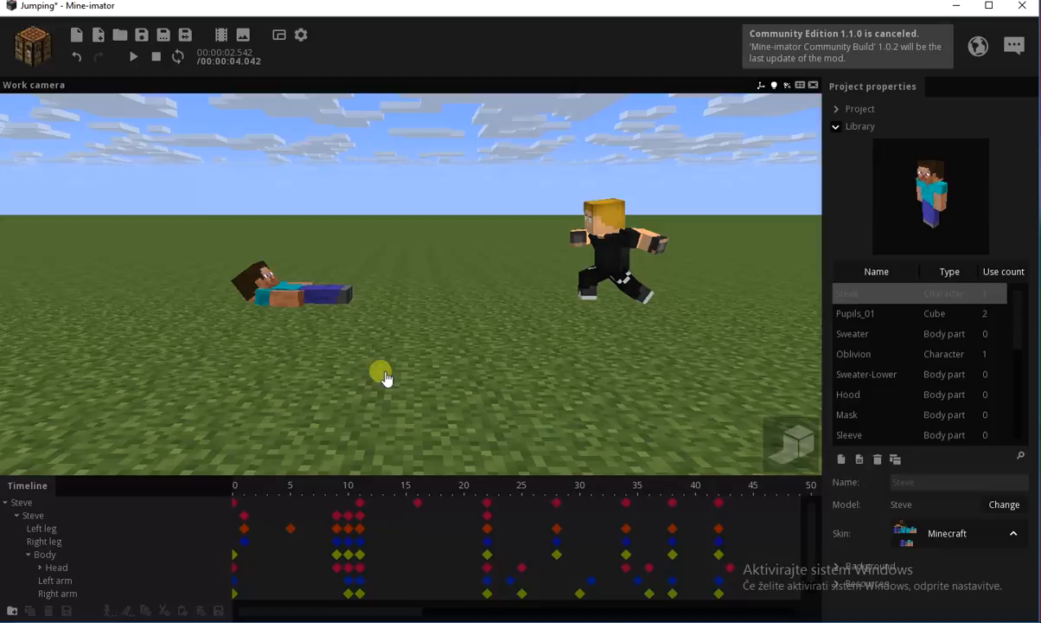
{"action": "right_click_drag", "start_coordinate": [385, 345], "coordinate": [386, 345]}
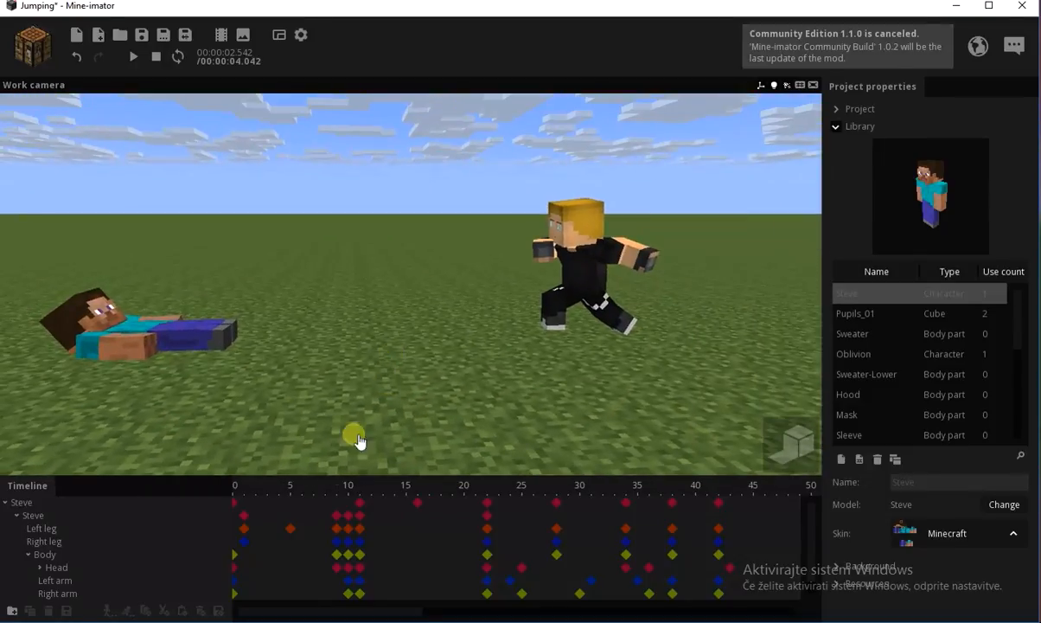
{"action": "left_click", "coordinate": [275, 490]}
{"action": "key", "text": "space"}
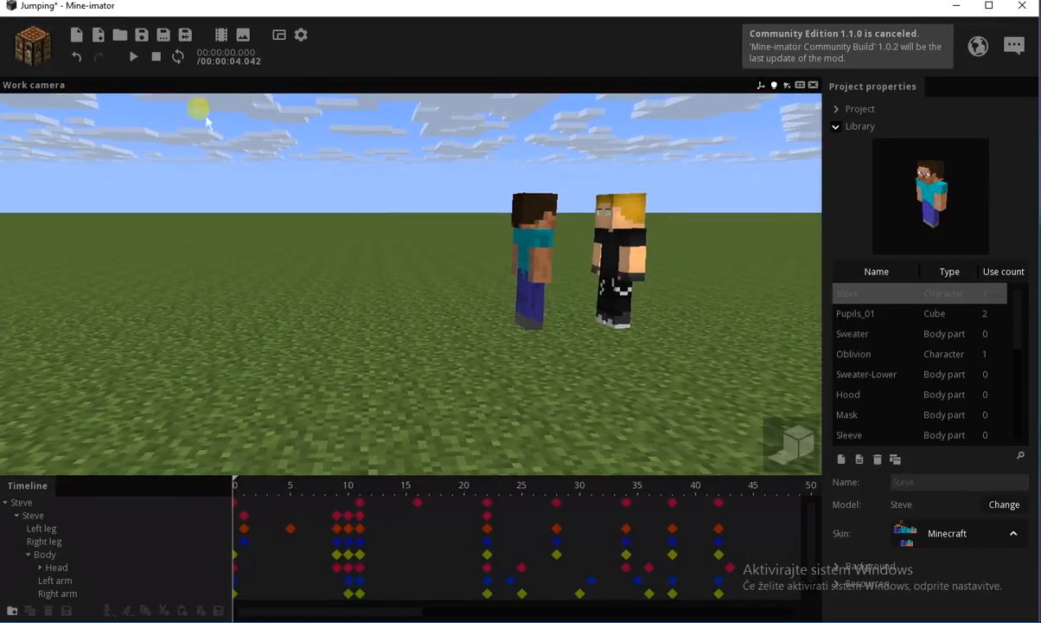
Save the project with Steve's body-part tracks collapsed and the playhead at frame 36.
{"action": "left_click", "coordinate": [141, 36]}
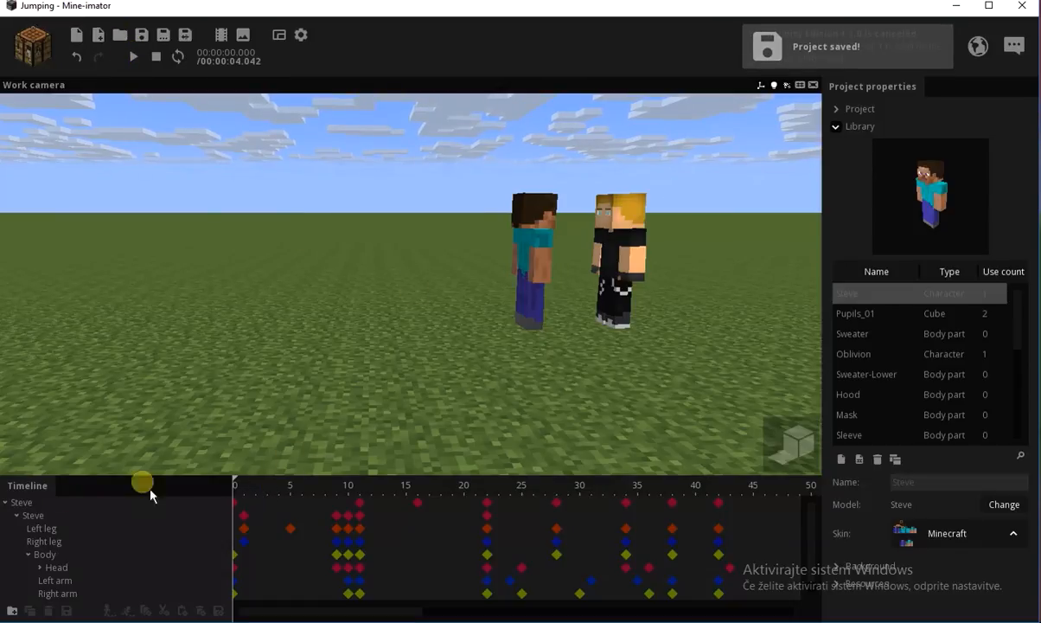
{"action": "left_click", "coordinate": [5, 501]}
{"action": "left_click_drag", "start_coordinate": [322, 612], "coordinate": [386, 611]}
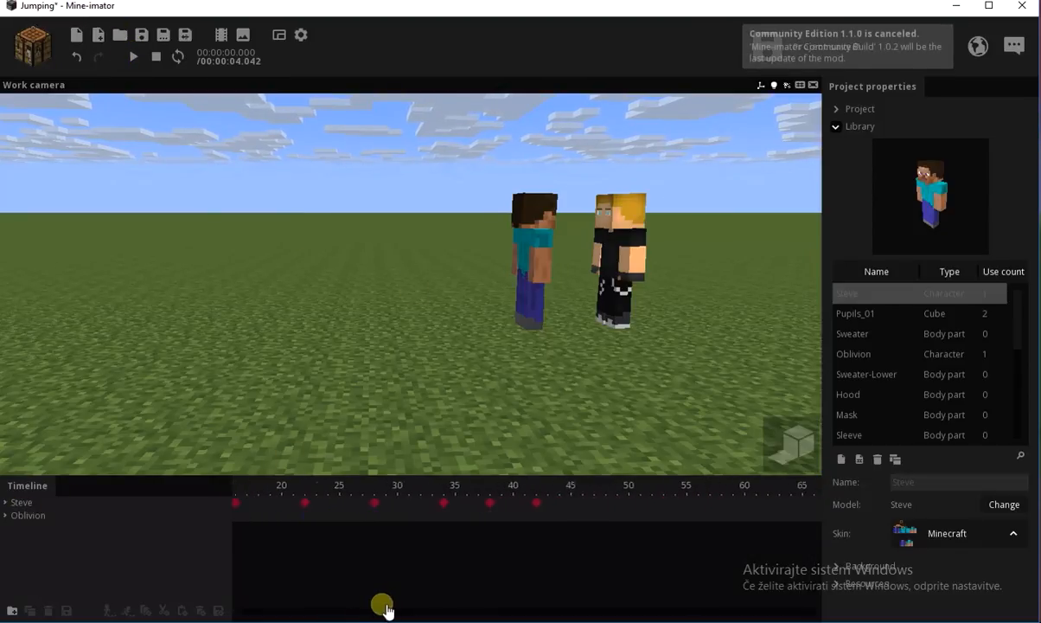
{"action": "left_click_drag", "start_coordinate": [297, 508], "coordinate": [454, 495]}
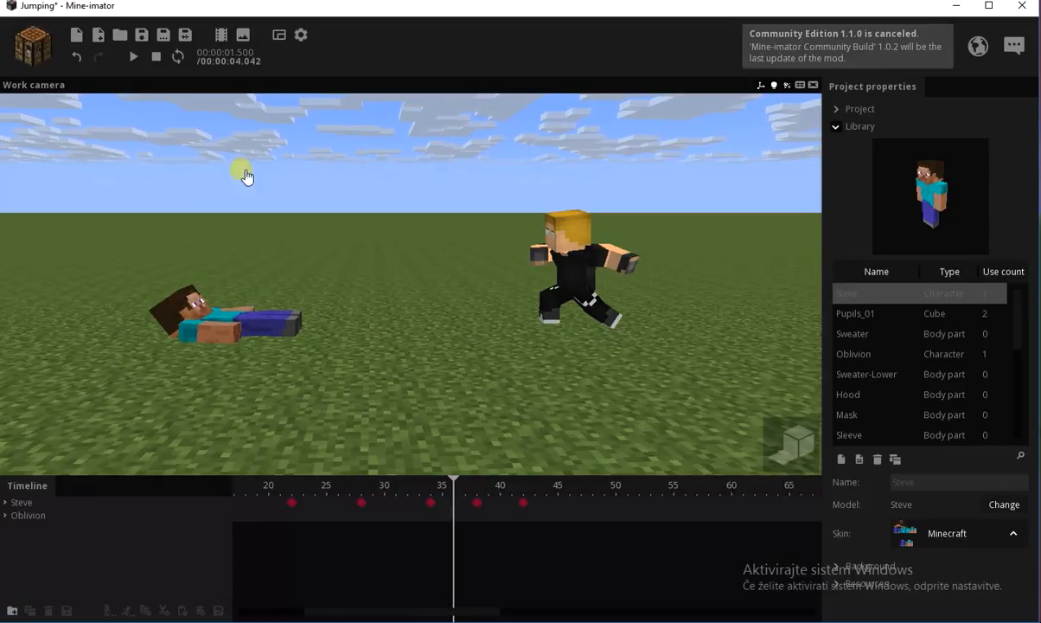
{"action": "left_click", "coordinate": [143, 39]}
{"action": "right_click_drag", "start_coordinate": [432, 308], "coordinate": [432, 309]}
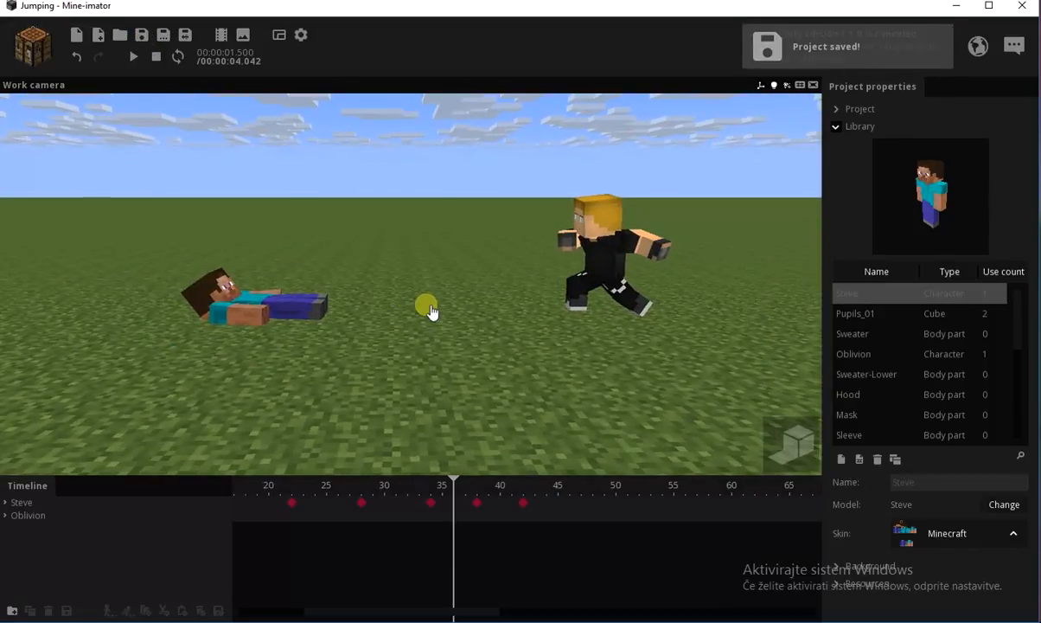
Scrub through the whole punch and fall up to frame 34 and save the project.
{"action": "left_click_drag", "start_coordinate": [416, 616], "coordinate": [351, 614]}
{"action": "left_click_drag", "start_coordinate": [298, 509], "coordinate": [411, 541]}
{"action": "left_click_drag", "start_coordinate": [418, 542], "coordinate": [628, 459]}
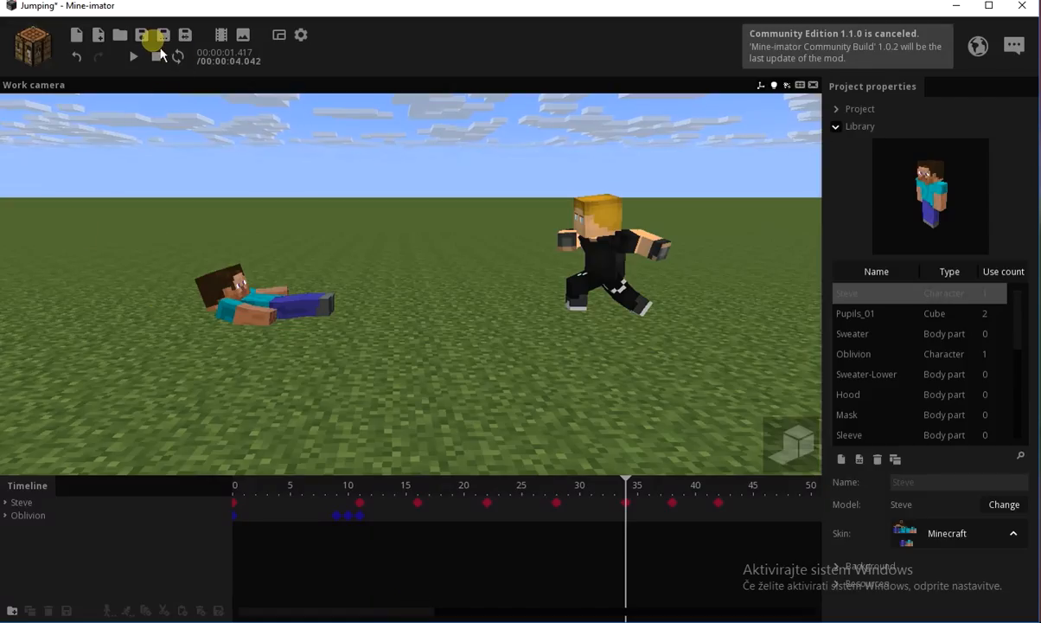
{"action": "left_click", "coordinate": [143, 36]}
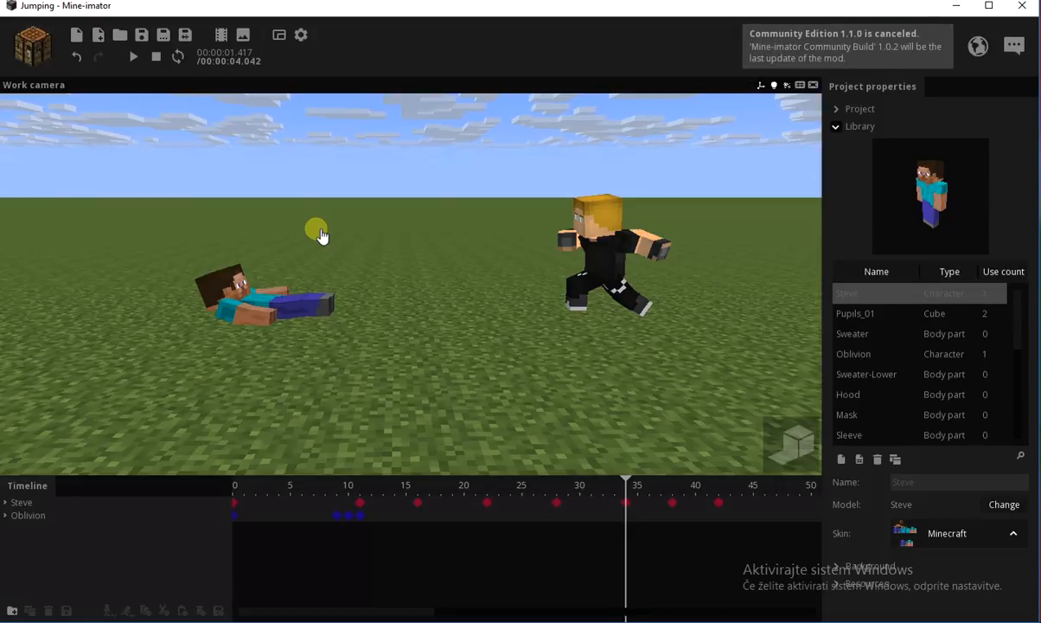
Return the animation to frame 0 and examine the faces of Steve and Oblivion up close.
{"action": "key", "text": "Return"}
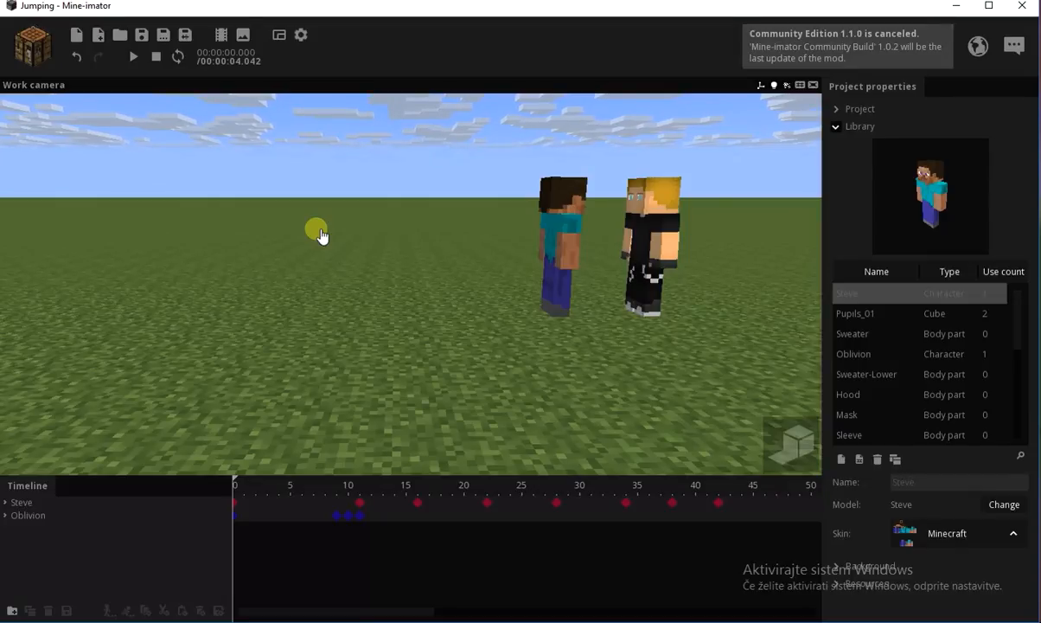
{"action": "right_click_drag", "start_coordinate": [316, 230], "coordinate": [460, 292]}
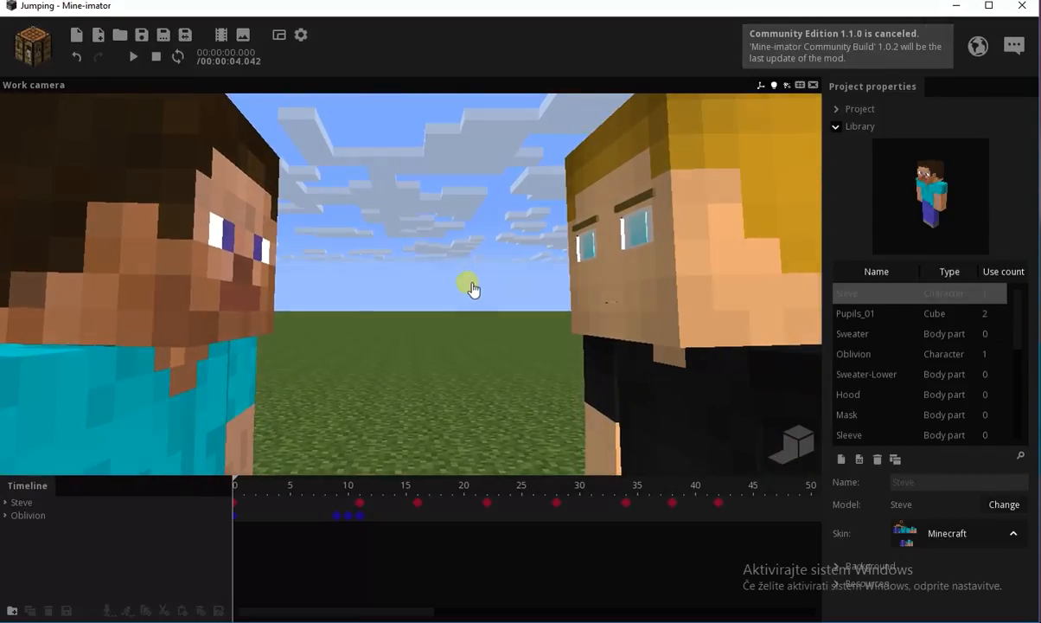